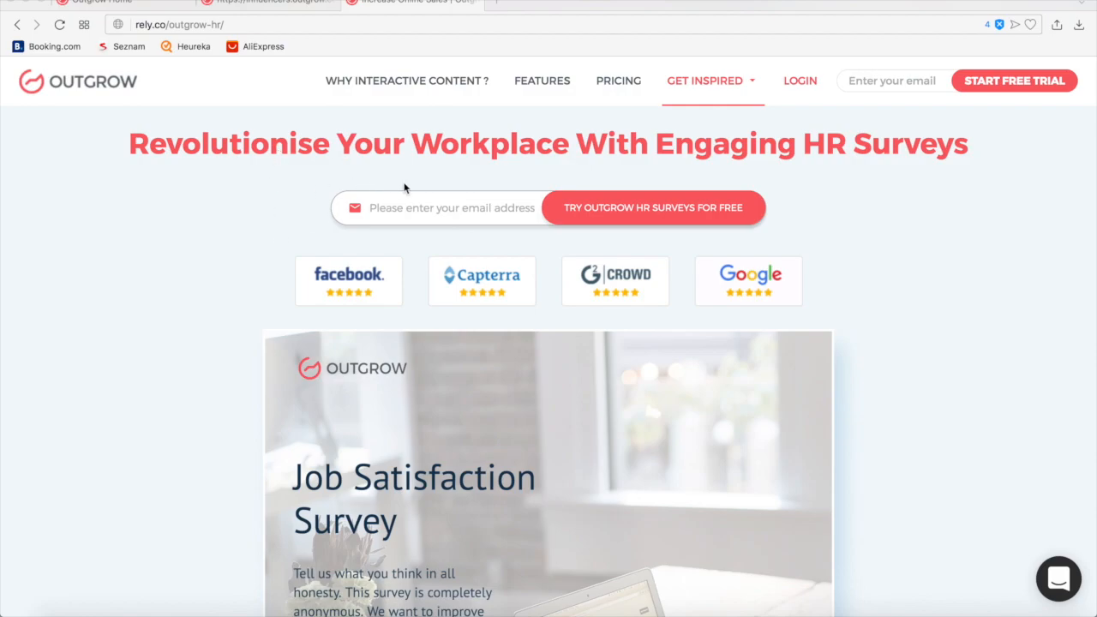
Step: Examine the HR surveys landing page, covering its template library, question types, embedding options and analytics
scroll(827, 265, down, 10)
scroll(827, 265, up, 4)
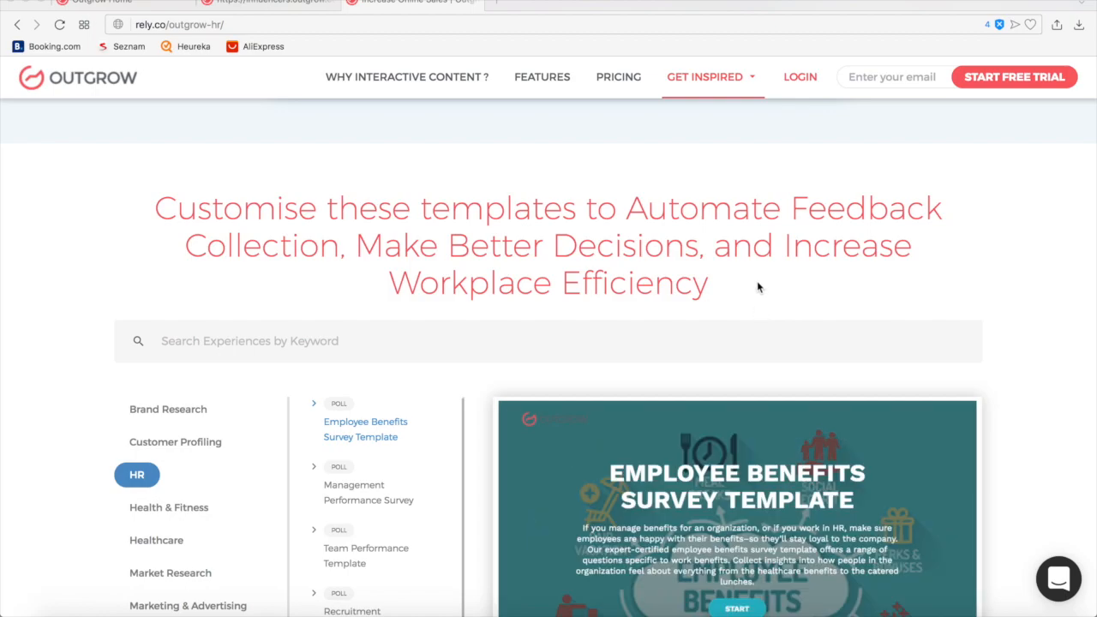
scroll(758, 287, down, 9)
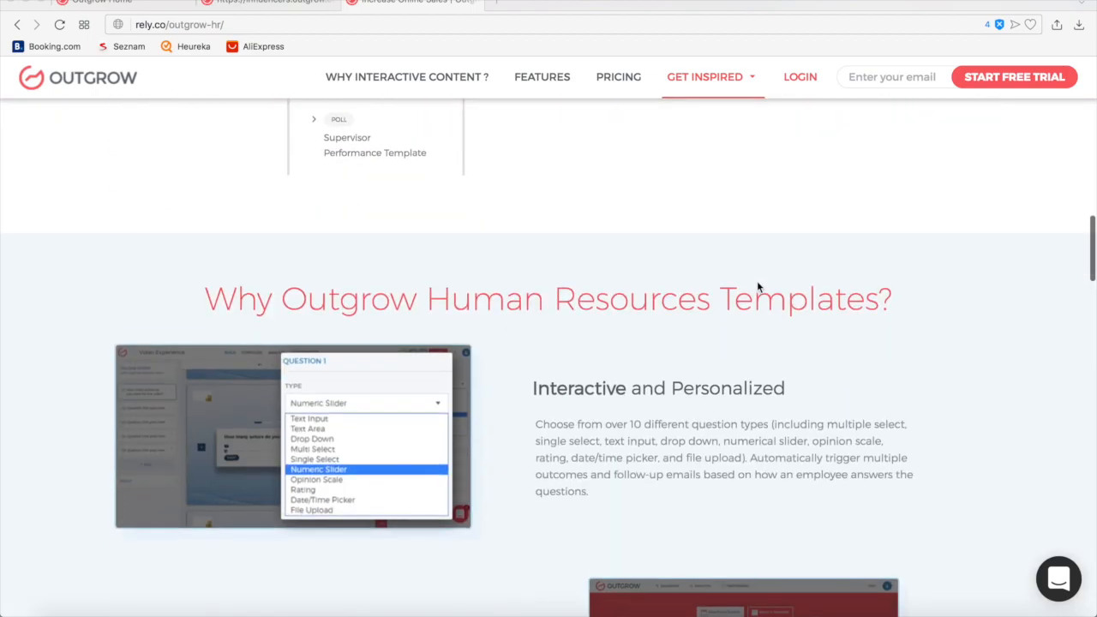
scroll(757, 280, down, 2)
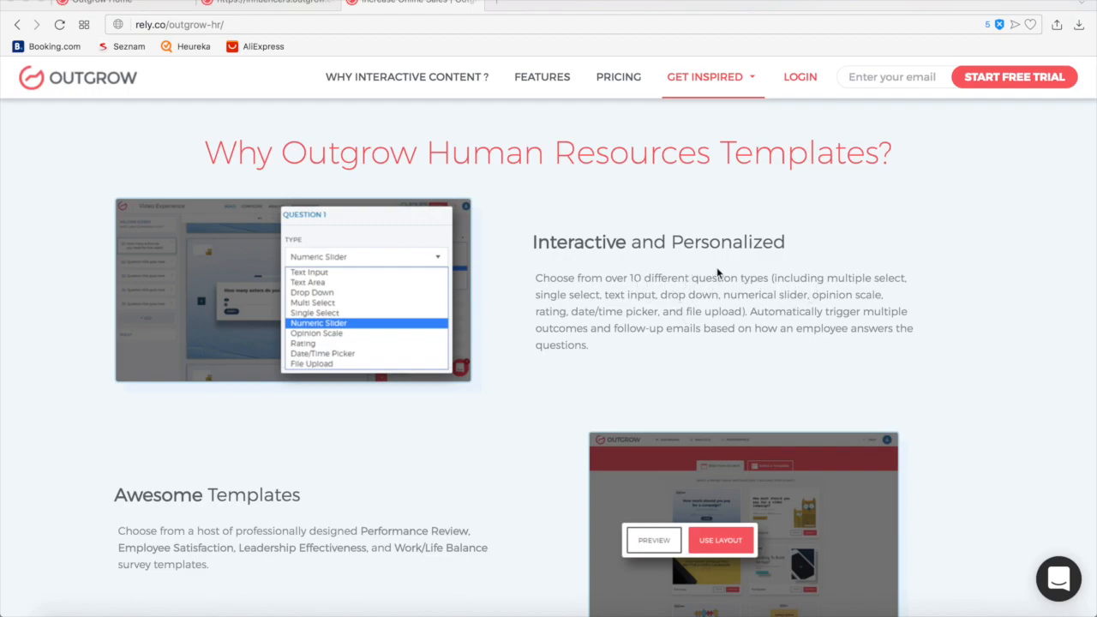
scroll(609, 345, down, 3)
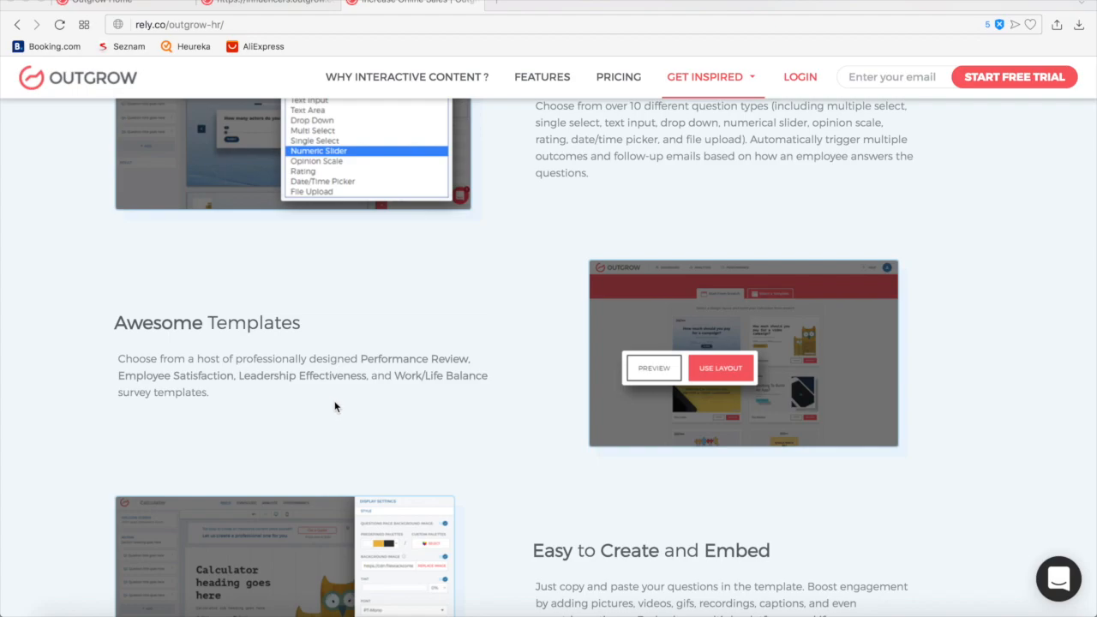
scroll(530, 380, down, 4)
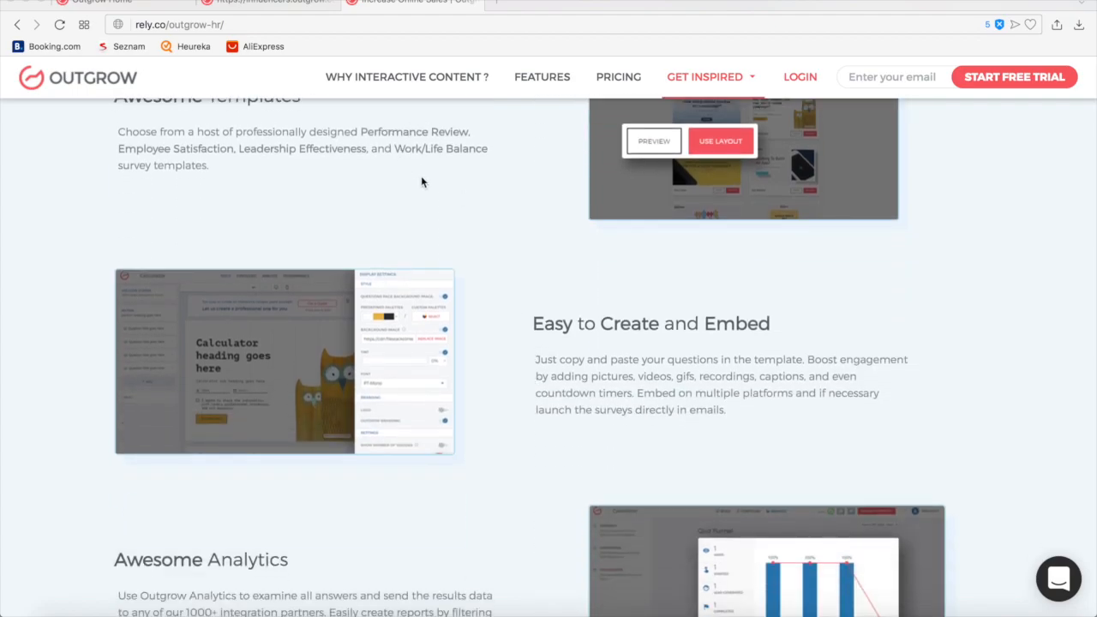
scroll(573, 225, down, 3)
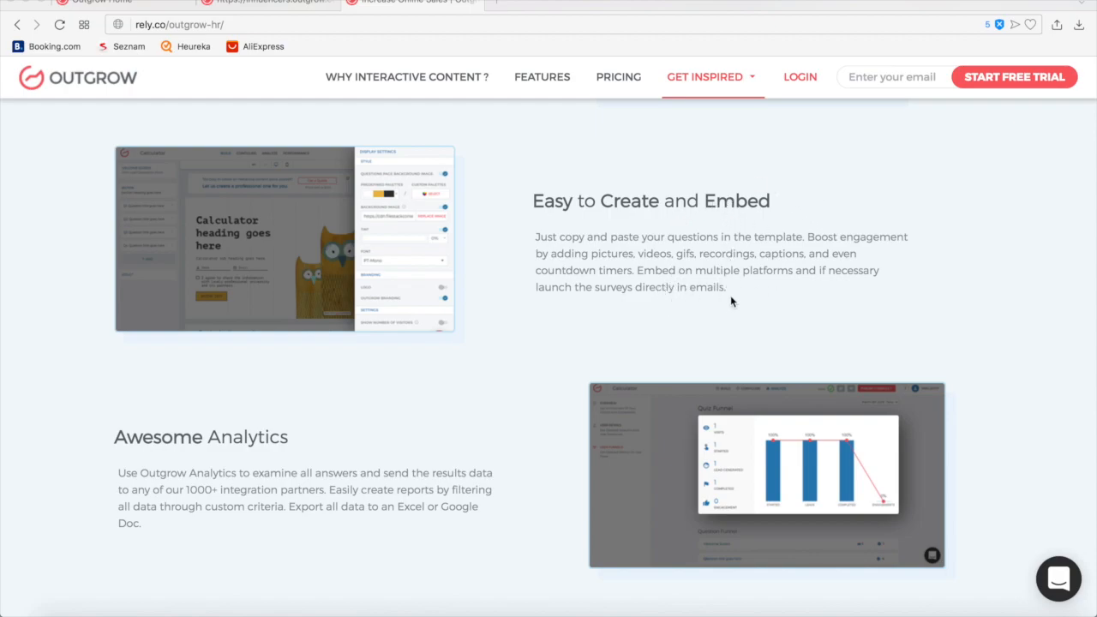
scroll(730, 297, down, 3)
scroll(731, 295, down, 1)
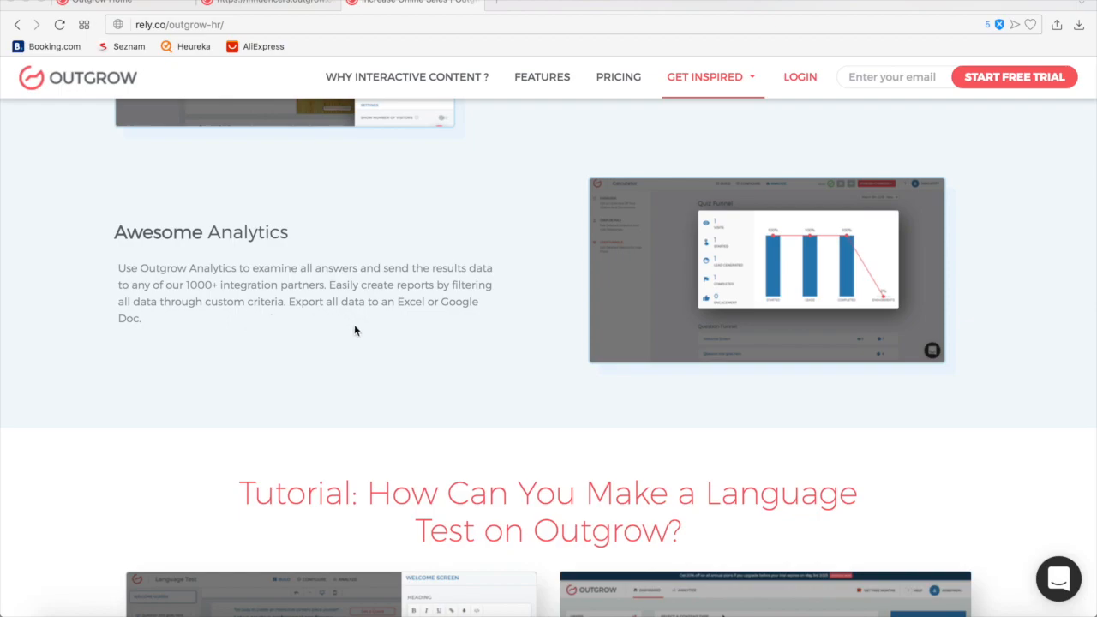
scroll(507, 368, down, 5)
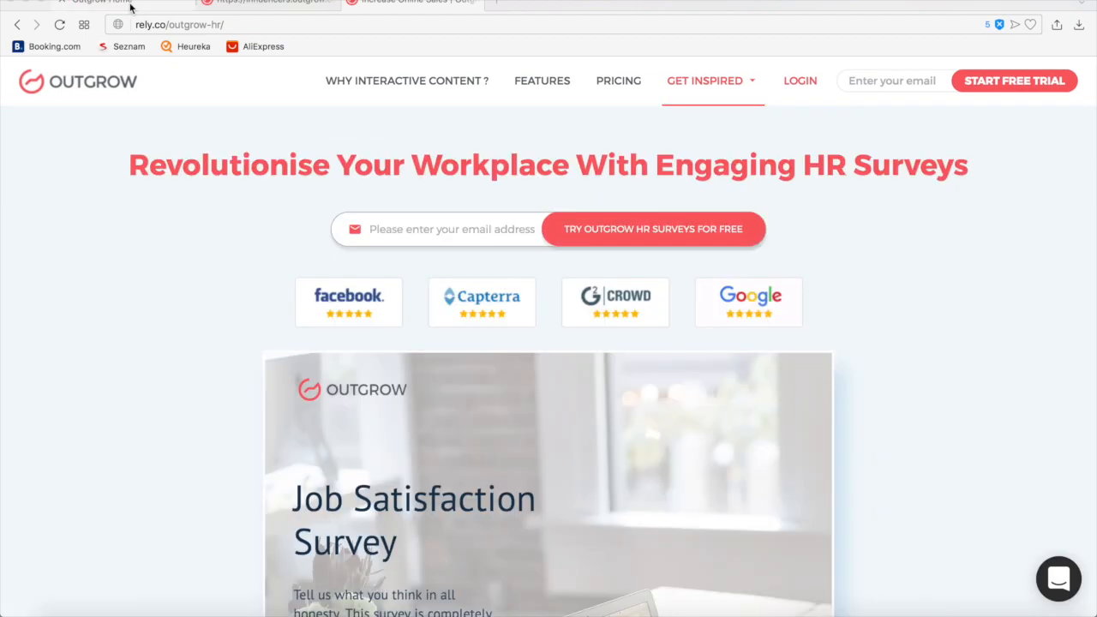
Step: Start a new poll from the Outgrow dashboard and review the layouts offered for building it from scratch
click(130, 7)
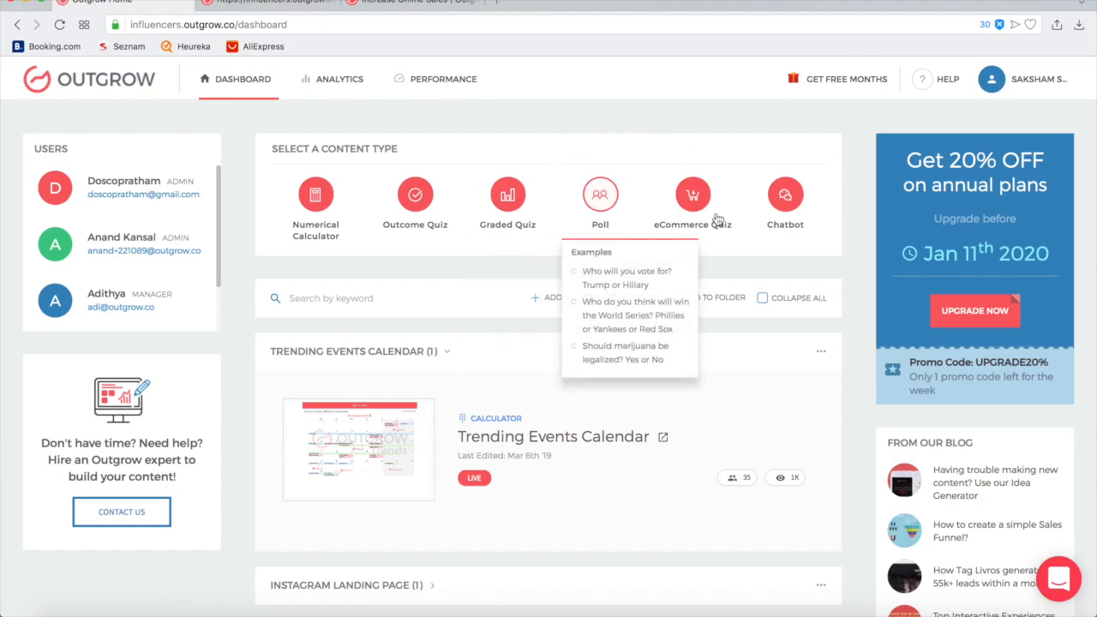
mouse_move(607, 208)
click(606, 206)
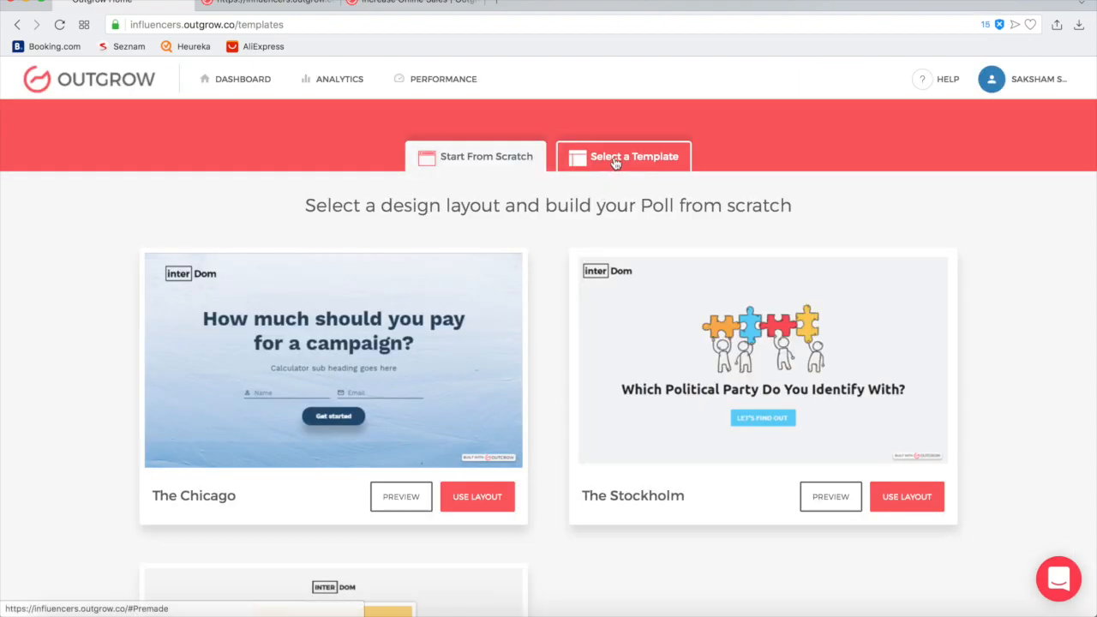
click(614, 157)
click(503, 160)
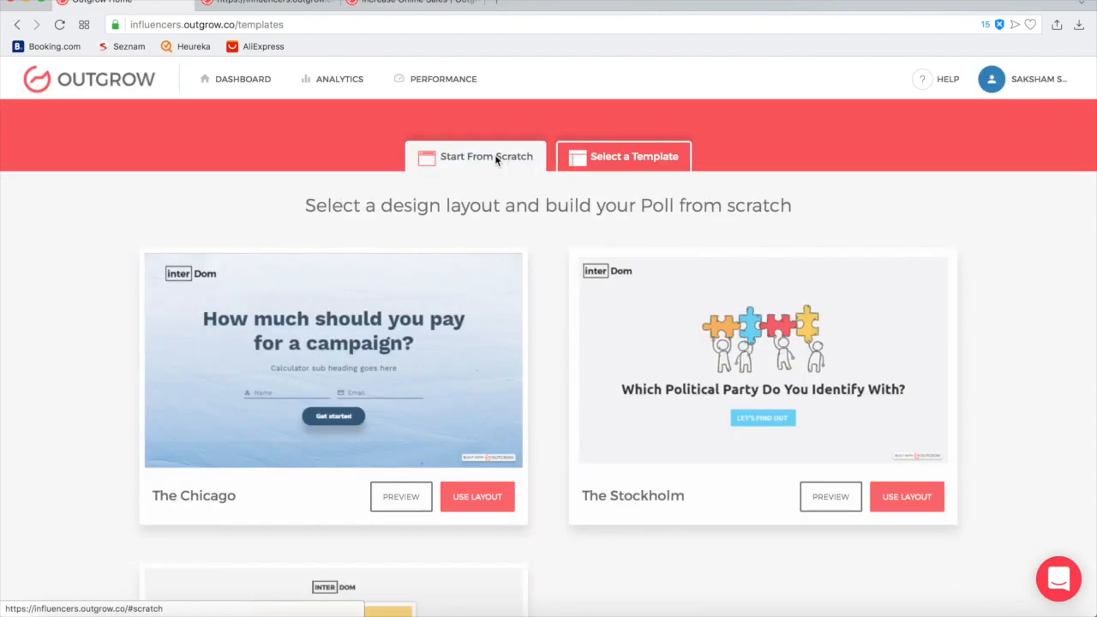
scroll(557, 372, down, 5)
scroll(556, 372, up, 5)
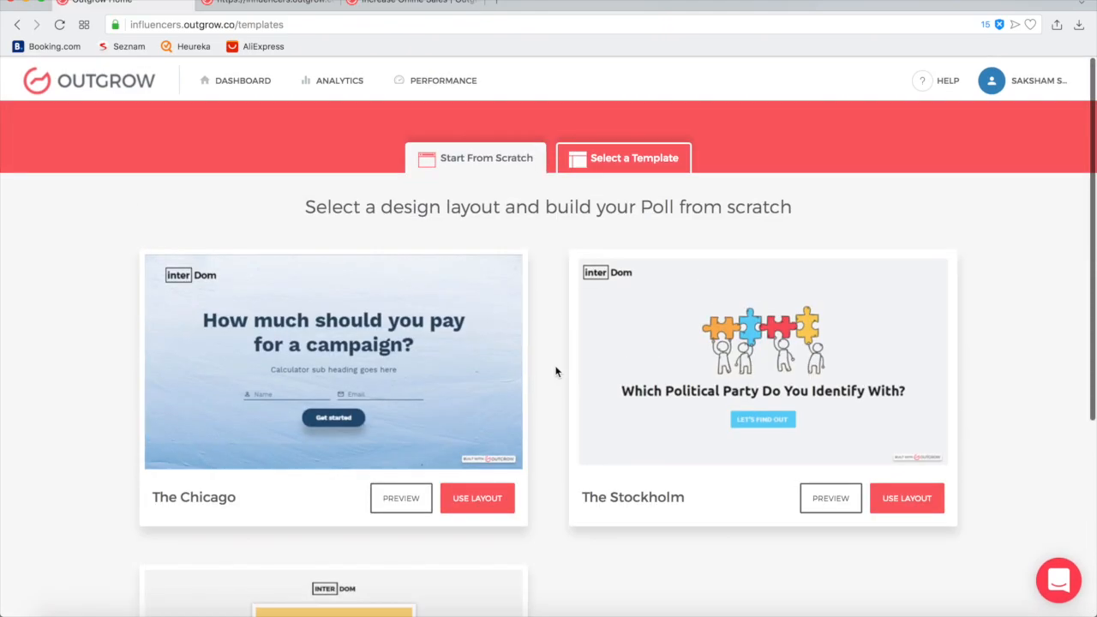
Step: Show the HR category in the poll template library and look through its survey templates
click(612, 157)
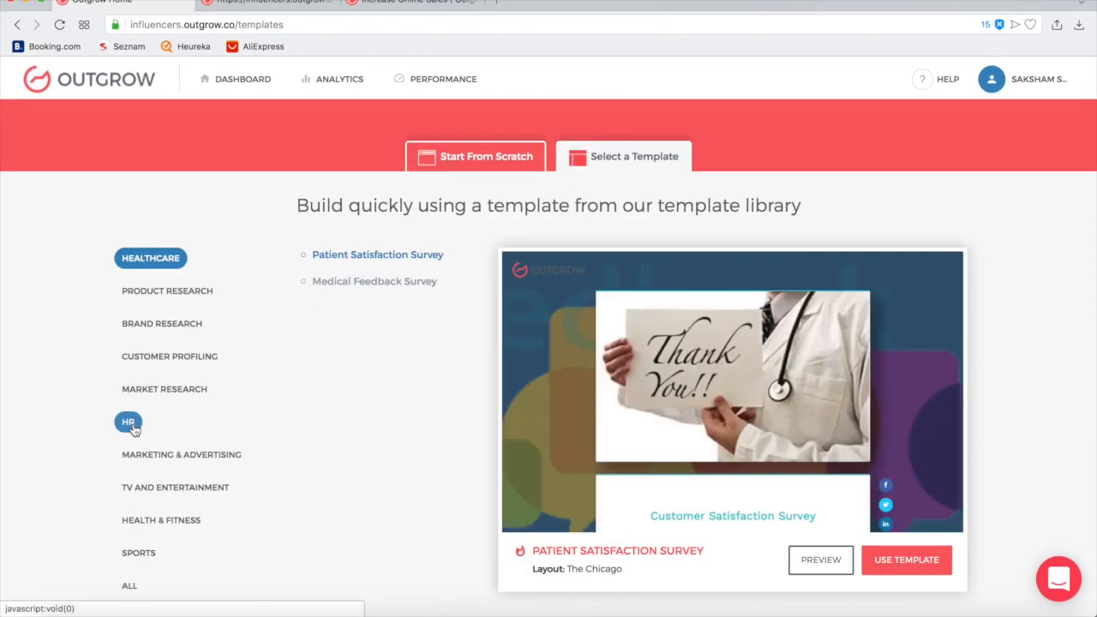
click(129, 429)
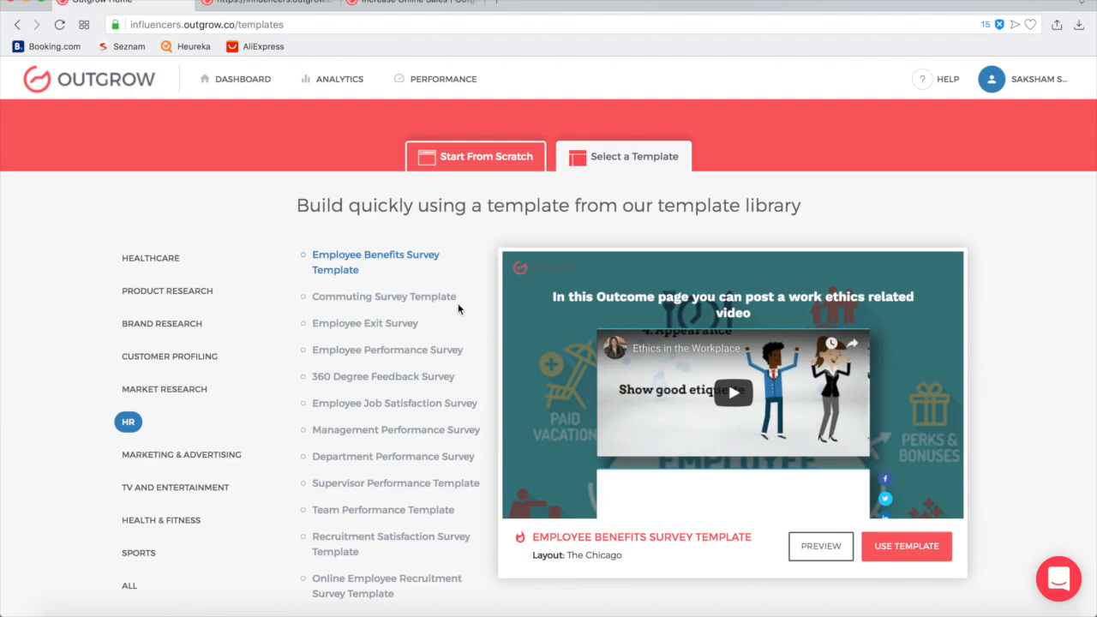
scroll(458, 309, down, 2)
scroll(457, 309, up, 2)
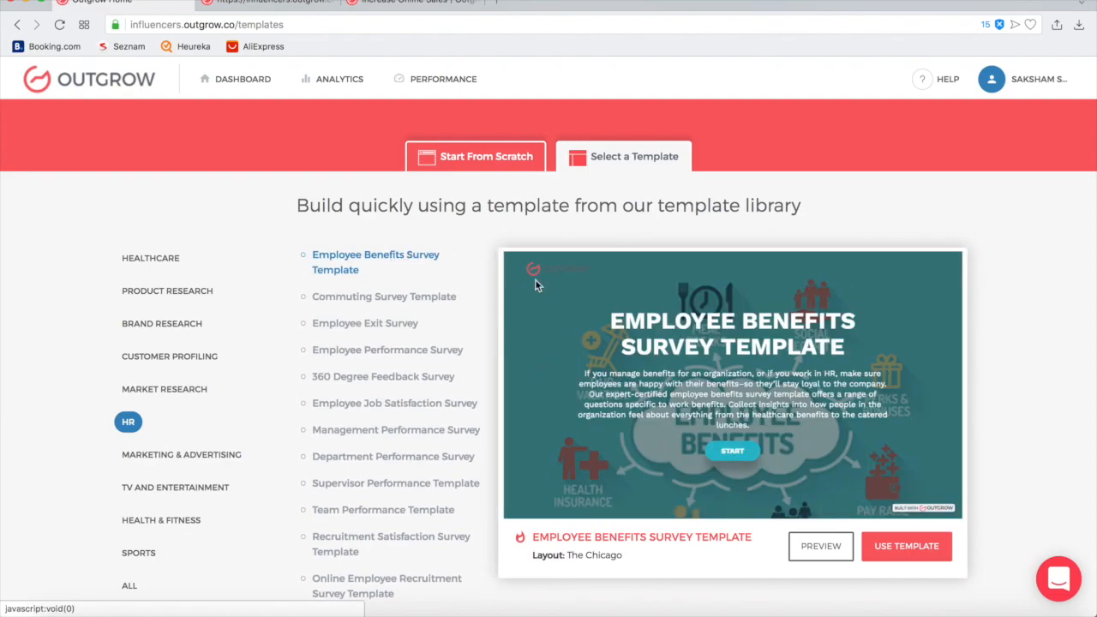
scroll(427, 364, down, 1)
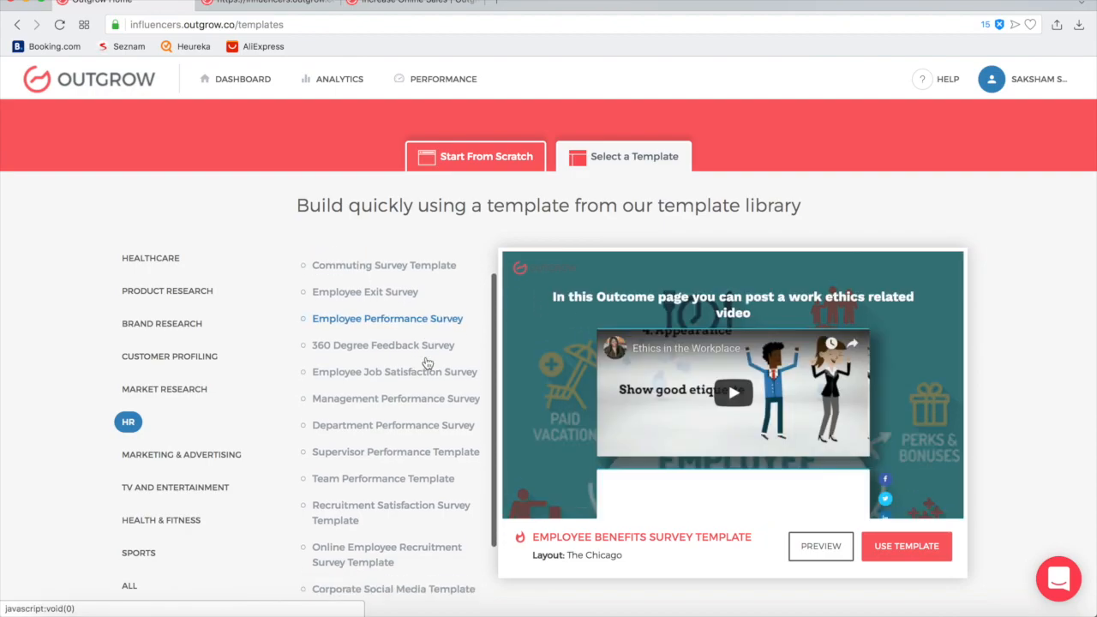
Step: Select the Employee Job Satisfaction Survey template and open its full preview
click(413, 369)
scroll(749, 406, down, 2)
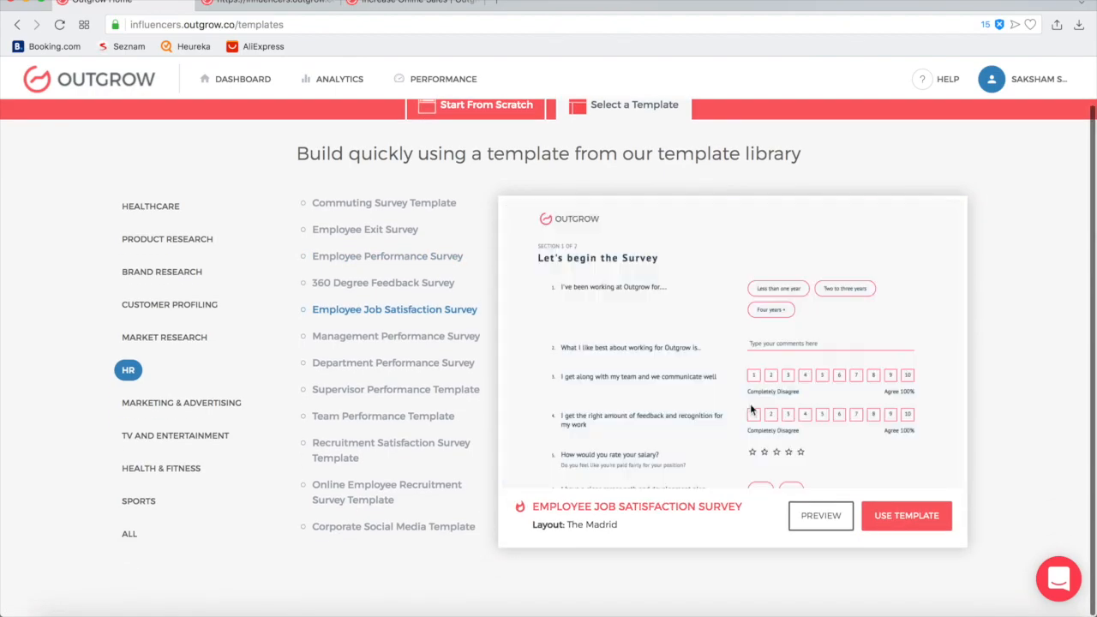
click(821, 516)
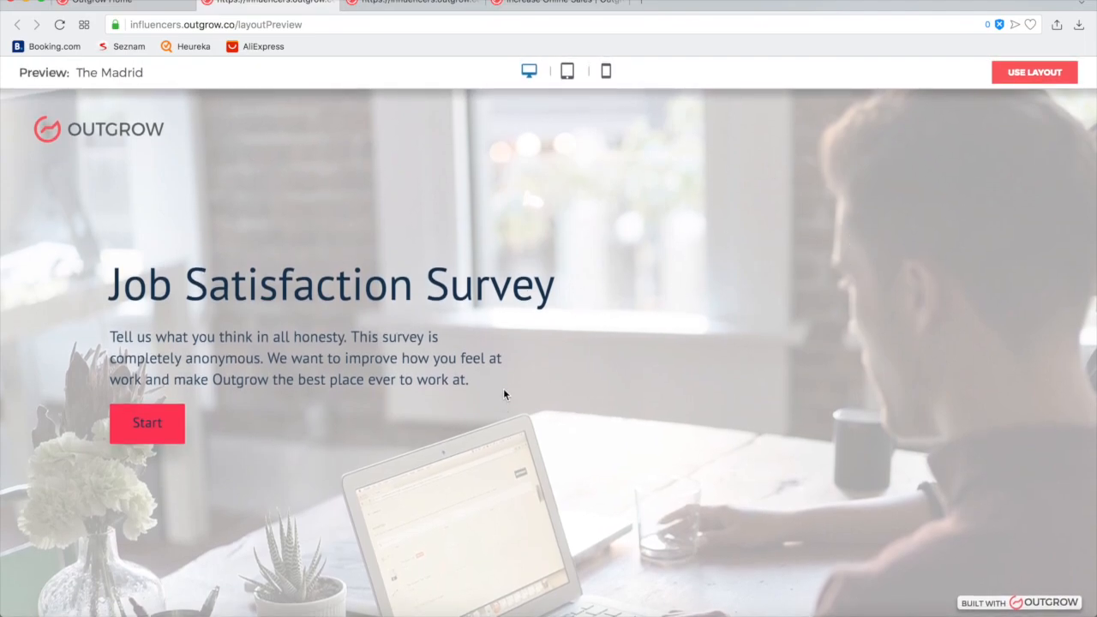
Step: Start the survey and answer the first three questions with Less than one year, the comment "kjbkhkjh" and a team communication score of 3
click(140, 426)
scroll(617, 220, down, 1)
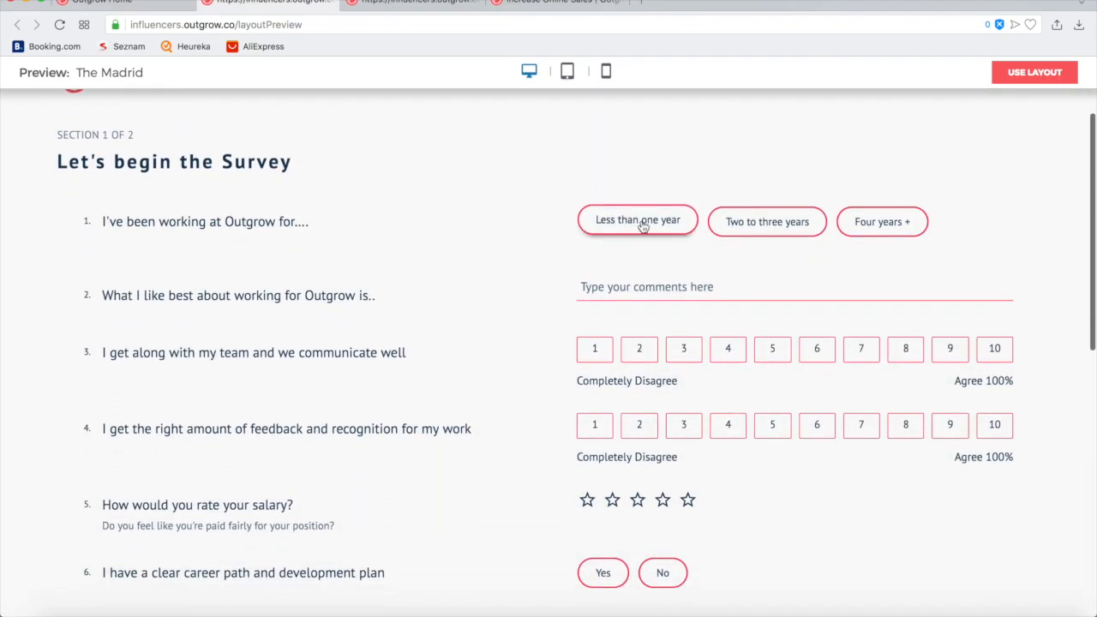
click(643, 225)
click(656, 287)
text(kjbkhkjh)
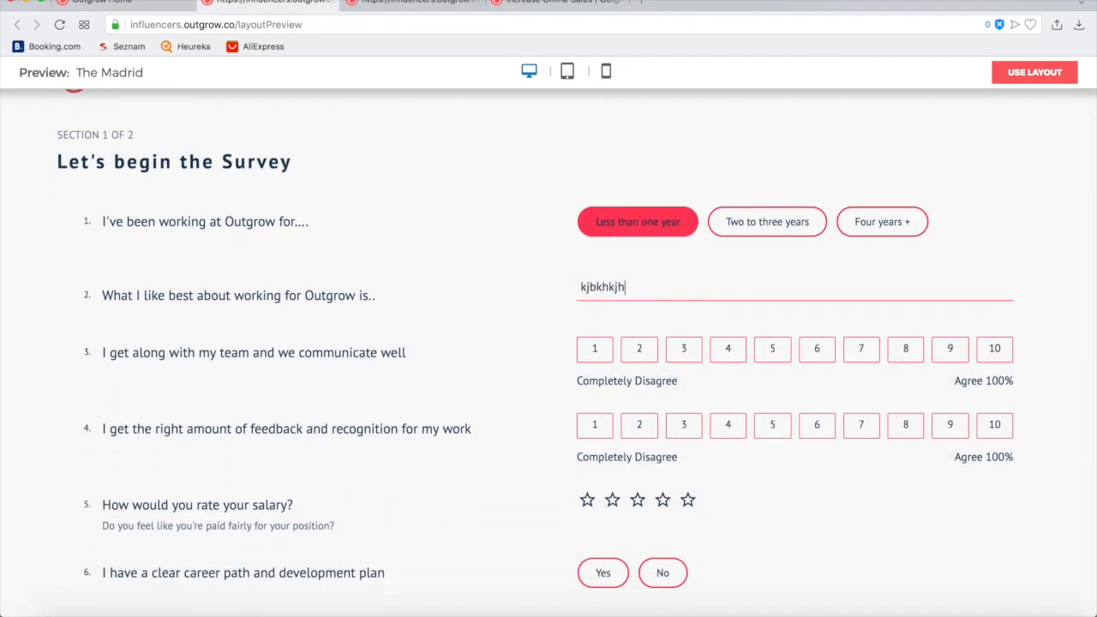
click(693, 350)
Step: Score feedback and recognition 4, rate the salary four stars, and answer No to having a clear career path
scroll(693, 349, down, 3)
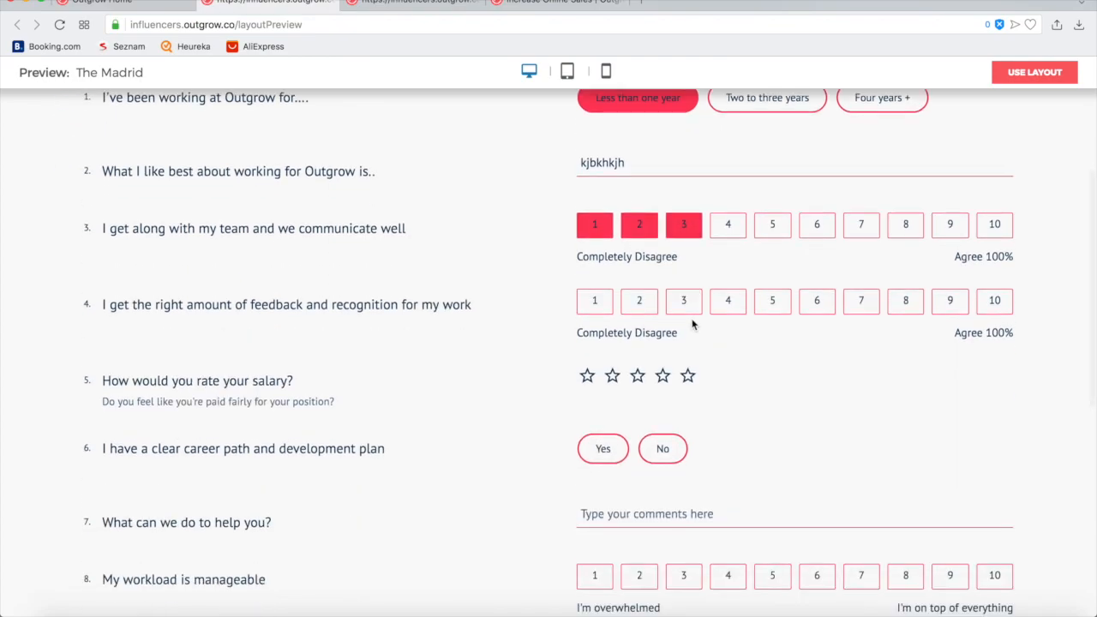
scroll(717, 321, up, 3)
click(730, 410)
scroll(866, 326, down, 5)
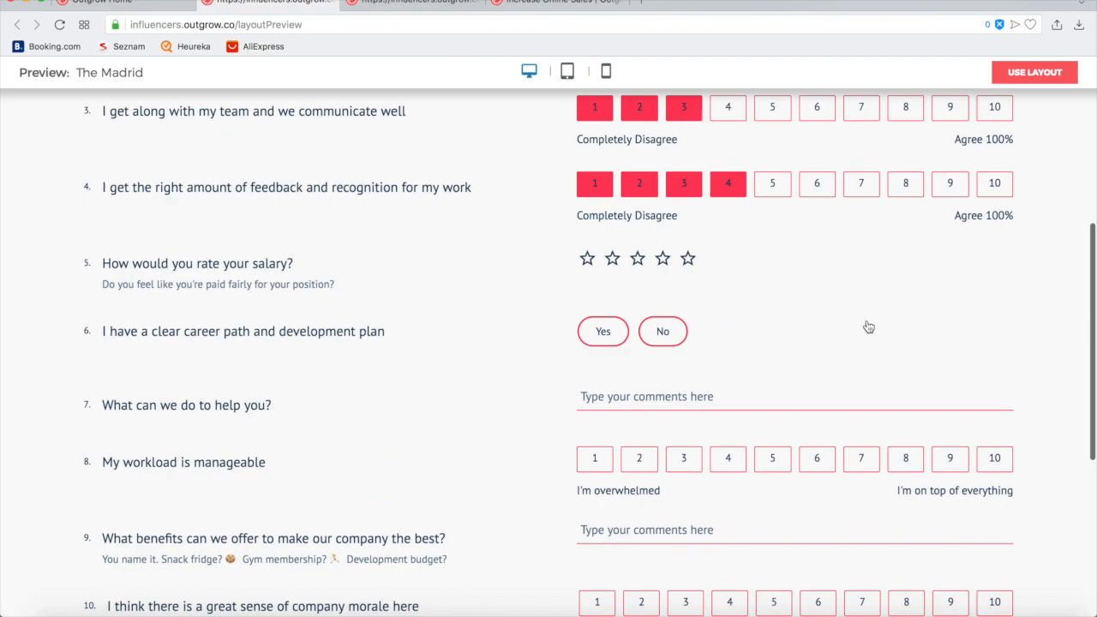
click(663, 259)
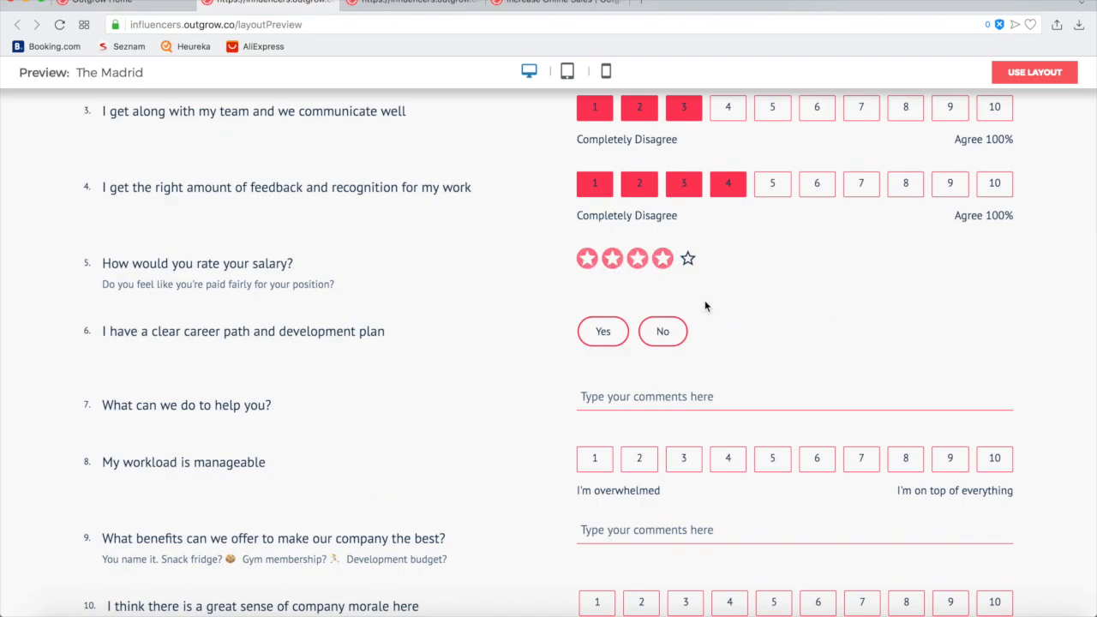
scroll(705, 301, down, 2)
click(665, 261)
Step: Rate overall happiness 3 and company morale 2, enter "jkj" as the improvement comment, and advance to the survey's second section
scroll(669, 274, up, 3)
scroll(670, 270, down, 6)
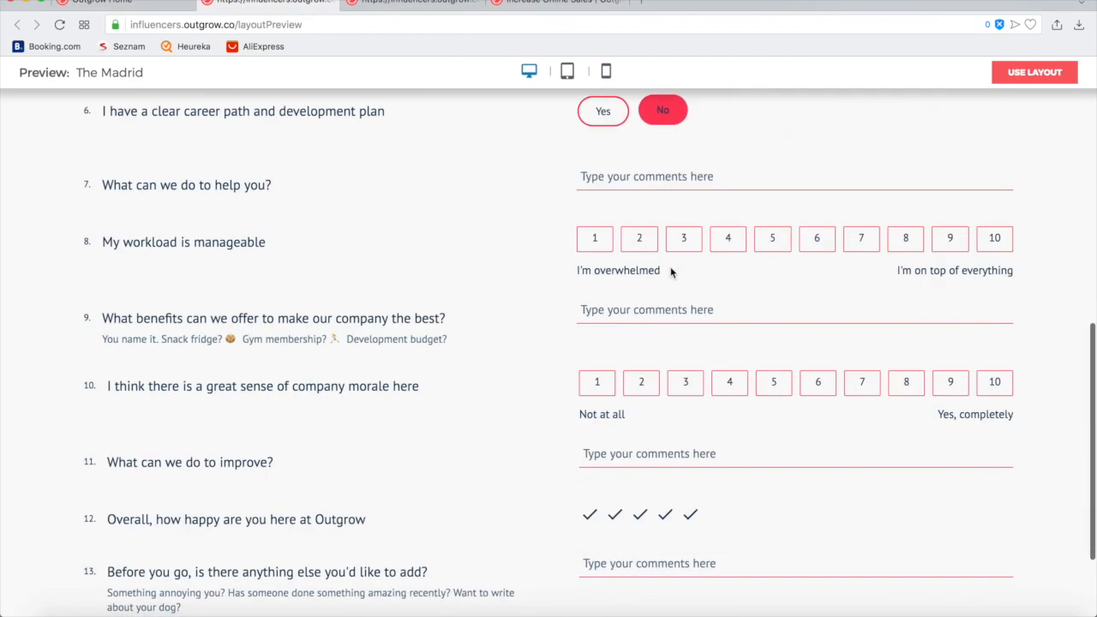
scroll(694, 340, down, 3)
click(640, 394)
click(641, 261)
click(648, 340)
text(jkj)
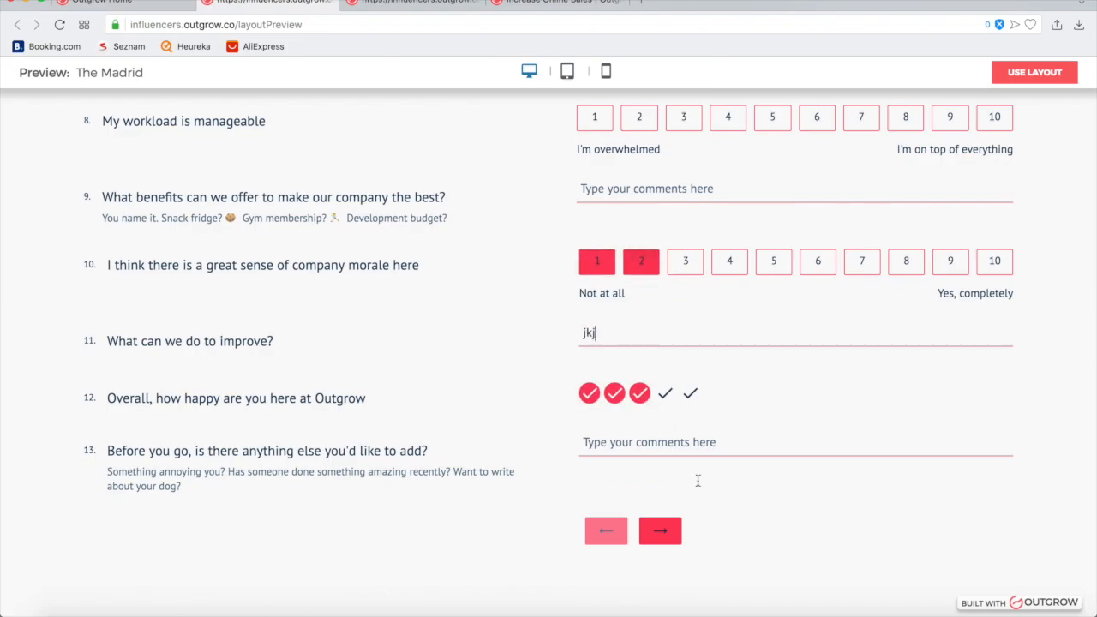
click(661, 532)
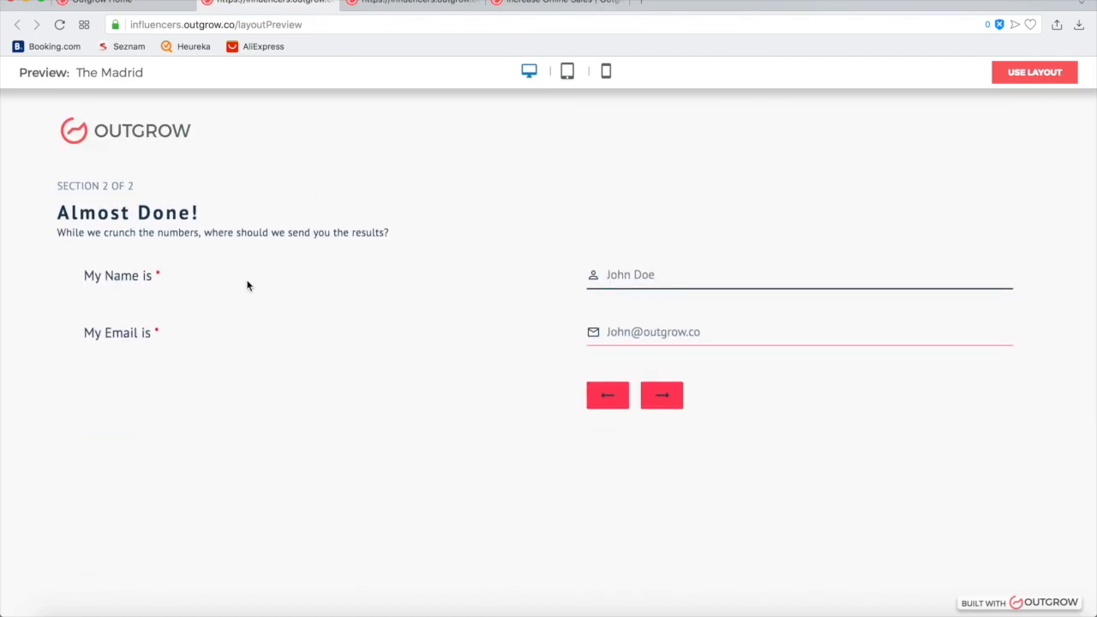
Step: Fill in the respondent's name and e-mail and submit the survey's final section
text(gkjhg)
key(Tab)
text(jhgkjhg@)
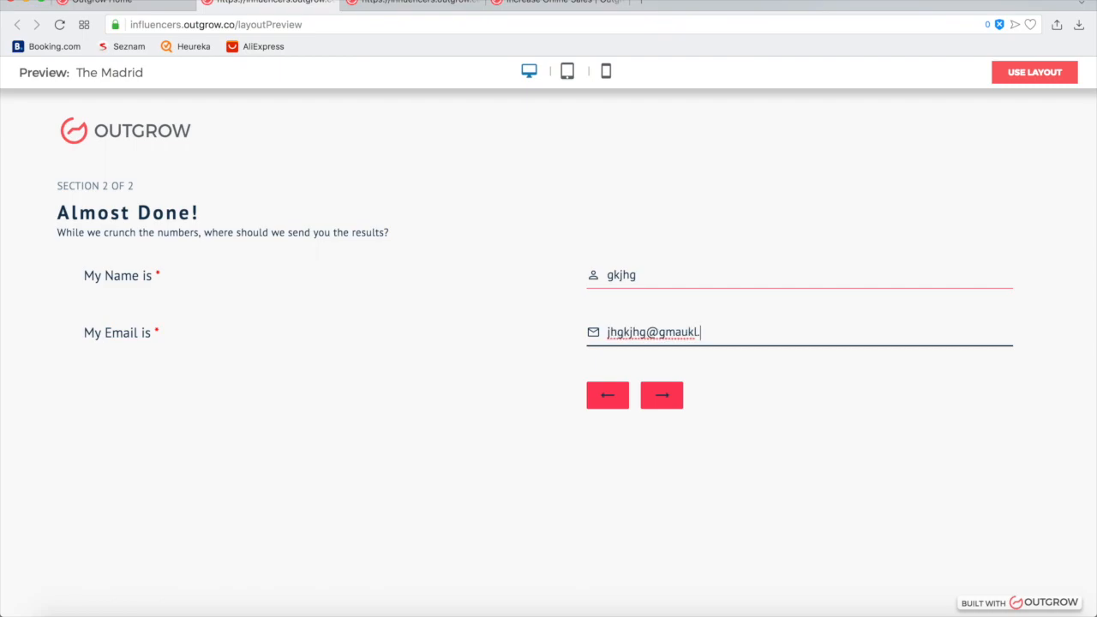
click(669, 401)
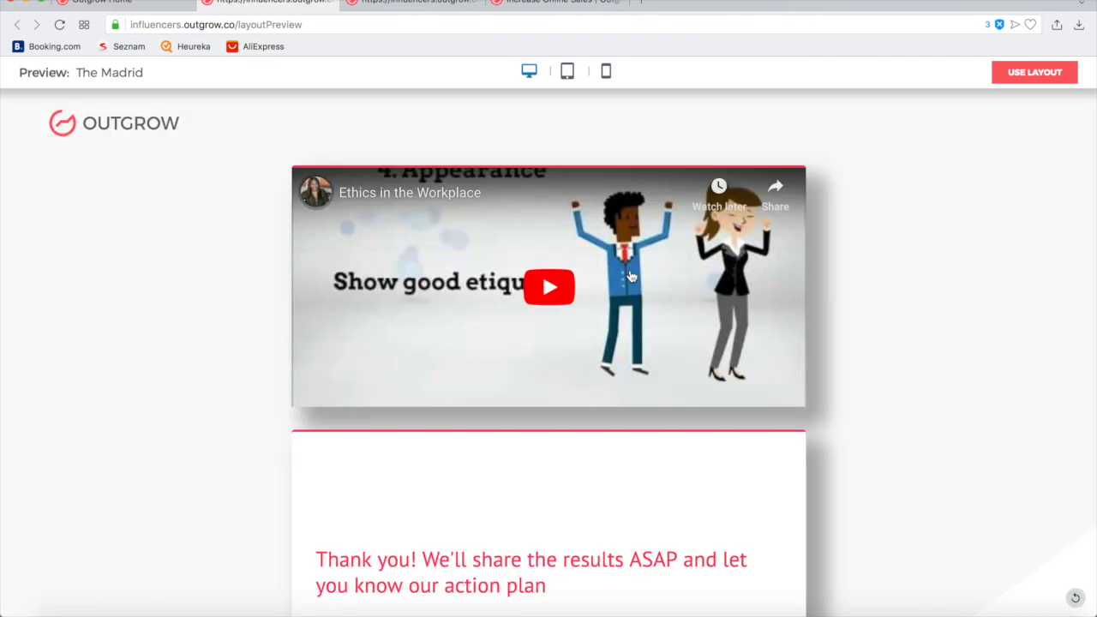
Step: Examine the survey's outcome page, briefly playing the Ethics in the Workplace video, dismissing its suggested videos and reading the thank-you message
scroll(632, 276, down, 2)
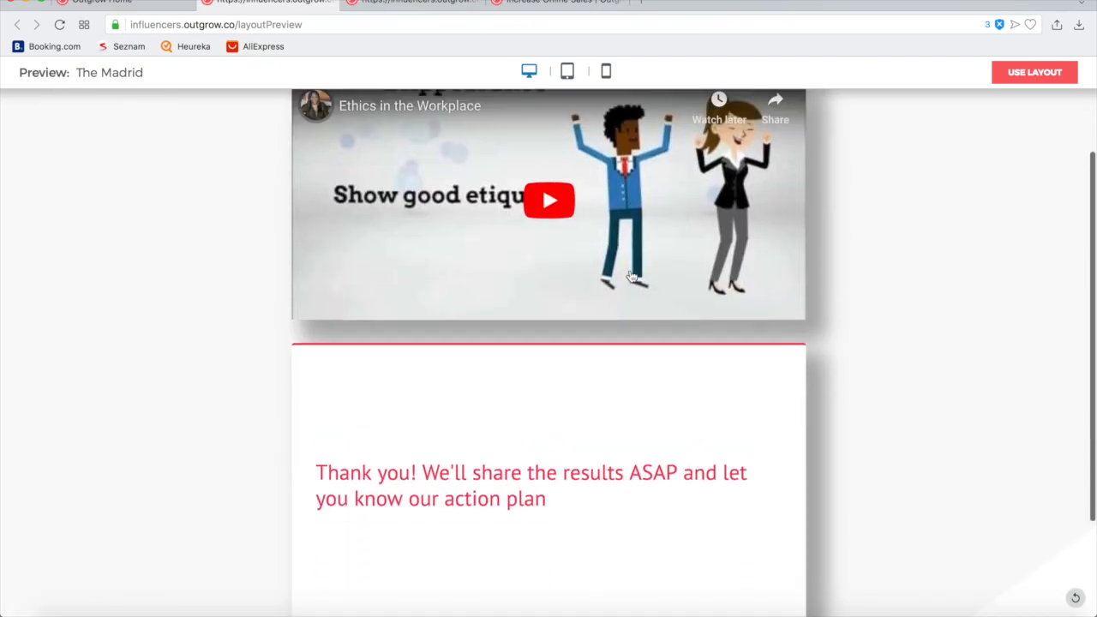
scroll(632, 276, up, 1)
scroll(598, 246, up, 1)
click(547, 285)
click(382, 393)
click(318, 392)
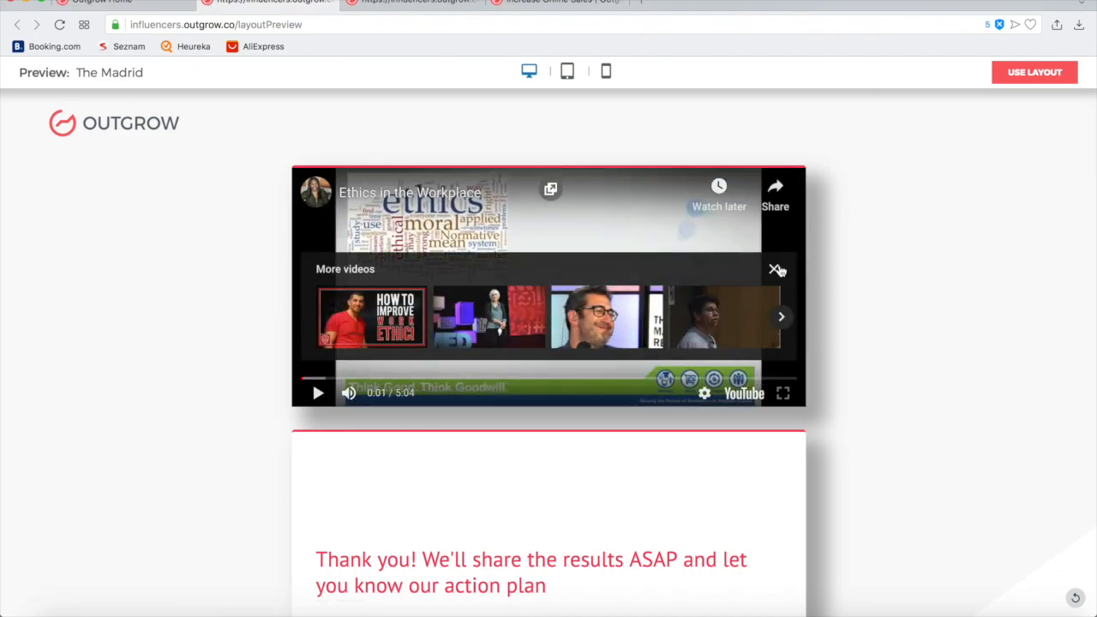
click(775, 268)
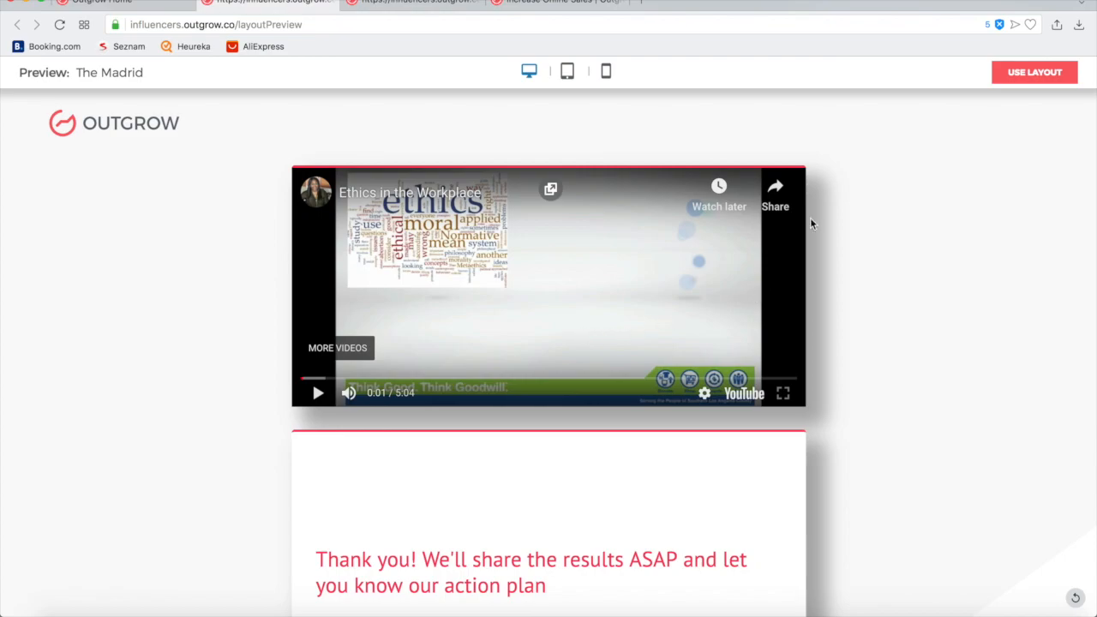
scroll(824, 293, down, 5)
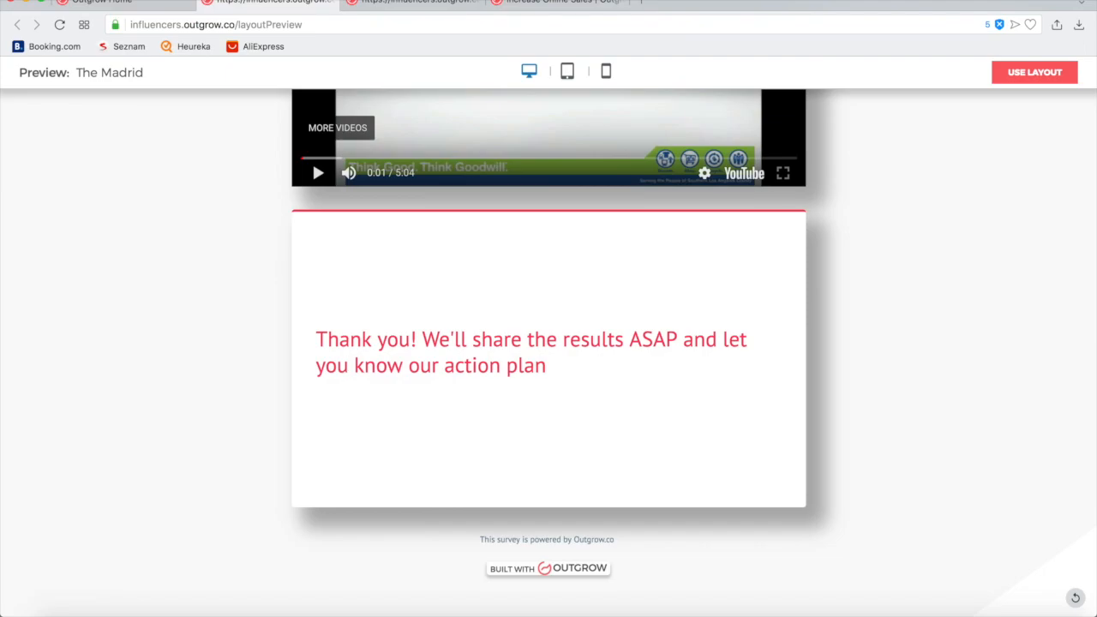
Step: Check the template library again, return to the survey preview and reload it to restart from the welcome screen
click(147, 9)
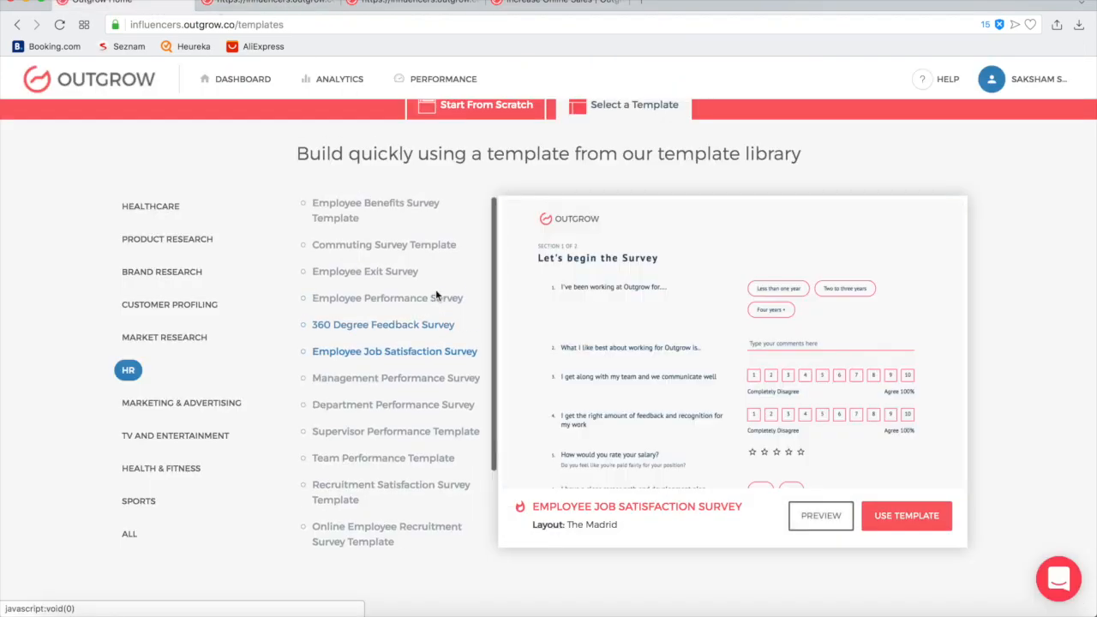
key(ctrl+Tab)
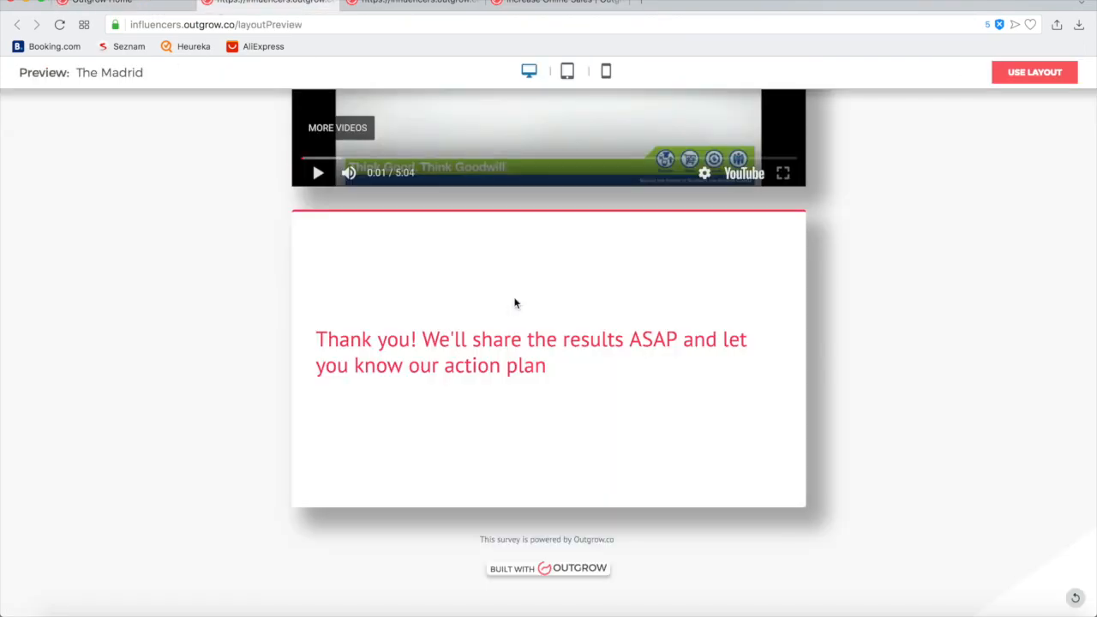
scroll(516, 303, up, 3)
key(super+r)
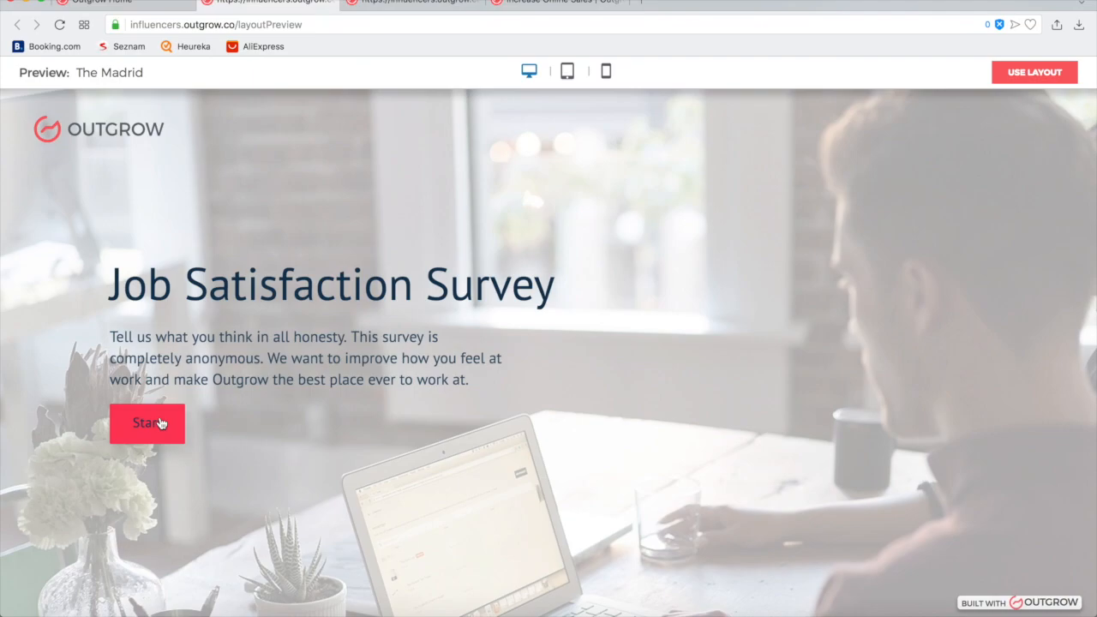
Step: Start the Job Satisfaction Survey in the preview and look through the questions of its first section
click(160, 423)
scroll(649, 257, down, 3)
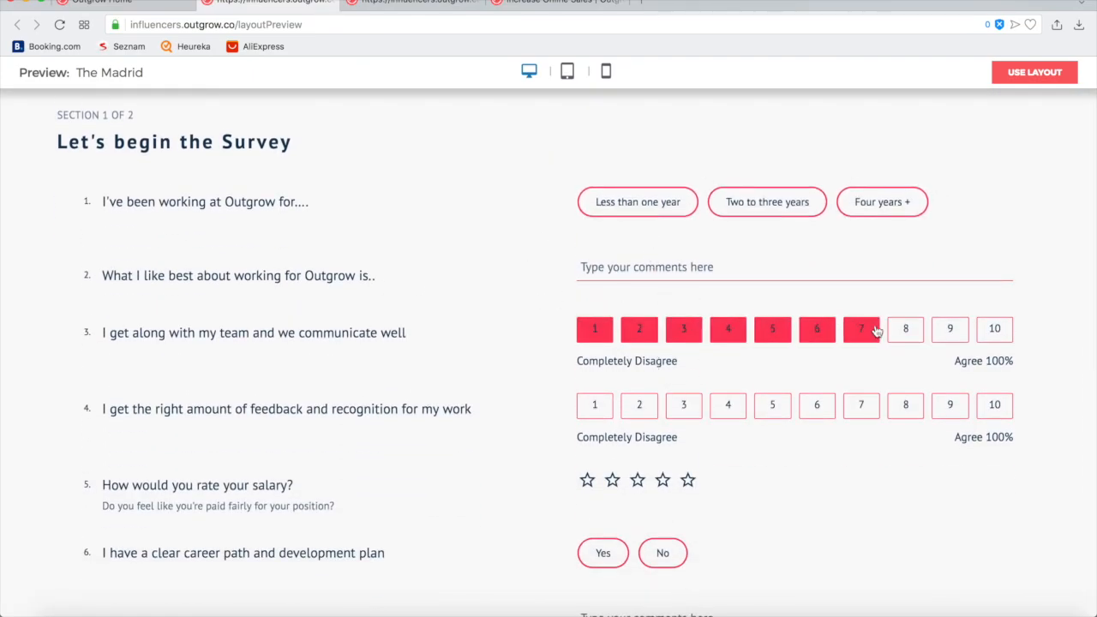
scroll(759, 411, down, 3)
Step: Return to the template library and browse the HR list, viewing the Employee Benefits, Online Employee Recruitment and Management Performance survey templates
key(ctrl+shift+Tab)
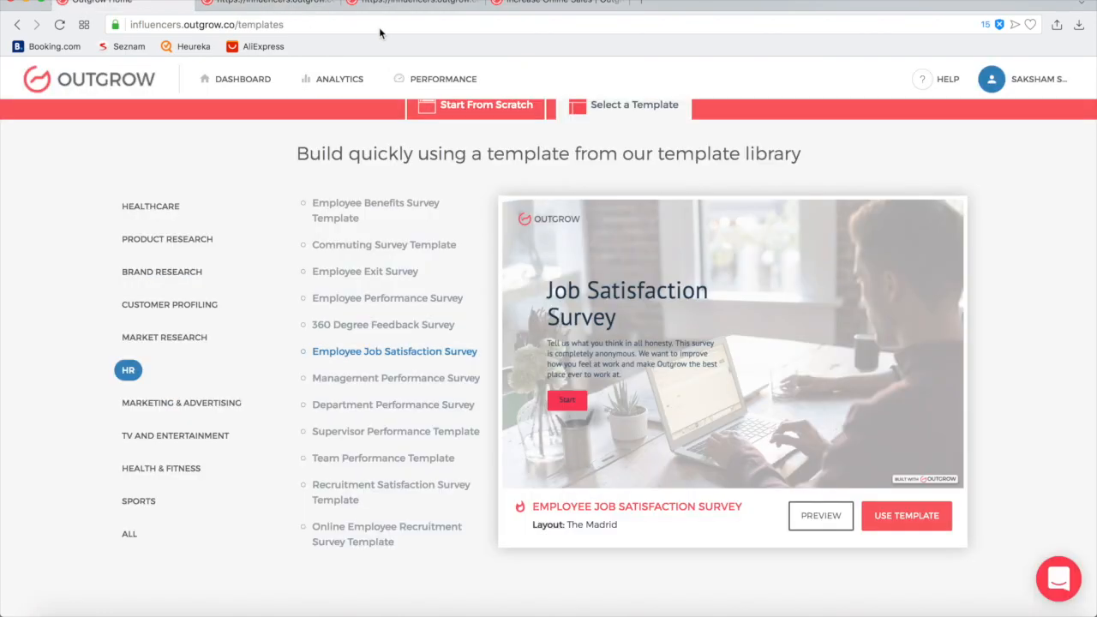
scroll(385, 269, up, 2)
scroll(385, 271, down, 1)
click(360, 273)
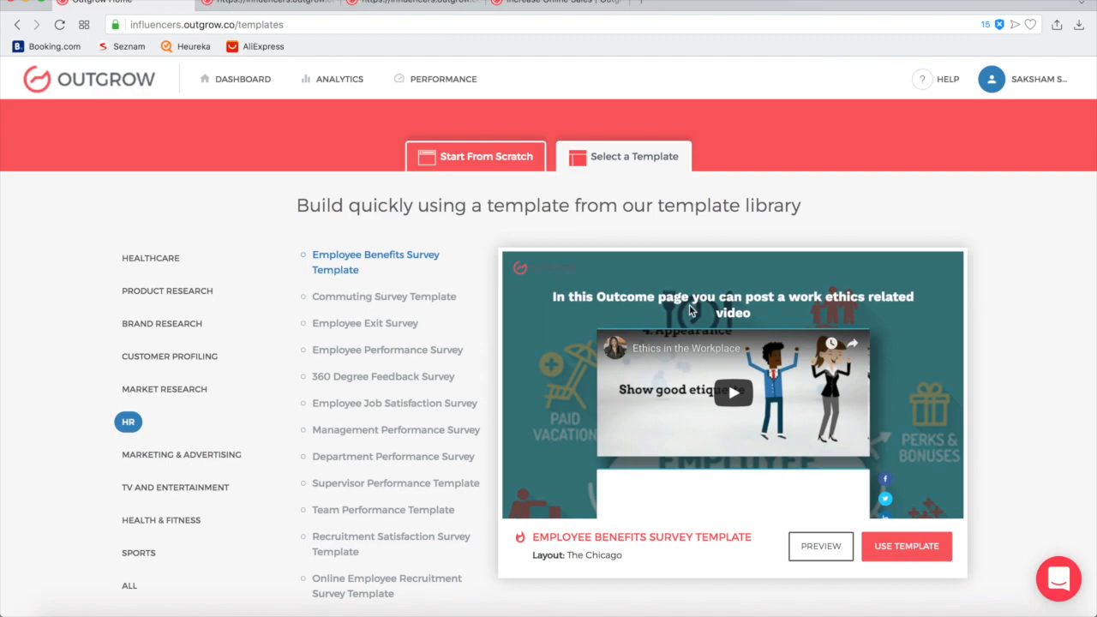
scroll(419, 369, down, 3)
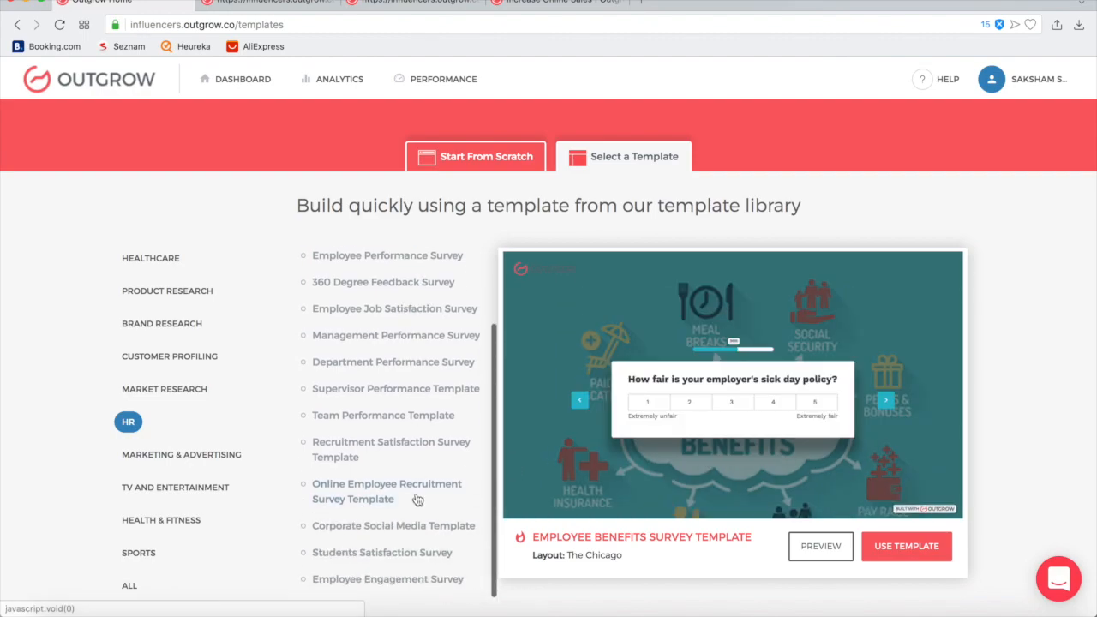
click(417, 500)
scroll(418, 500, down, 1)
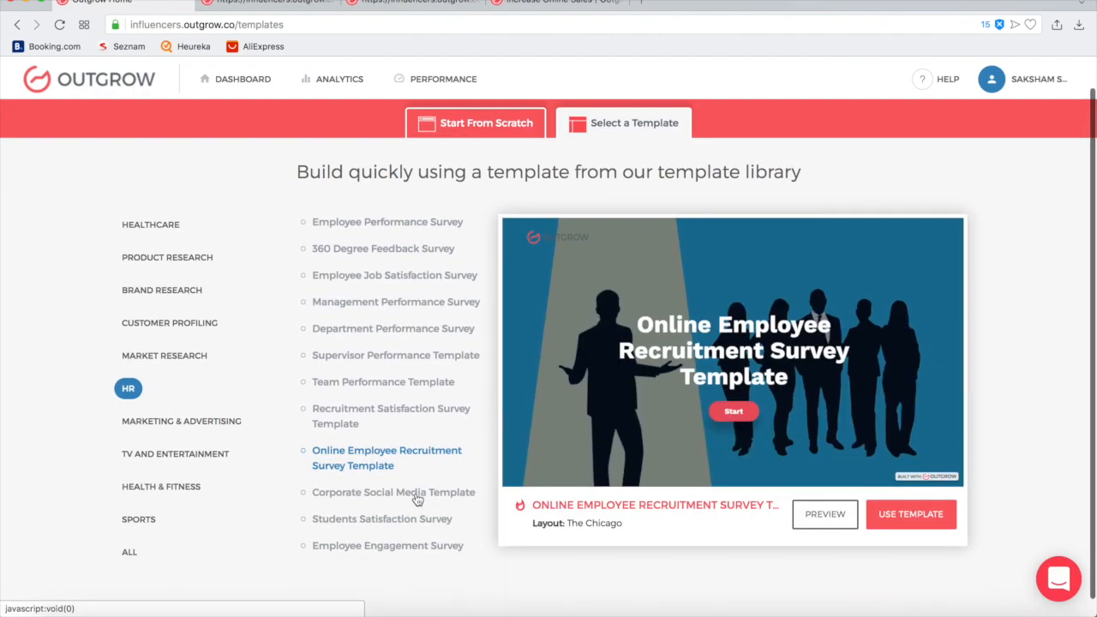
scroll(417, 500, down, 1)
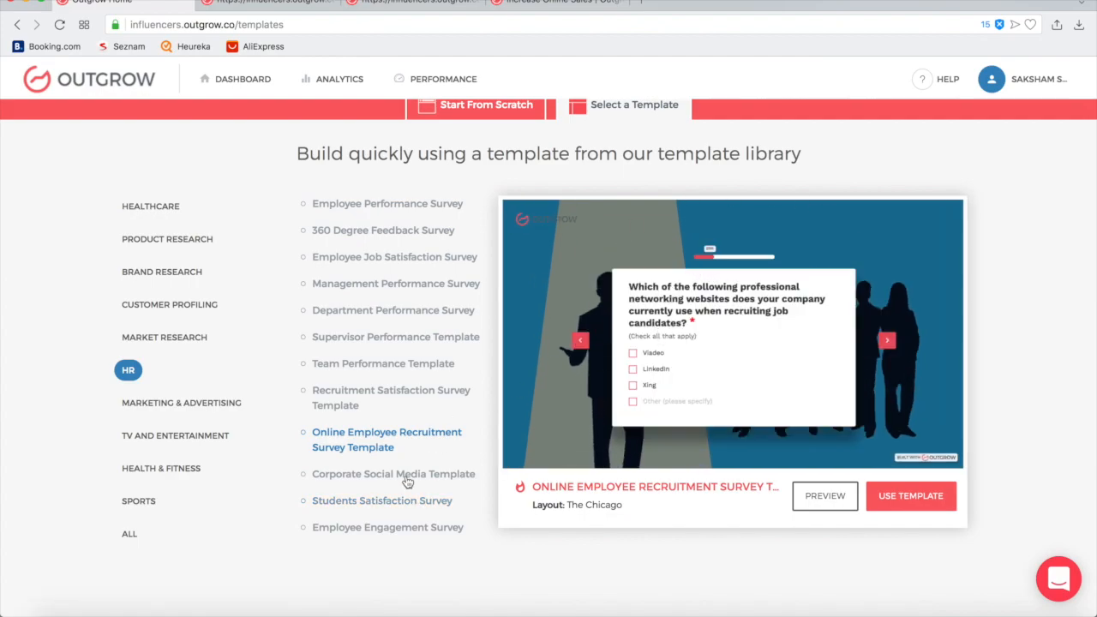
scroll(436, 372, up, 3)
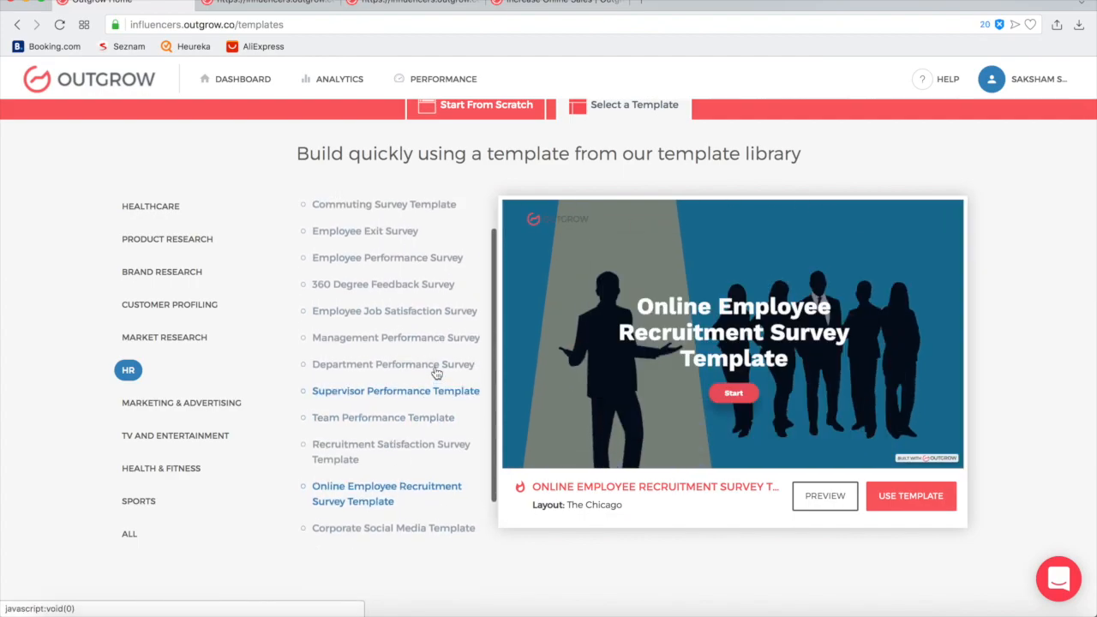
scroll(436, 372, up, 2)
click(422, 378)
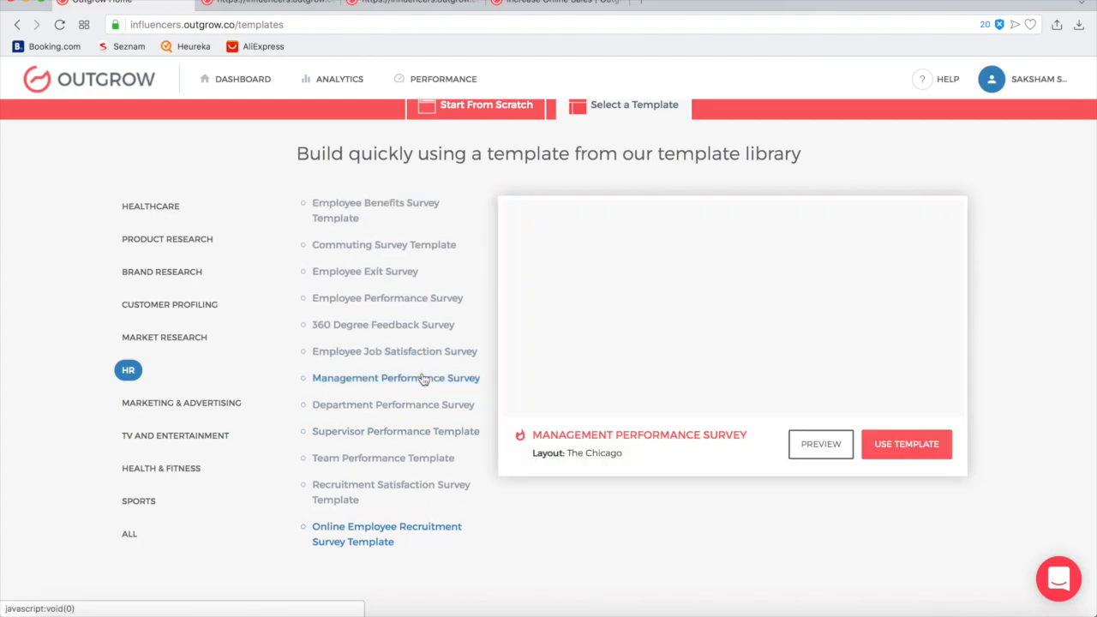
scroll(423, 378, up, 3)
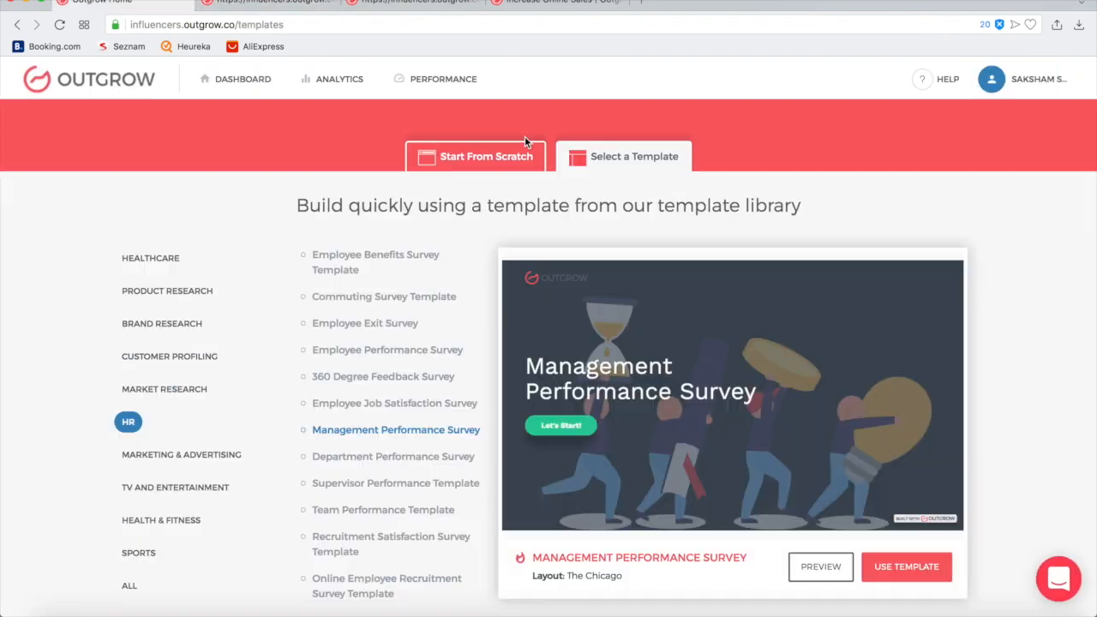
Step: Open the Job Satisfaction Survey with The Madrid layout in the builder and dismiss the introductory tips and the quote banner
click(923, 570)
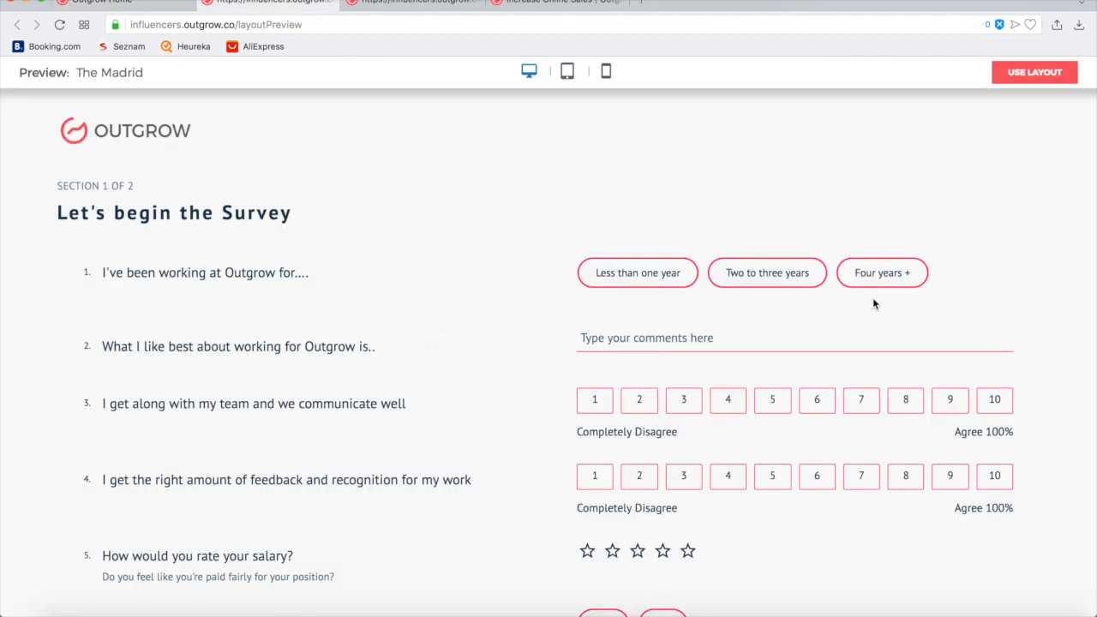
click(1037, 81)
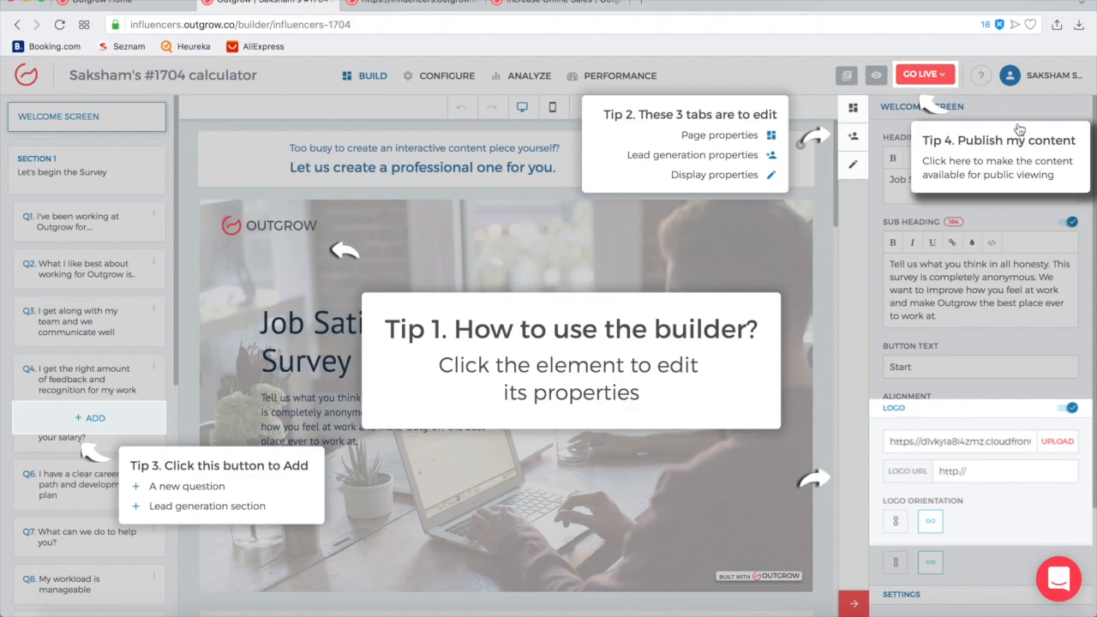
click(694, 274)
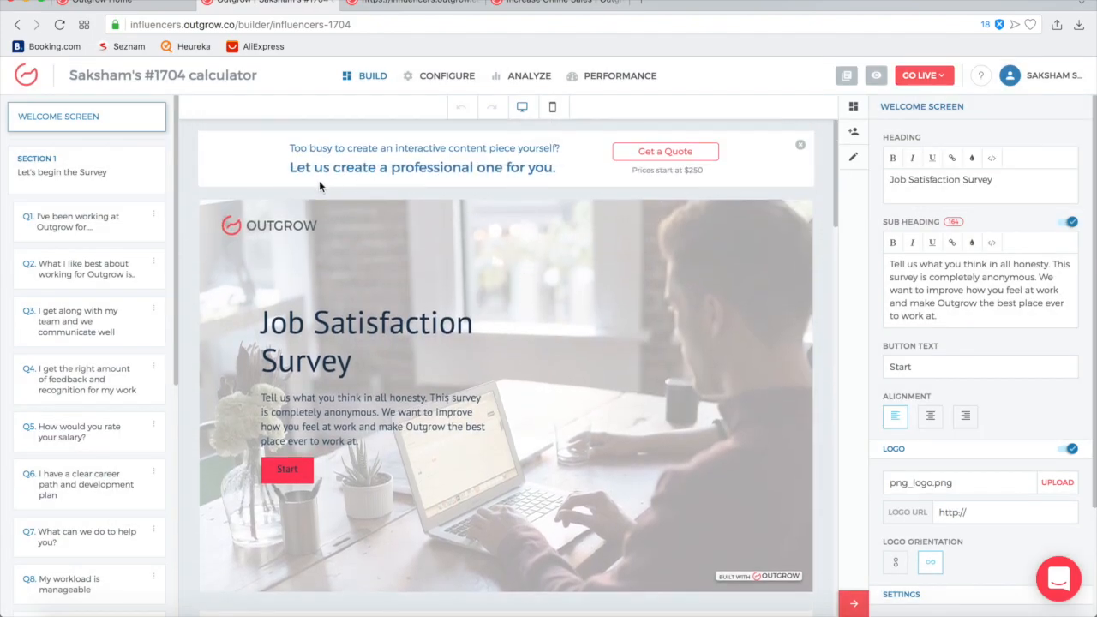
click(800, 144)
Step: Append "hhjhj" to the title of question 4 about feedback and recognition
scroll(600, 309, down, 3)
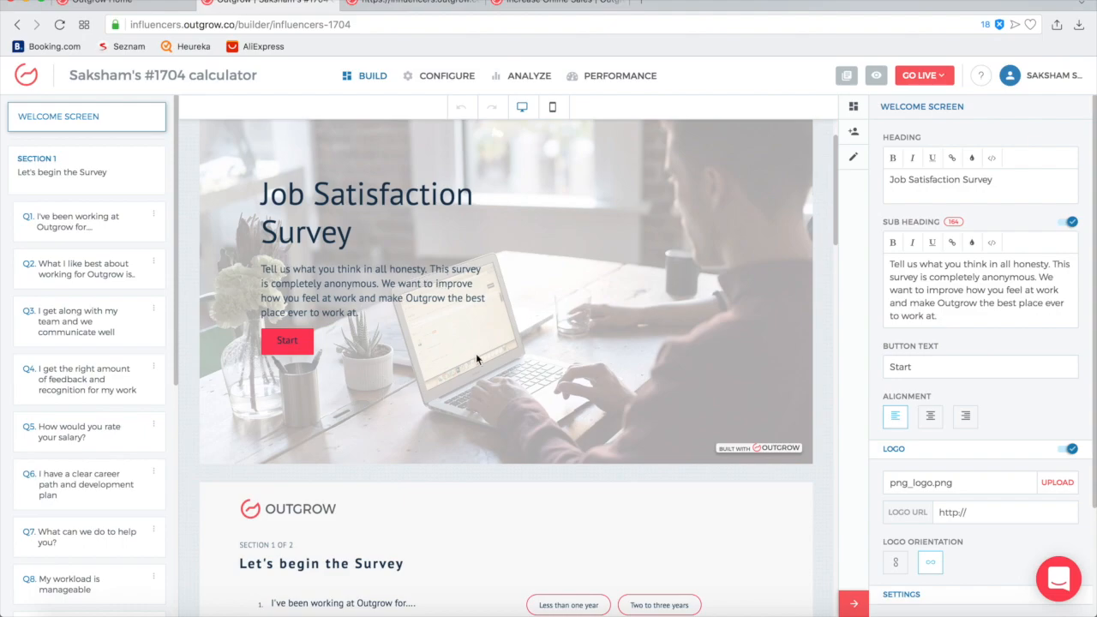
scroll(476, 358, down, 5)
scroll(476, 358, up, 5)
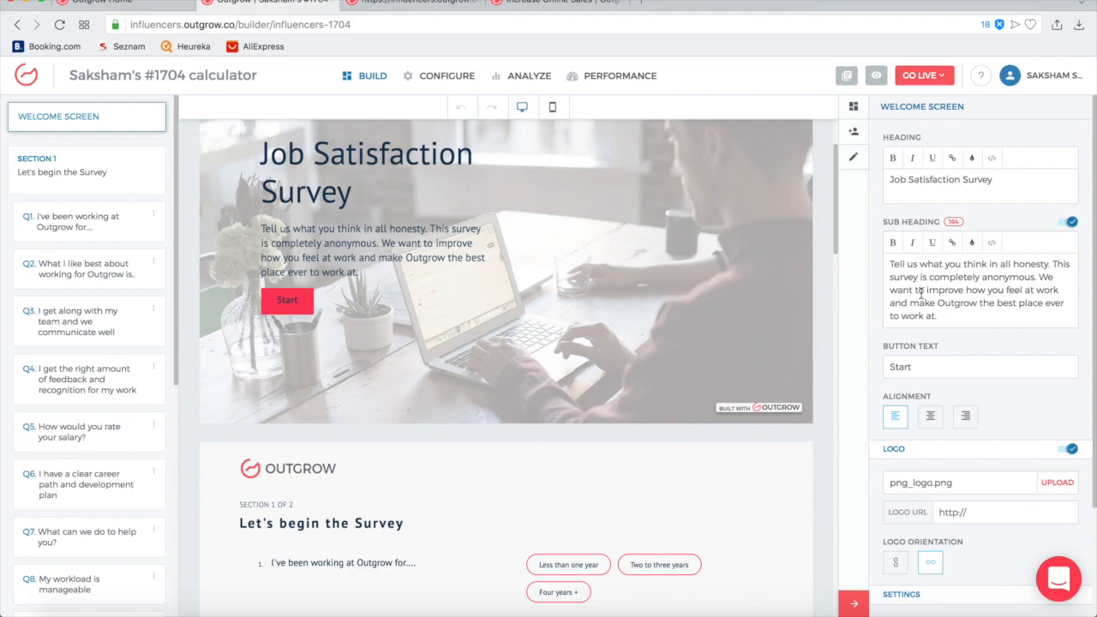
scroll(746, 278, down, 5)
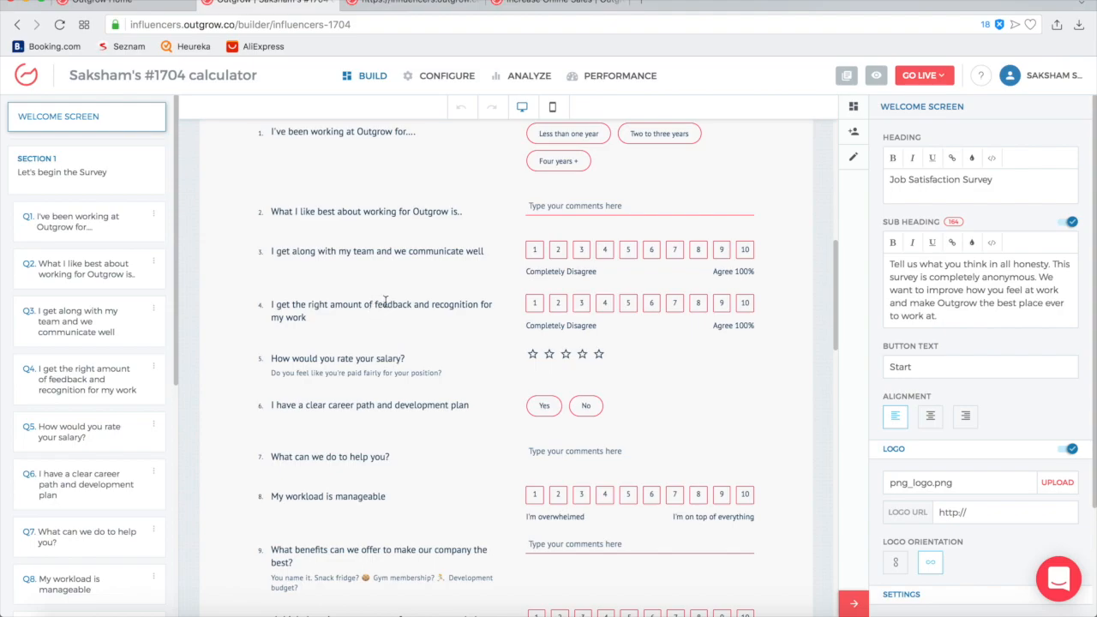
click(385, 307)
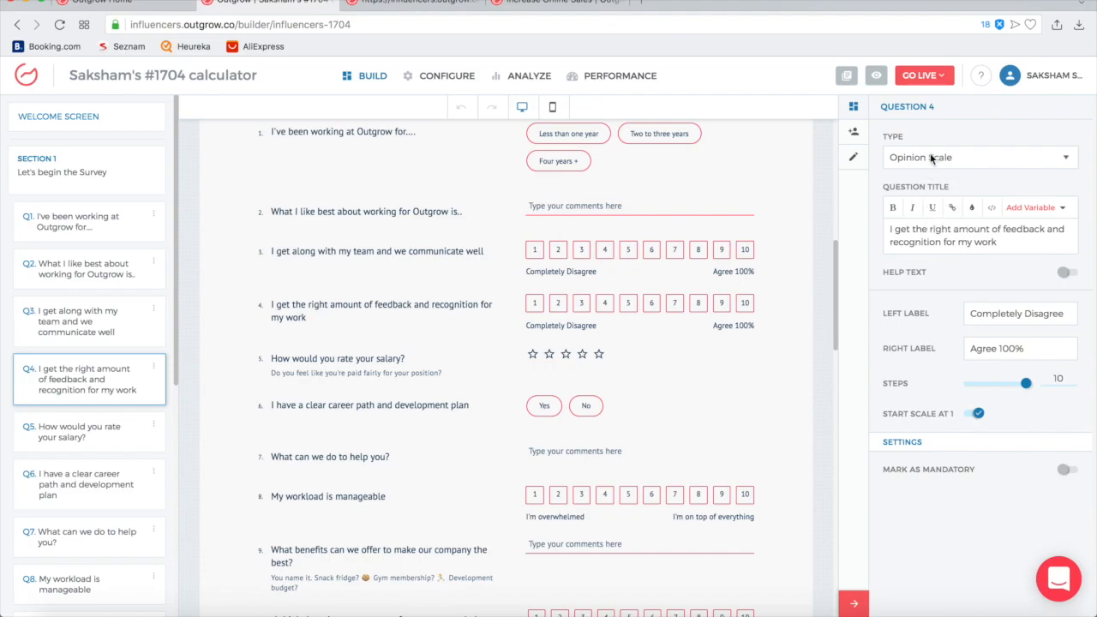
click(1003, 241)
text(hhjhj)
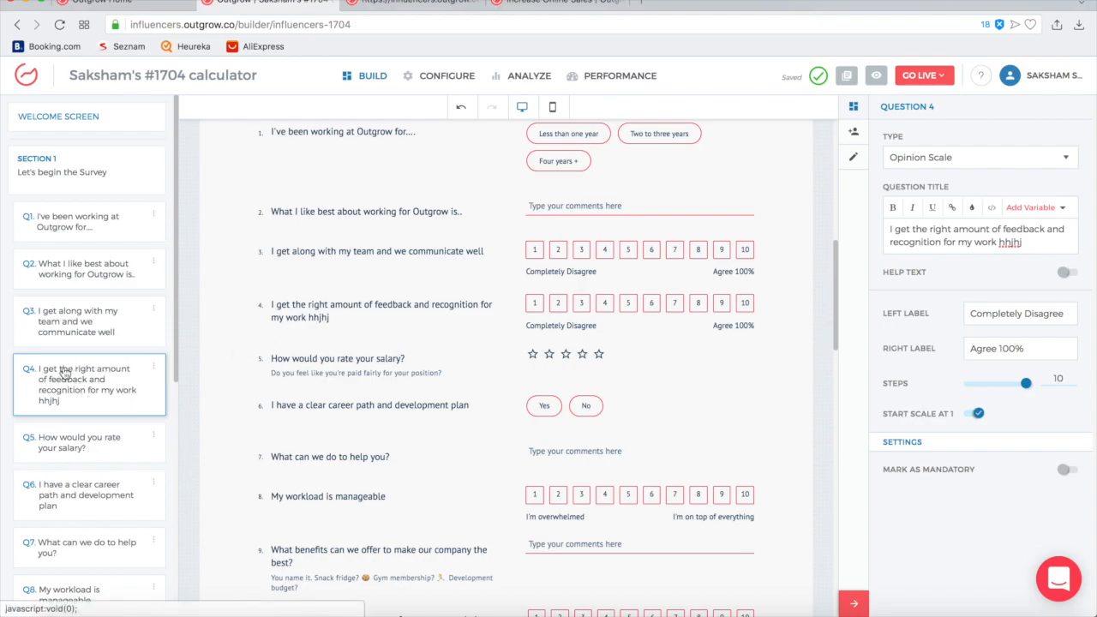
Step: Inspect the properties of question 5 about salary and those of the welcome screen
click(328, 358)
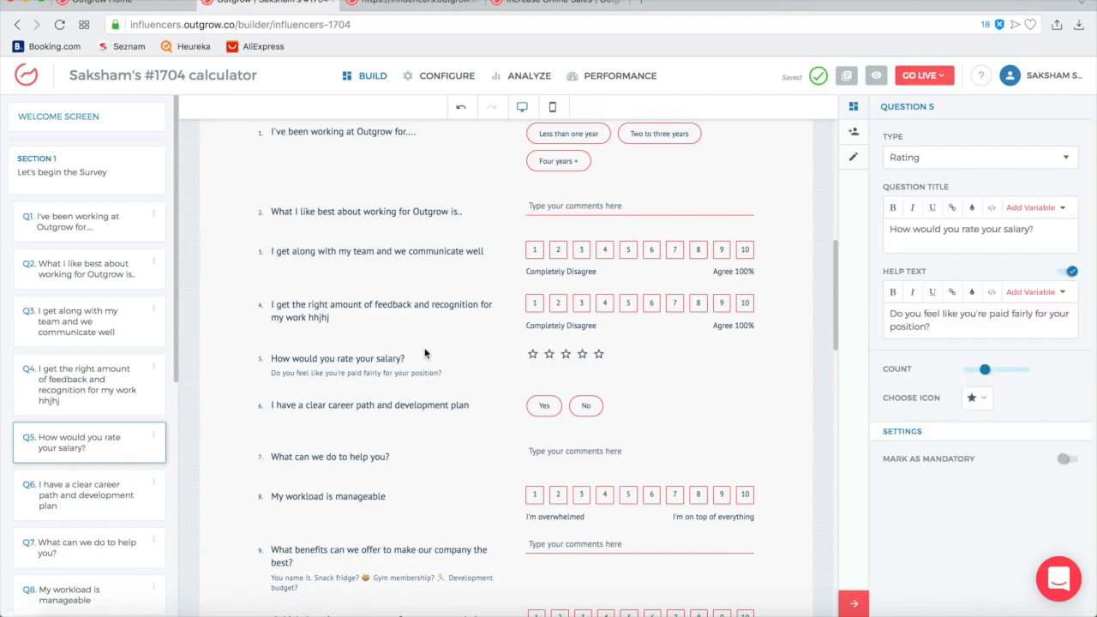
scroll(424, 353, up, 8)
click(421, 266)
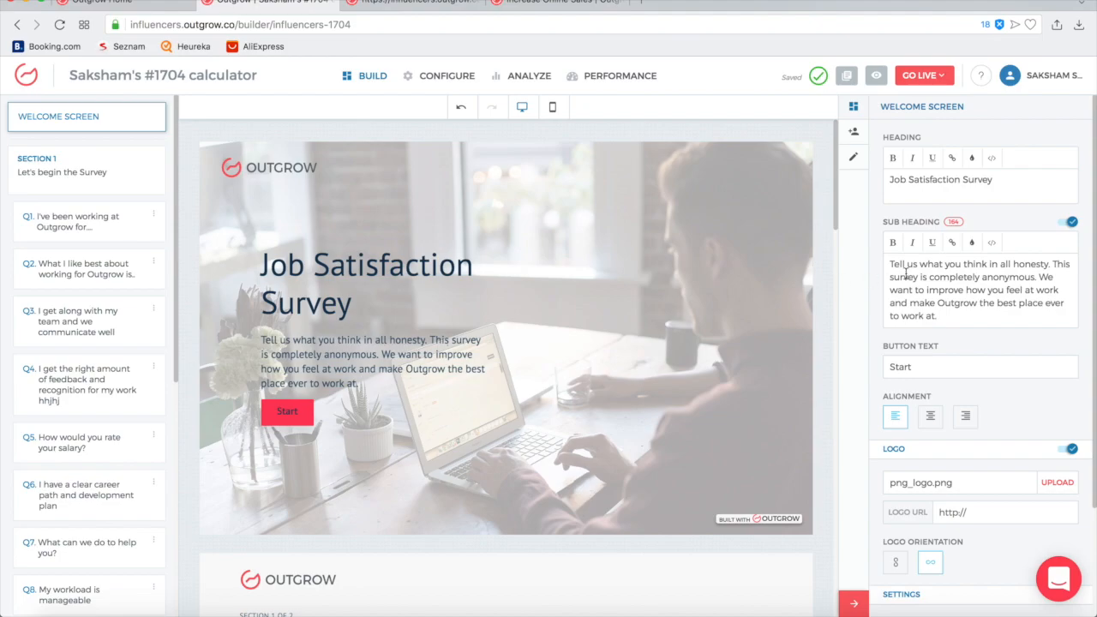
Step: Open the display settings, browse the stock background images and the upload sources for a replacement, and close them
click(854, 160)
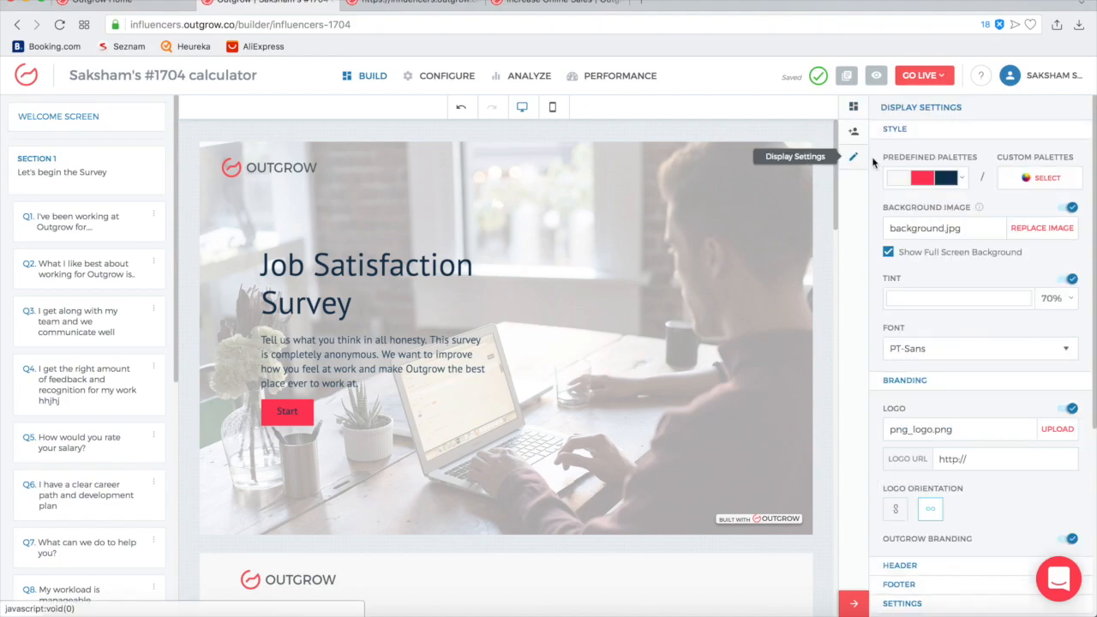
click(1041, 229)
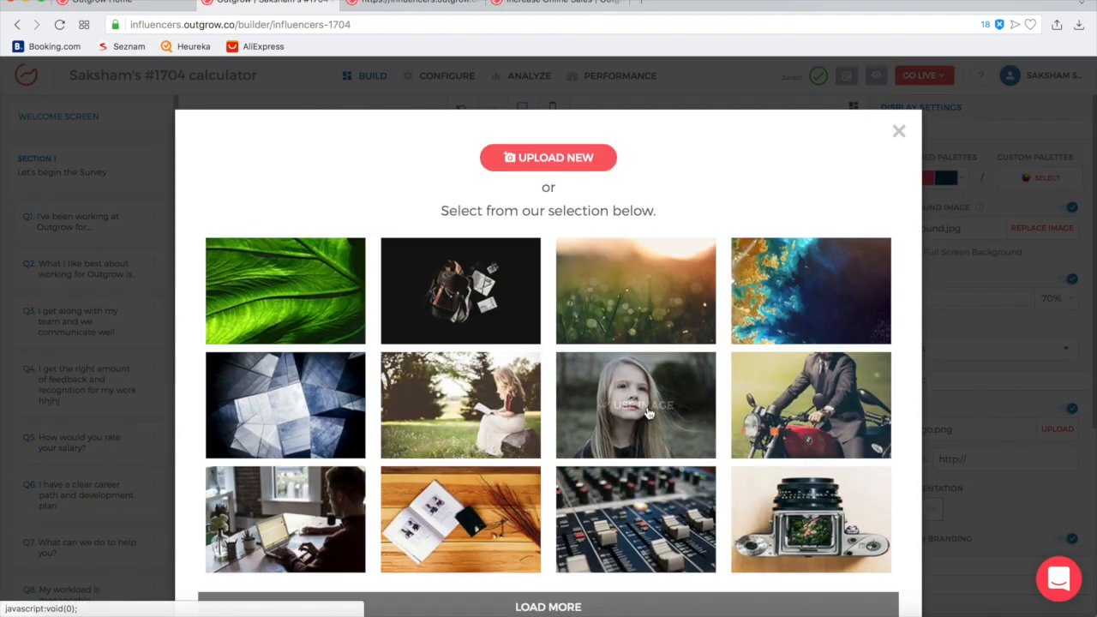
scroll(634, 394, down, 1)
click(528, 566)
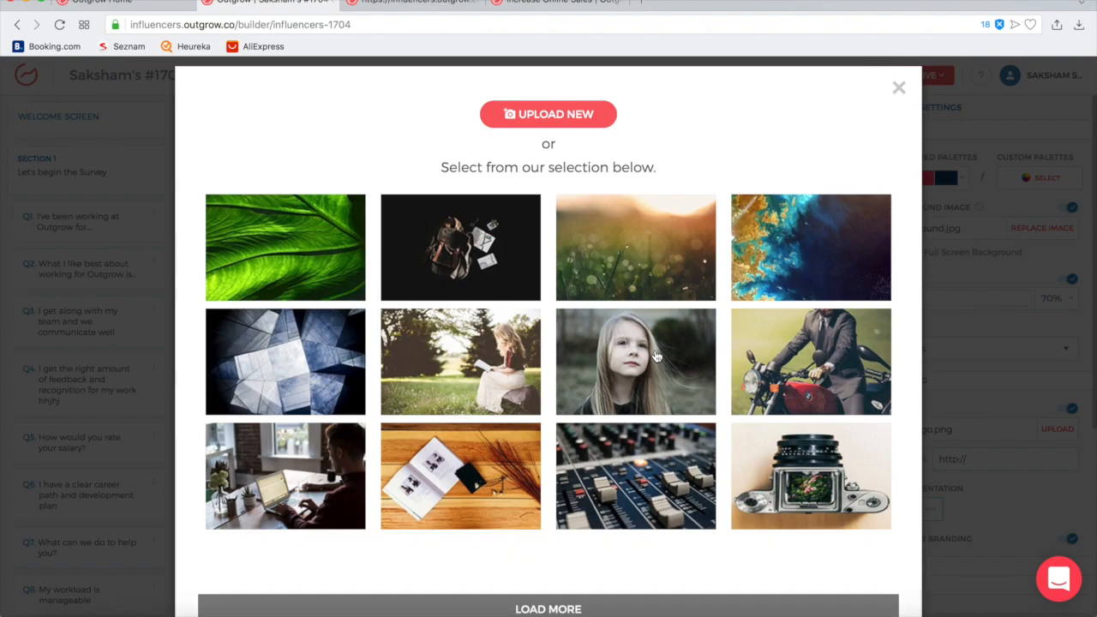
scroll(657, 359, up, 3)
click(564, 157)
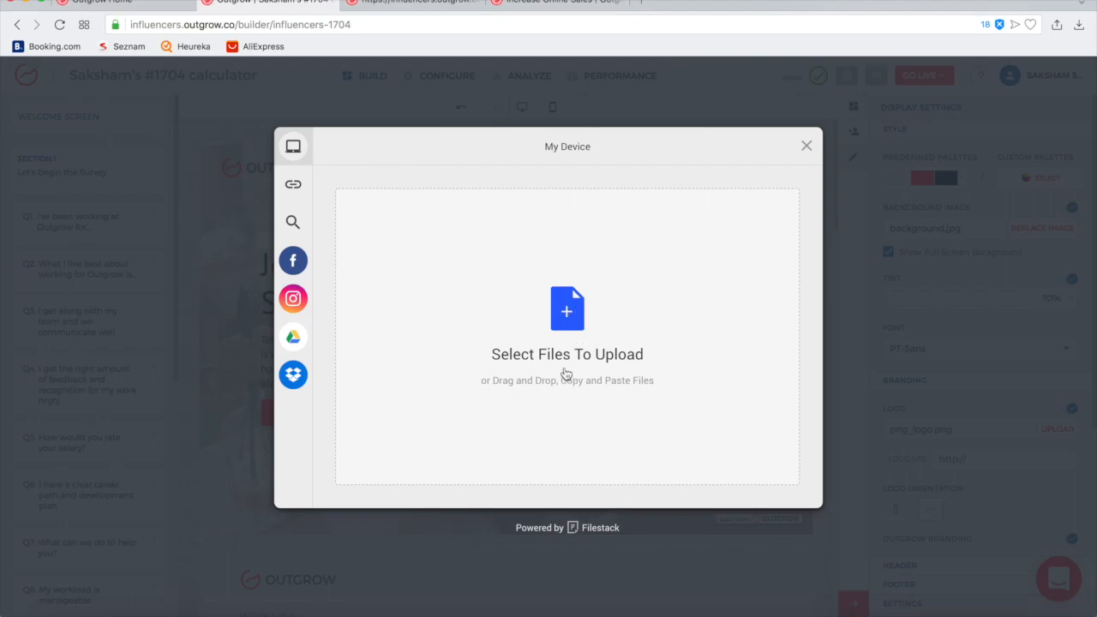
click(807, 148)
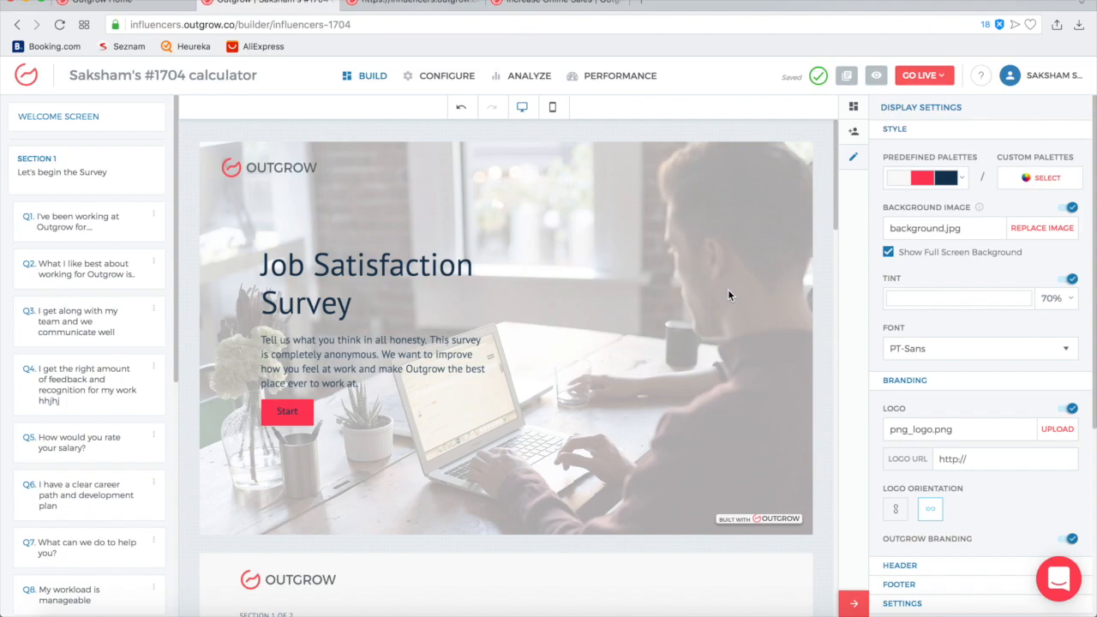
Step: Try a 1% tint on the background image, then set the tint to 72%
scroll(993, 305, down, 2)
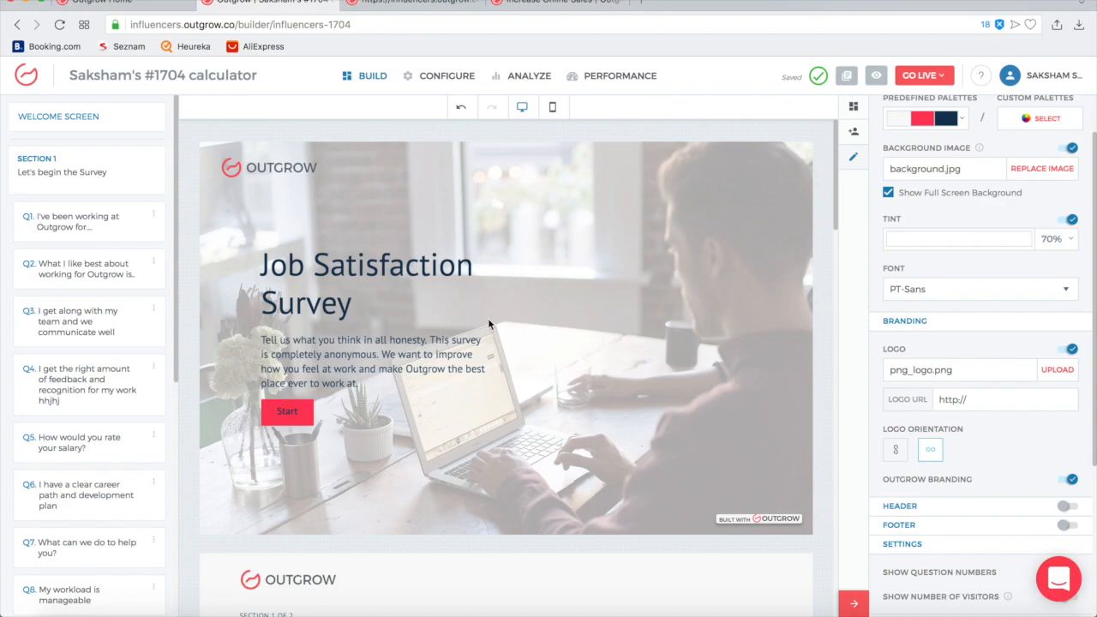
click(1055, 239)
drag(1053, 271, 975, 257)
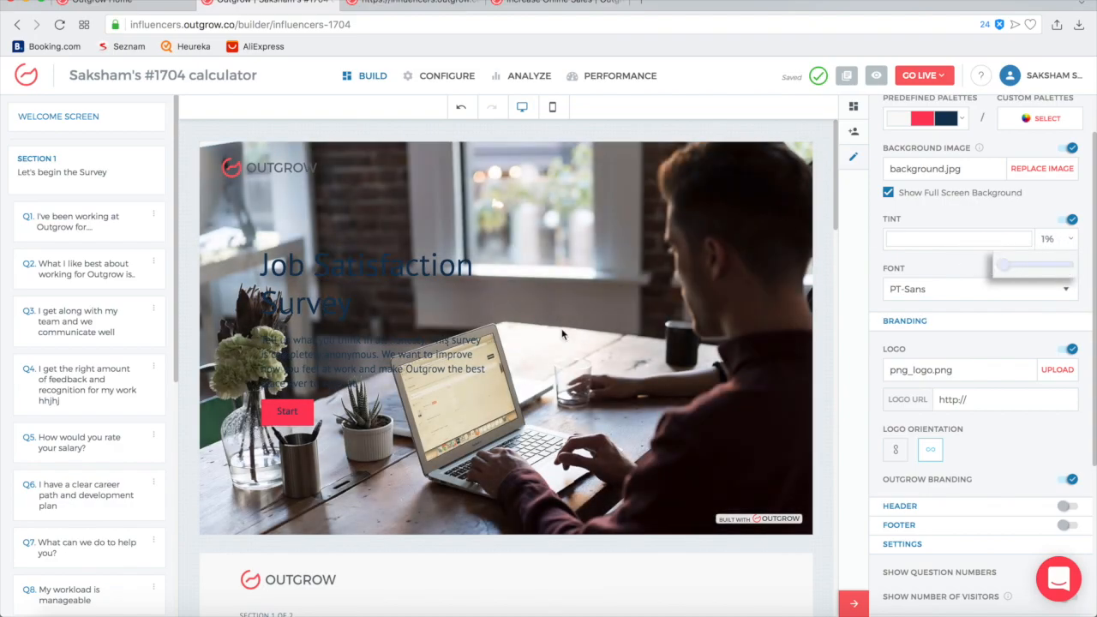
drag(1011, 271, 1050, 269)
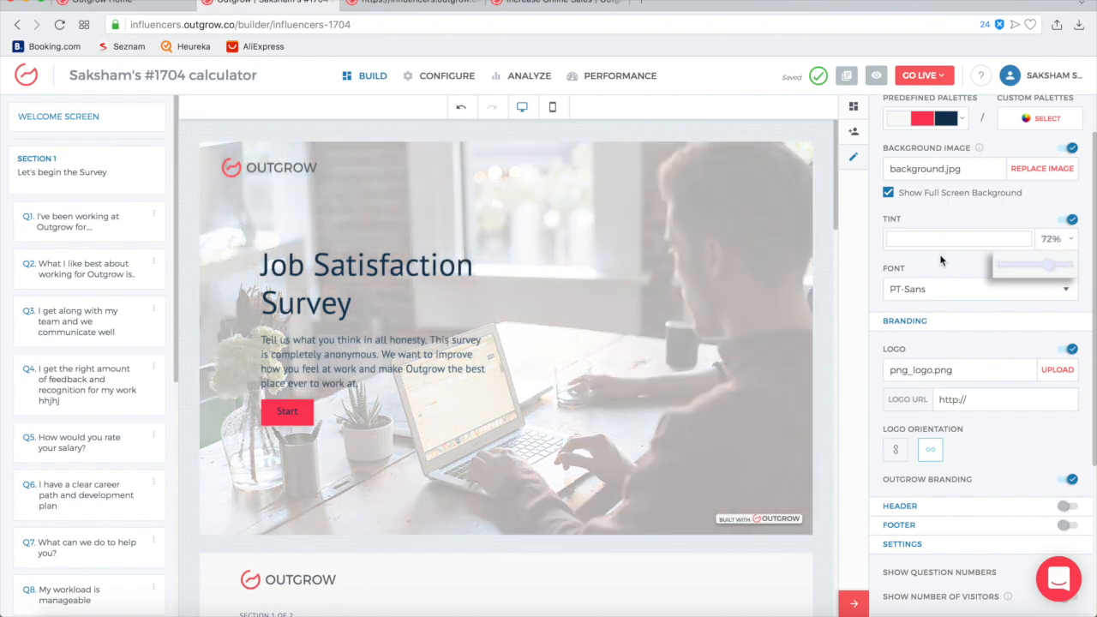
click(1026, 311)
Step: Look through the fonts available for the survey, keeping PT-Sans, and review the branding and layout settings below
scroll(986, 275, down, 2)
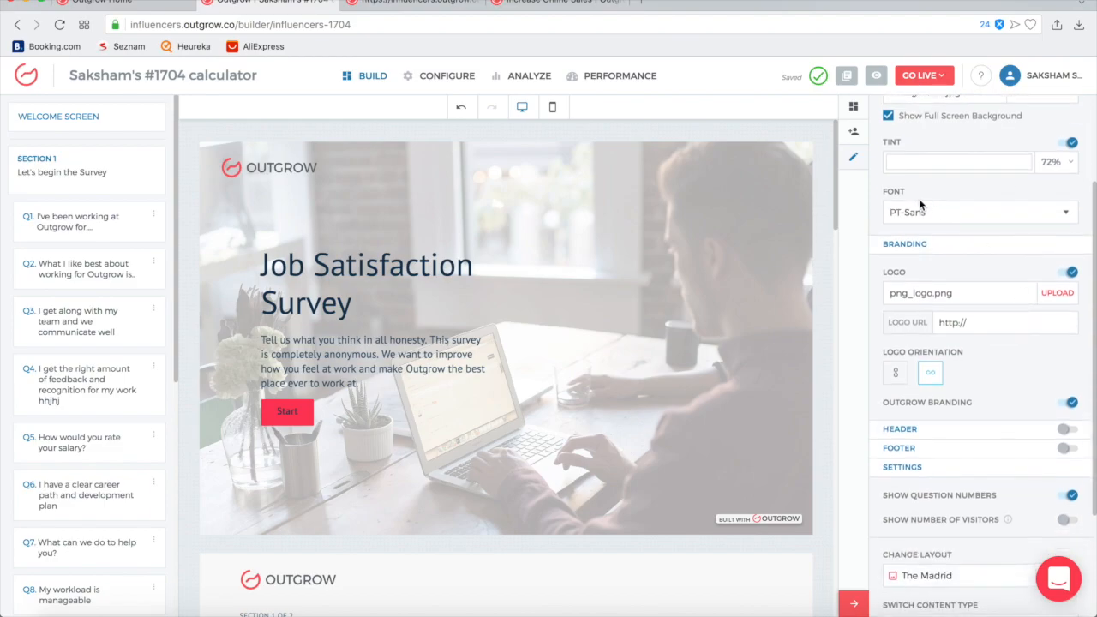
click(958, 213)
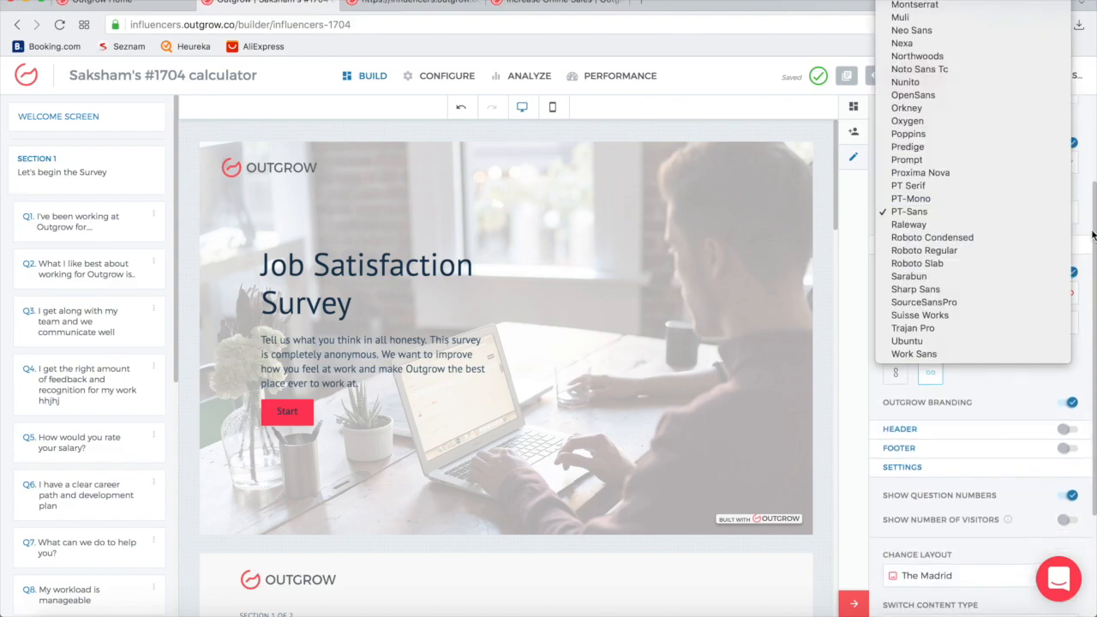
click(1001, 276)
scroll(1015, 257, down, 1)
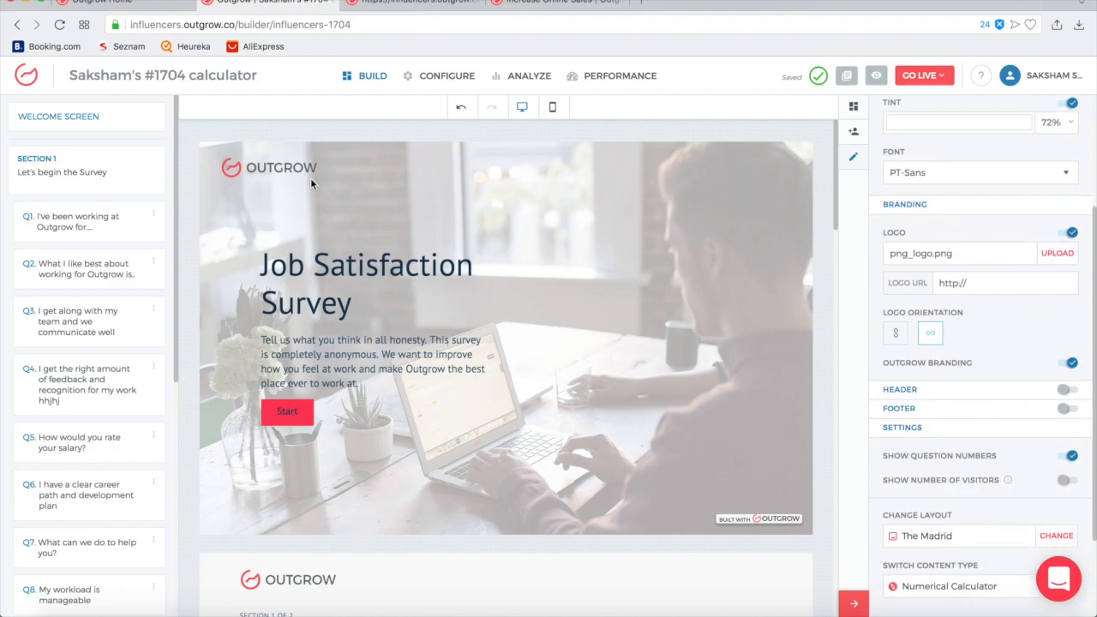
Step: Inspect the welcome screen's logo settings, view the logo upload sources and close the upload dialog
click(278, 167)
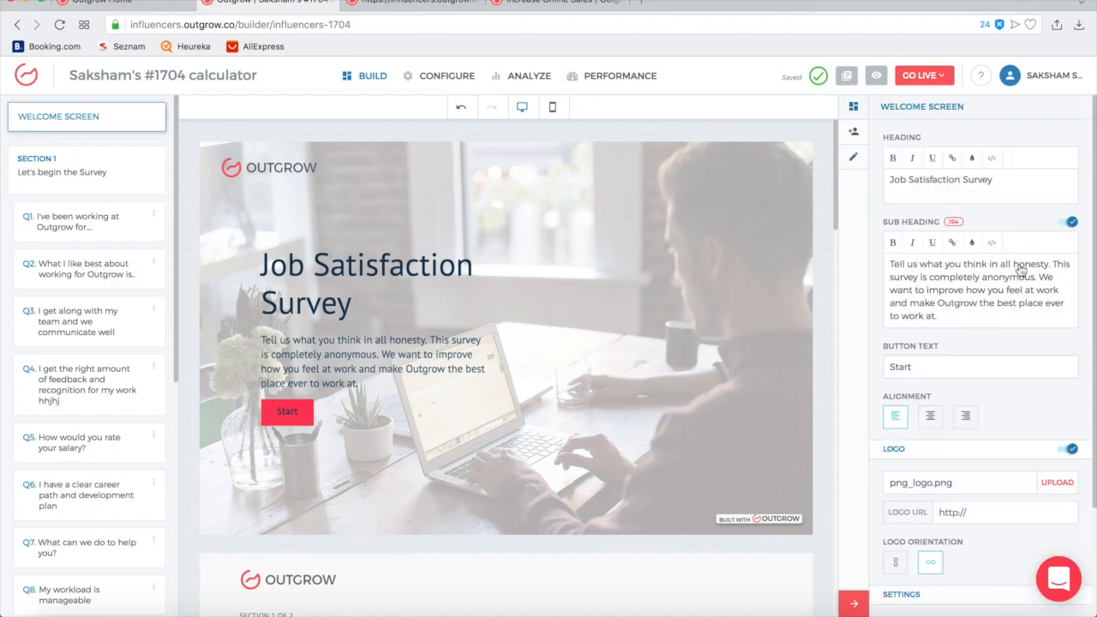
scroll(1020, 270, down, 3)
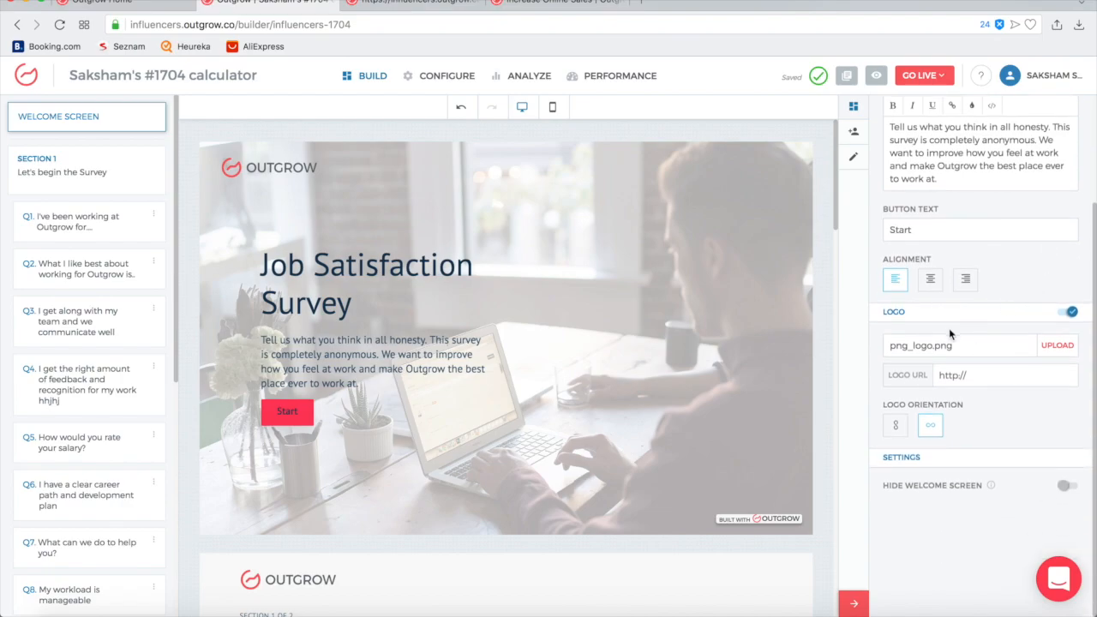
click(1060, 347)
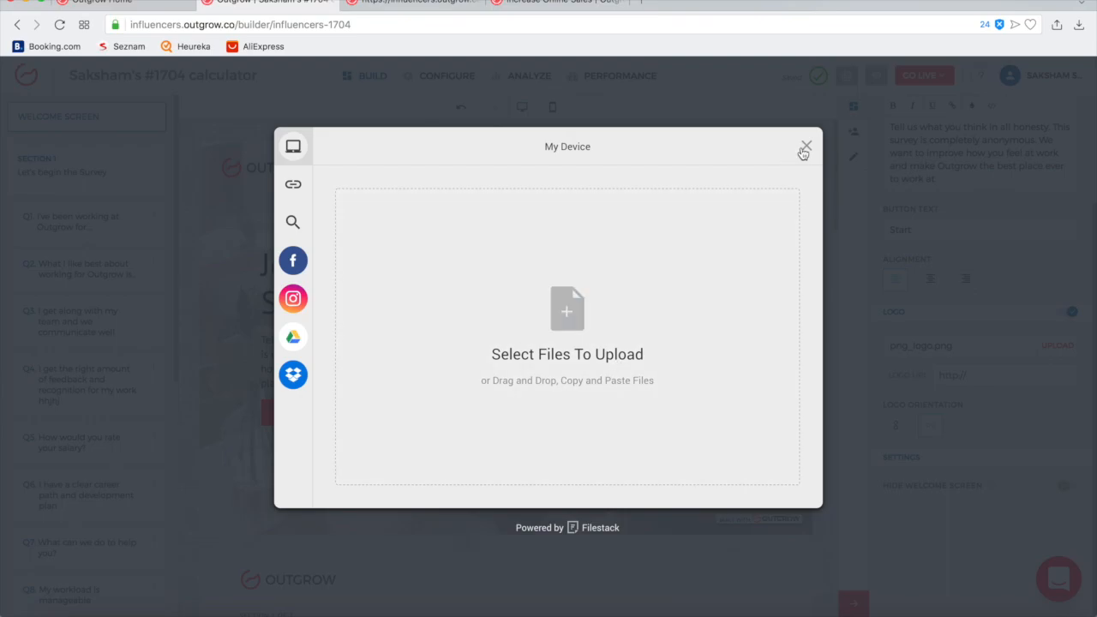
click(802, 150)
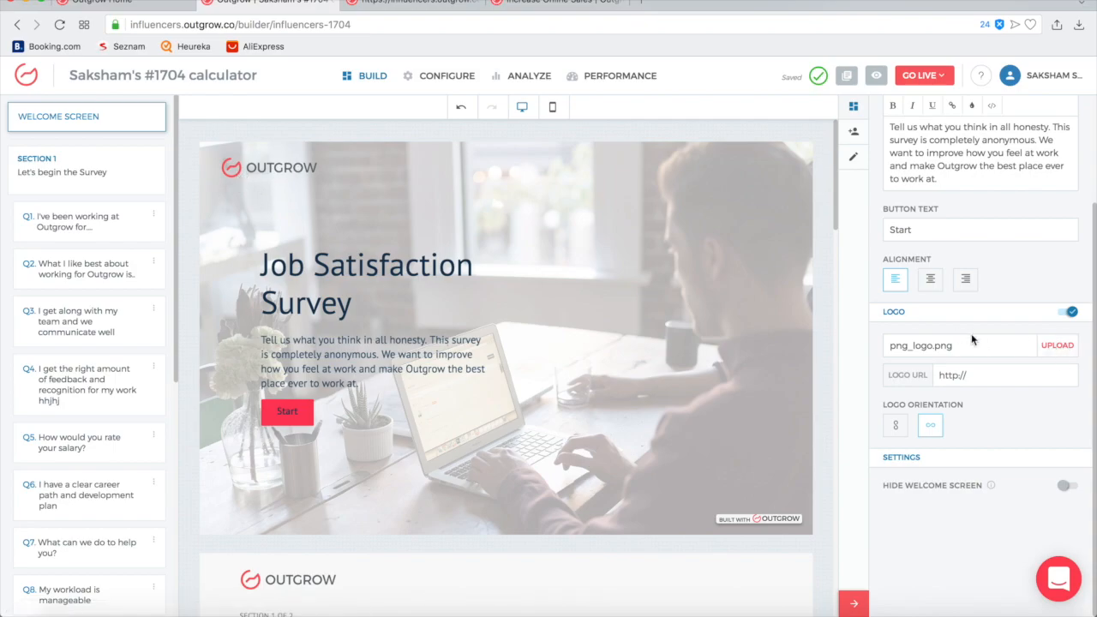
scroll(972, 340, up, 3)
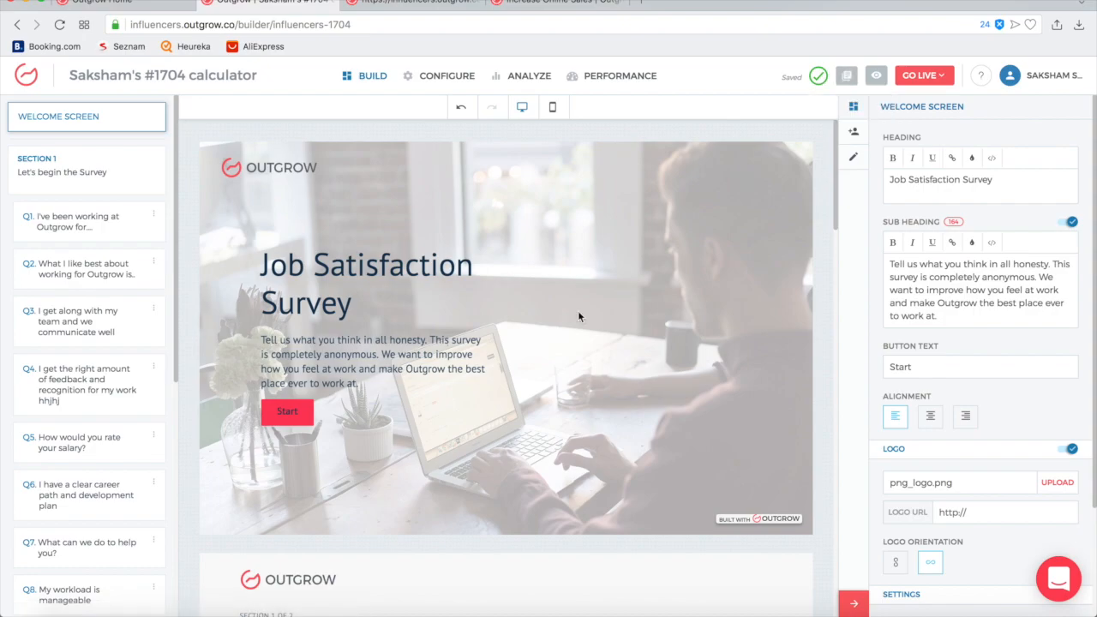
Step: Review the Section 1 questions on the survey page and the settings of question 1
scroll(578, 313, down, 5)
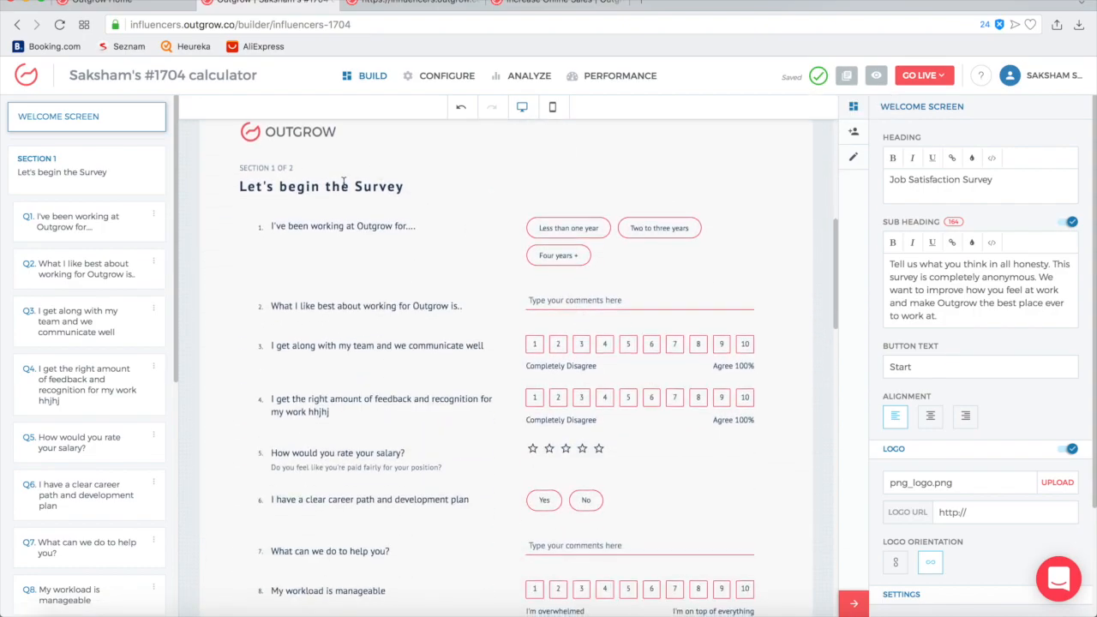
click(343, 183)
scroll(504, 255, down, 5)
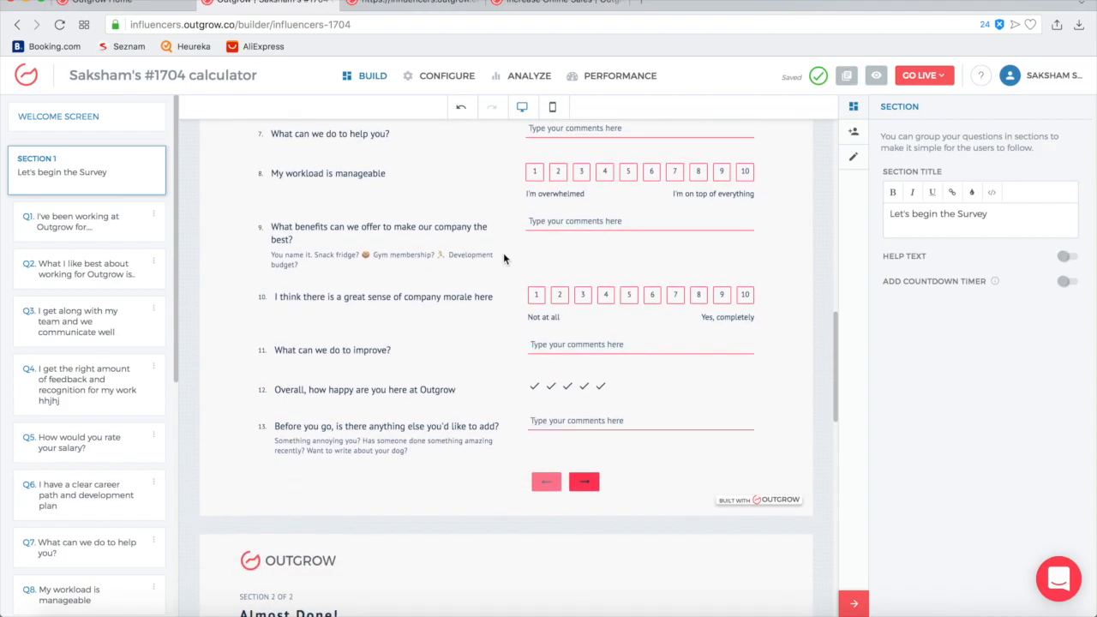
scroll(504, 253, up, 4)
scroll(503, 253, up, 3)
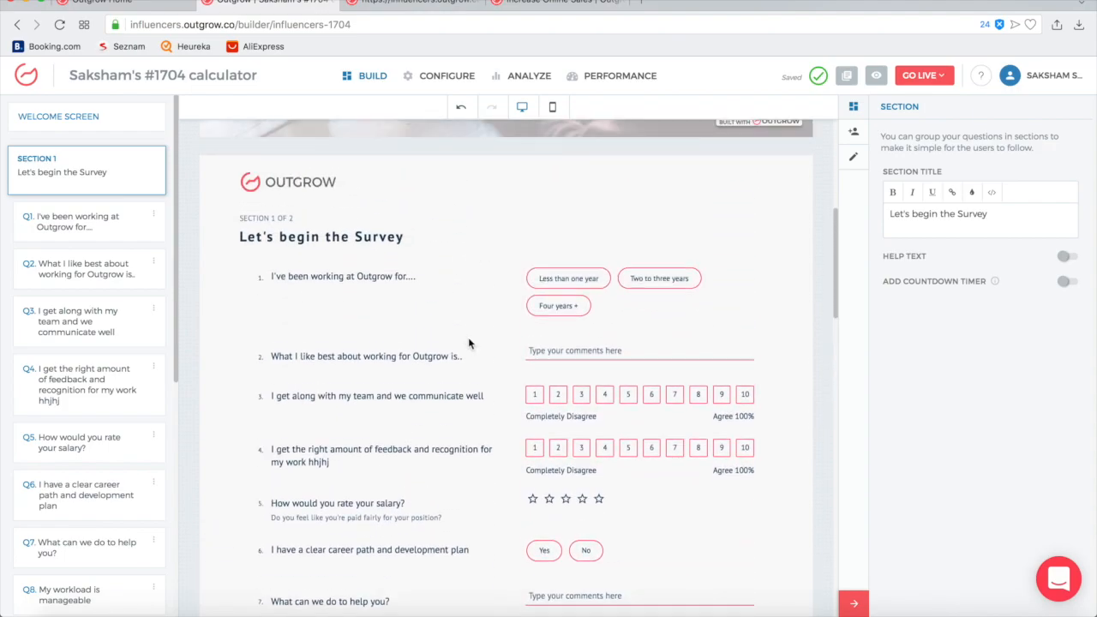
scroll(495, 360, up, 5)
scroll(478, 431, down, 5)
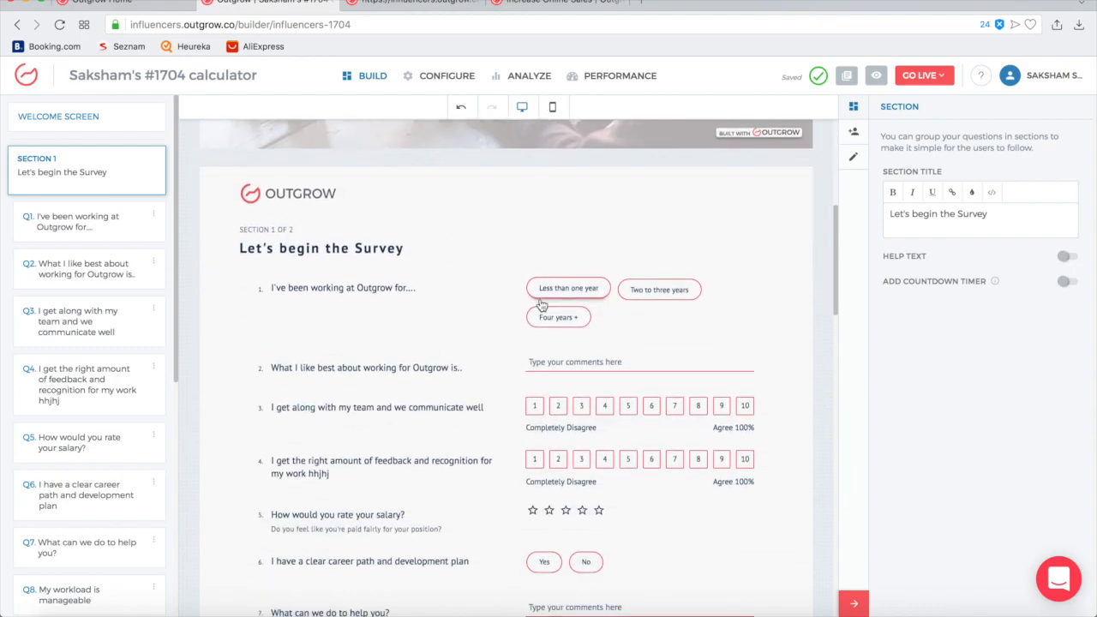
scroll(468, 243, down, 3)
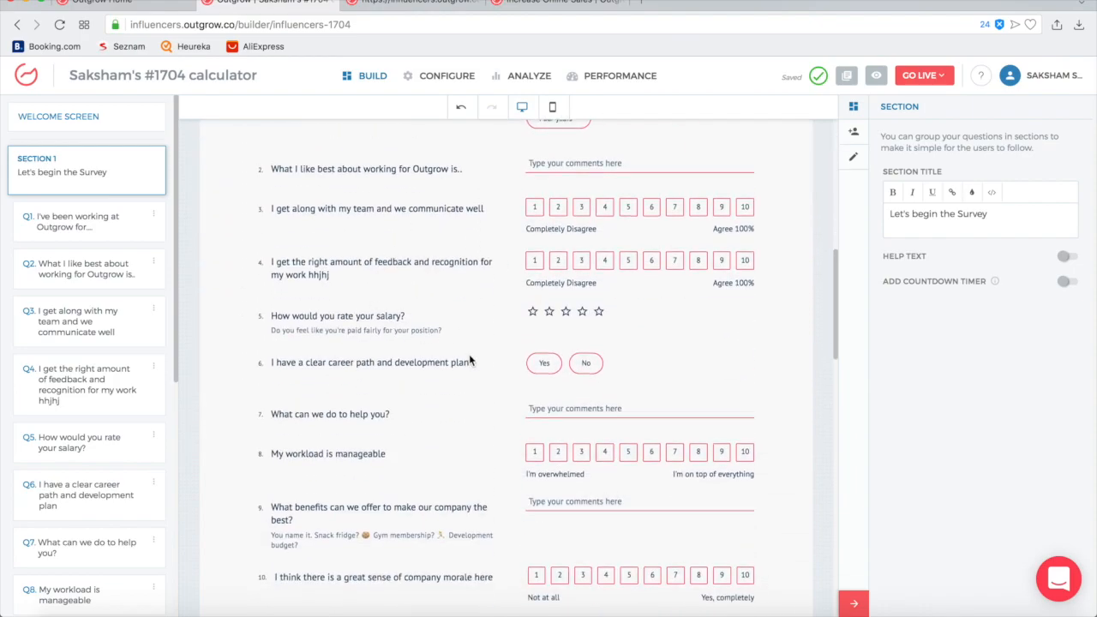
scroll(469, 360, up, 3)
click(381, 335)
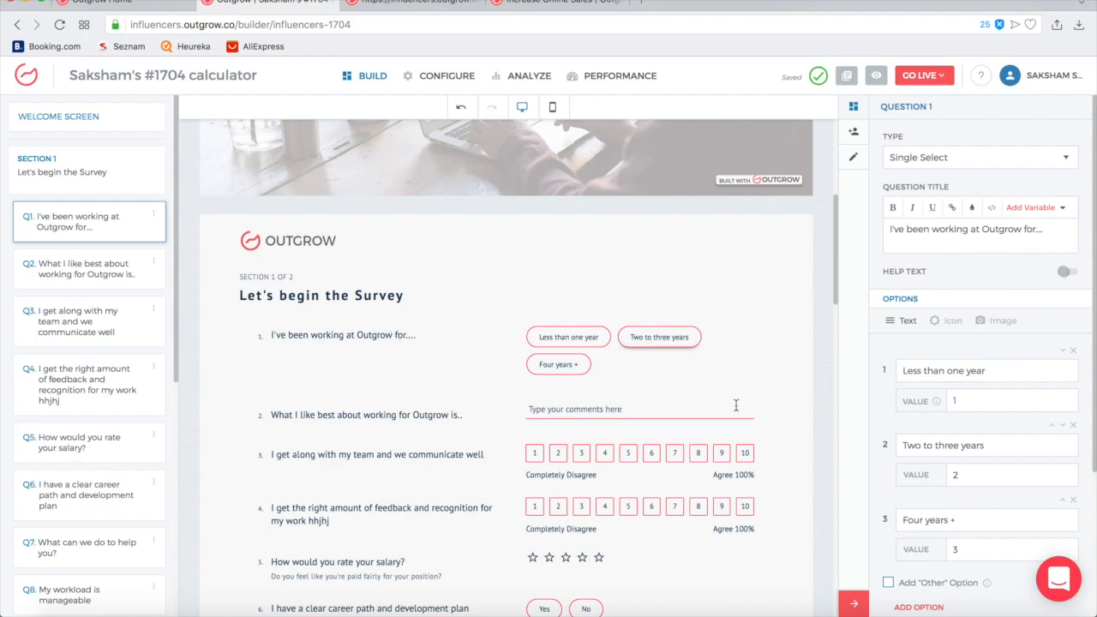
scroll(977, 341, down, 2)
scroll(977, 341, up, 2)
Step: Open the Section 1 title settings, turn its help text on, and turn it off again
click(400, 297)
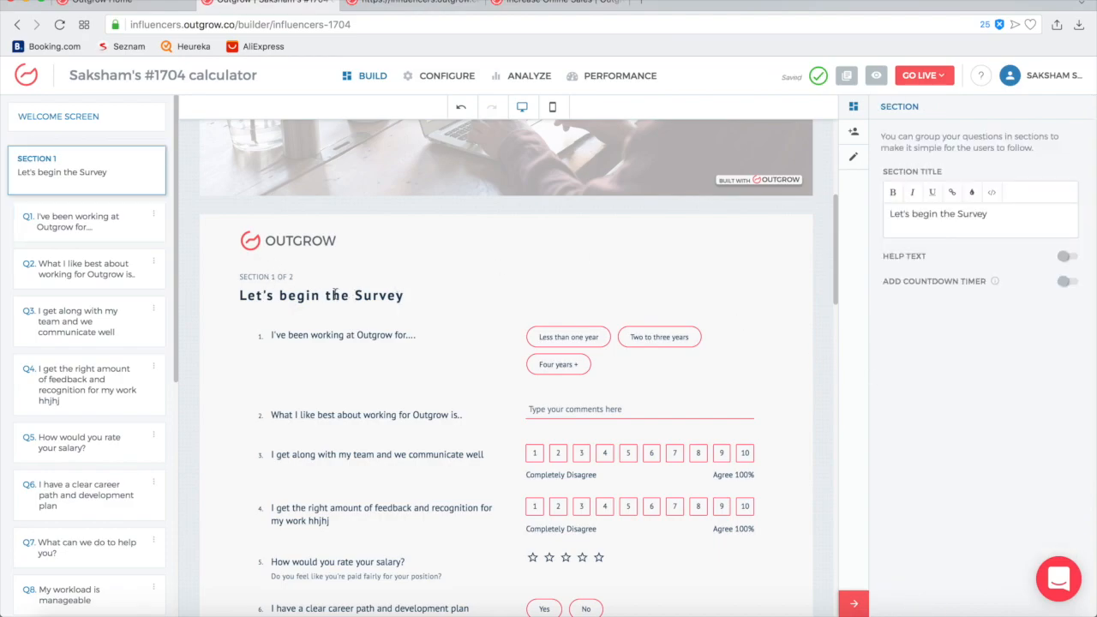
triple_click(935, 223)
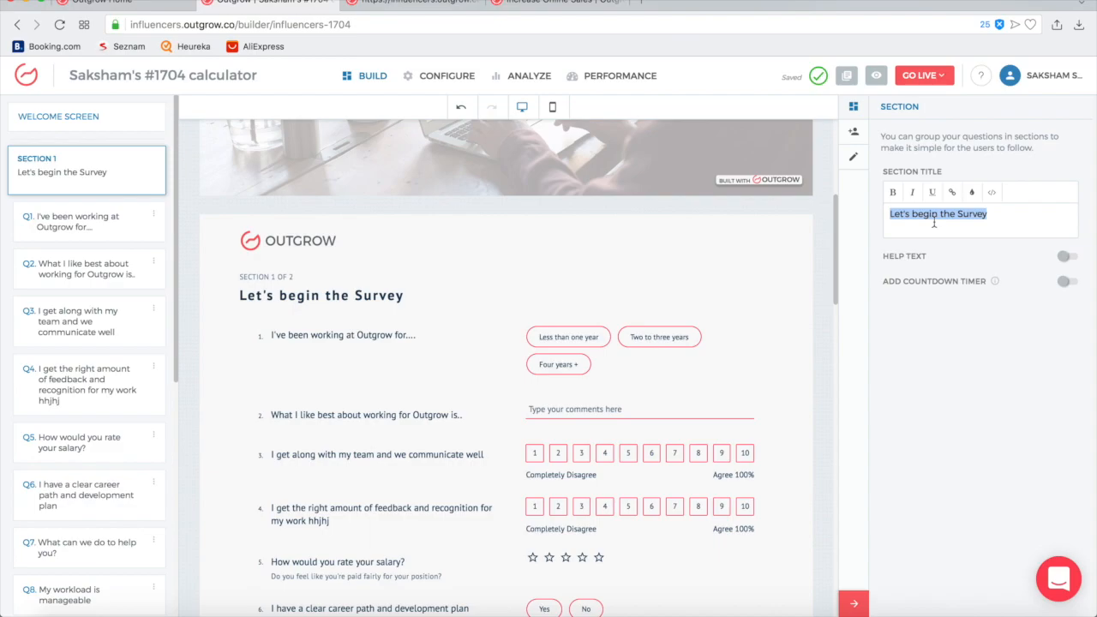
click(1066, 258)
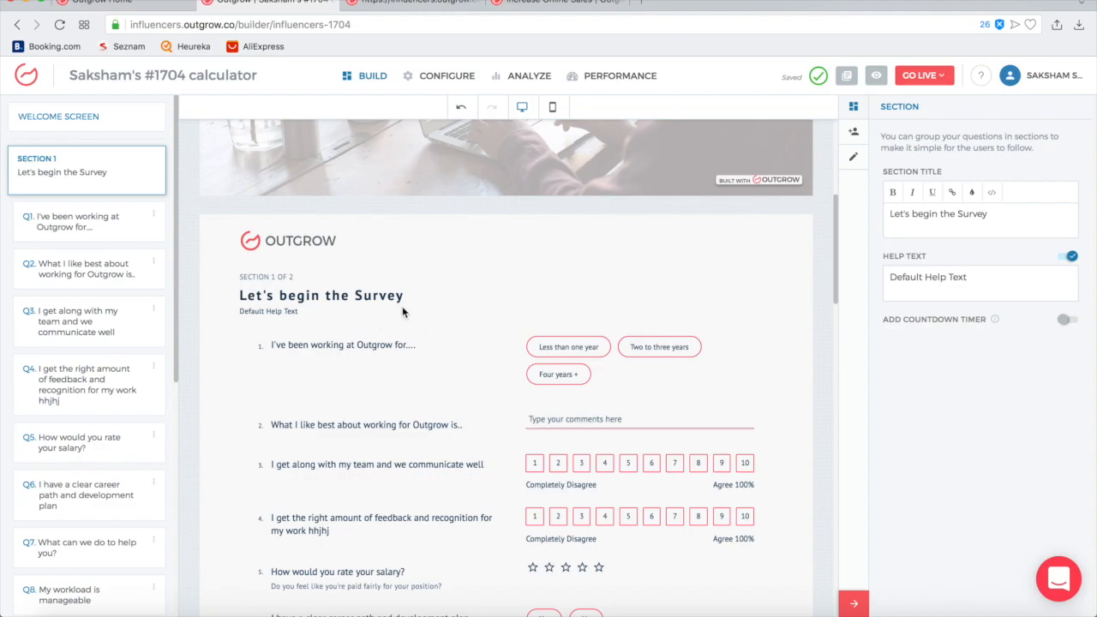
click(1069, 258)
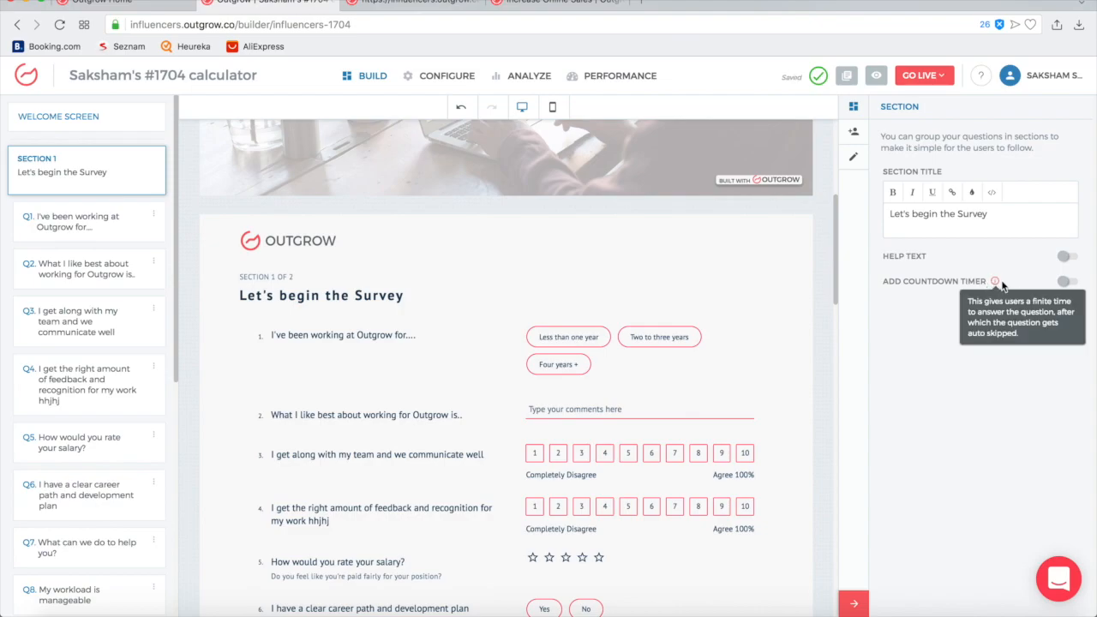
Step: Turn on the countdown timer for Section 1, select its seconds value, and turn the timer off again
click(1068, 285)
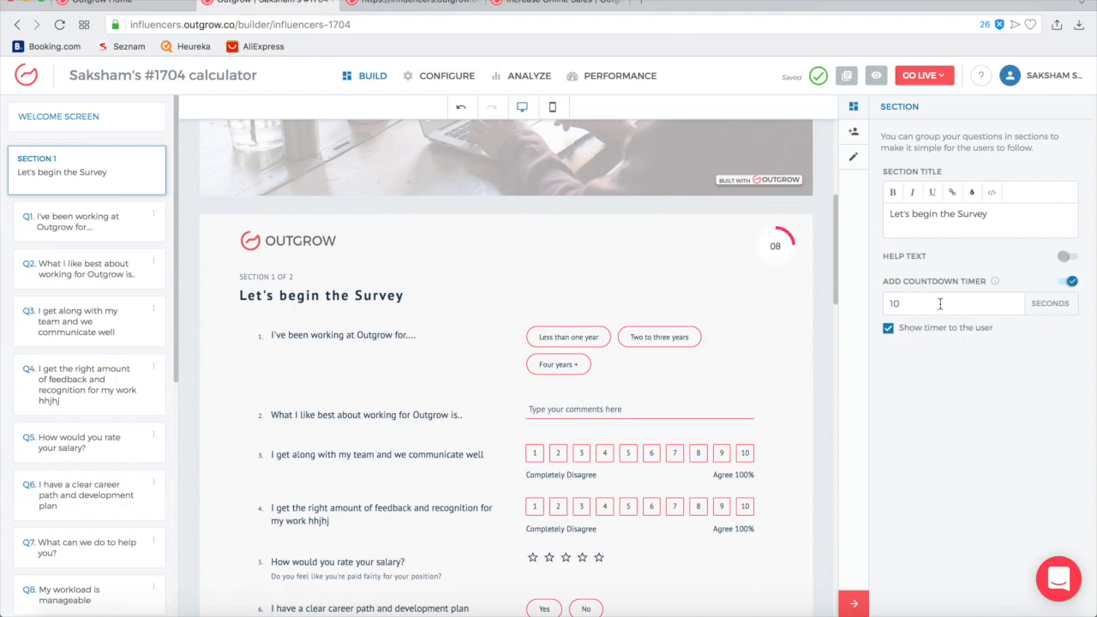
double_click(938, 304)
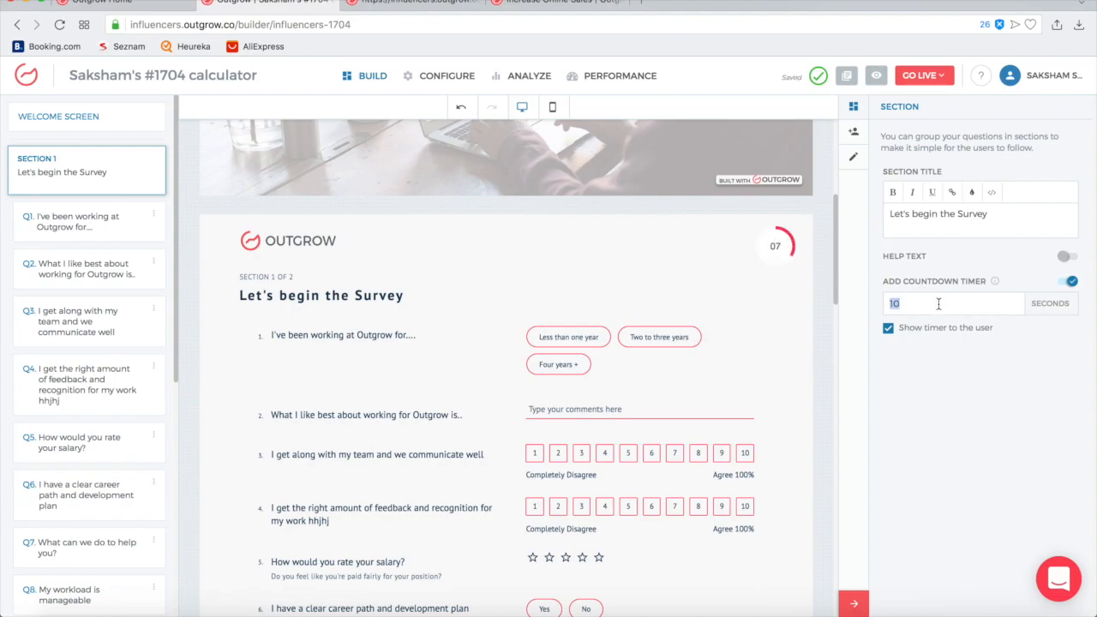
click(1070, 283)
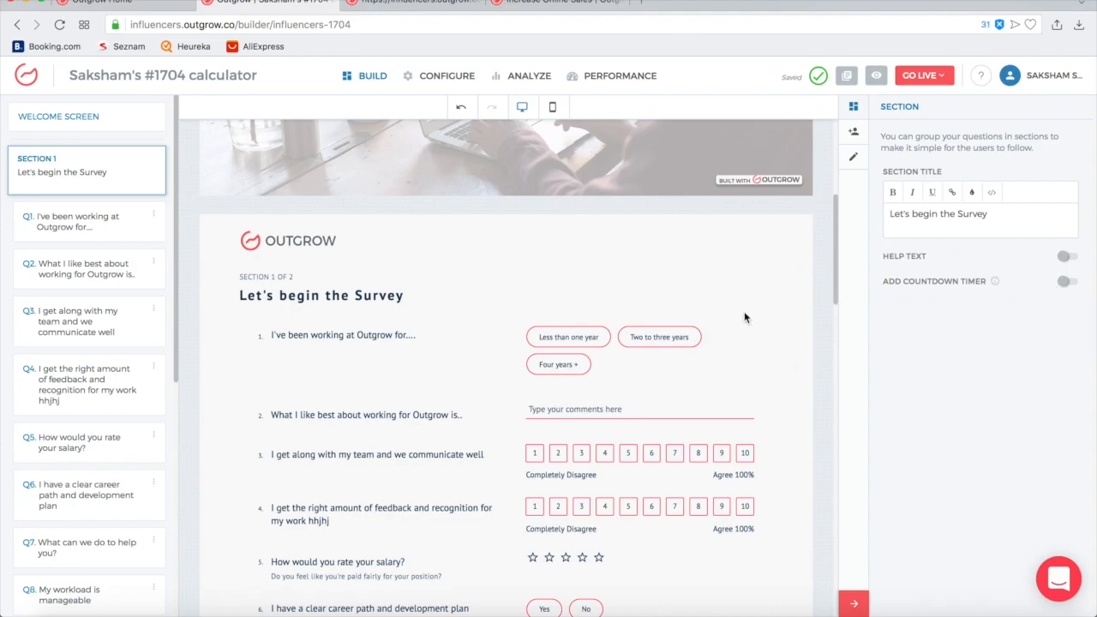
Step: Add a fourth answer option to question 1, "I've been working at Outgrow for...."
scroll(744, 318, down, 2)
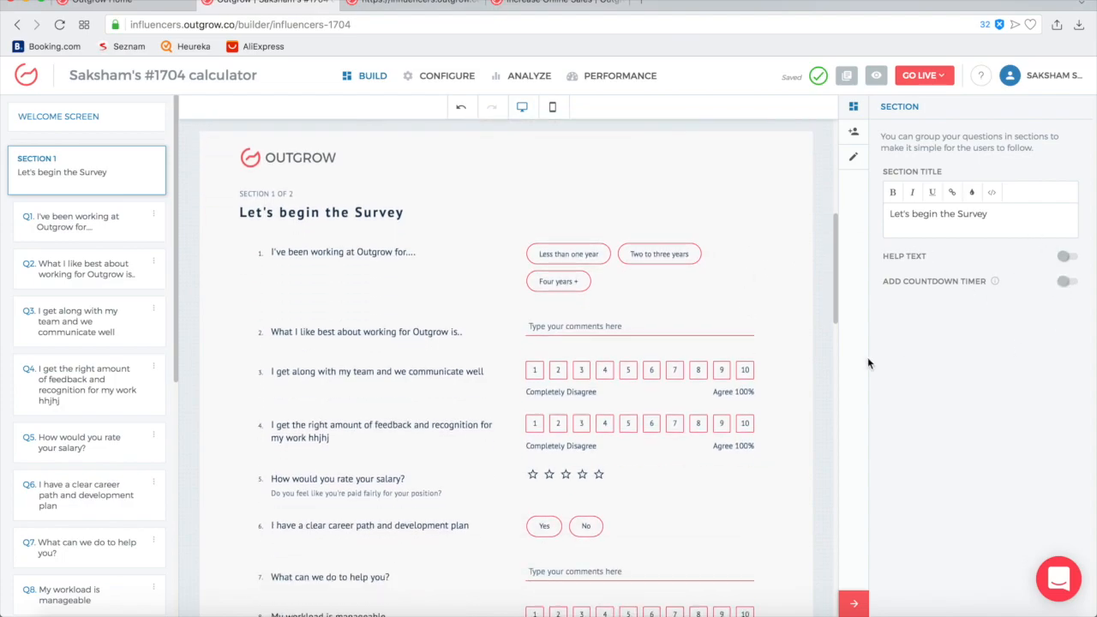
scroll(665, 284, down, 1)
scroll(665, 281, up, 1)
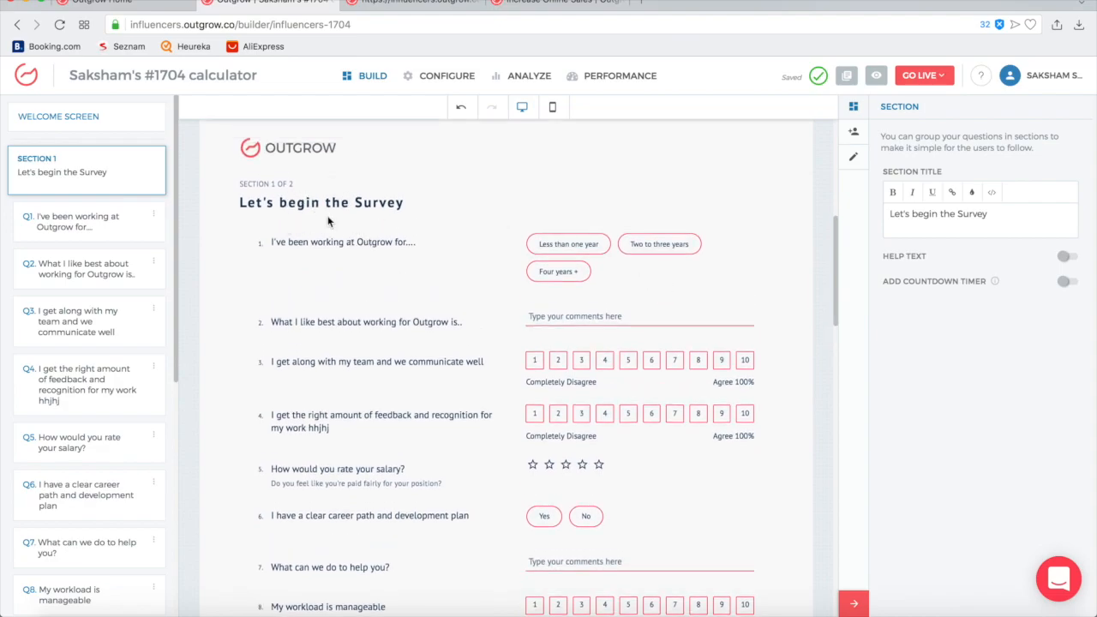
click(336, 241)
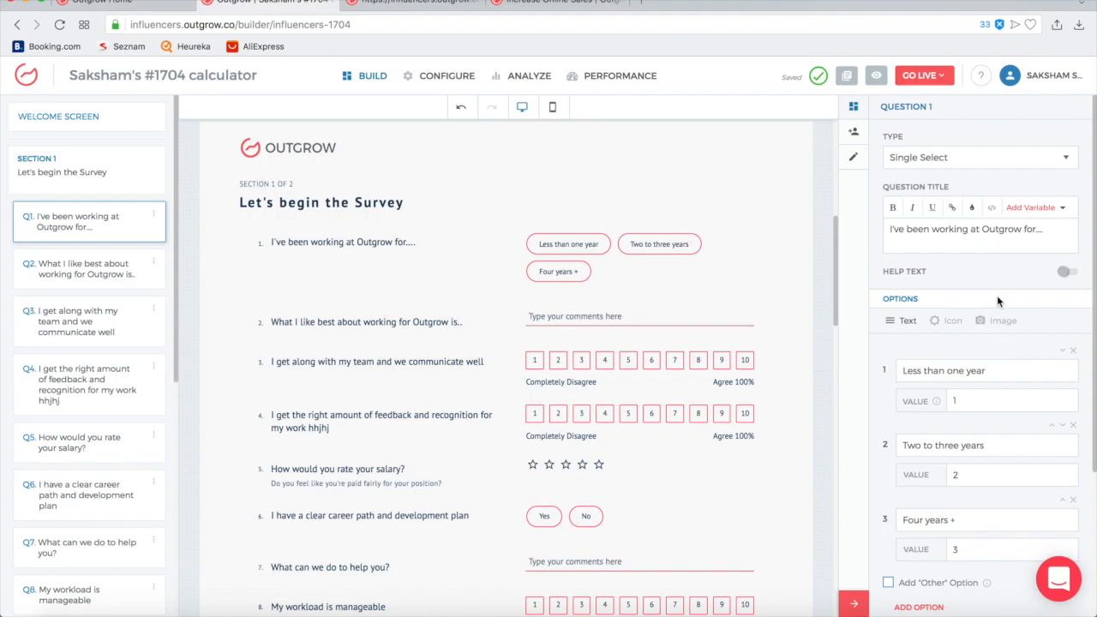
scroll(1015, 347, down, 4)
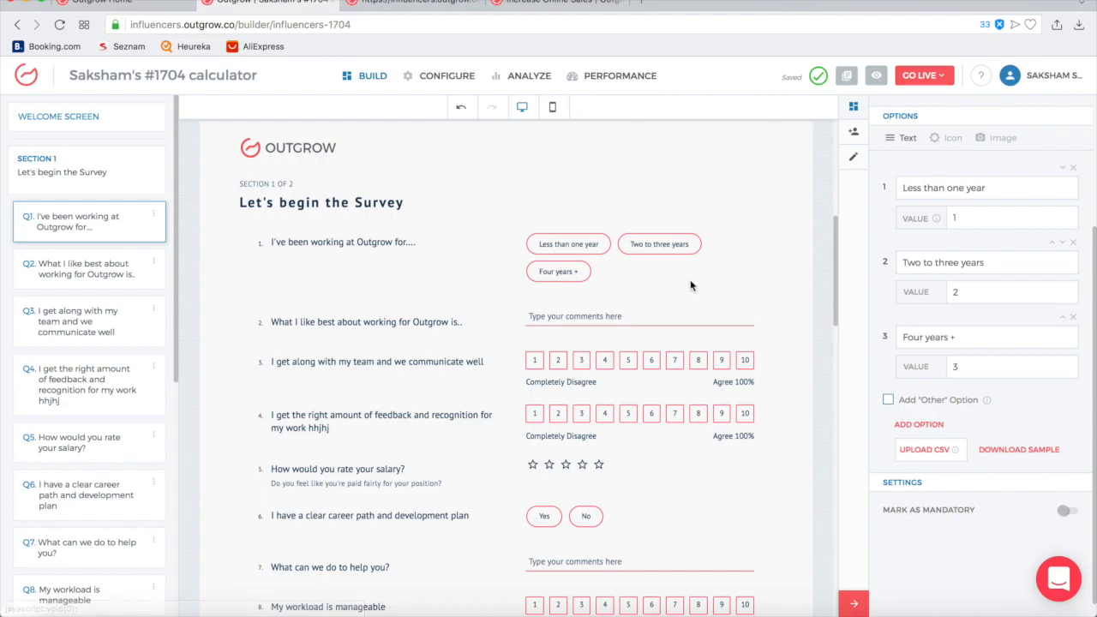
click(925, 426)
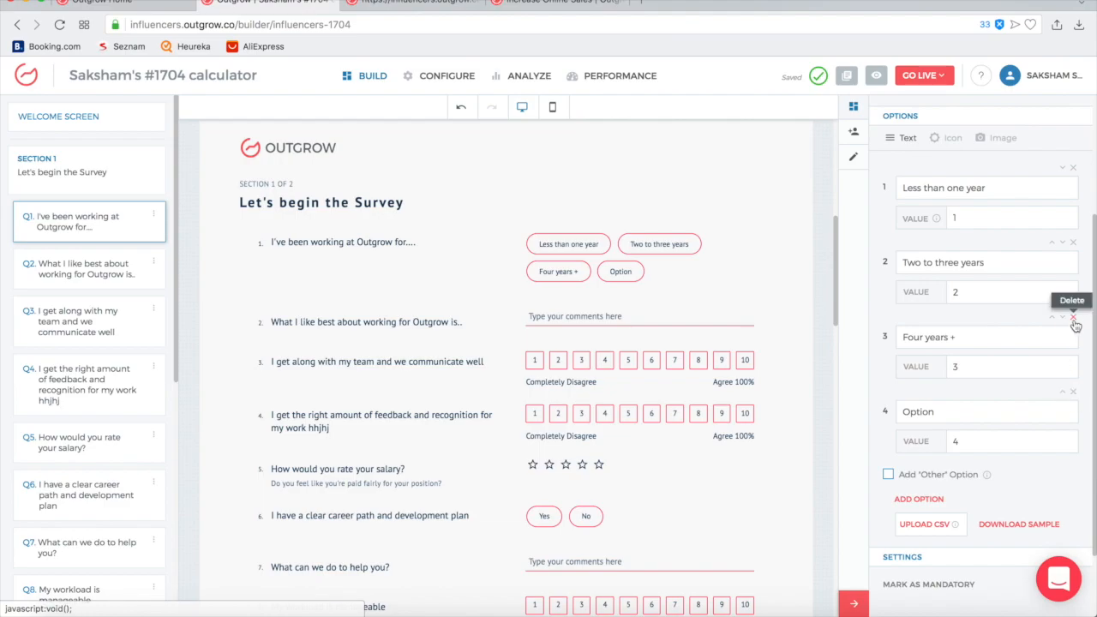
Step: Switch question 1's options to icons, giving "Less than one year" the +1 icon and "Two to three years" the +2 icon
scroll(979, 358, up, 3)
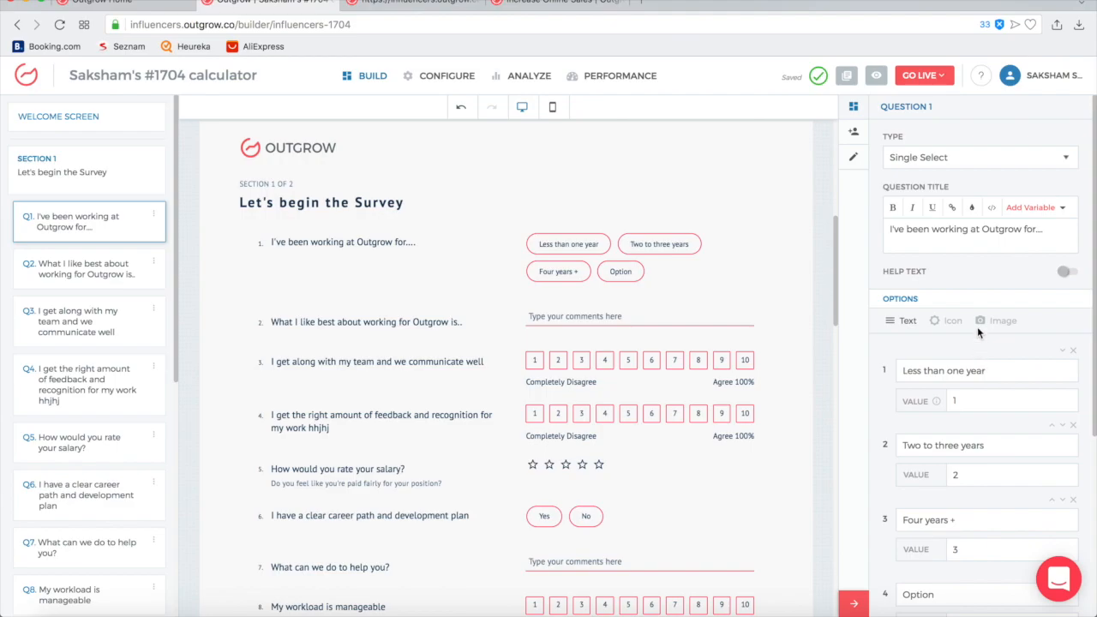
click(946, 324)
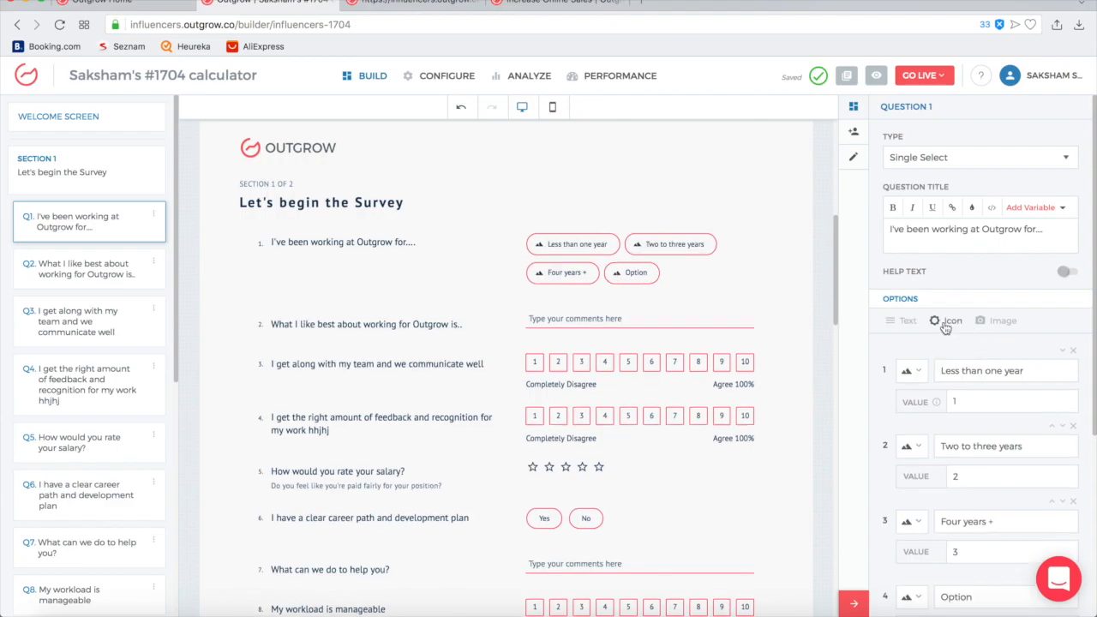
scroll(941, 353, down, 2)
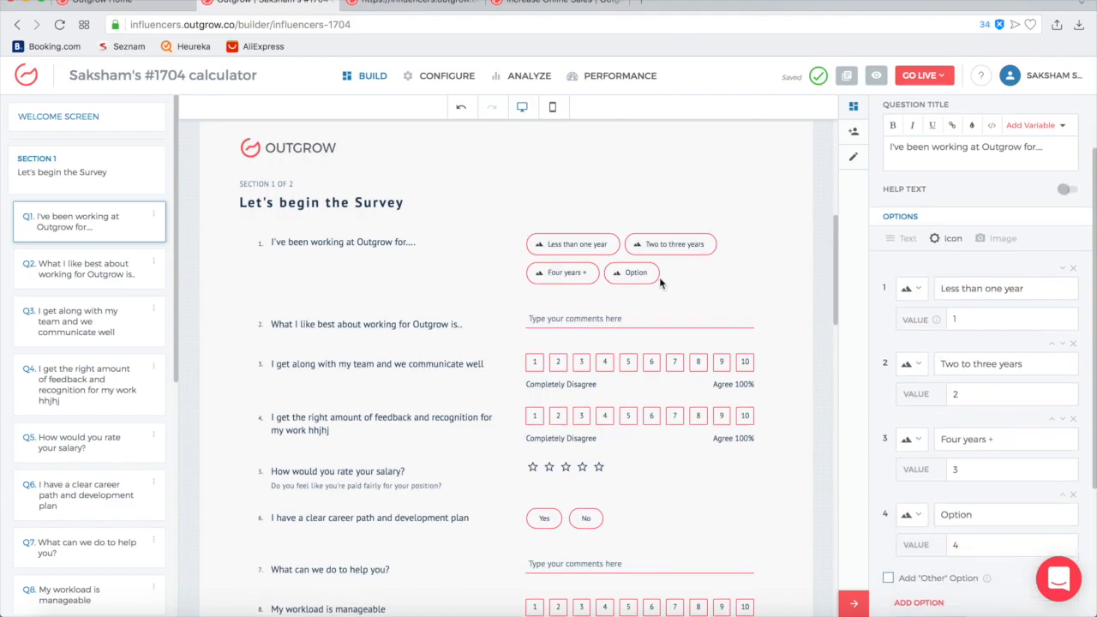
click(923, 294)
scroll(1010, 427, down, 3)
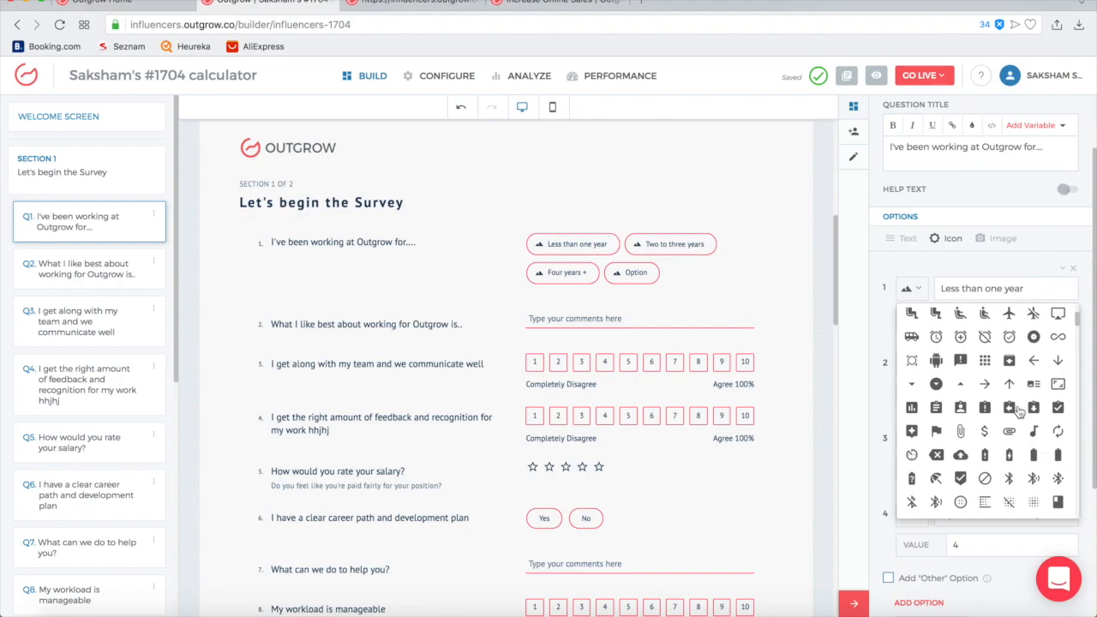
scroll(1018, 413, down, 8)
scroll(1018, 413, down, 4)
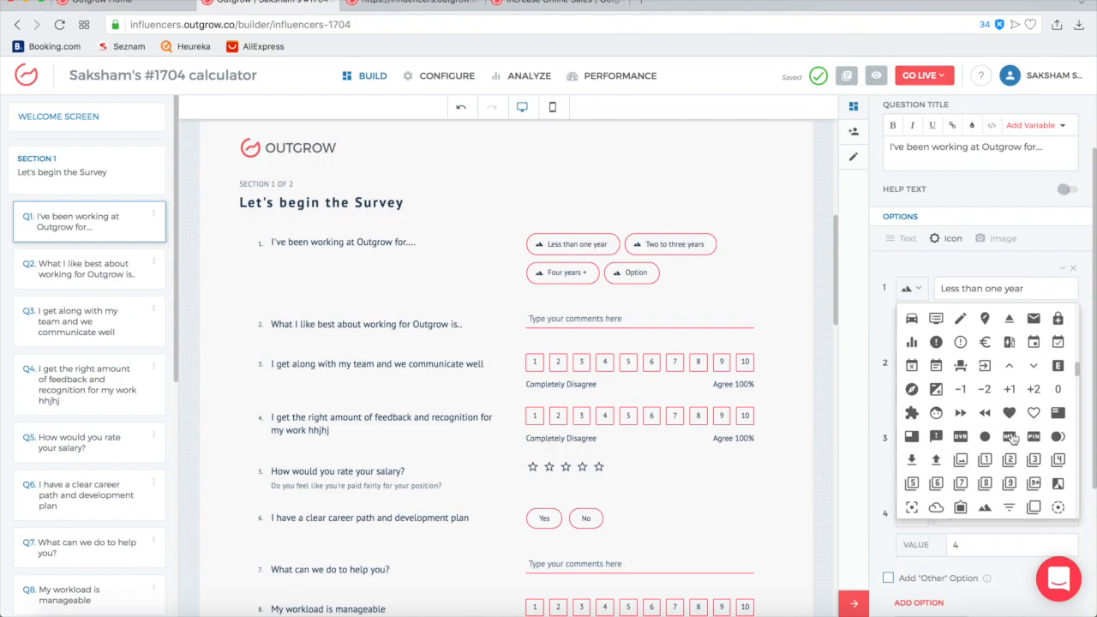
click(1012, 390)
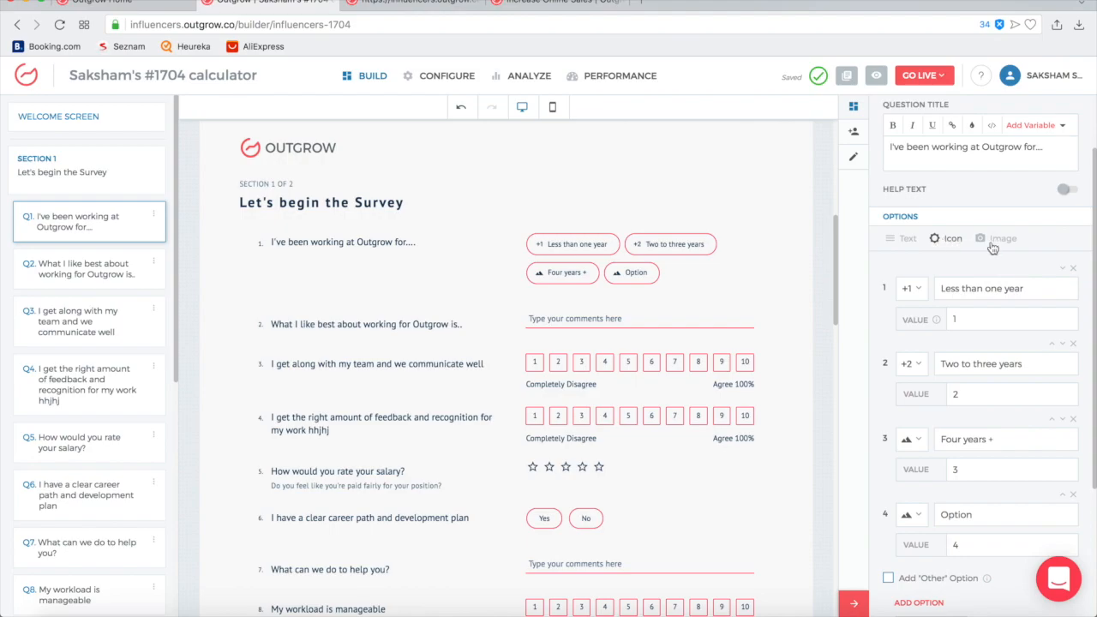
Step: Switch question 1's options to images and browse the stock pictures for "Less than one year"
click(995, 242)
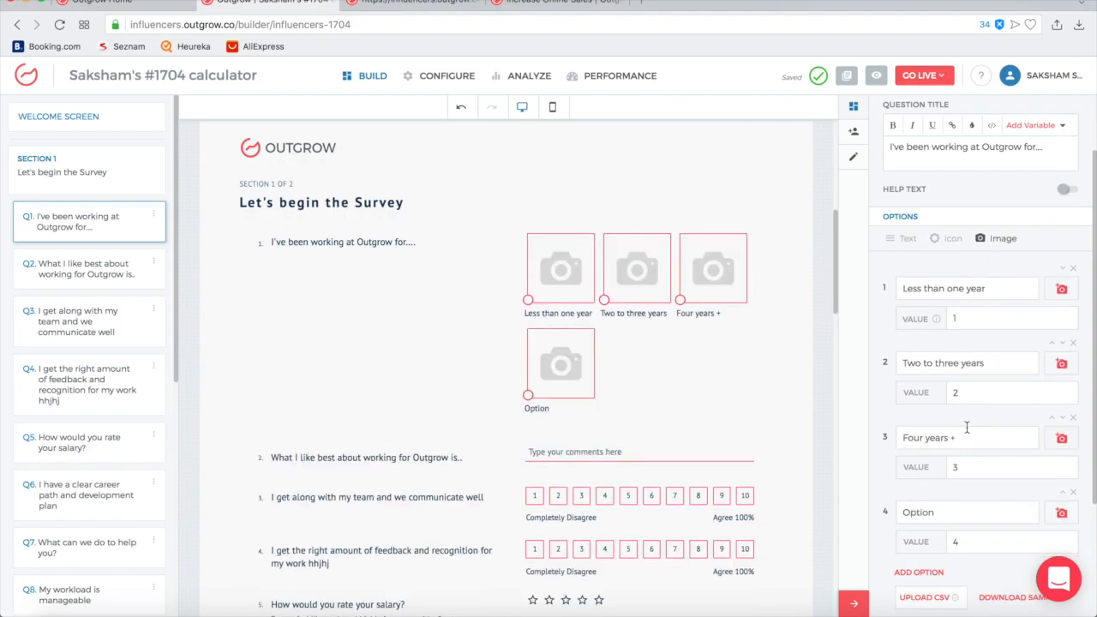
click(1063, 291)
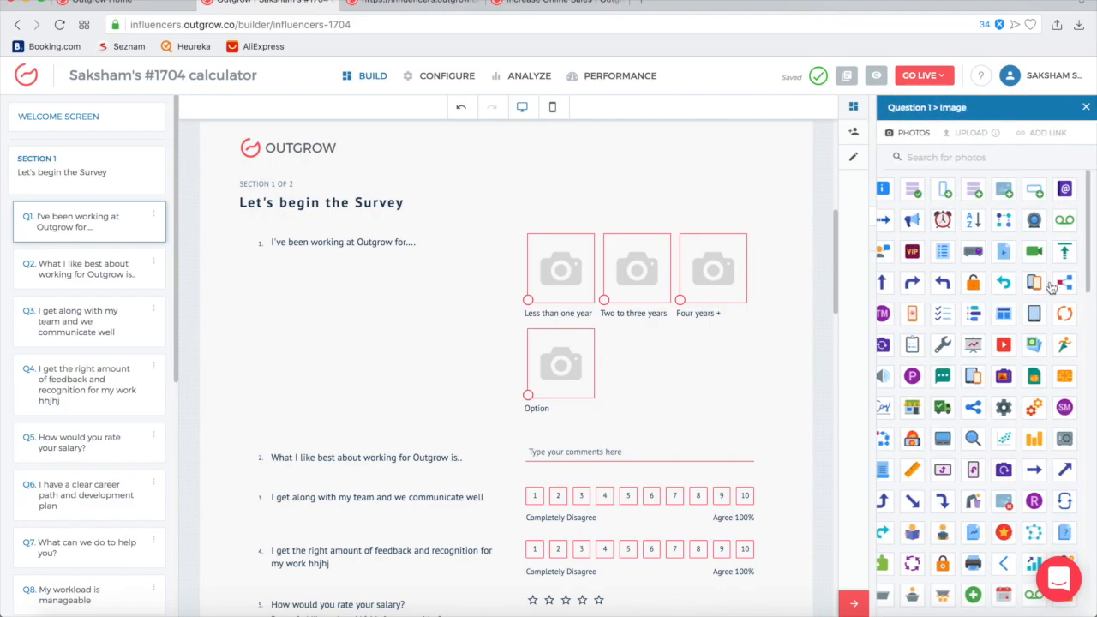
scroll(984, 265, down, 20)
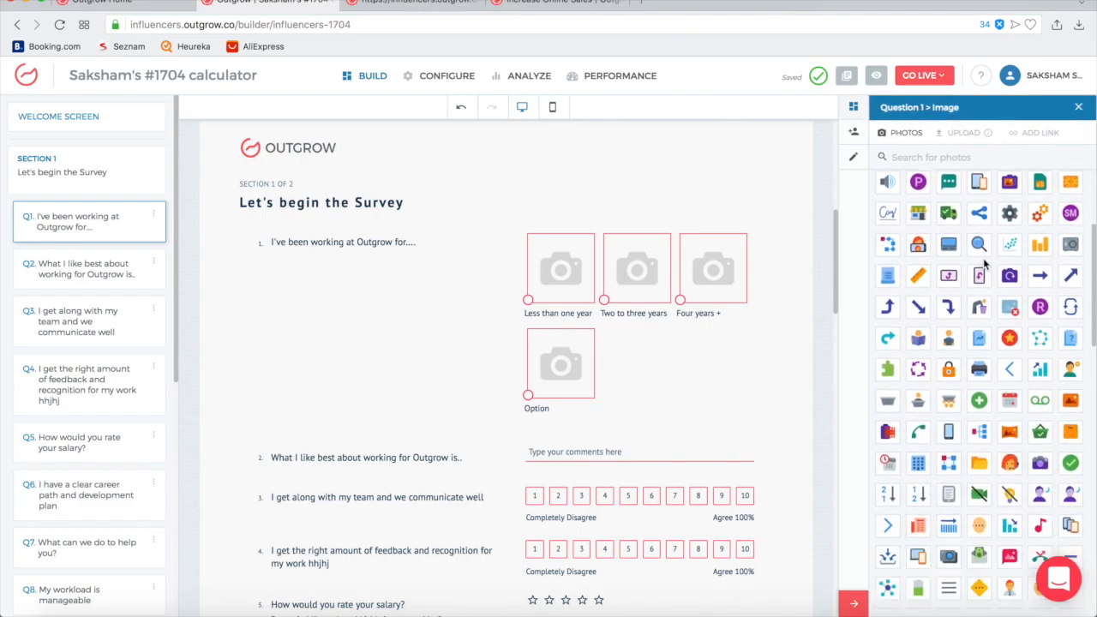
scroll(985, 264, up, 20)
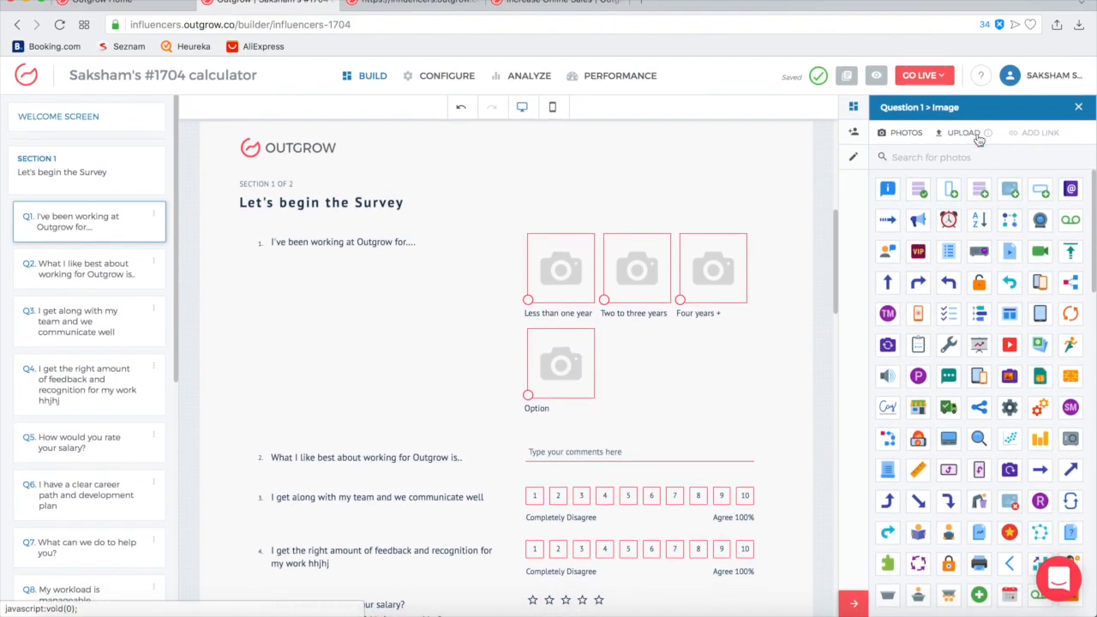
Step: View the link and device upload sources for the option's image, then close the upload dialog and the image library
click(978, 133)
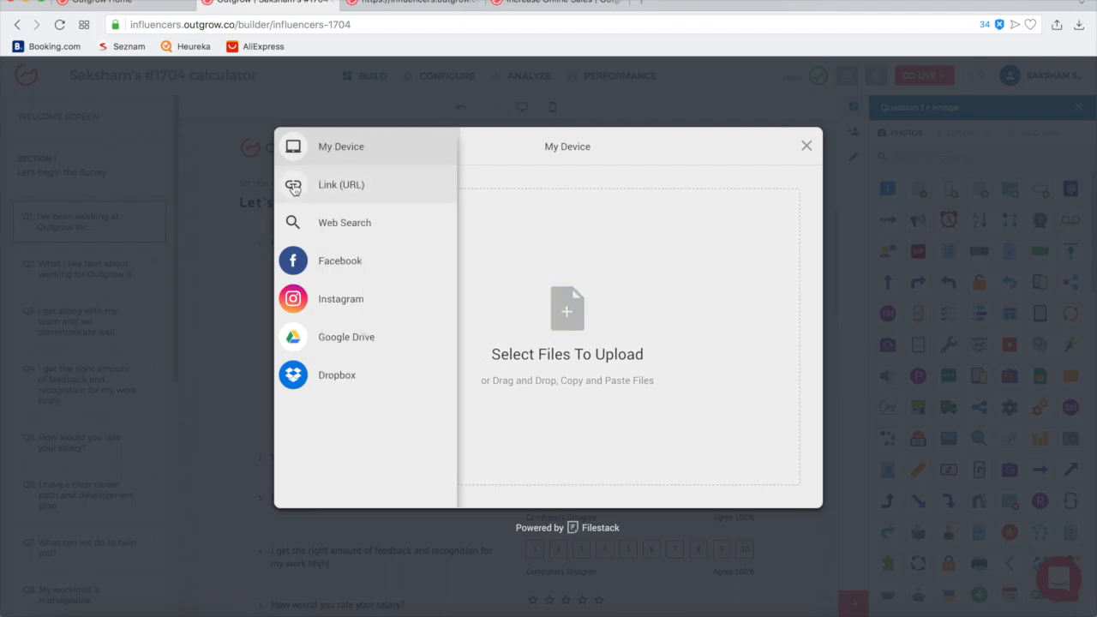
click(295, 187)
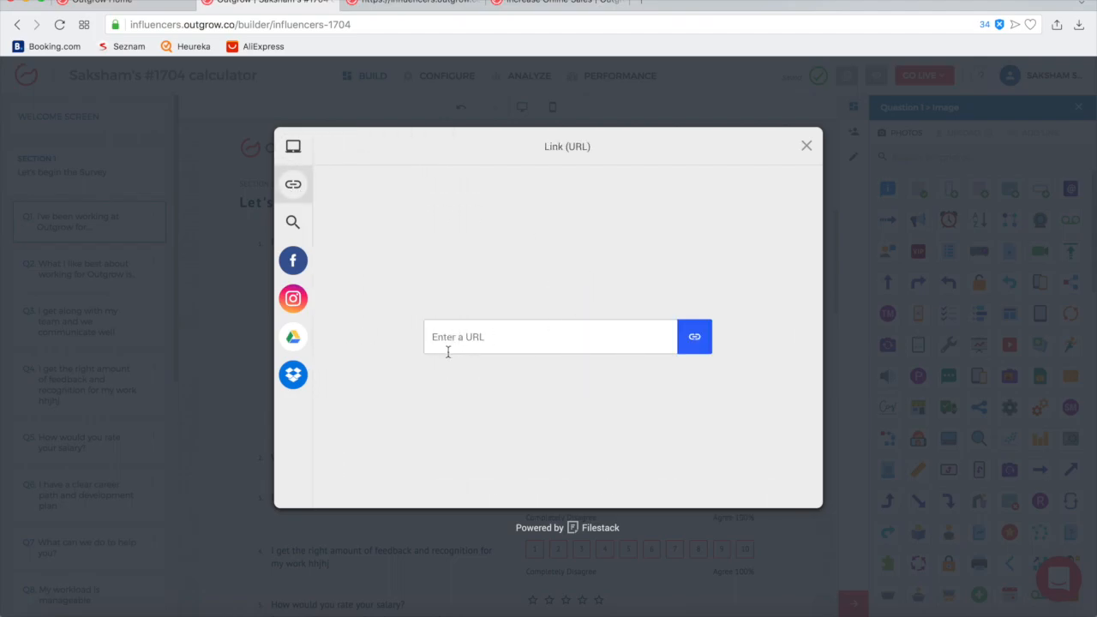
click(296, 149)
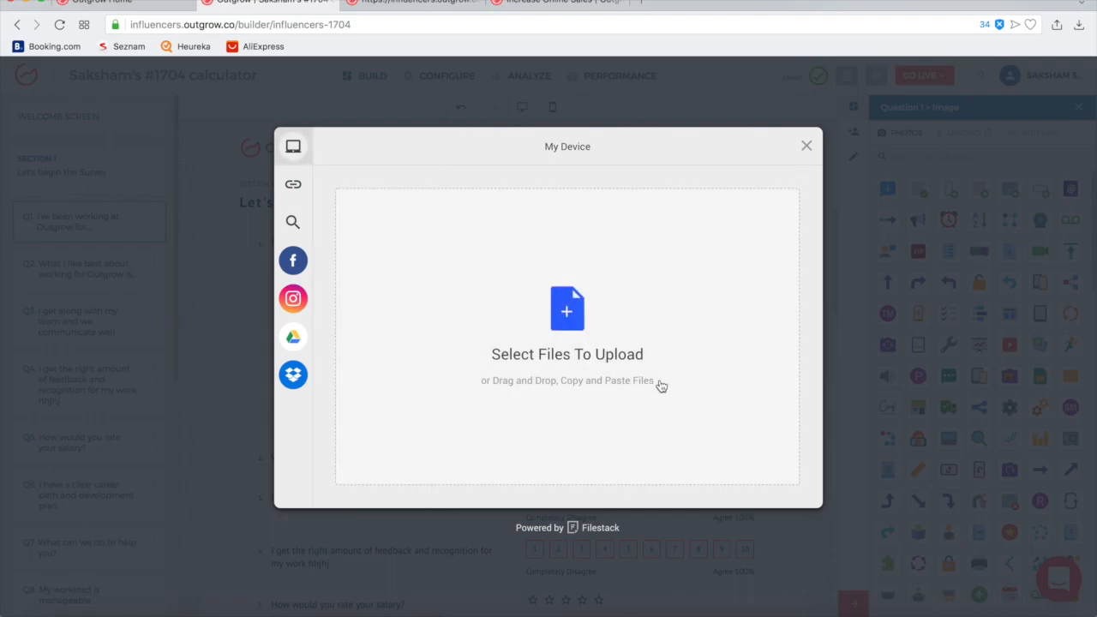
click(806, 145)
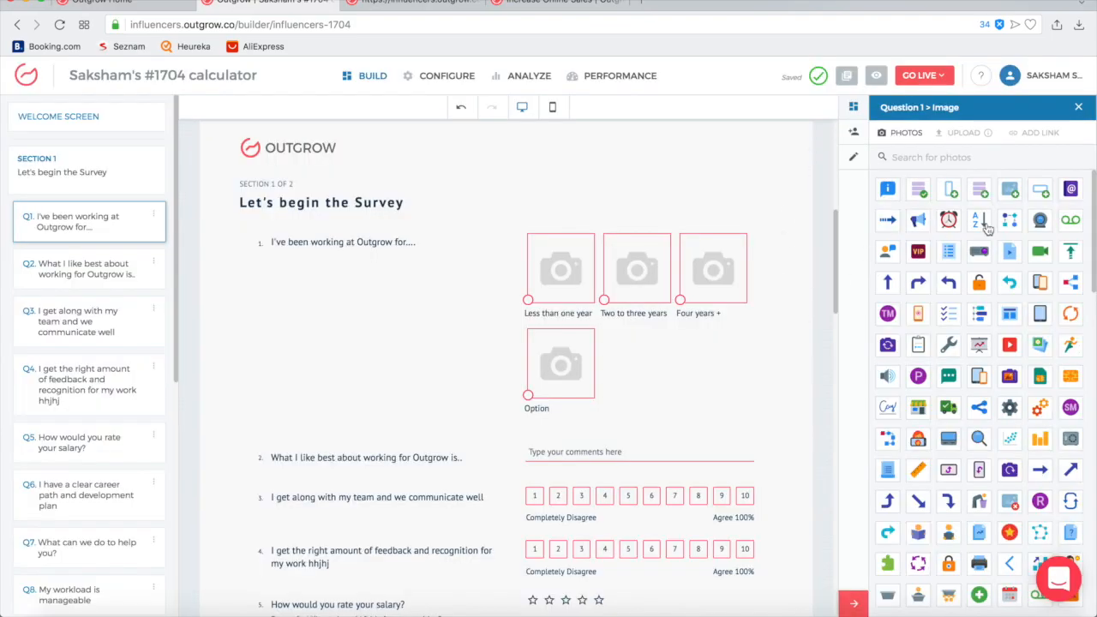
click(1079, 108)
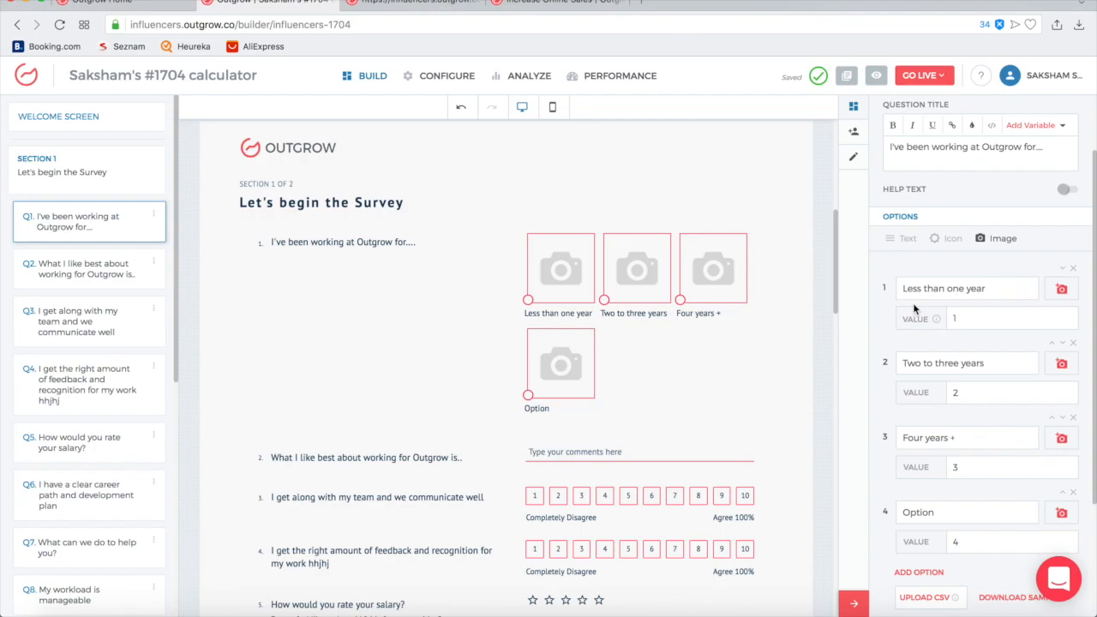
Step: Switch question 1's options to plain text and back to images to compare the two layouts
click(900, 243)
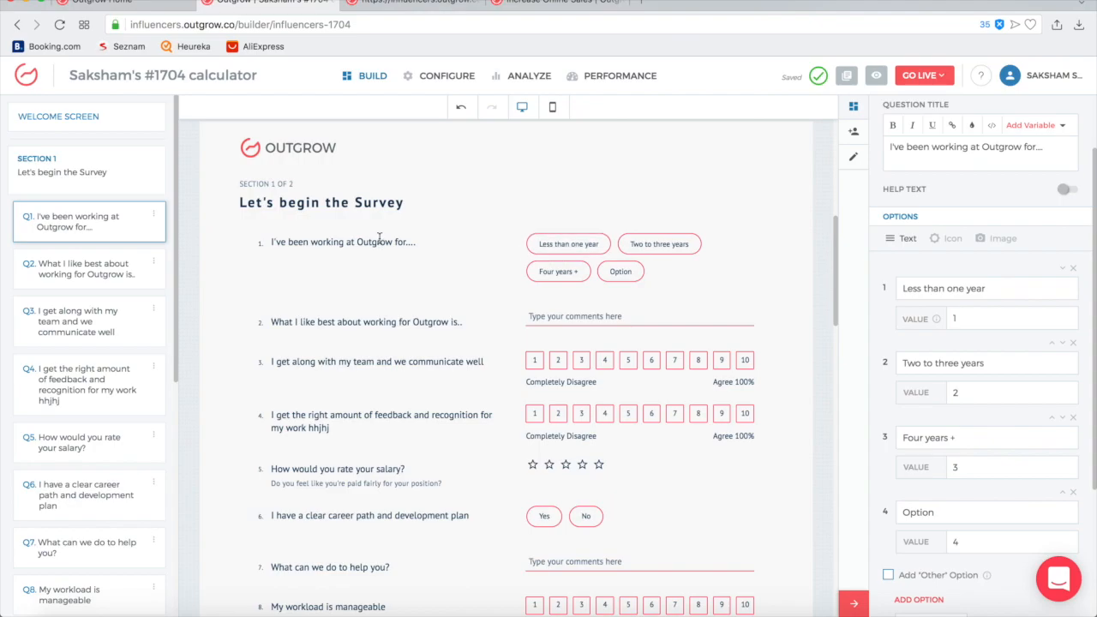
click(1001, 238)
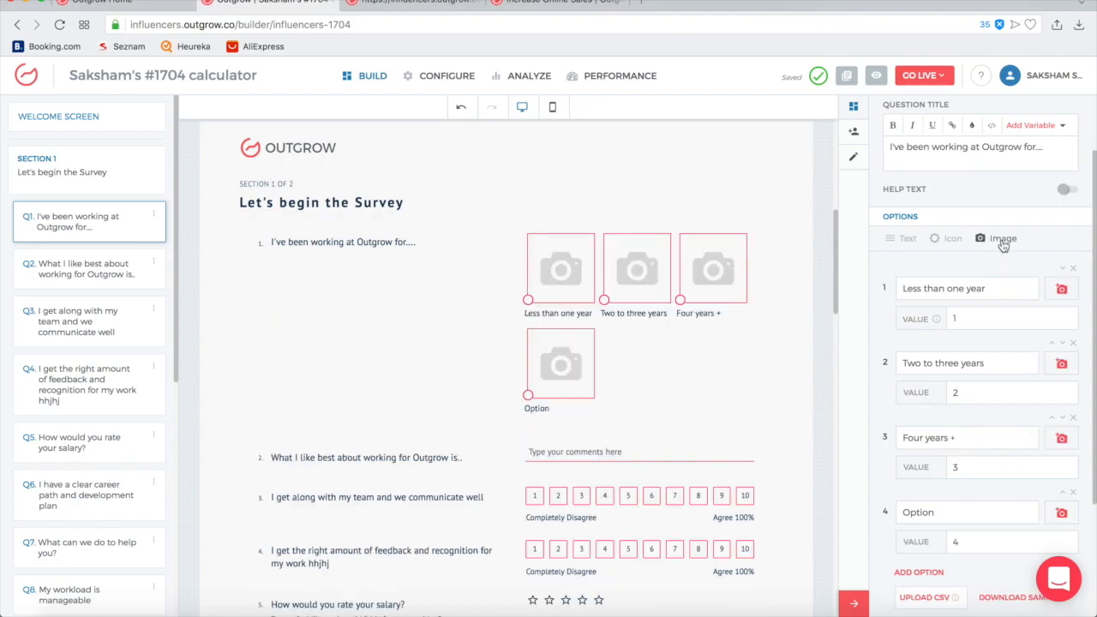
Step: Assign the VIP stock picture to question 1's "Less than one year" option and close the image library
click(1063, 288)
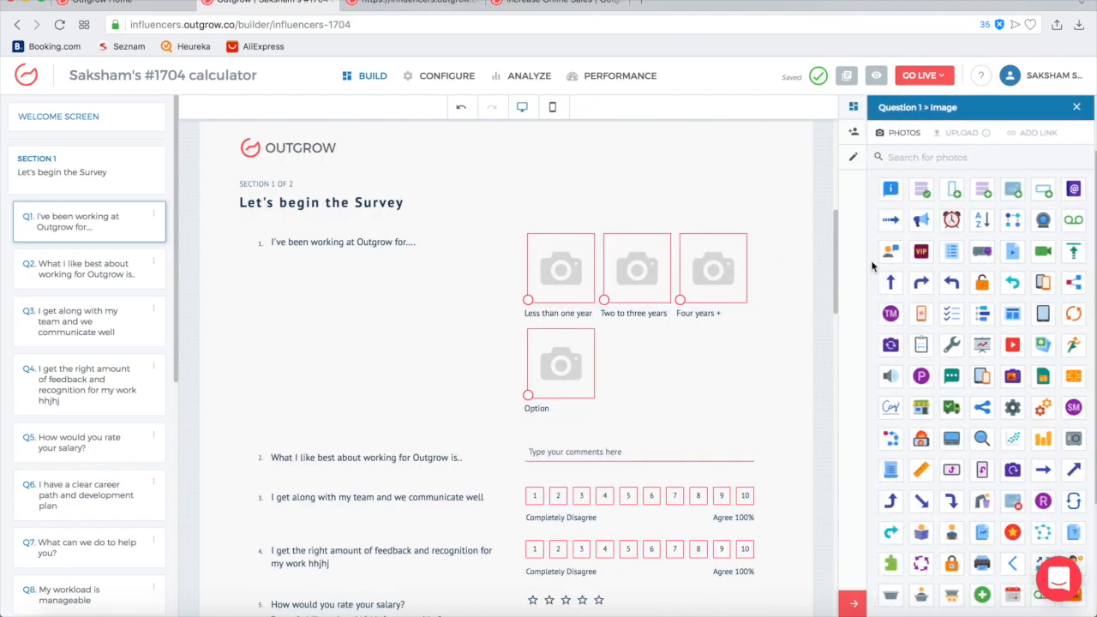
click(918, 251)
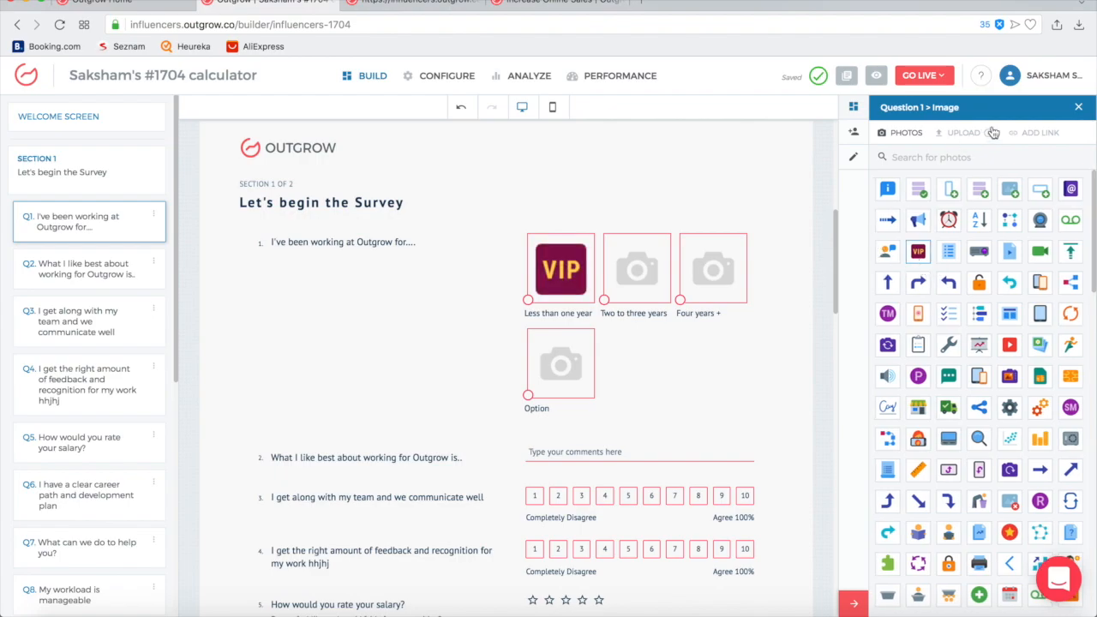
click(1078, 109)
scroll(386, 257, down, 2)
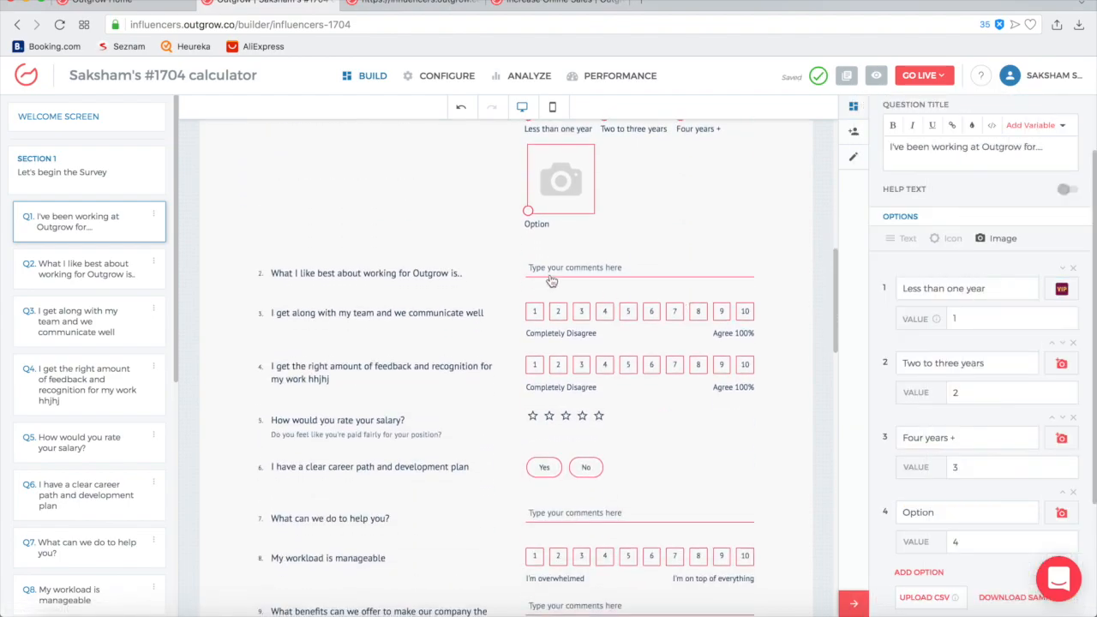
scroll(383, 266, up, 2)
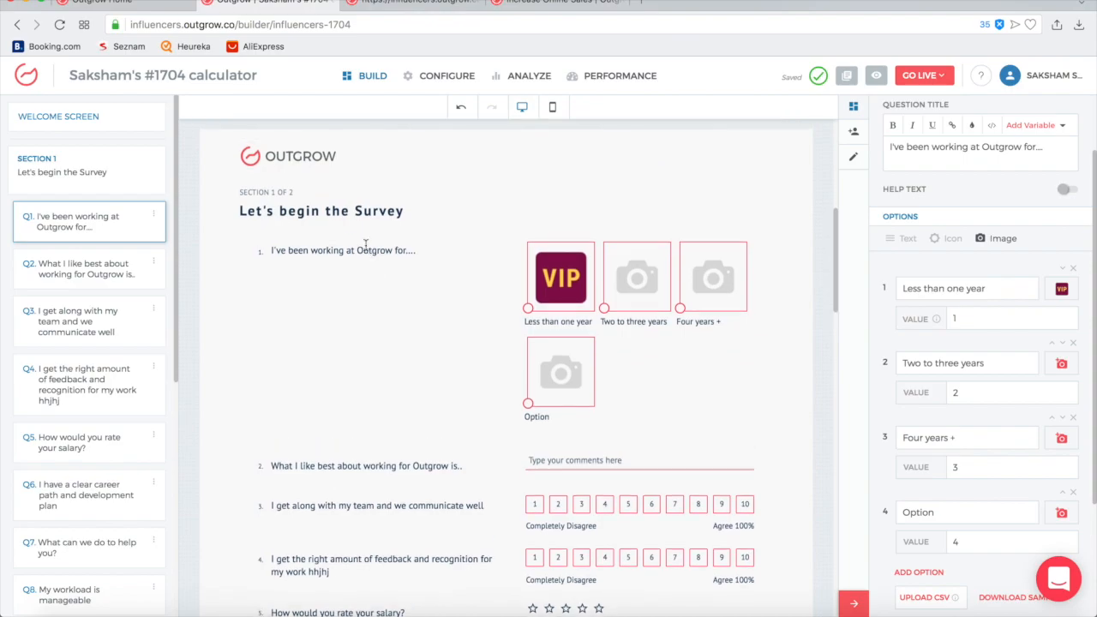
Step: Change question 1's type to Multi Select and then to Text Input to compare the answer layouts
scroll(1001, 270, up, 2)
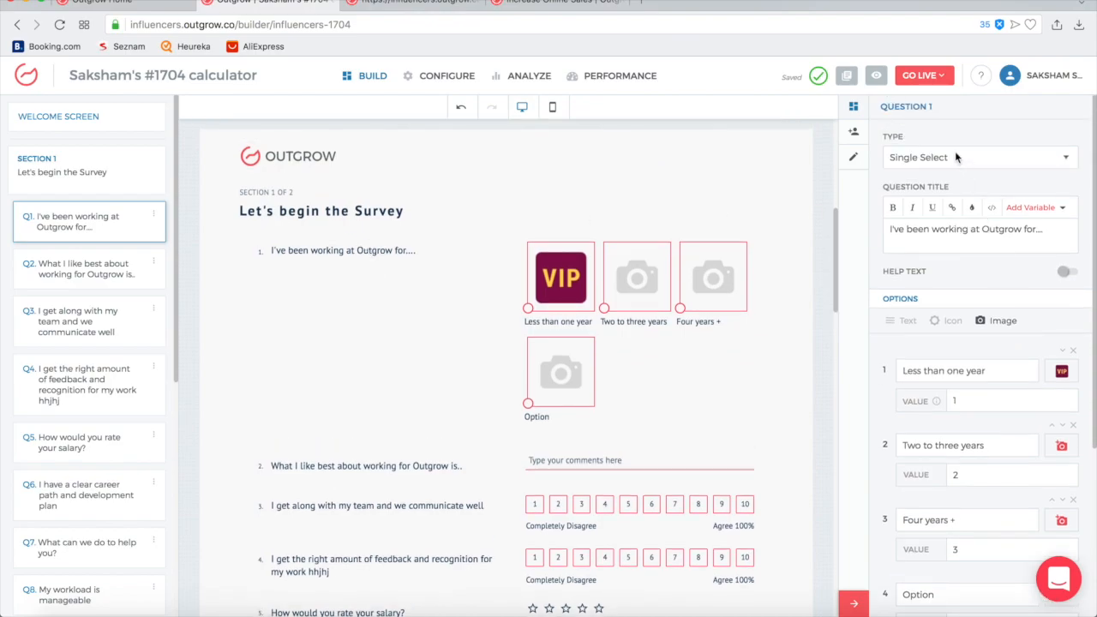
click(958, 157)
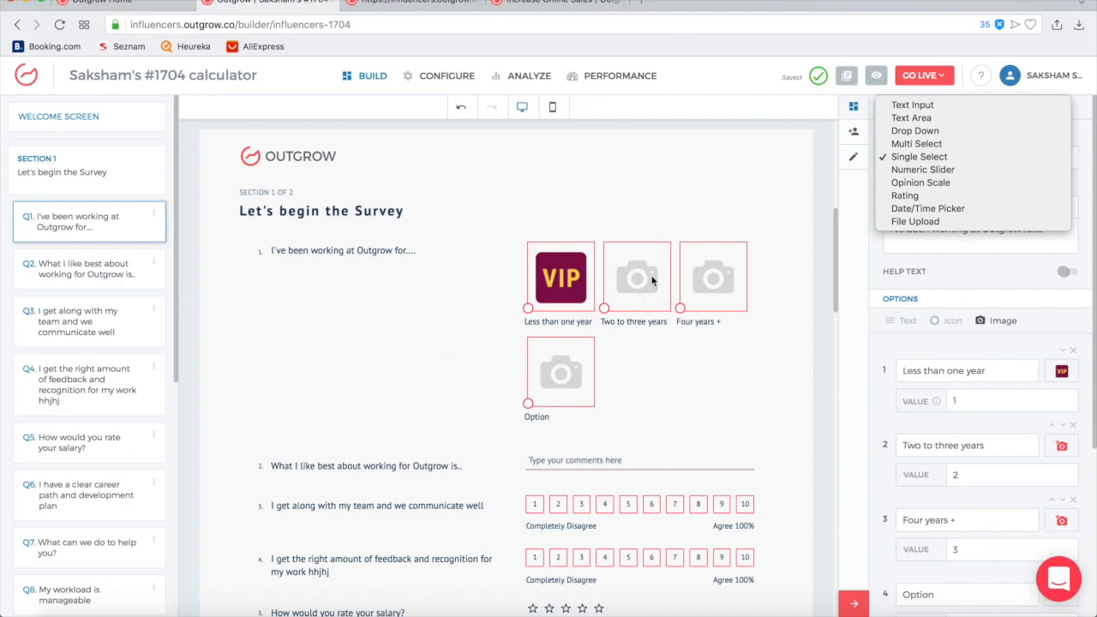
click(939, 144)
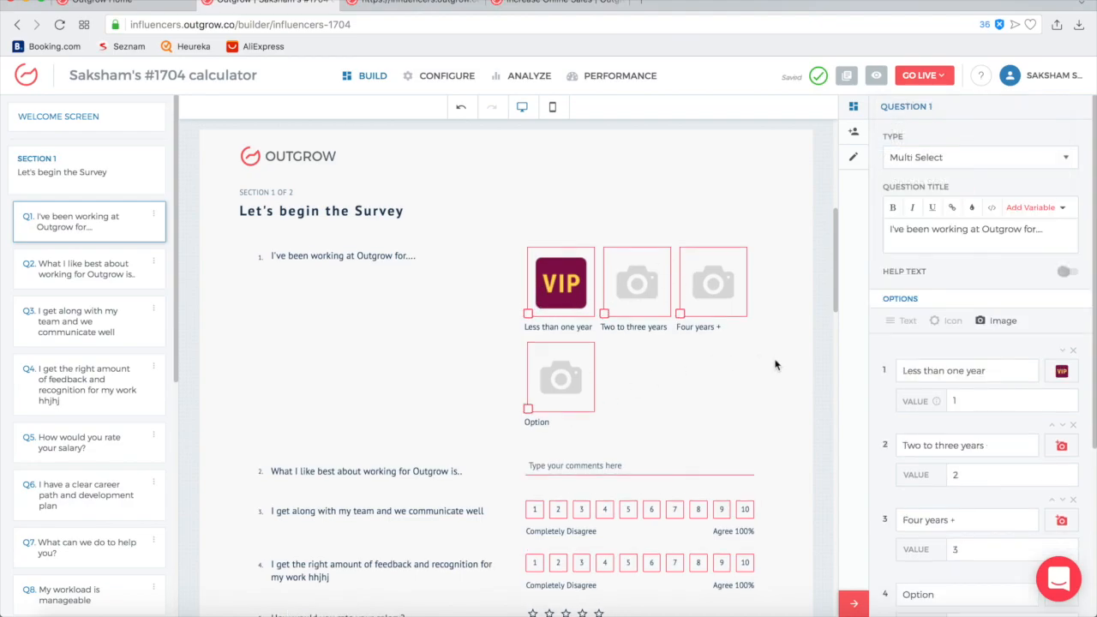
click(979, 158)
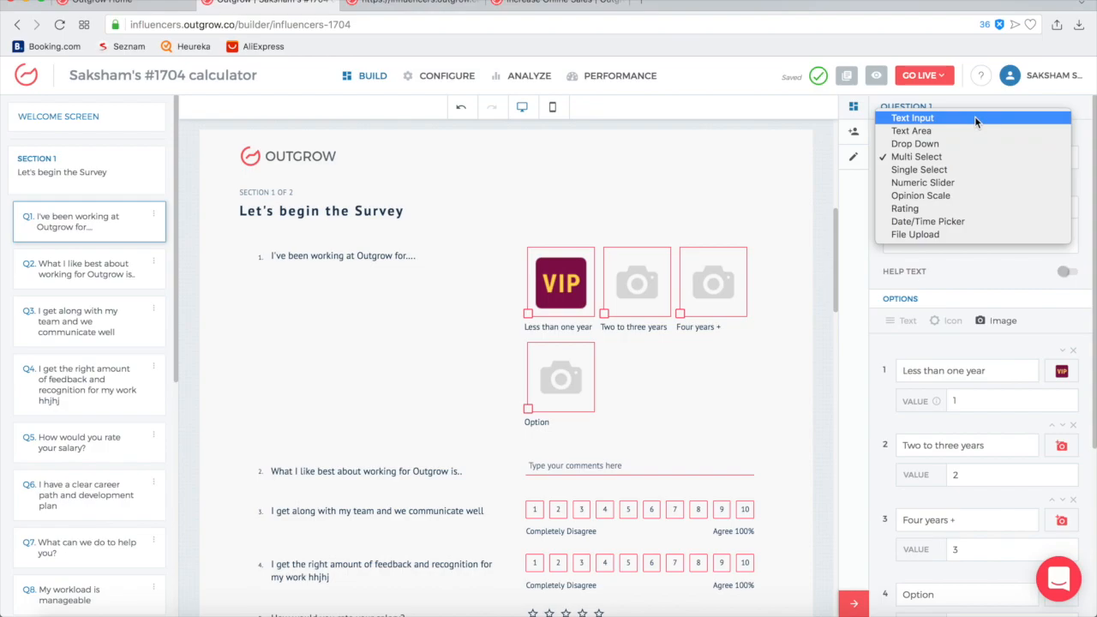
click(975, 118)
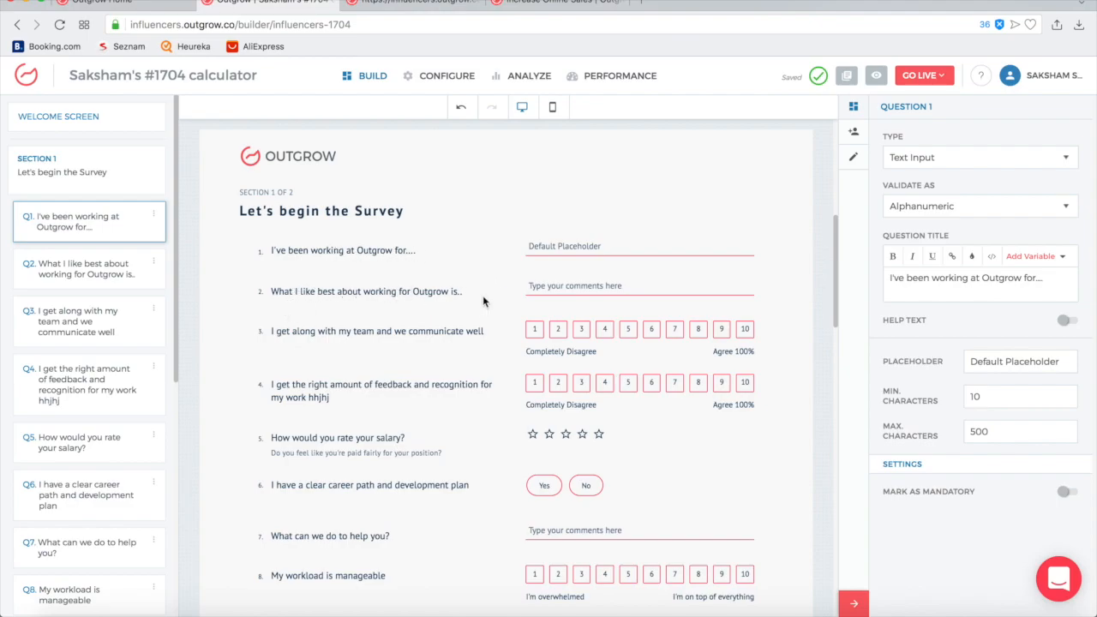
Step: Set question 2's minimum and maximum characters to 0 and view the available answer validation types
click(415, 294)
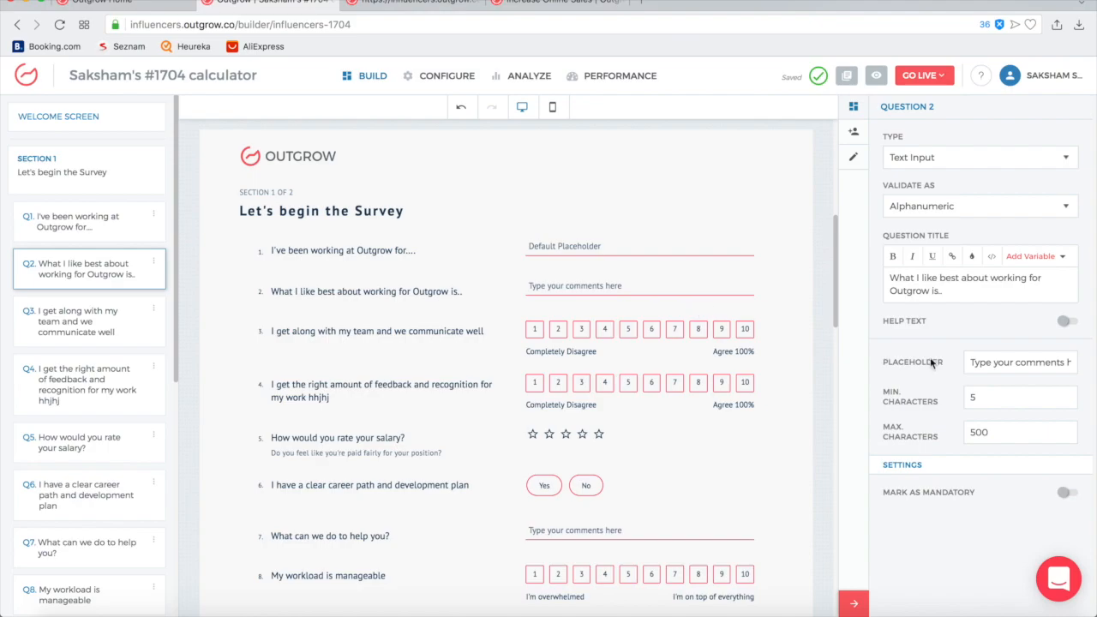
double_click(980, 397)
text(0)
key(Tab)
text(0)
click(1017, 401)
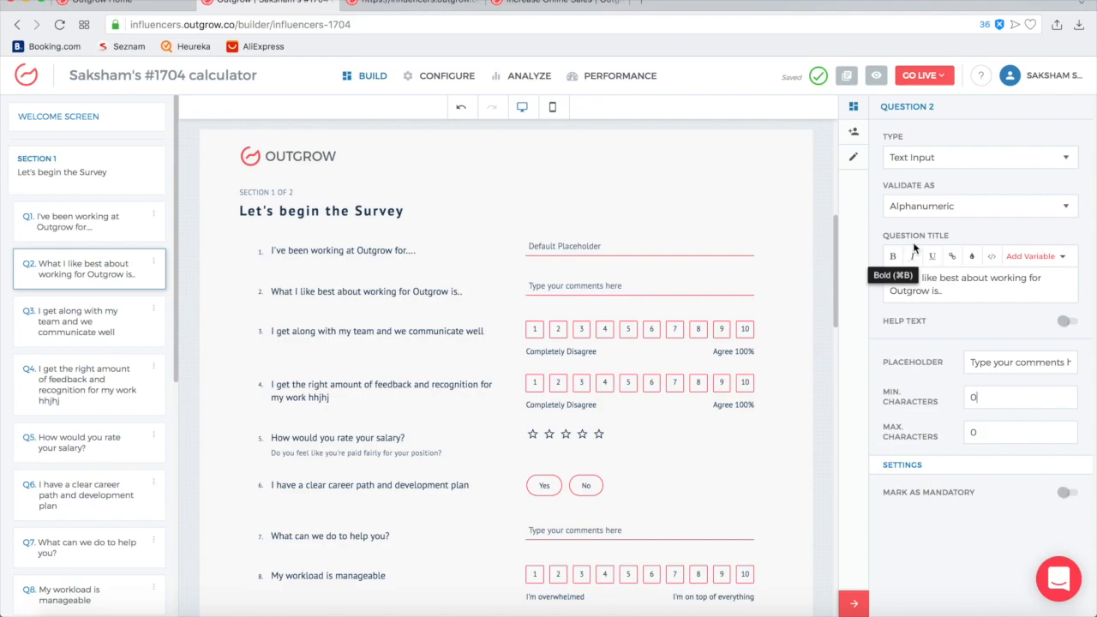
click(986, 207)
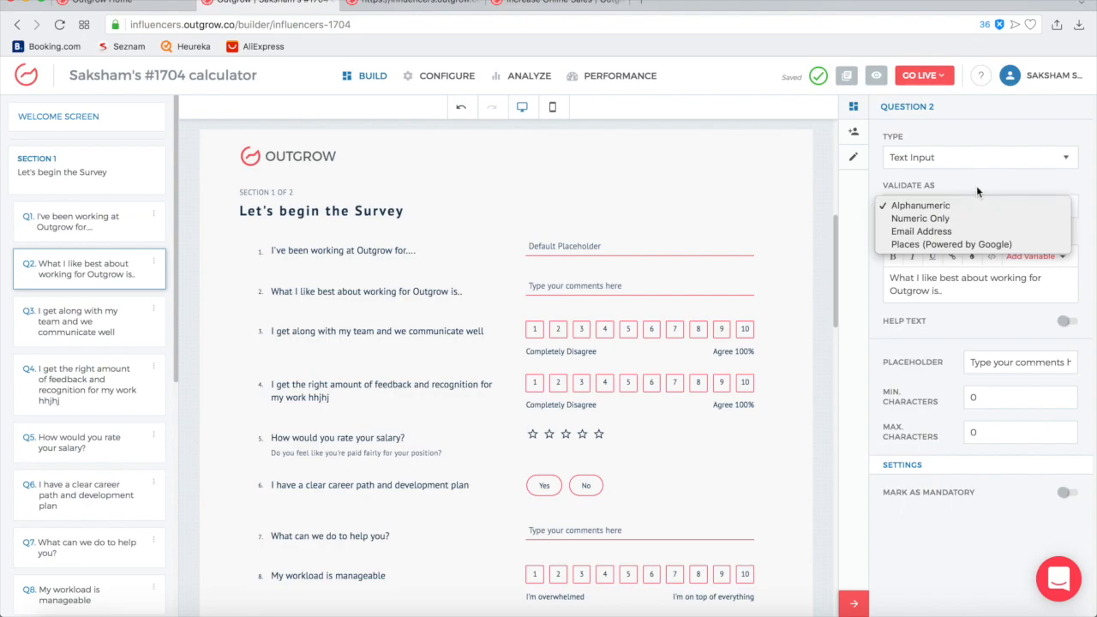
click(977, 185)
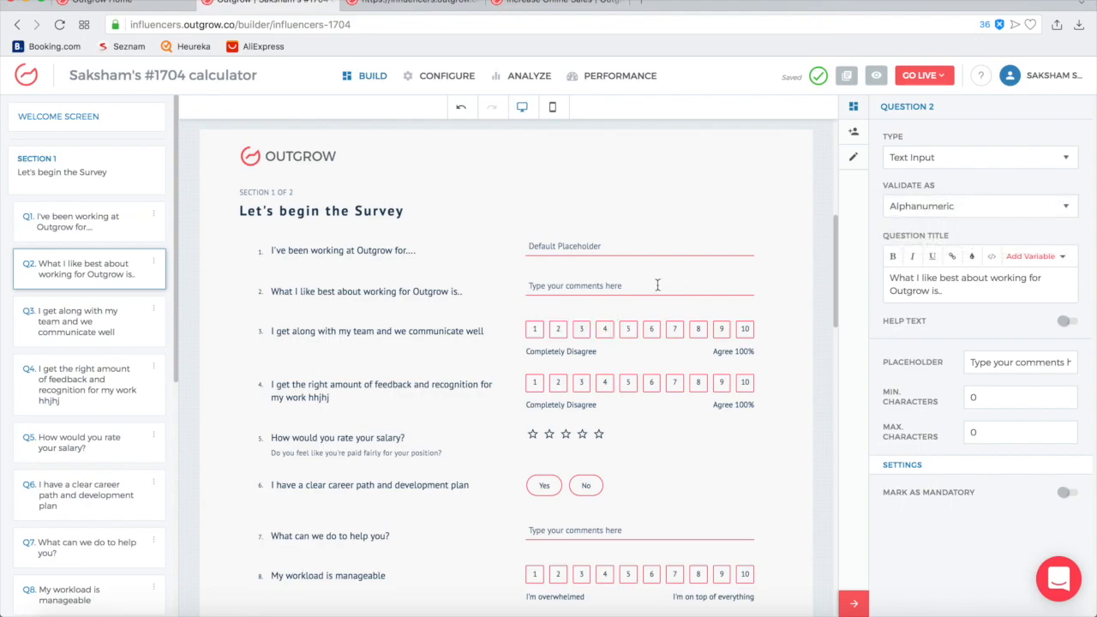
Step: Switch question 2 to Text Area and back to Text Input to compare the answer fields
click(982, 147)
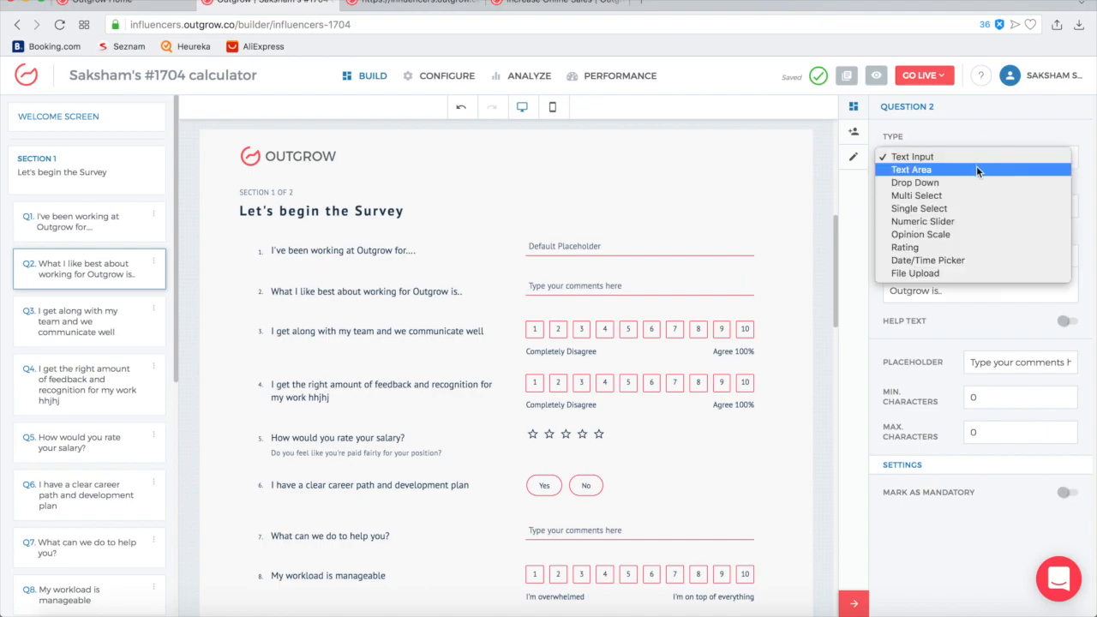
click(976, 165)
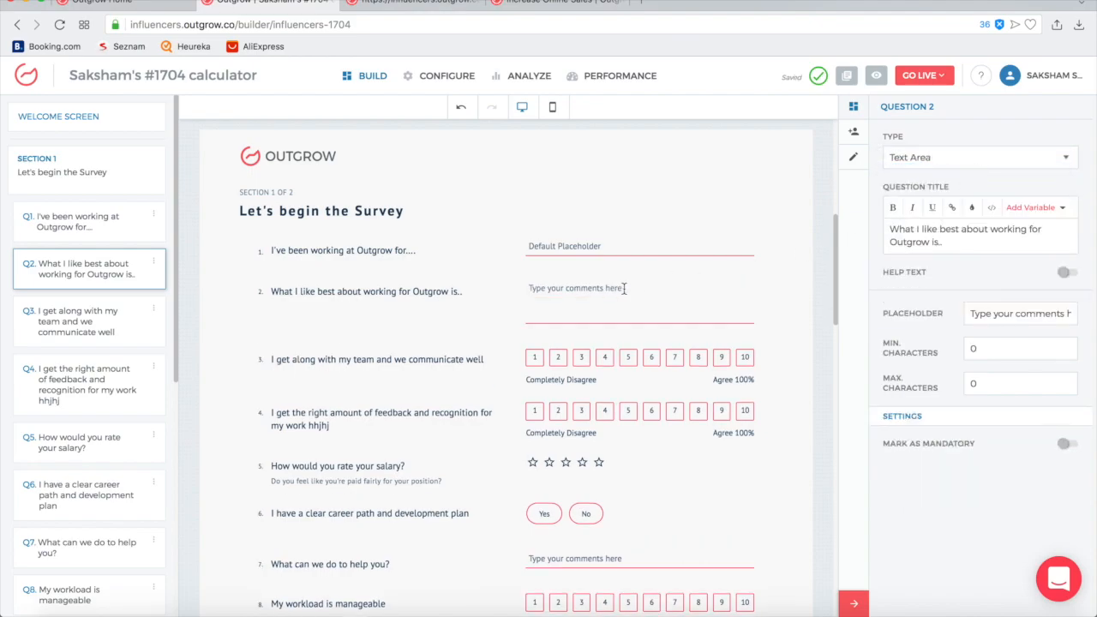
click(940, 159)
click(943, 143)
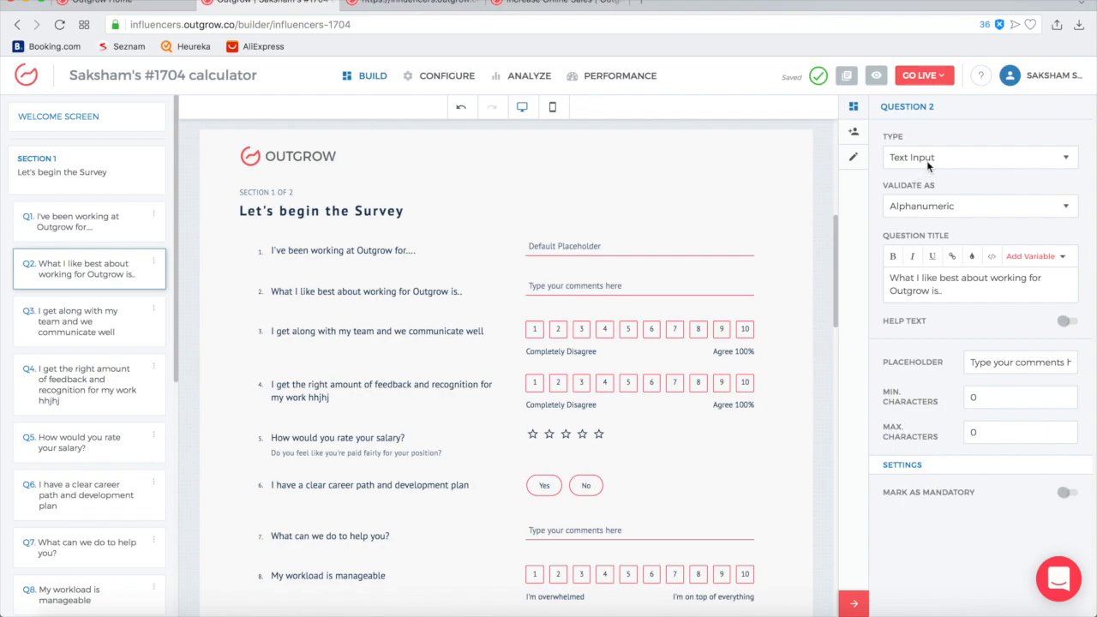
Step: Change question 2's type to Text Area and enter "kjhkjhkjh" as a sample answer in the preview
click(927, 160)
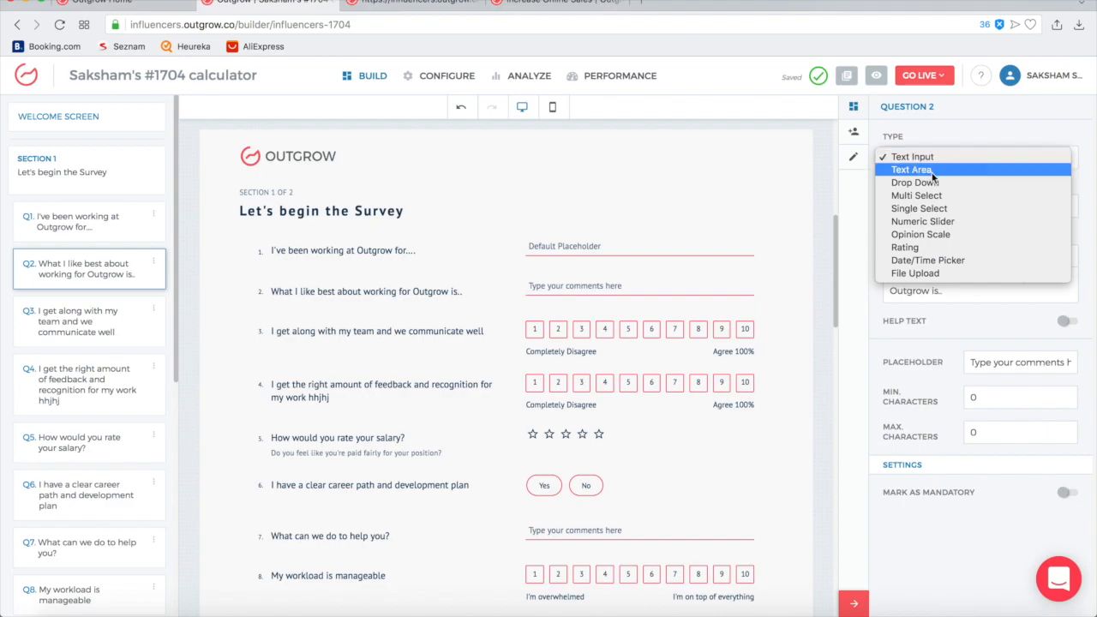
click(929, 170)
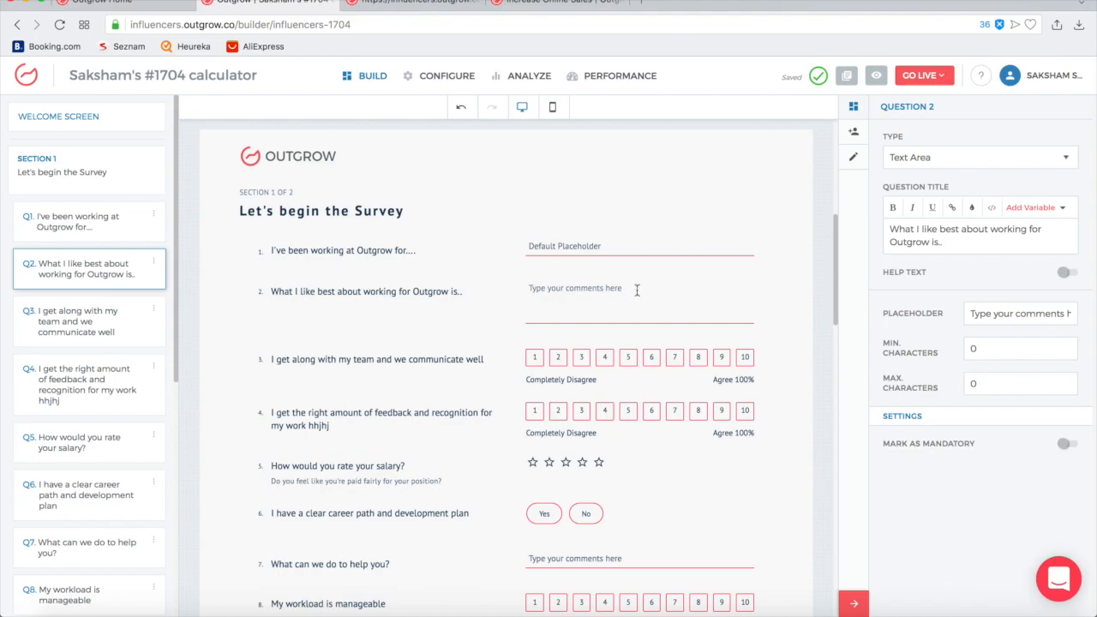
text(kjhkjhkjh)
click(949, 160)
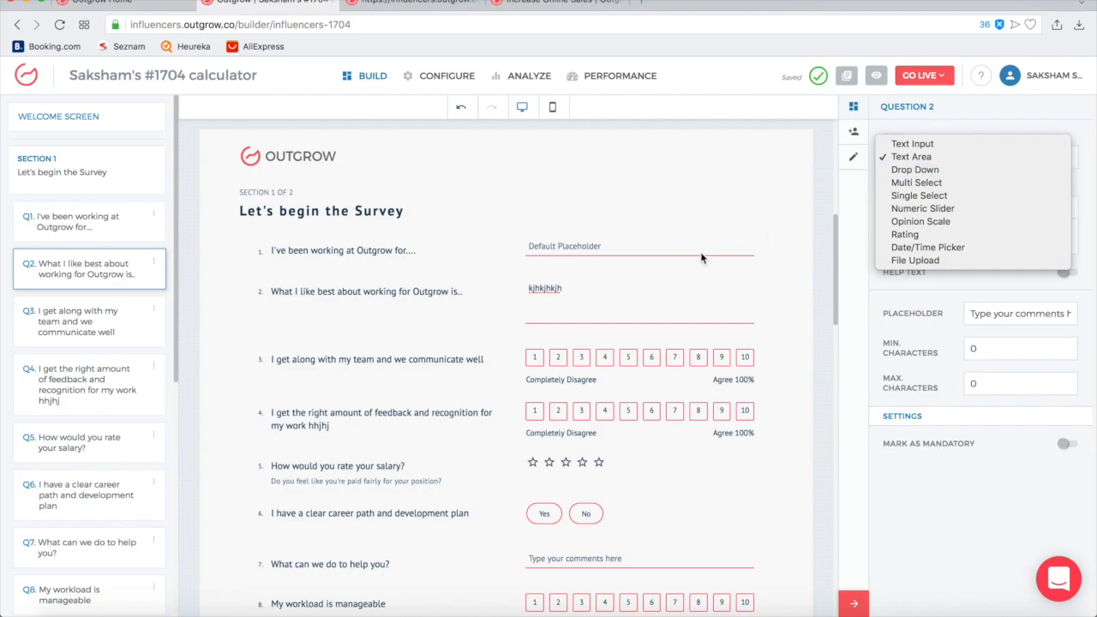
Step: Change question 1's type to Drop Down and expand its answer list in the preview to check it
scroll(799, 286, down, 10)
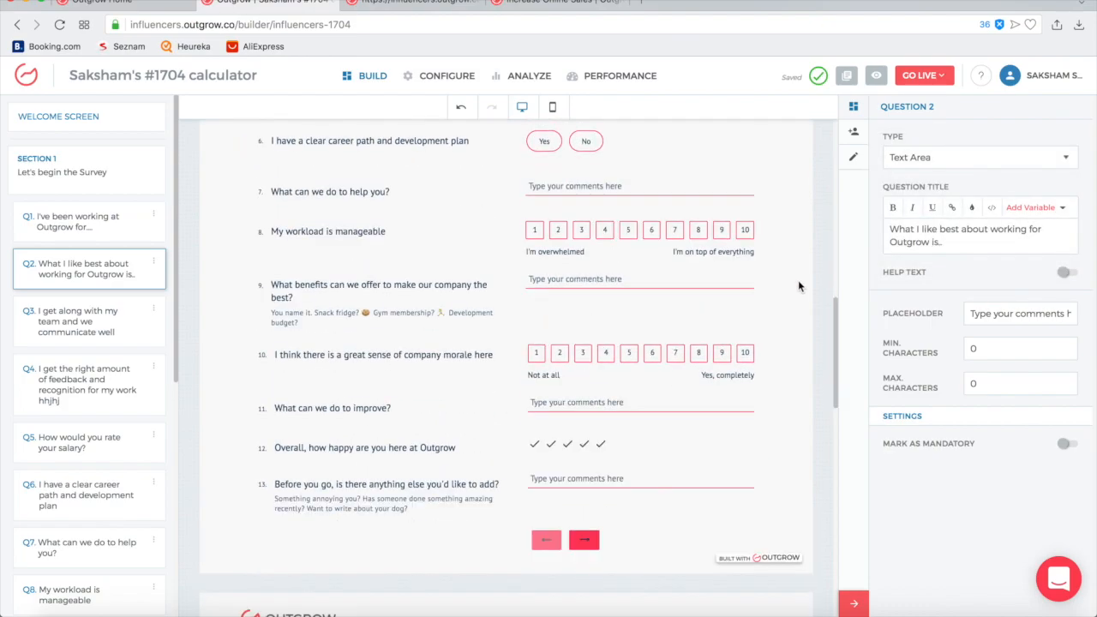
scroll(798, 286, up, 10)
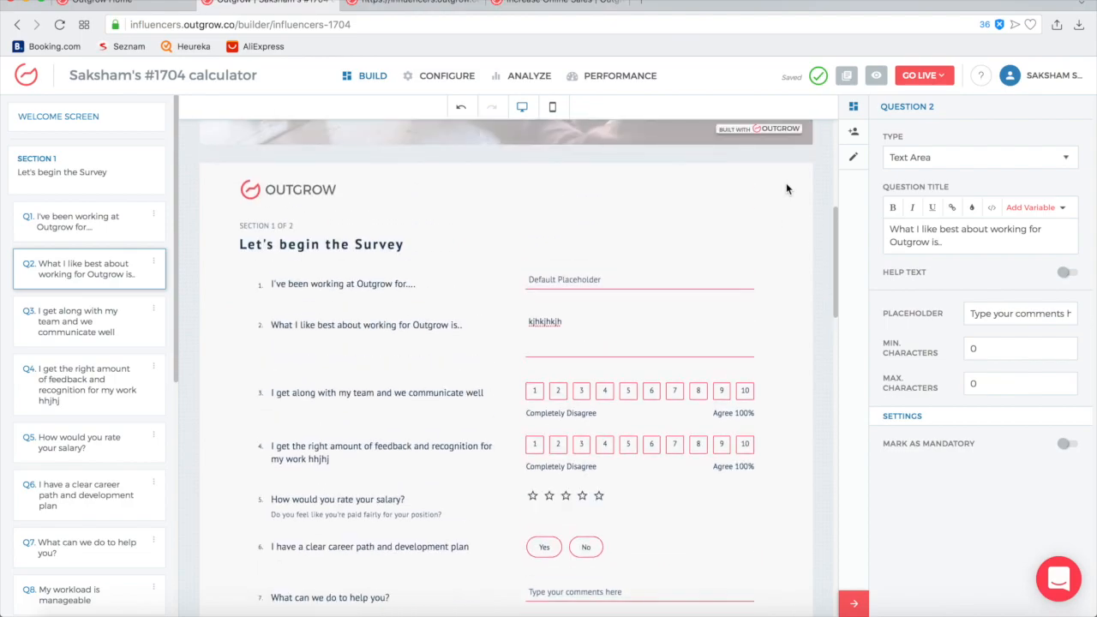
scroll(436, 387, down, 10)
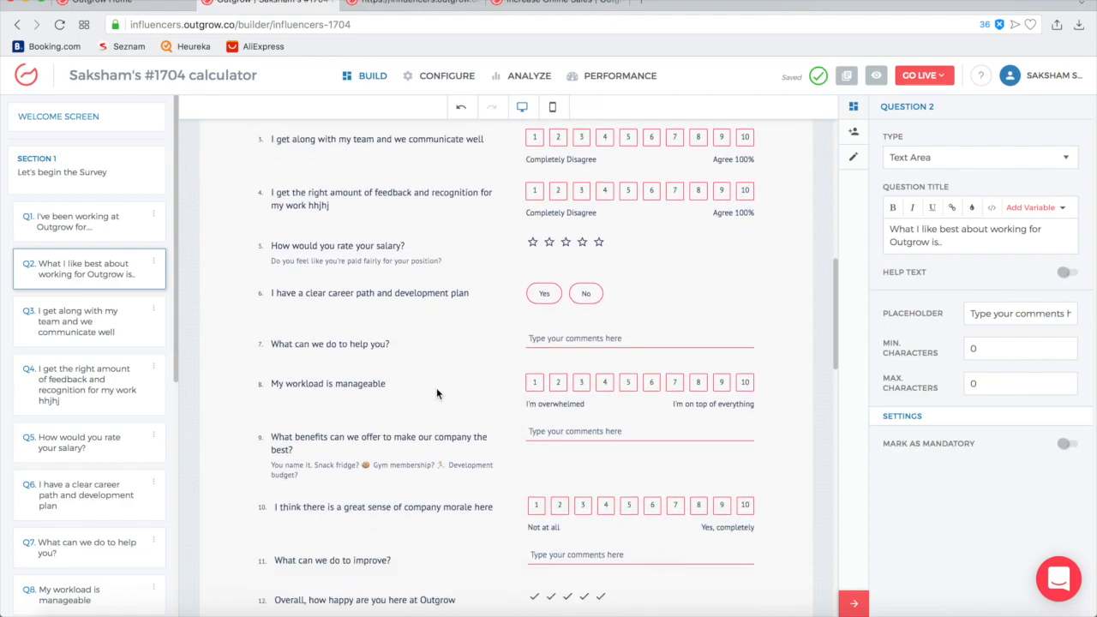
scroll(436, 391, up, 10)
click(346, 298)
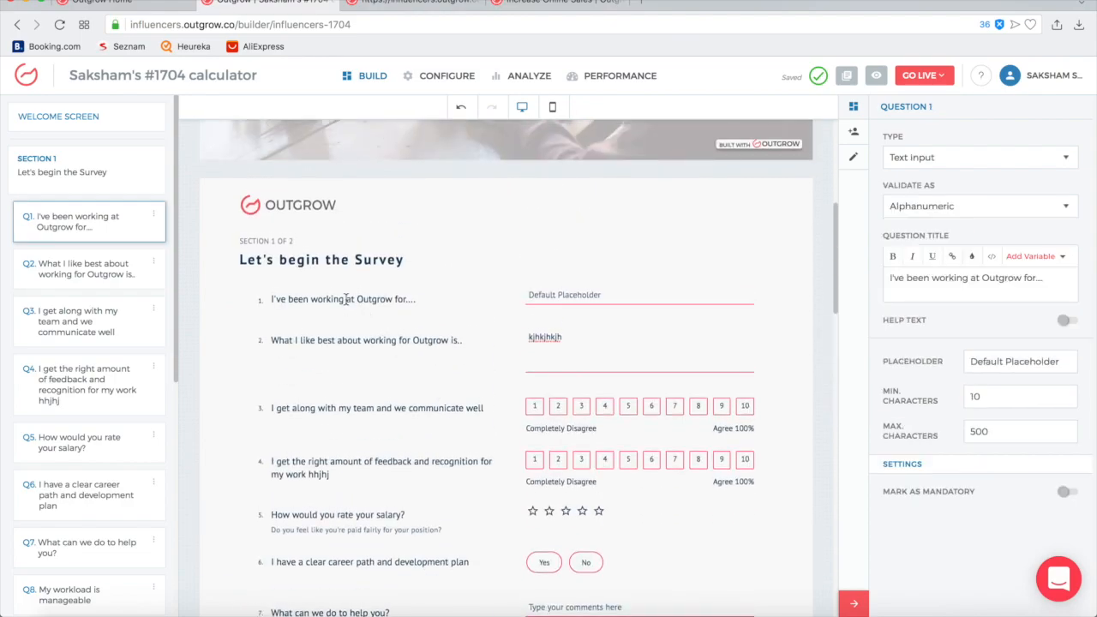
click(948, 160)
click(947, 186)
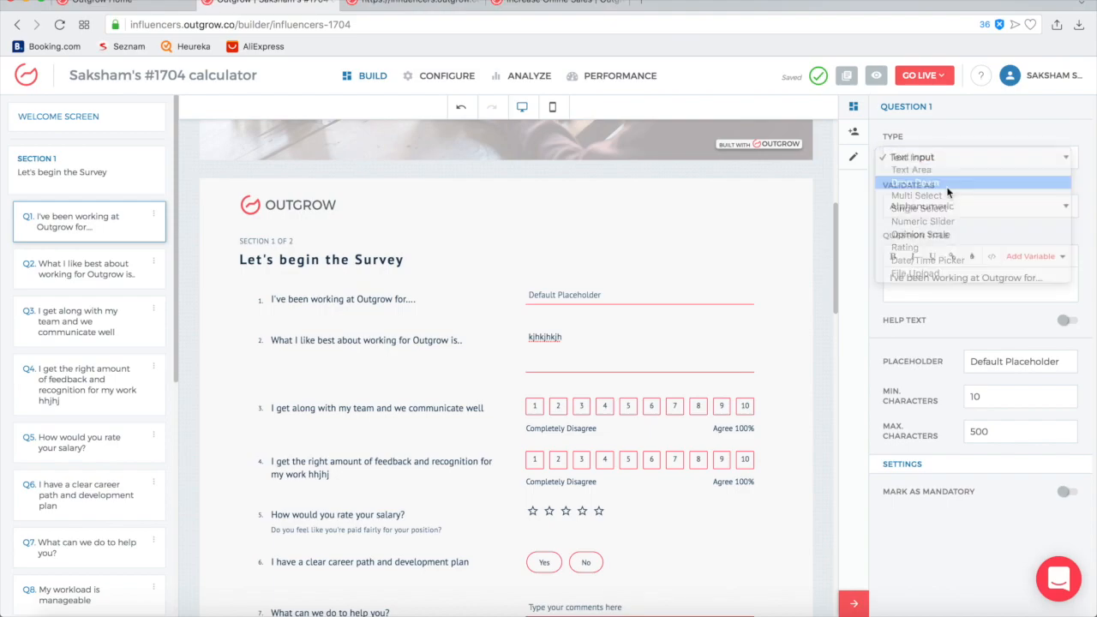
click(747, 304)
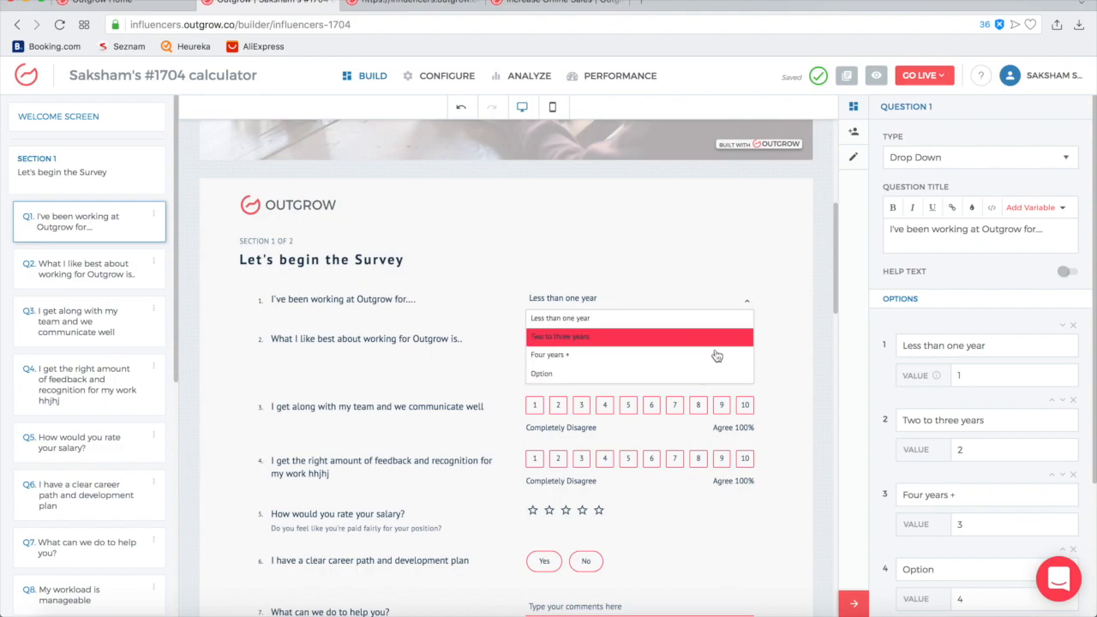
click(832, 302)
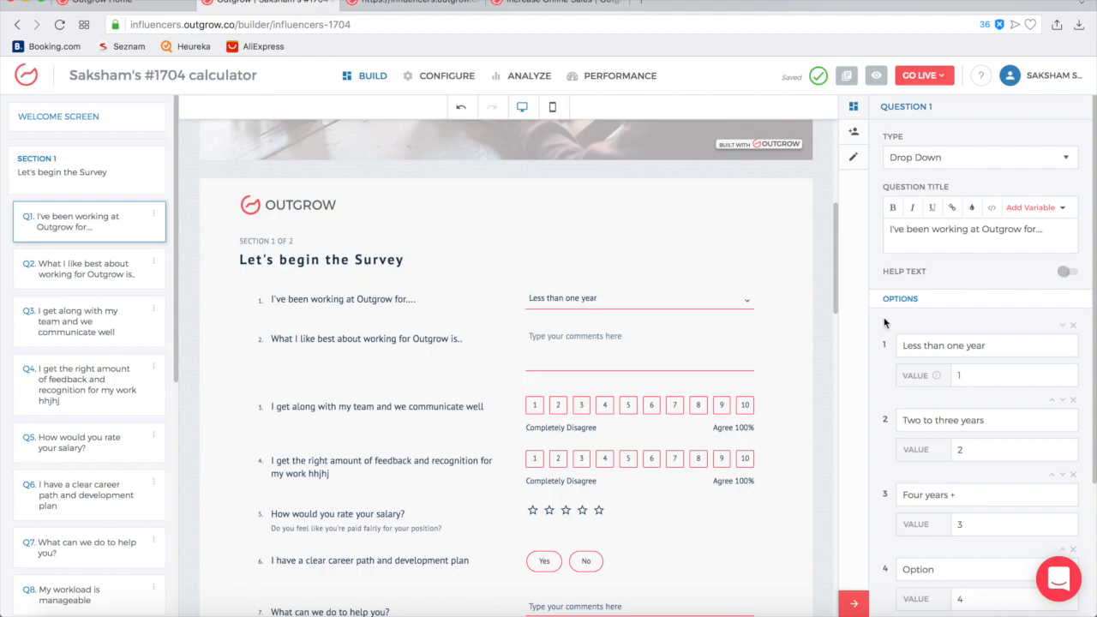
Step: Add three more options to question 1 and check them in the preview's drop-down list
scroll(961, 356, down, 2)
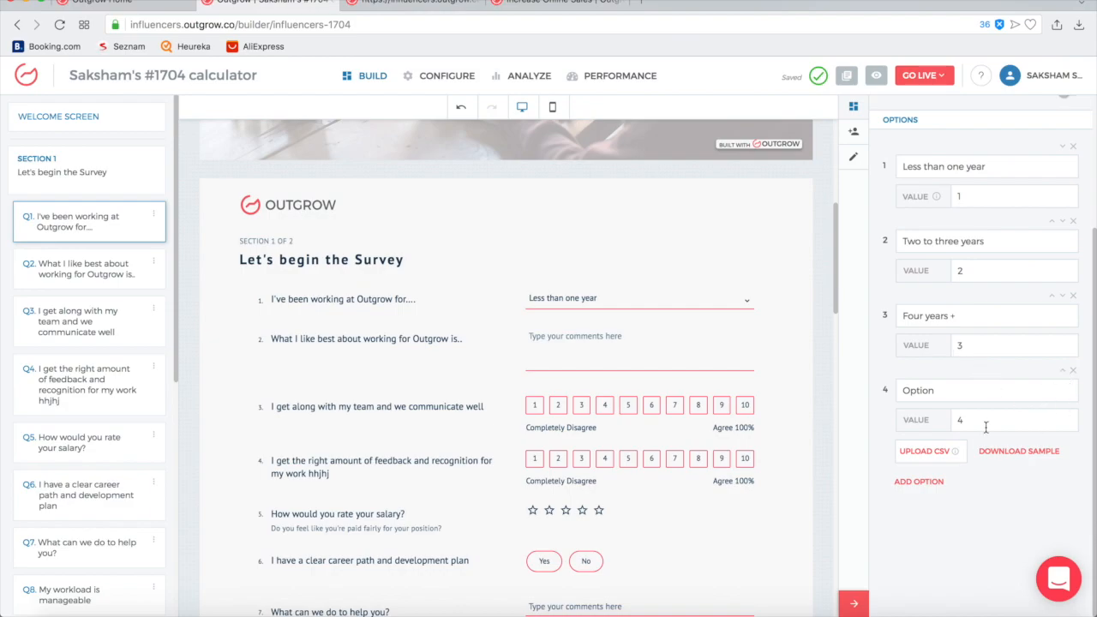
click(927, 482)
click(928, 483)
click(926, 483)
scroll(598, 361, down, 2)
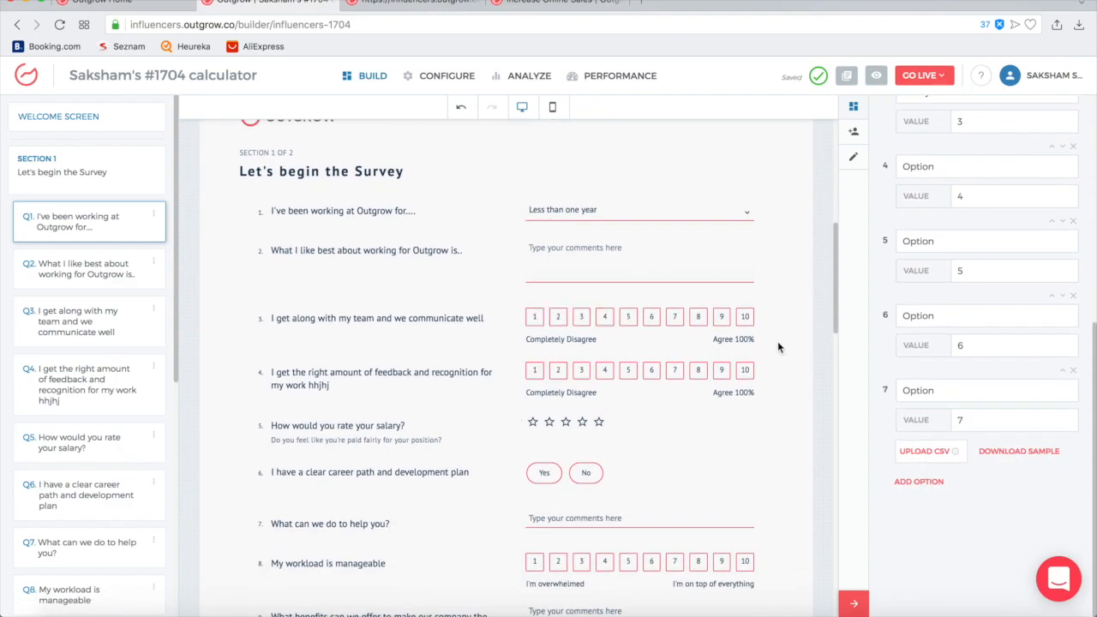
click(749, 213)
scroll(708, 247, down, 3)
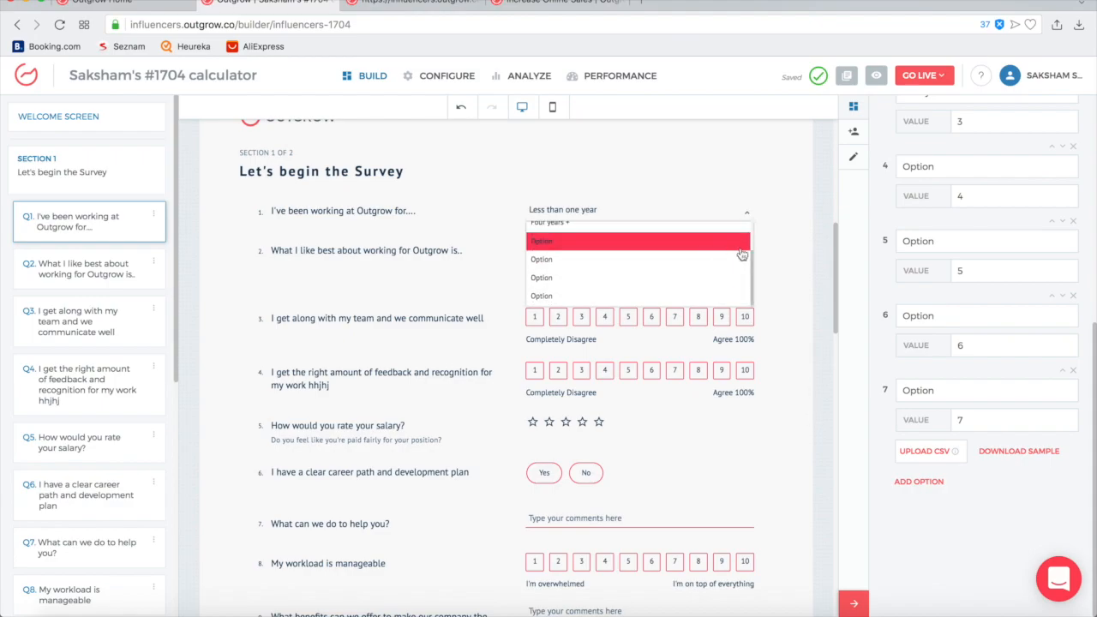
click(825, 264)
Step: Switch question 1 to Multi Select and then Single Select to compare how the image options appear
scroll(758, 286, up, 2)
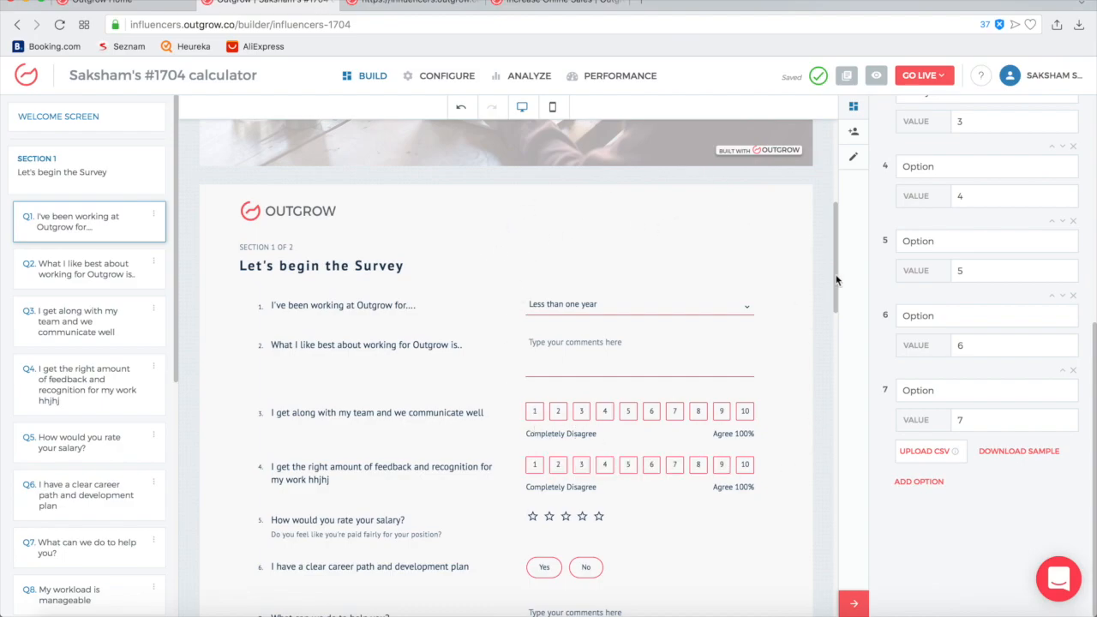
scroll(837, 279, up, 1)
scroll(974, 261, up, 5)
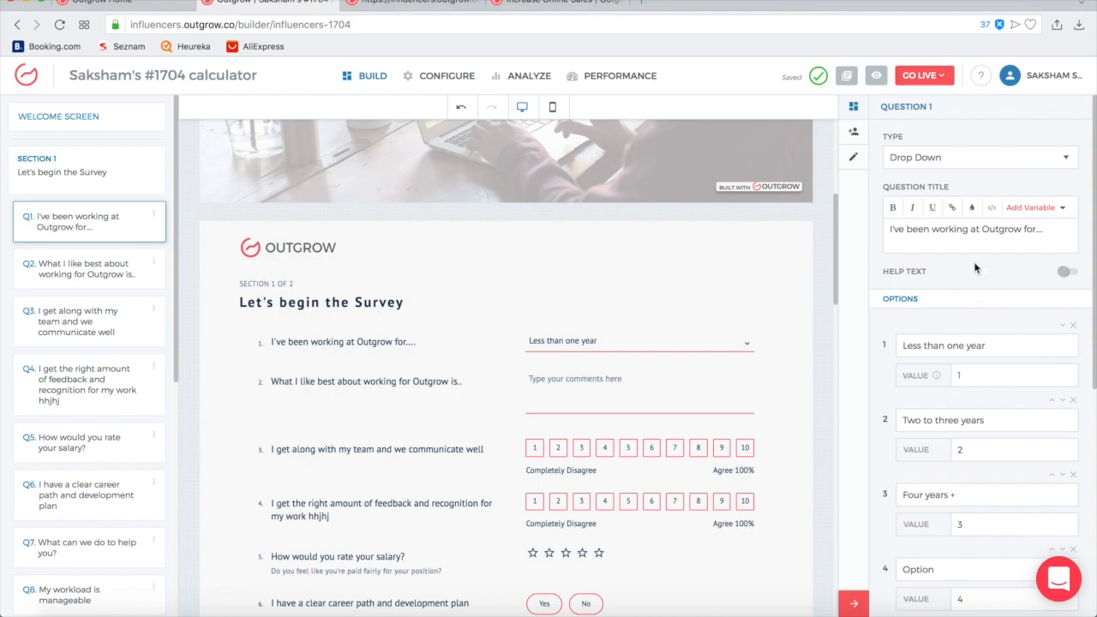
click(956, 152)
click(955, 169)
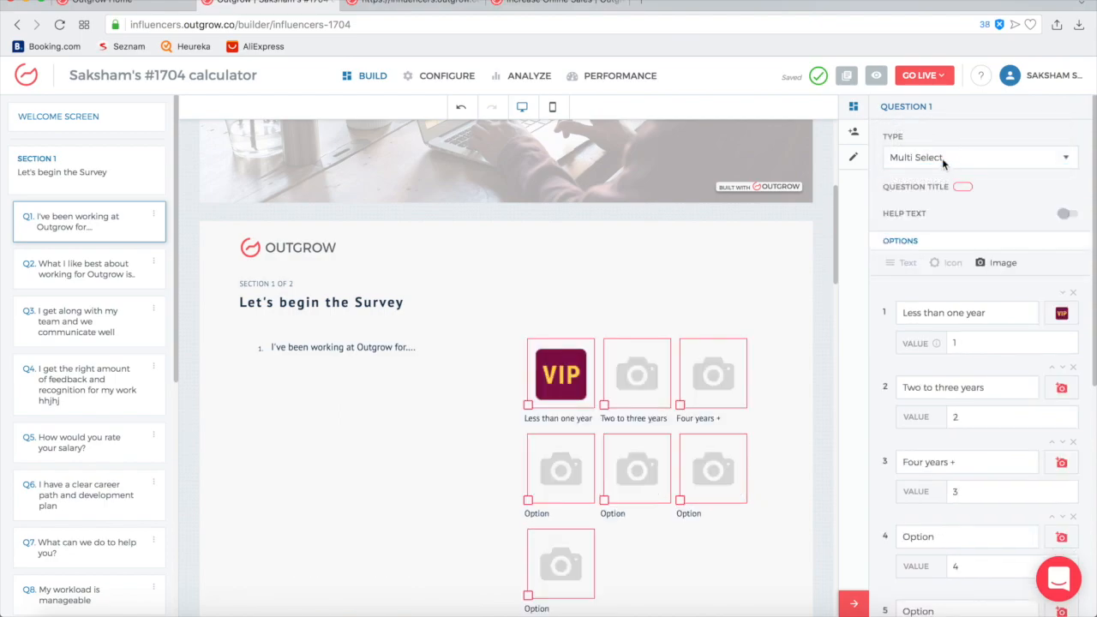
click(943, 158)
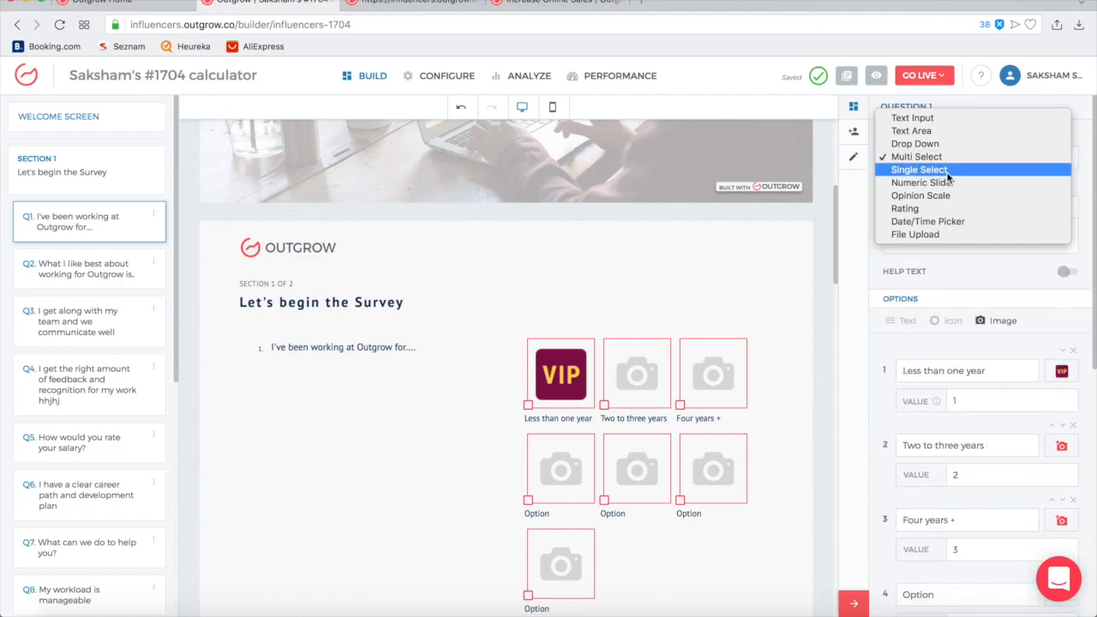
click(948, 176)
Step: Change question 1's type to Numeric Slider
click(981, 159)
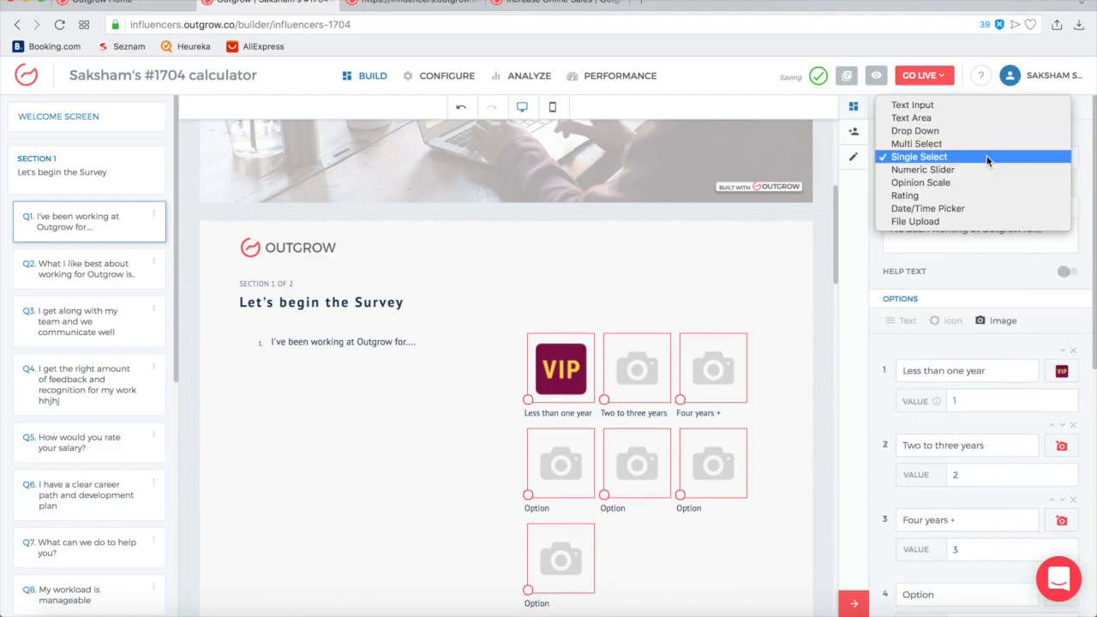
click(986, 169)
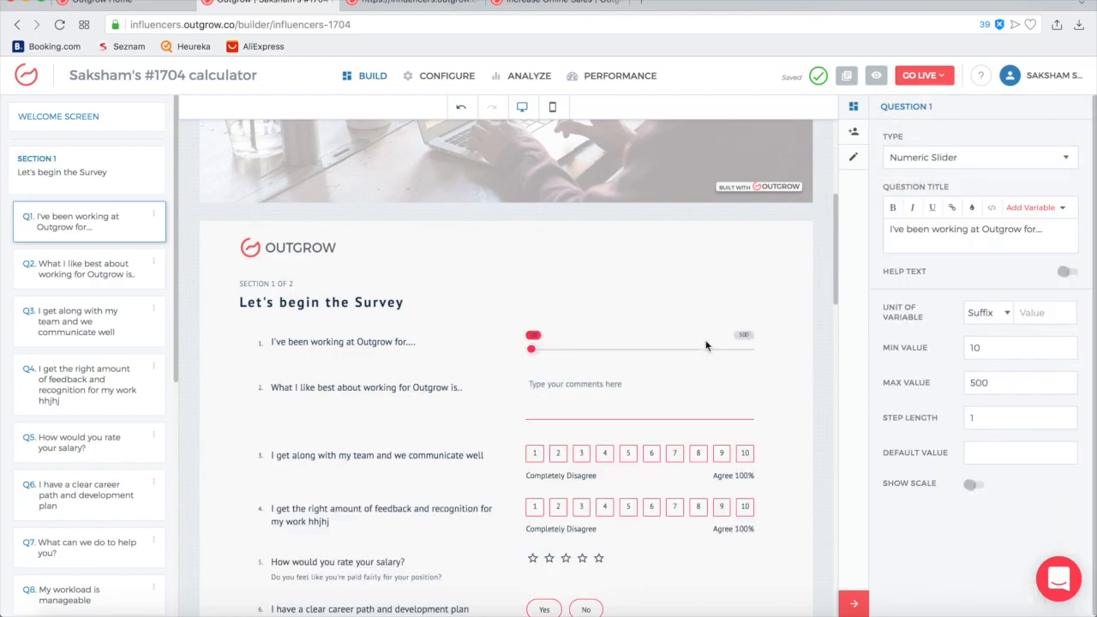
Step: Test question 1's numeric slider in the survey preview by moving its handle to higher values
scroll(710, 336, down, 1)
drag(532, 313, 589, 318)
scroll(590, 374, down, 1)
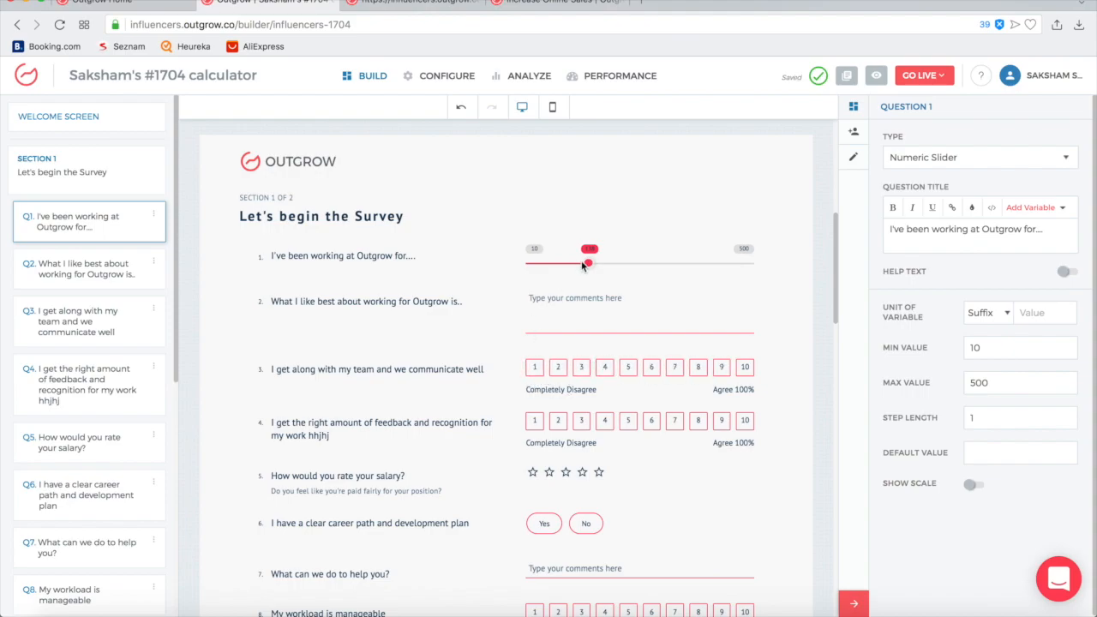
drag(588, 263, 641, 264)
Step: Set question 1's slider minimum to 0, its maximum to 10000 and its unit suffix to USD
double_click(980, 353)
double_click(1012, 382)
text(100)
click(1049, 313)
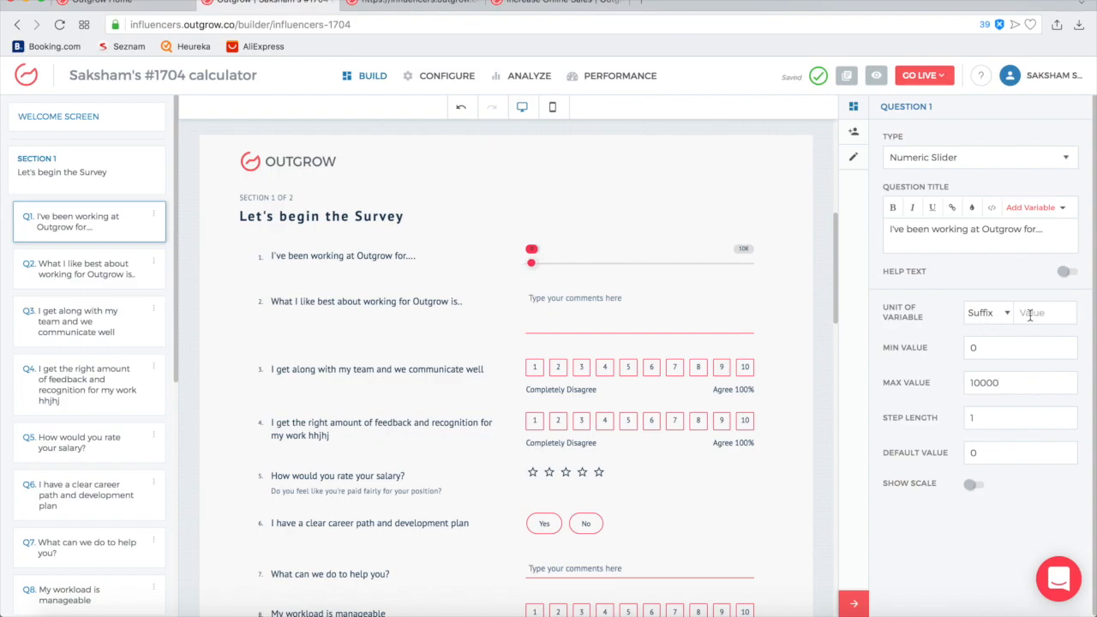
text(USD)
Step: Try the slider in the preview and set question 1's default value to 5000
double_click(1002, 456)
drag(532, 264, 615, 270)
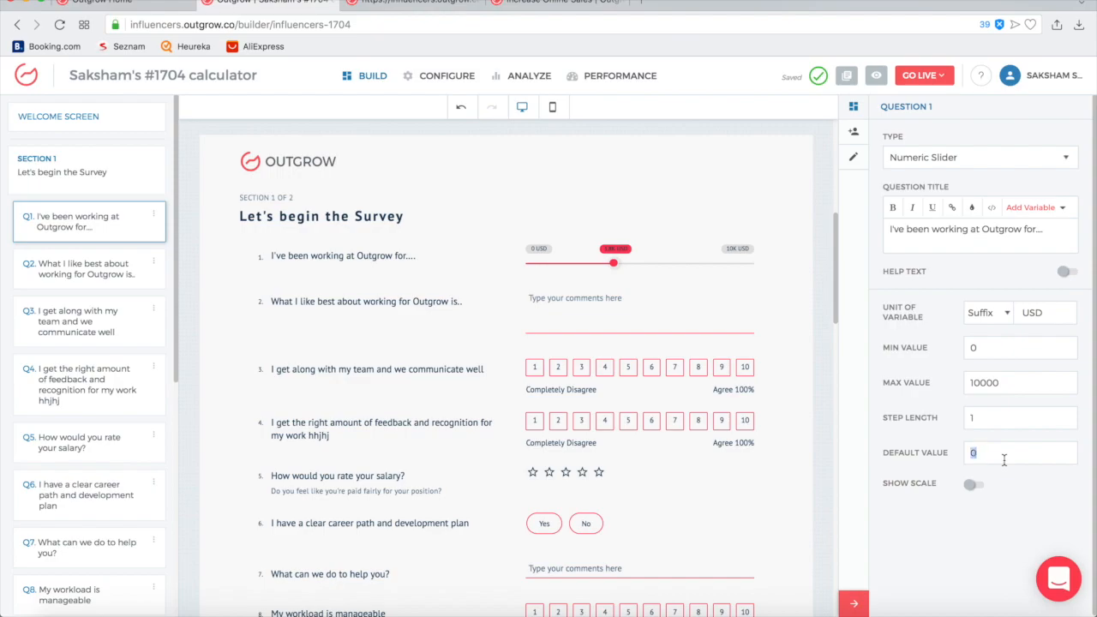
text(5000)
click(1040, 423)
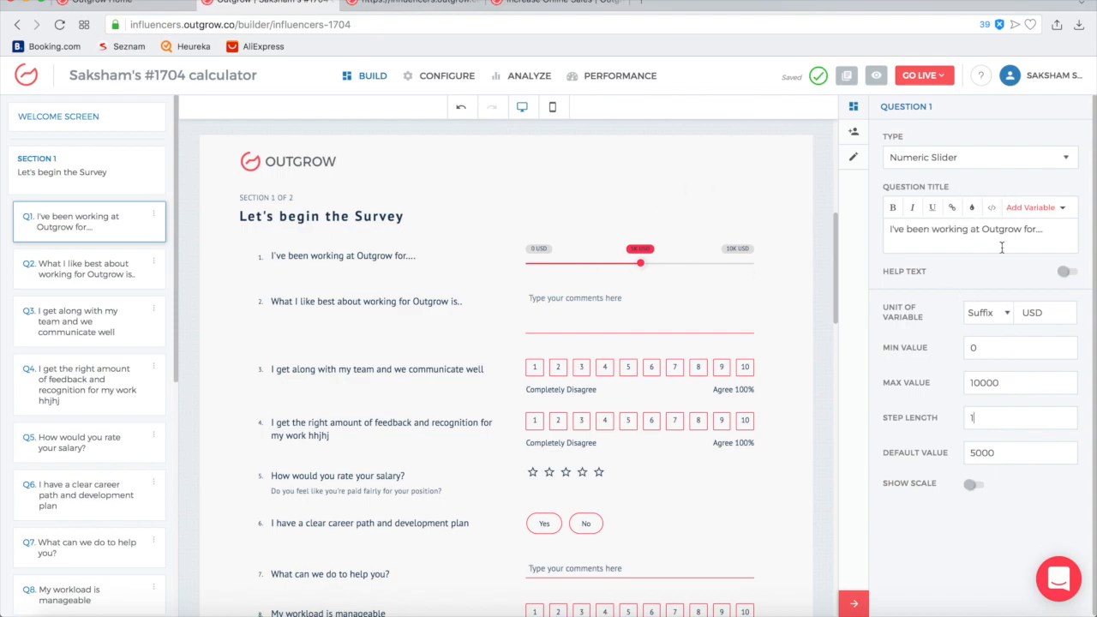
Step: Change question 1's type to Opinion Scale
click(960, 165)
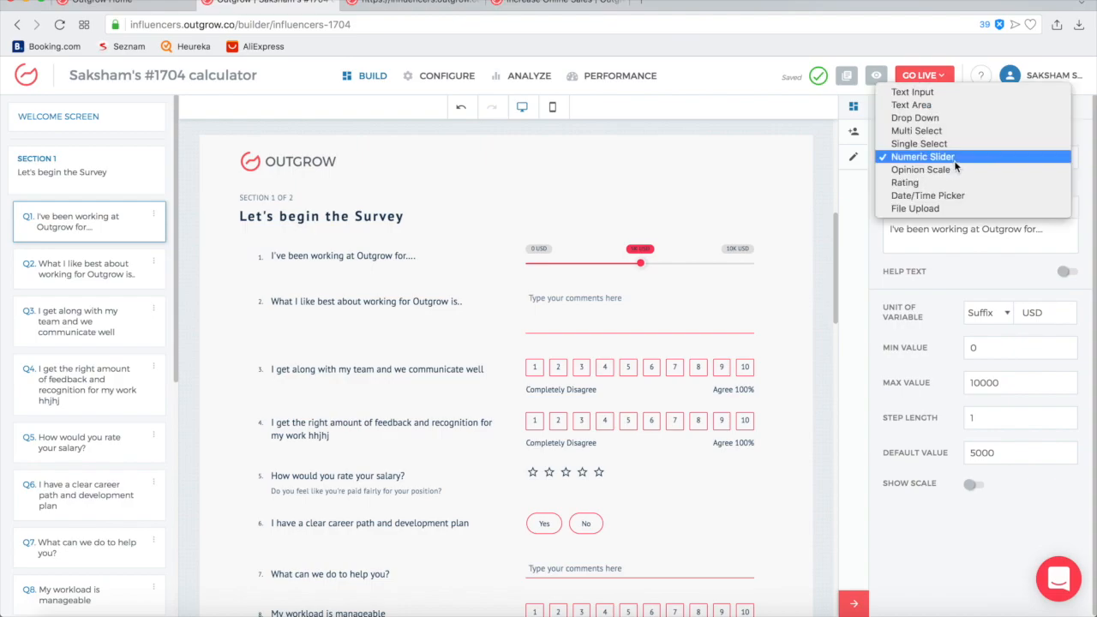
click(1091, 189)
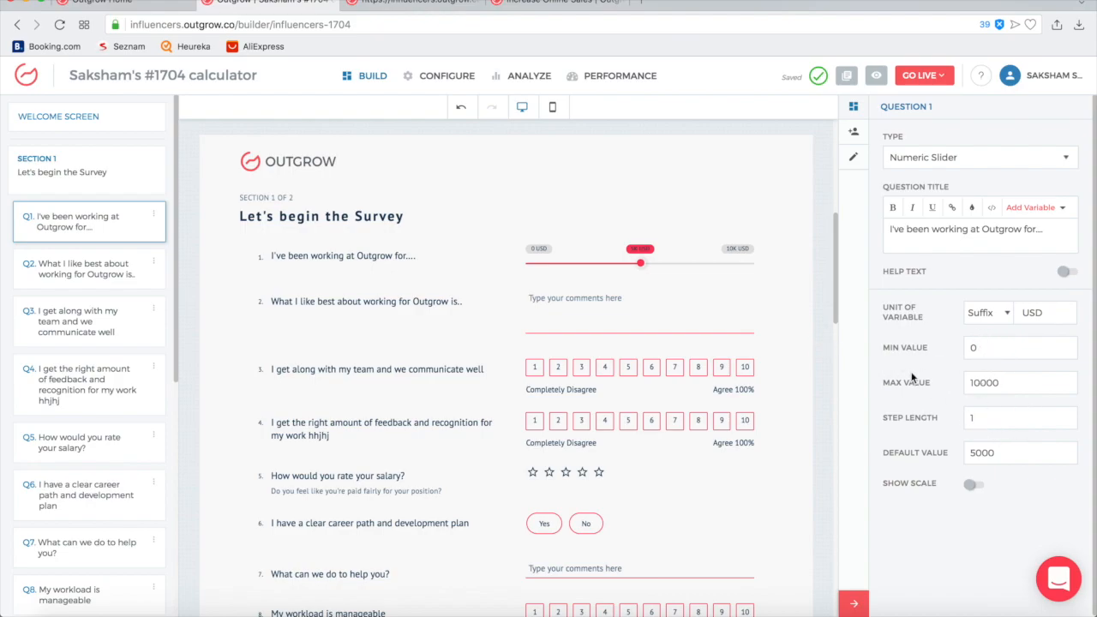
click(971, 156)
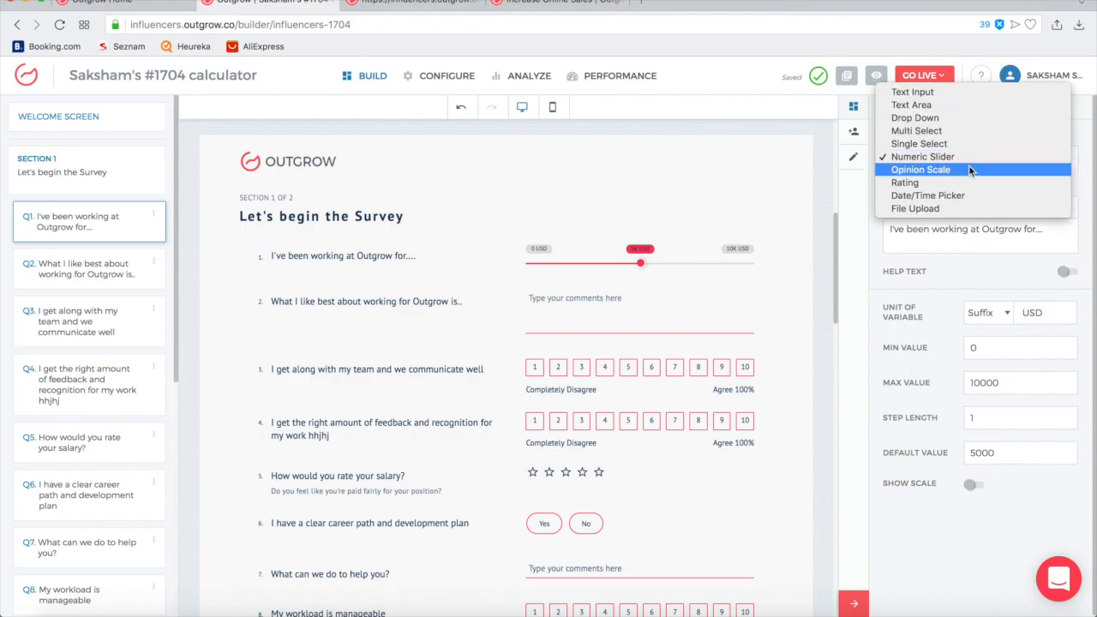
click(969, 169)
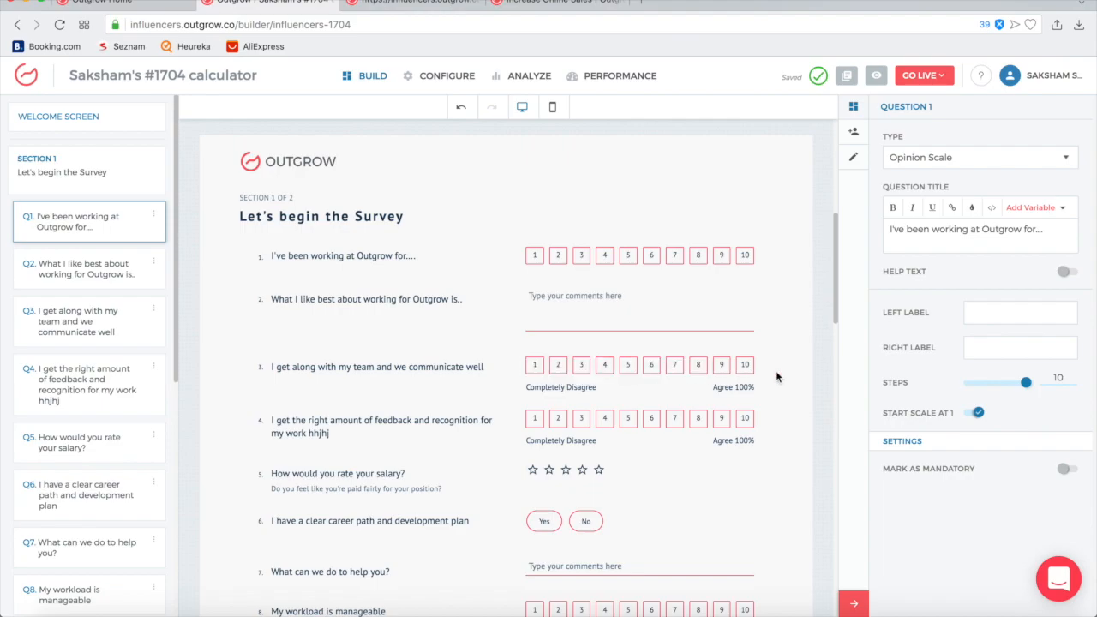
Step: Change question 1's type to Rating and choose the alarm clock as its rating icon
click(966, 161)
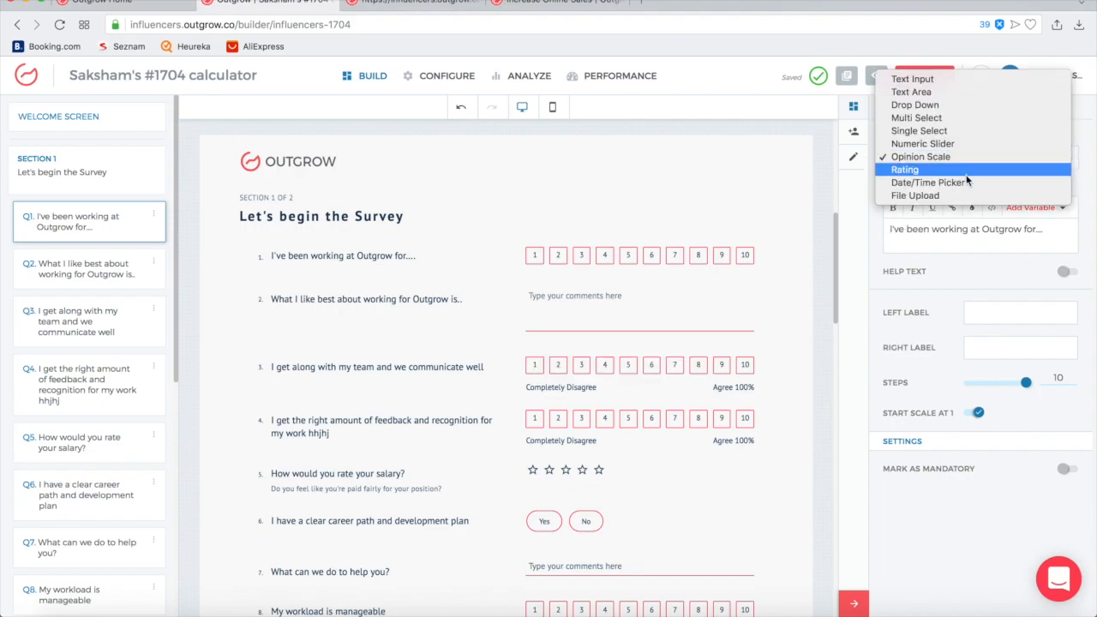
click(967, 170)
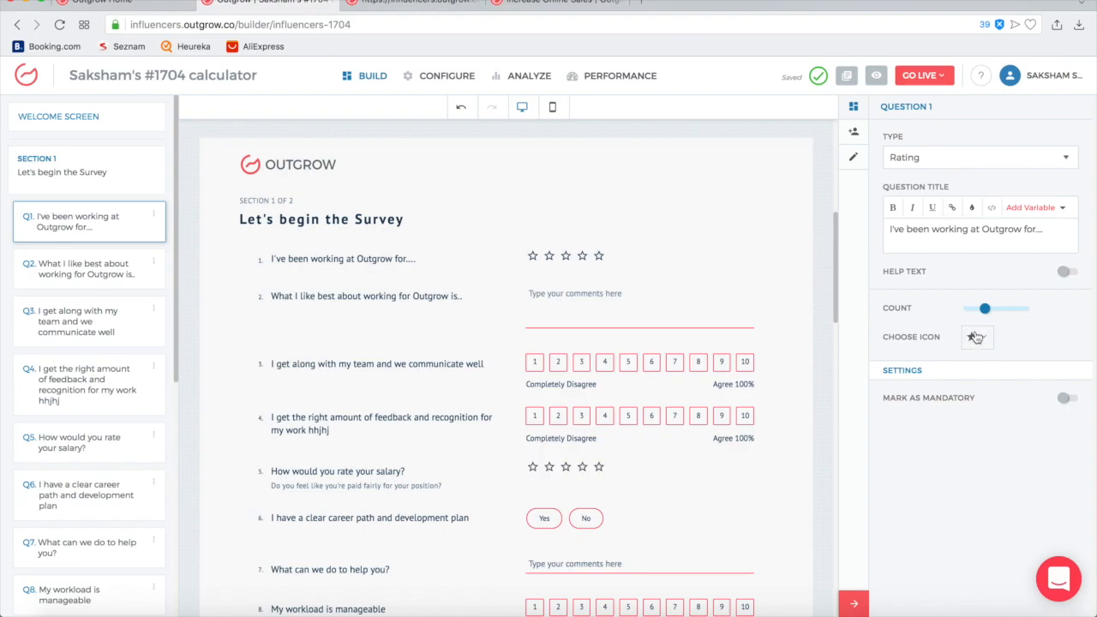
click(985, 338)
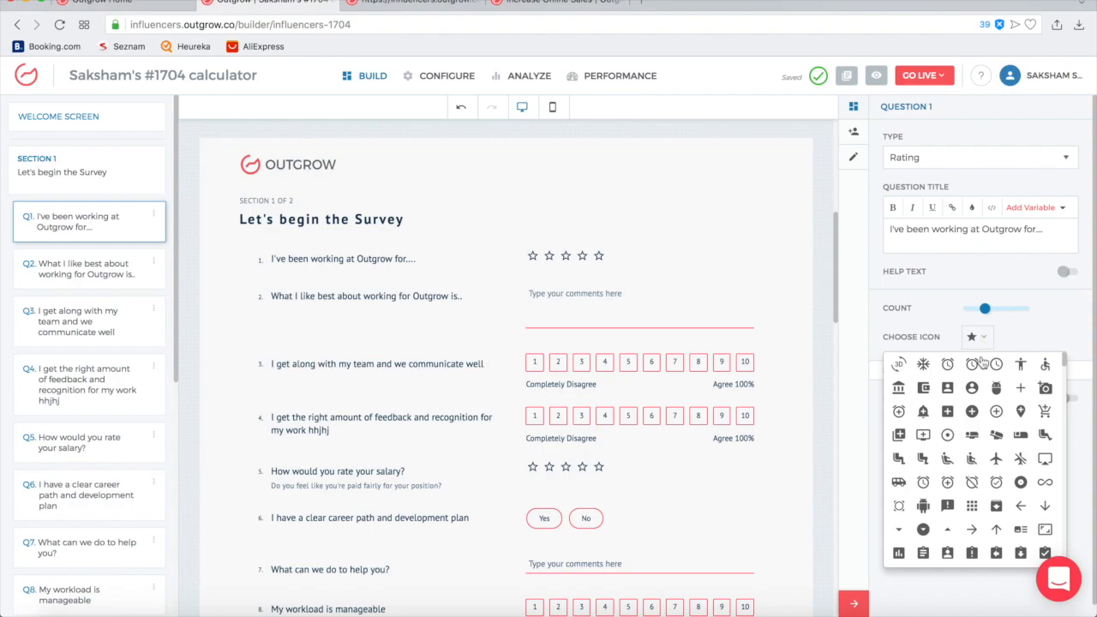
scroll(995, 454, down, 1)
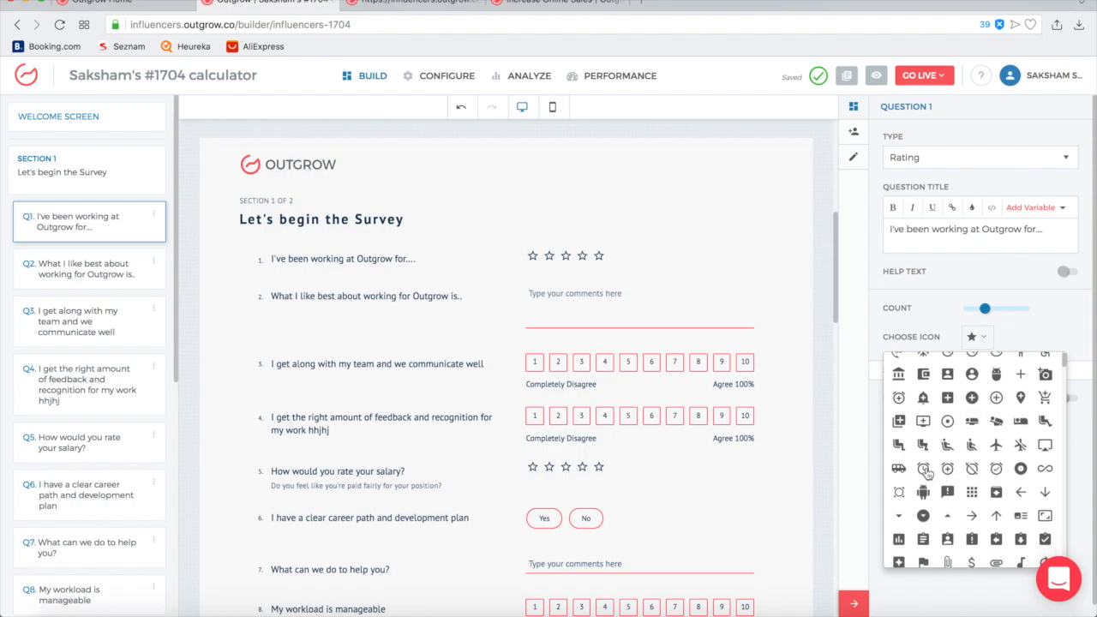
click(924, 469)
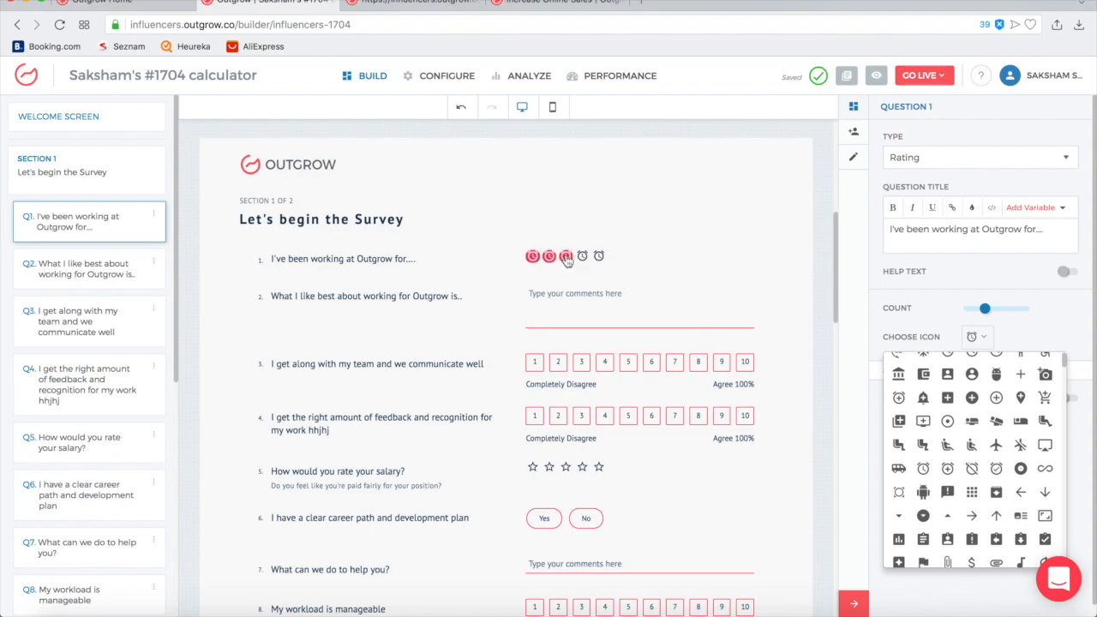
Step: Change question 1's type to Date/Time Picker
click(958, 159)
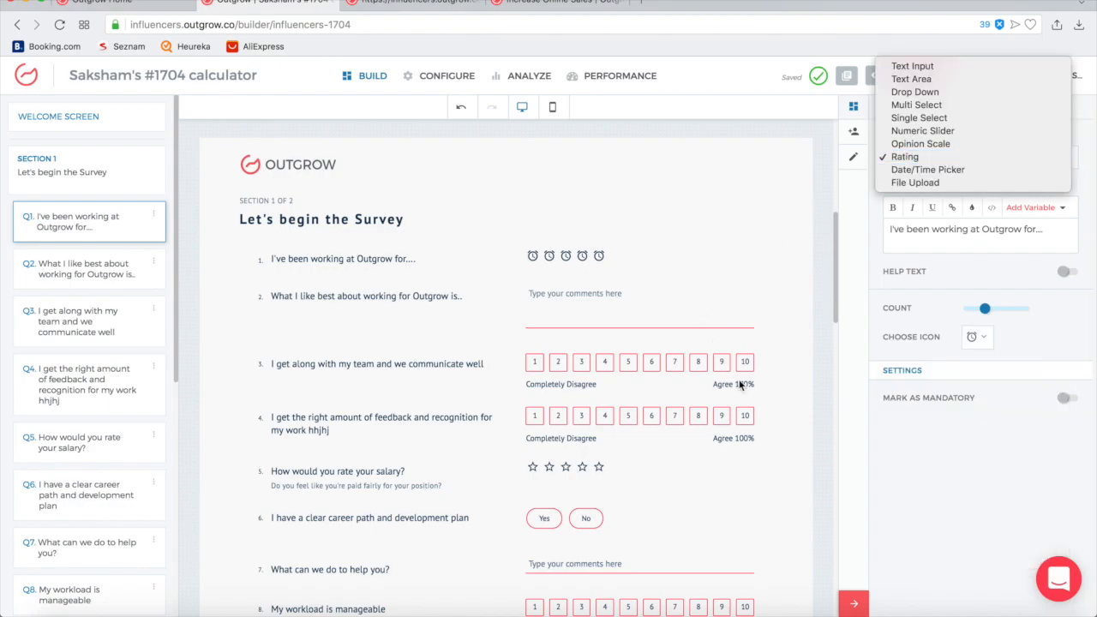
scroll(765, 417, down, 2)
scroll(766, 416, down, 2)
scroll(776, 267, up, 5)
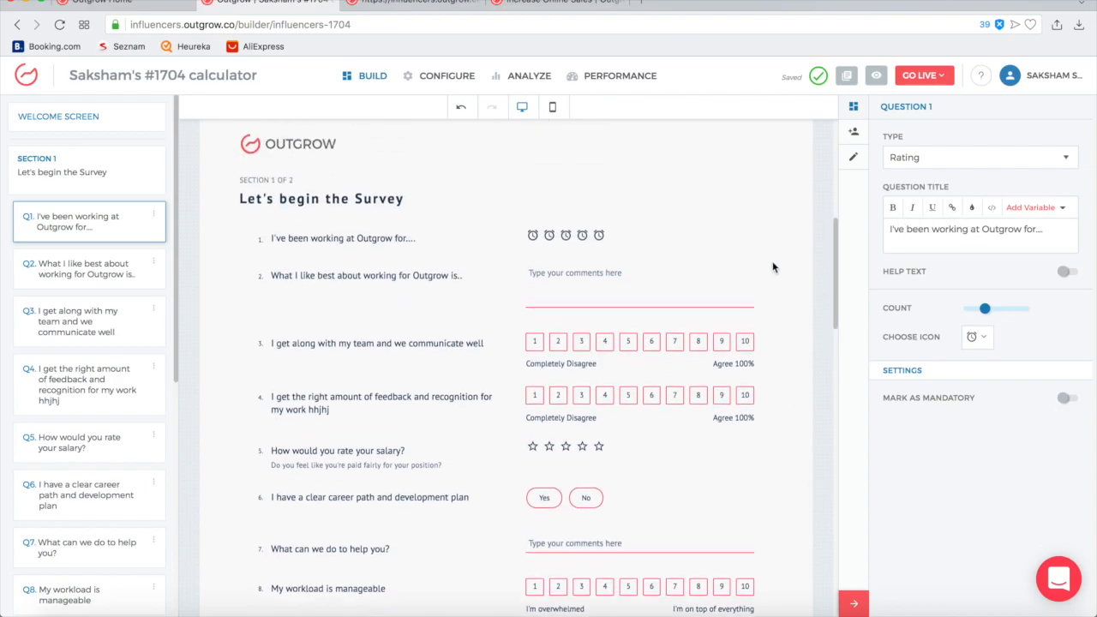
click(924, 158)
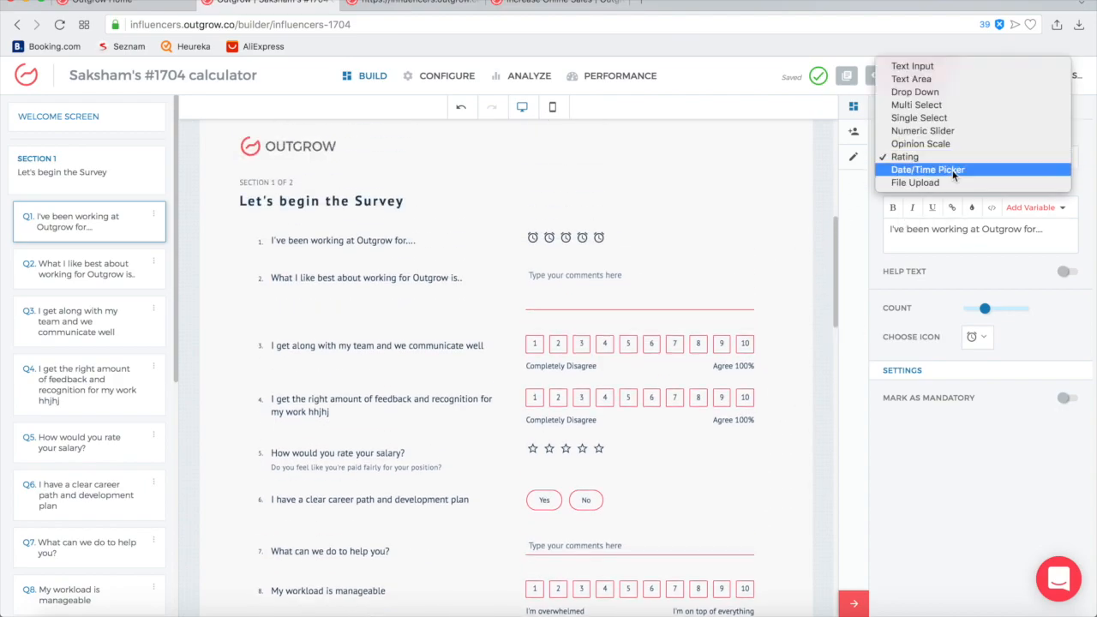
click(952, 170)
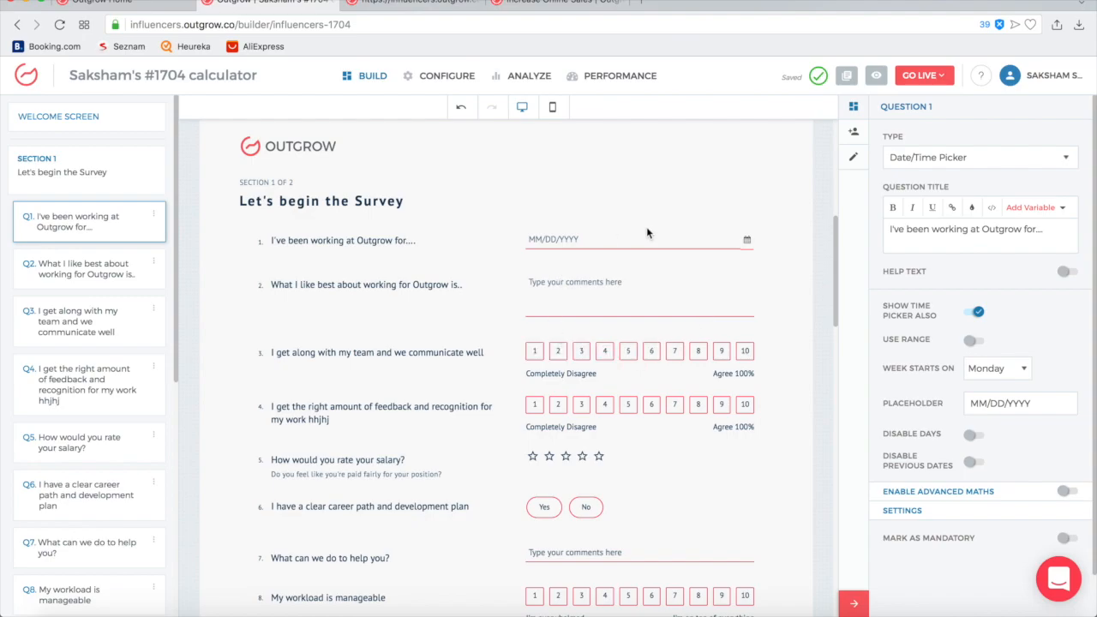
Step: Check question 1's calendar and time selection in the survey preview, then close the picker
click(749, 245)
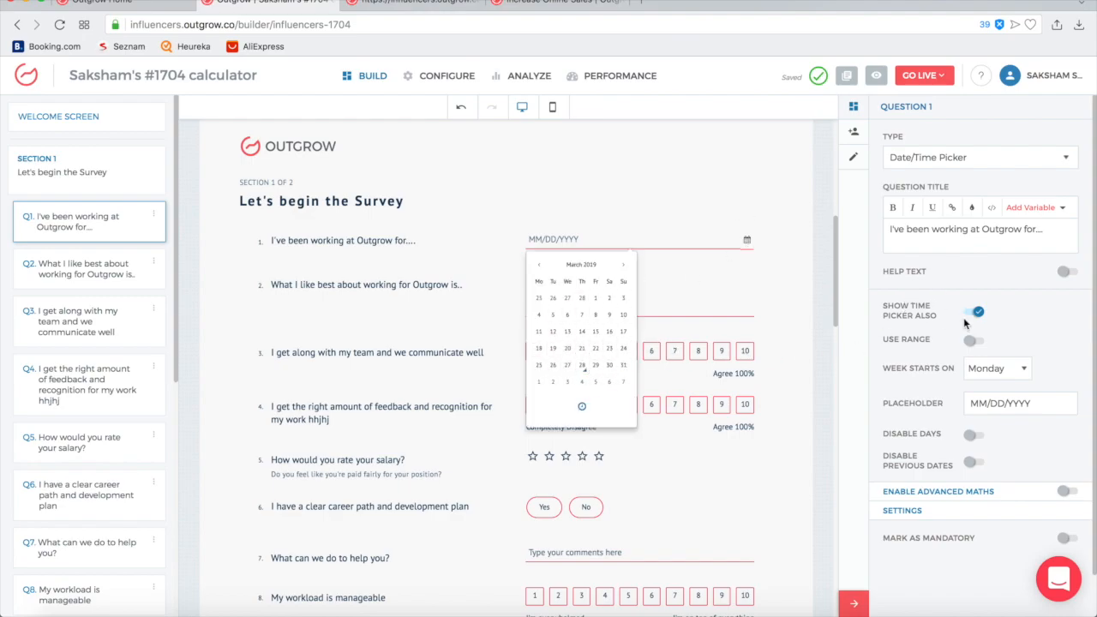
click(584, 413)
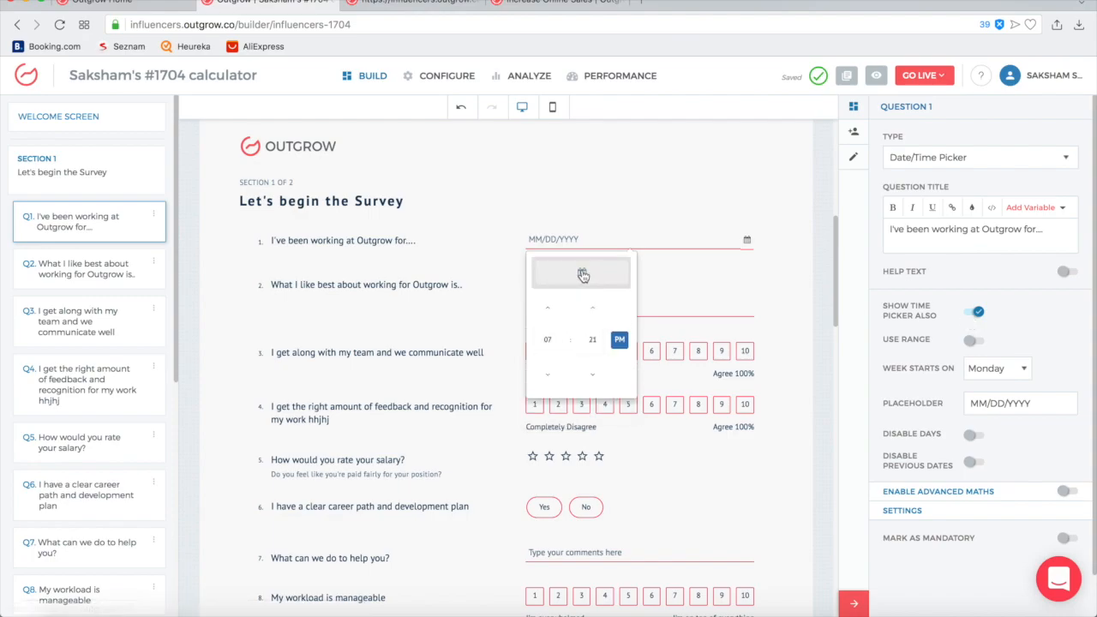
click(583, 274)
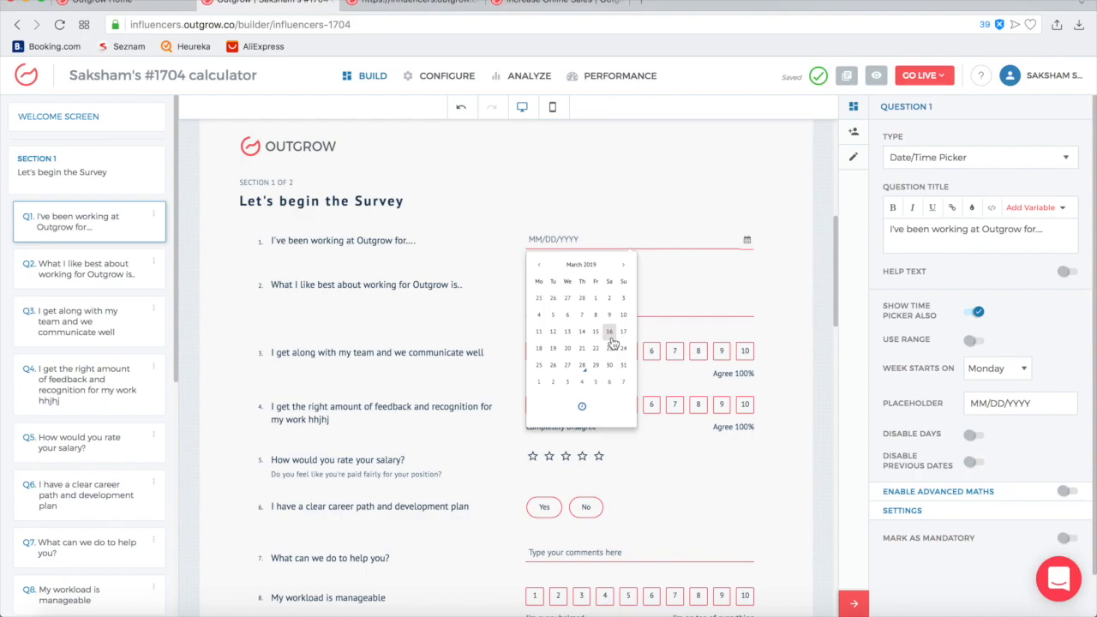
click(735, 276)
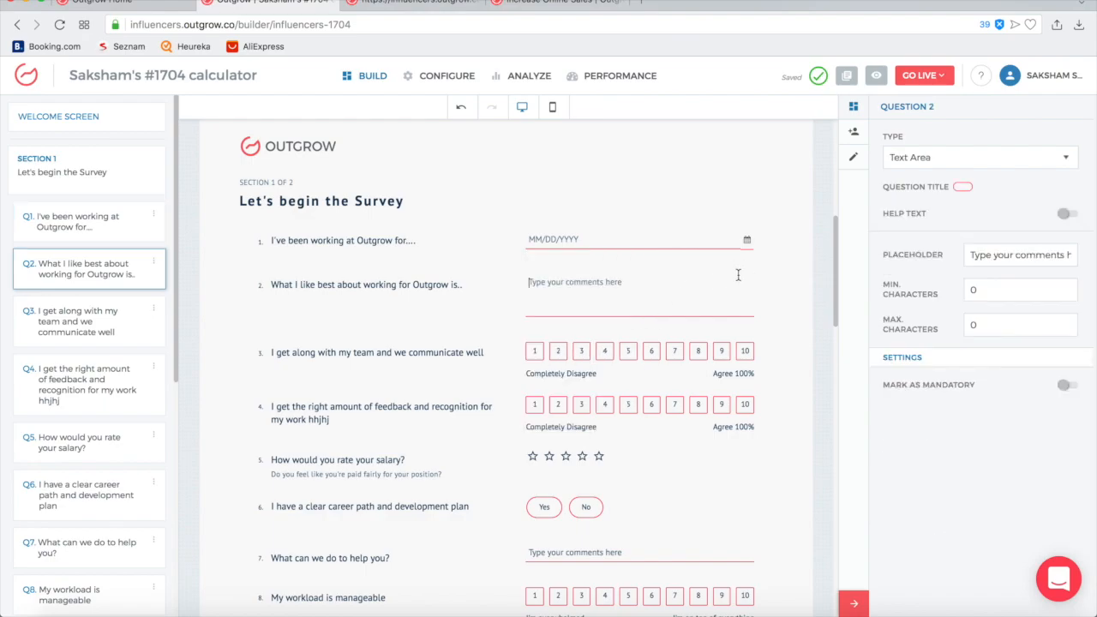
Step: Change question 1's type to File Upload and look over the section's questions in the preview
click(376, 247)
click(940, 159)
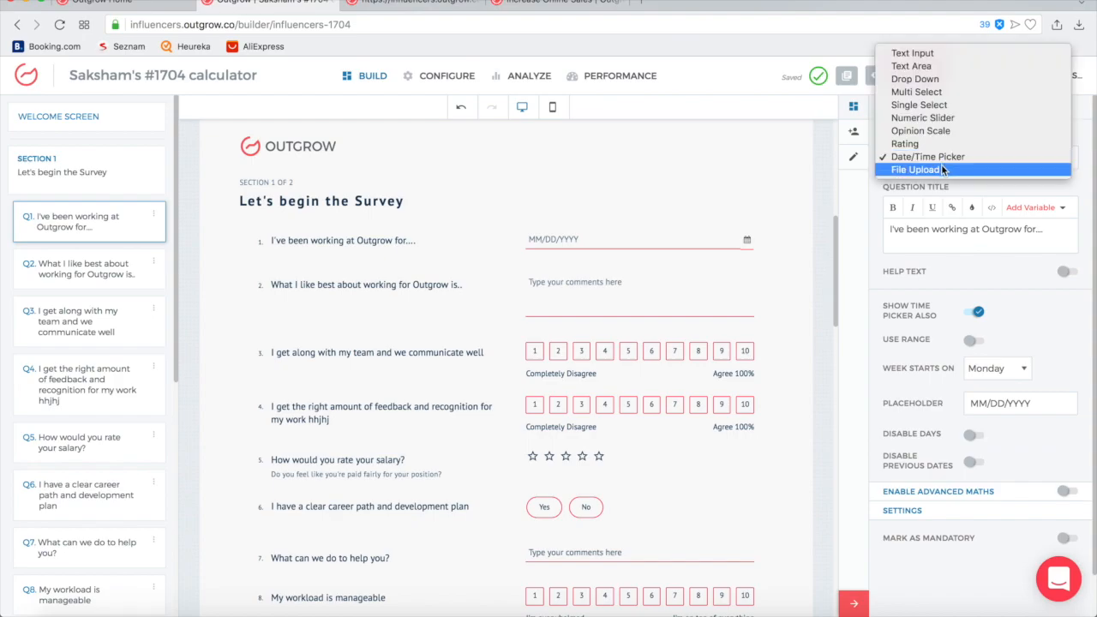
click(916, 170)
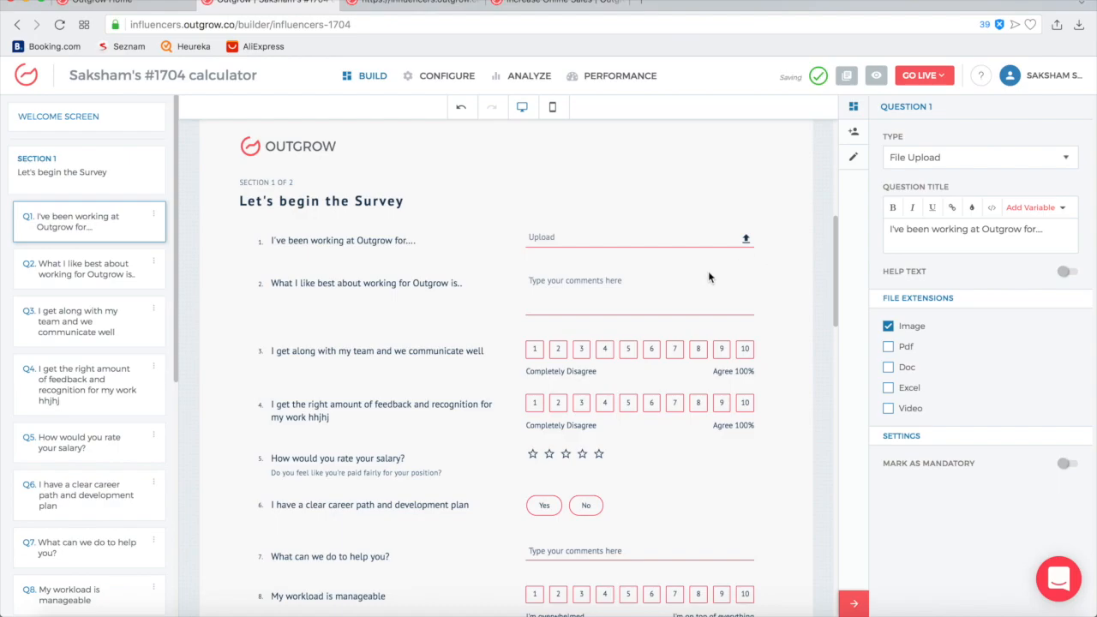
scroll(609, 335, down, 3)
scroll(610, 335, down, 1)
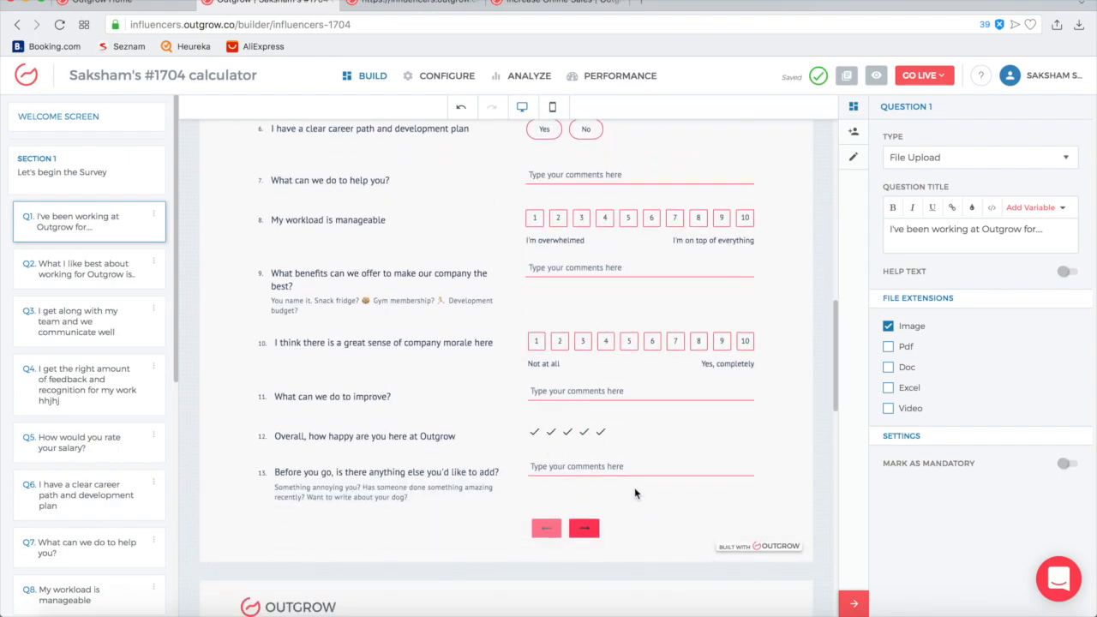
scroll(635, 493, up, 5)
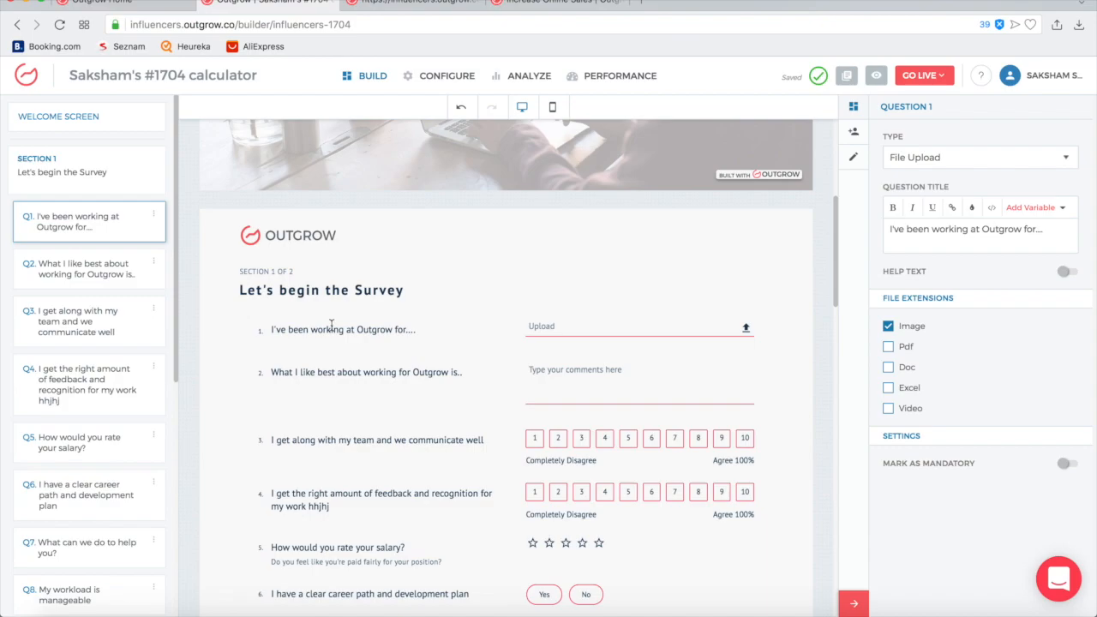
Step: Allow Pdf, Doc, Excel and Video files in addition to images for question 1's upload
click(888, 347)
click(889, 368)
click(890, 388)
click(927, 159)
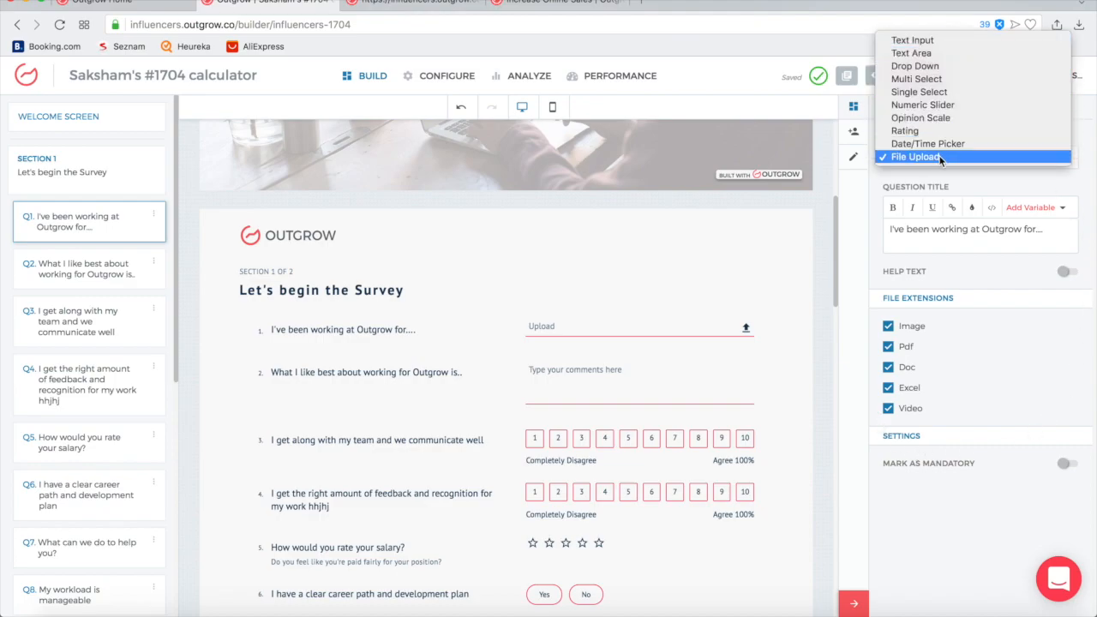
click(788, 280)
Step: Review the whole survey preview from the welcome screen to the closing pages, including question 4's settings
scroll(788, 281, up, 3)
scroll(786, 276, up, 2)
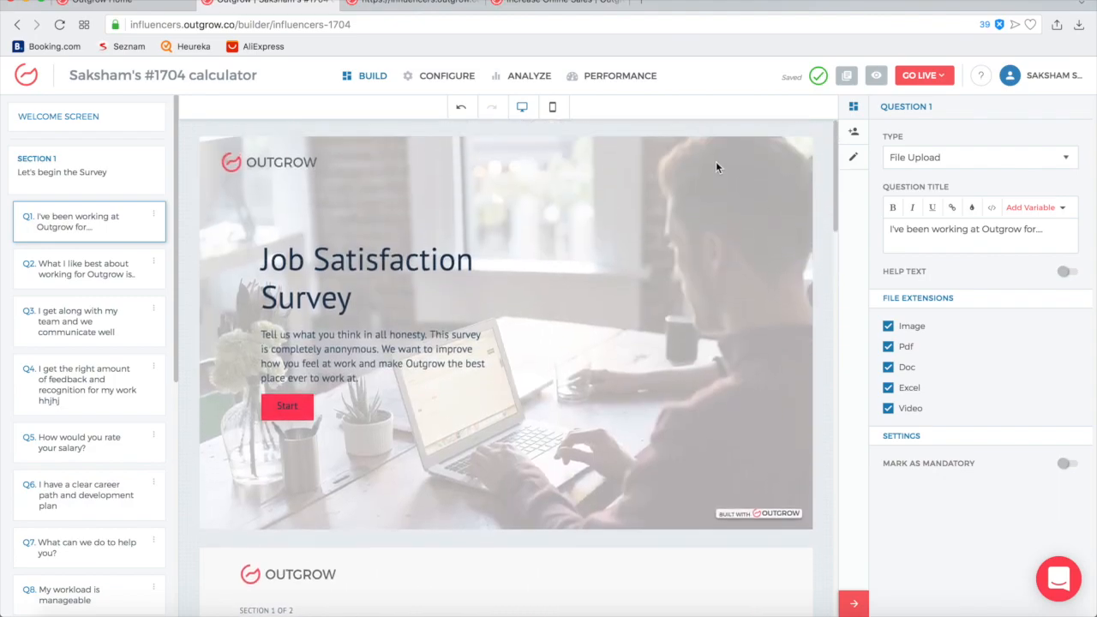
scroll(596, 294, down, 10)
scroll(596, 294, up, 6)
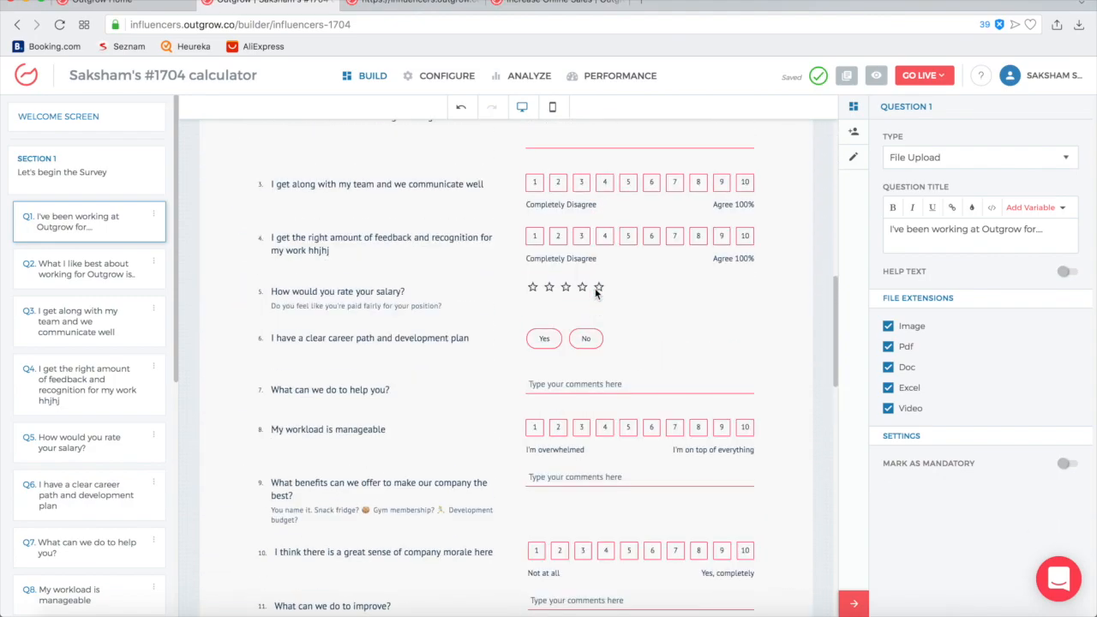
scroll(596, 294, down, 10)
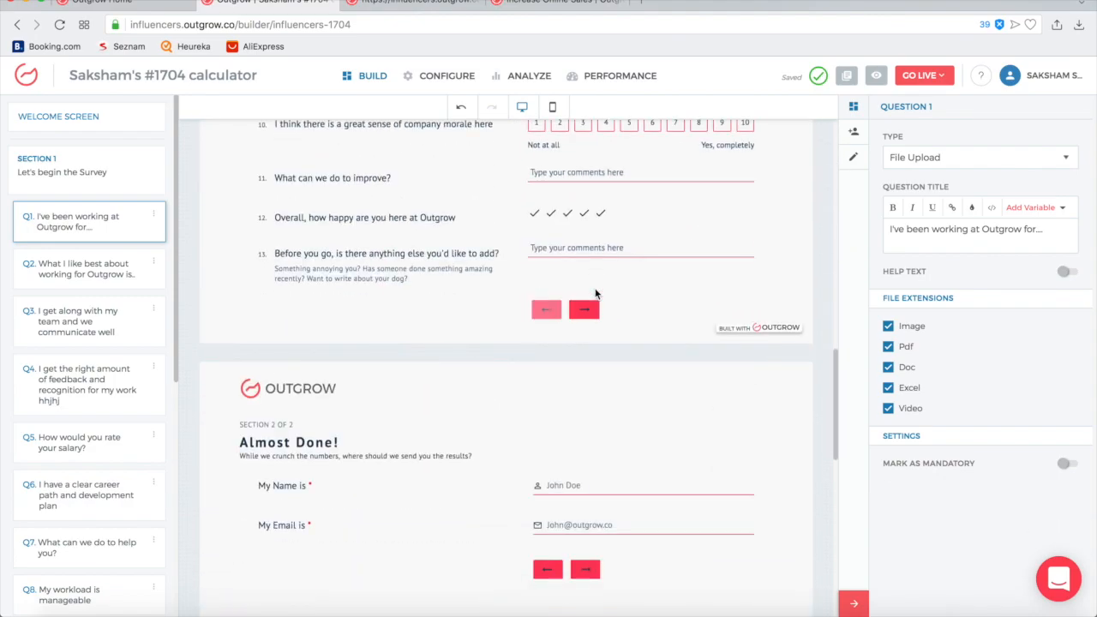
scroll(596, 294, down, 7)
scroll(596, 294, up, 12)
scroll(596, 294, up, 3)
scroll(595, 291, down, 2)
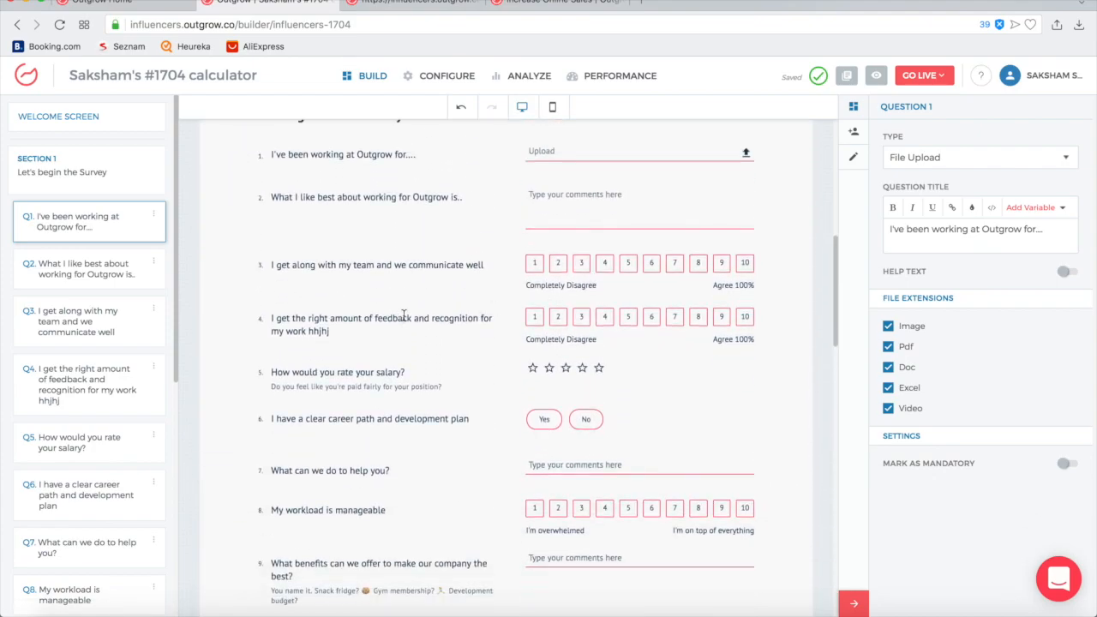
click(403, 316)
scroll(619, 295, up, 4)
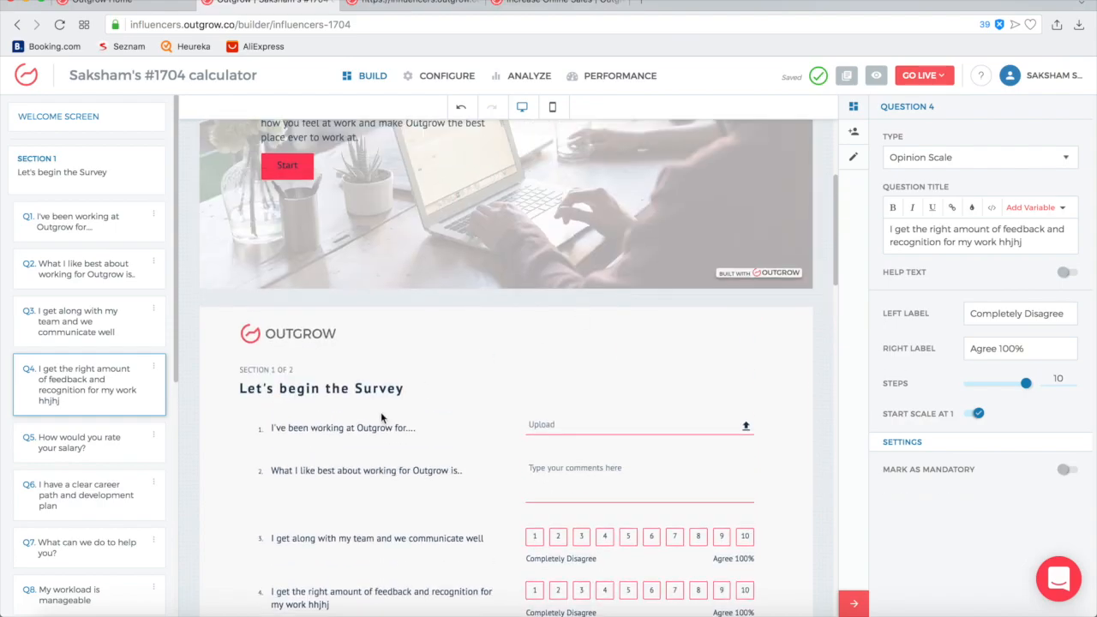
Step: Change question 1's type to Multi Select and look through the survey preview down to the closing pages
click(366, 428)
click(938, 158)
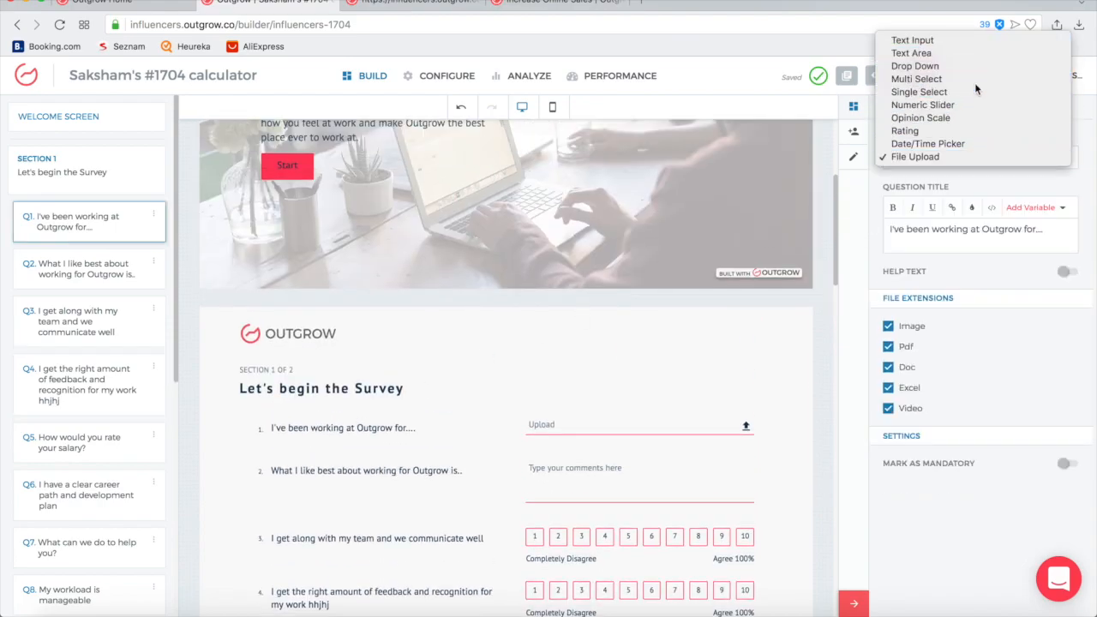
click(975, 82)
scroll(758, 314, down, 15)
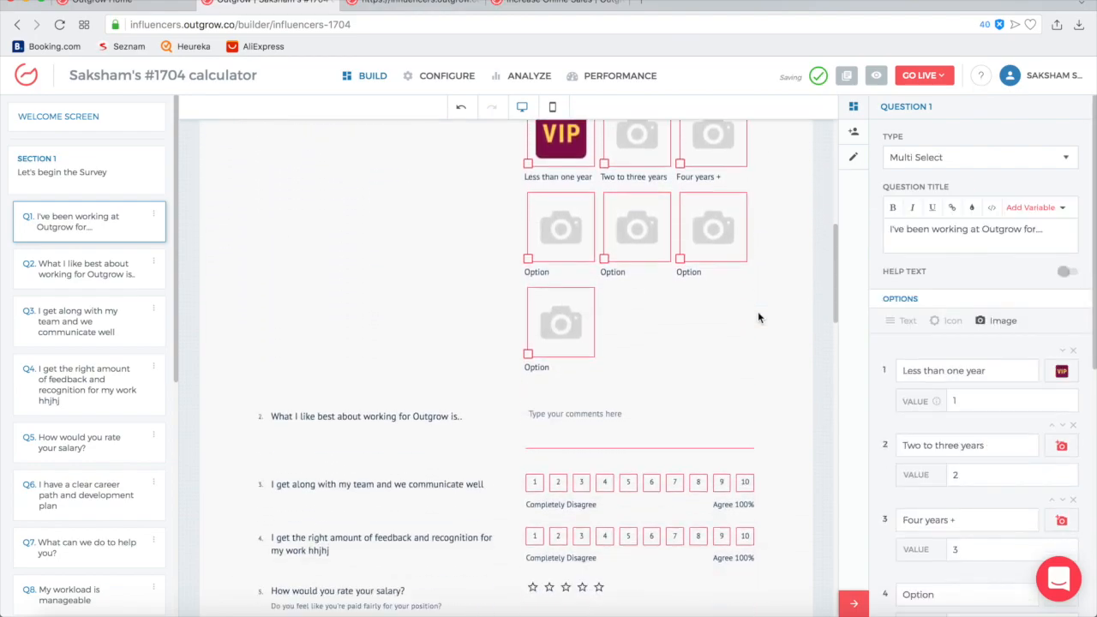
scroll(758, 318, down, 2)
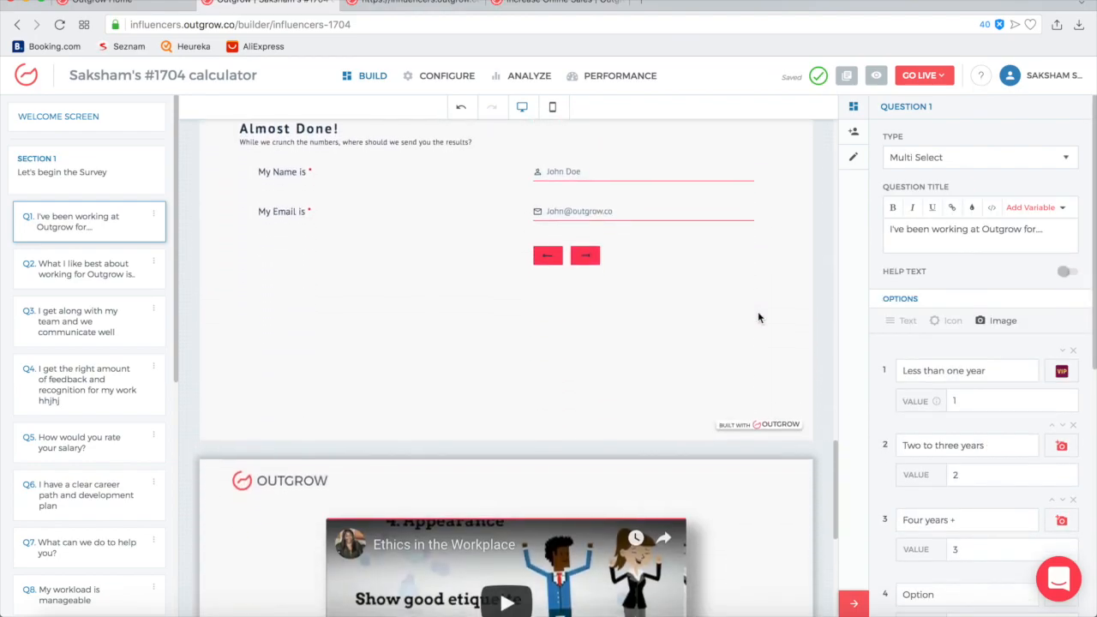
scroll(710, 321, up, 2)
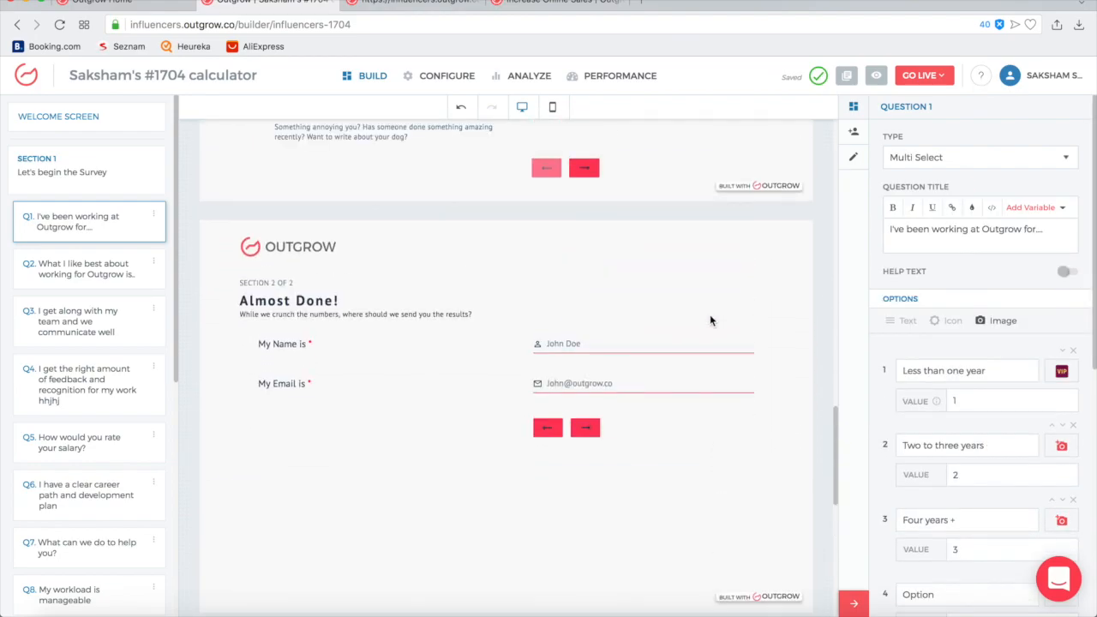
Step: Open the lead generation form's properties and look through the survey outline from the welcome screen to the result
click(374, 317)
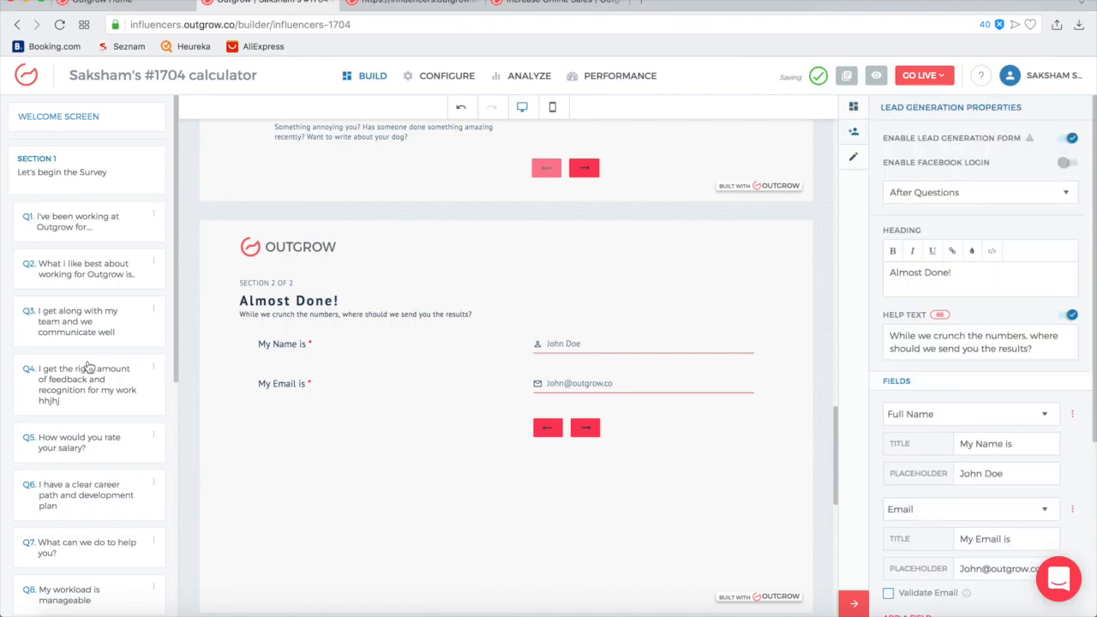
scroll(94, 364, down, 7)
scroll(68, 363, down, 3)
scroll(98, 312, up, 10)
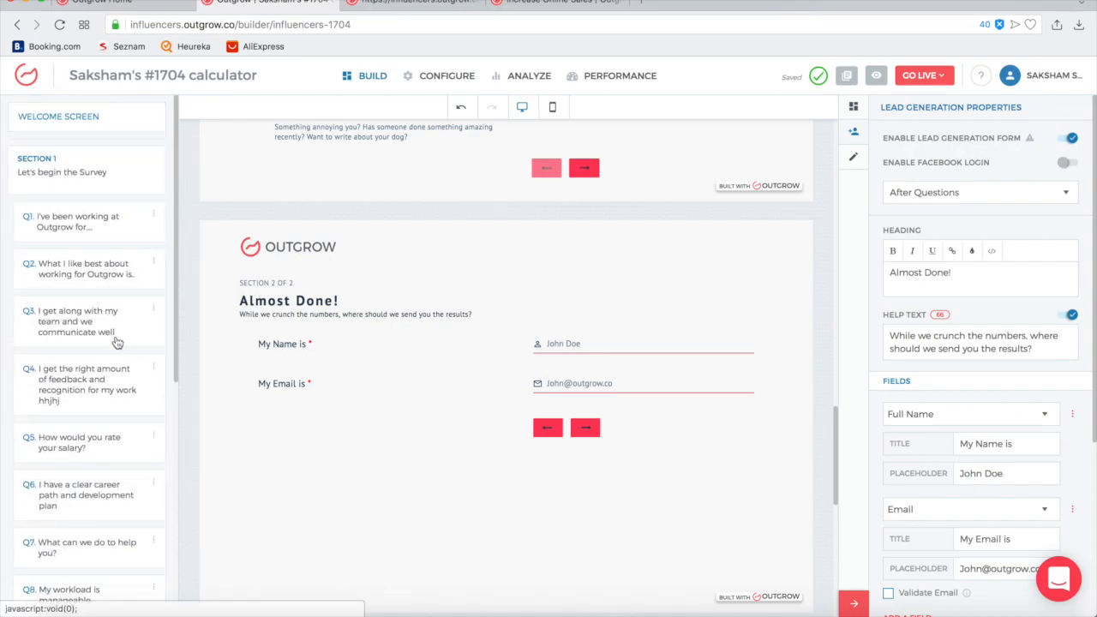
scroll(113, 333, down, 5)
scroll(116, 336, up, 8)
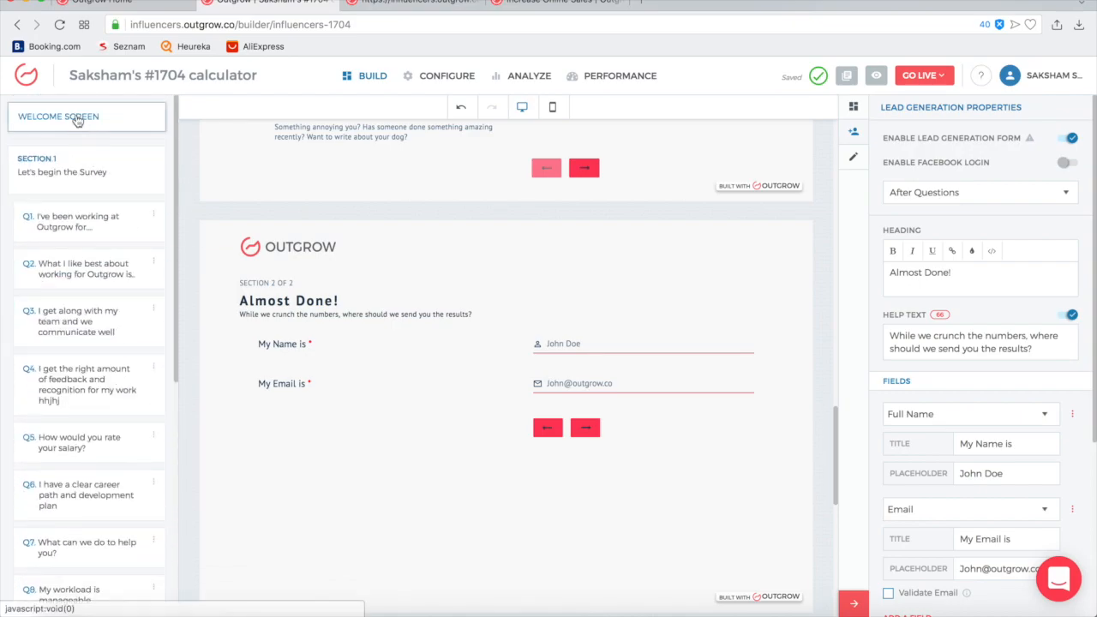
scroll(70, 300, down, 1)
scroll(70, 302, down, 8)
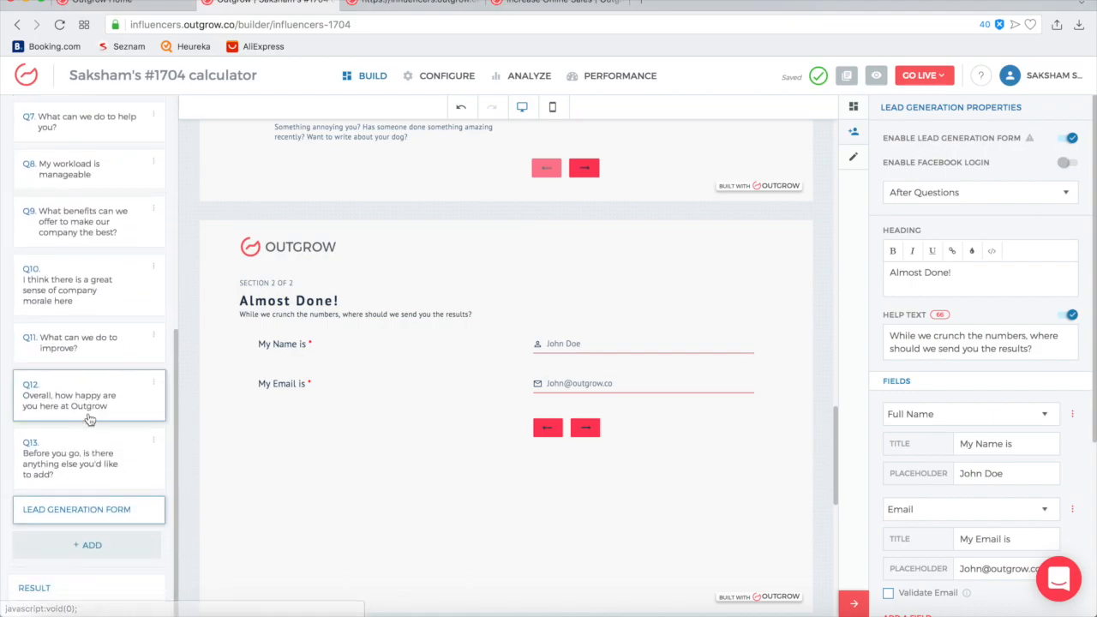
Step: Review the preview of section 1's questions and add a new section to the survey
click(91, 549)
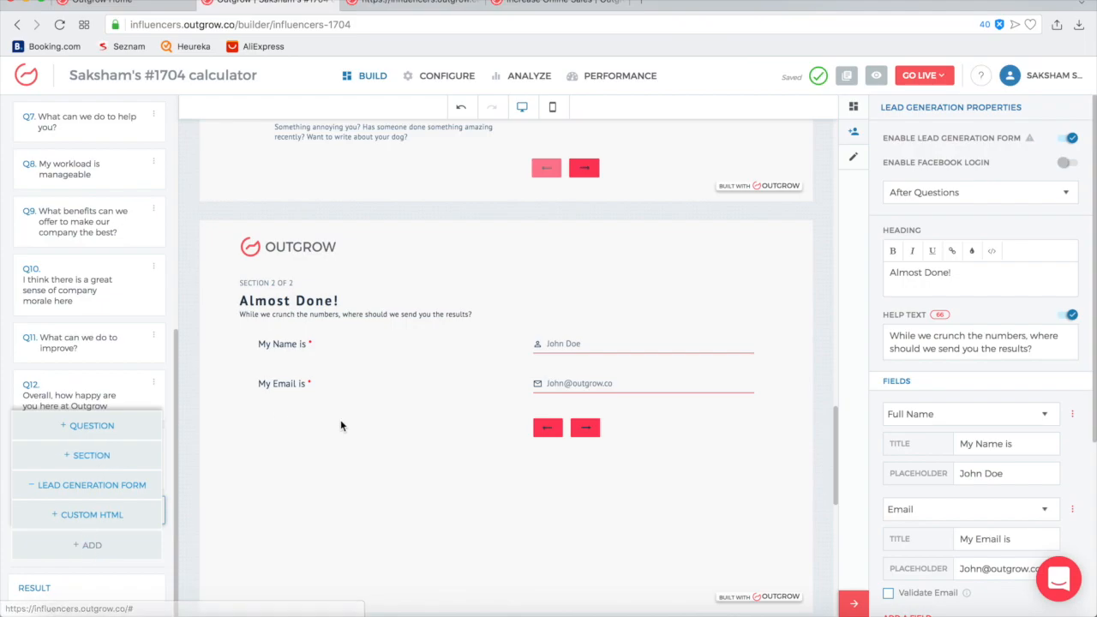
scroll(341, 425, up, 5)
scroll(340, 426, down, 2)
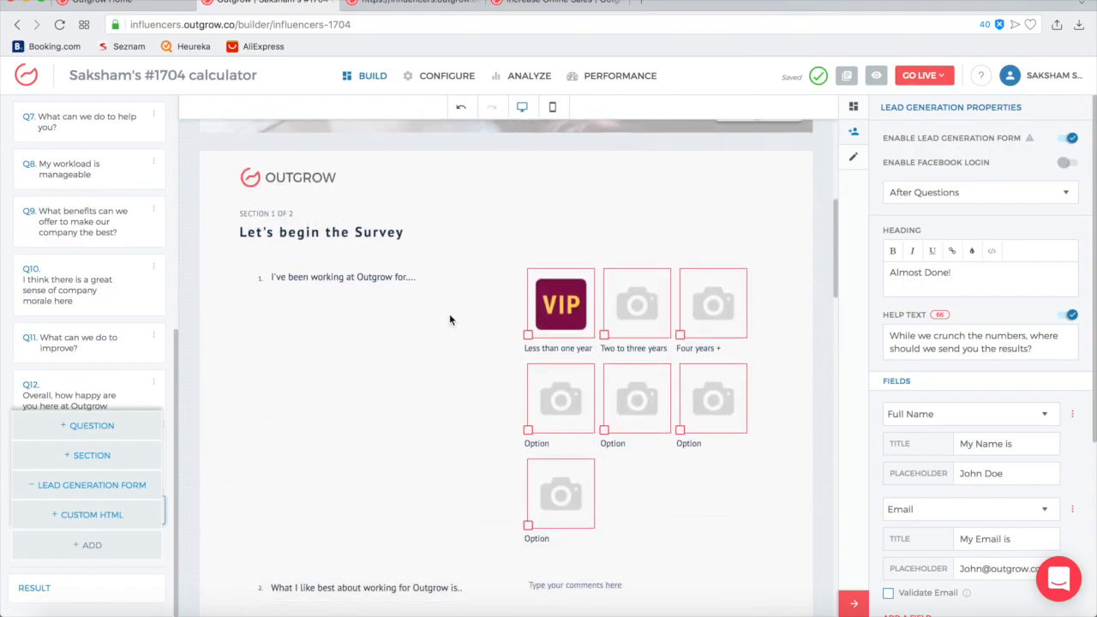
scroll(449, 315, down, 5)
scroll(449, 314, down, 5)
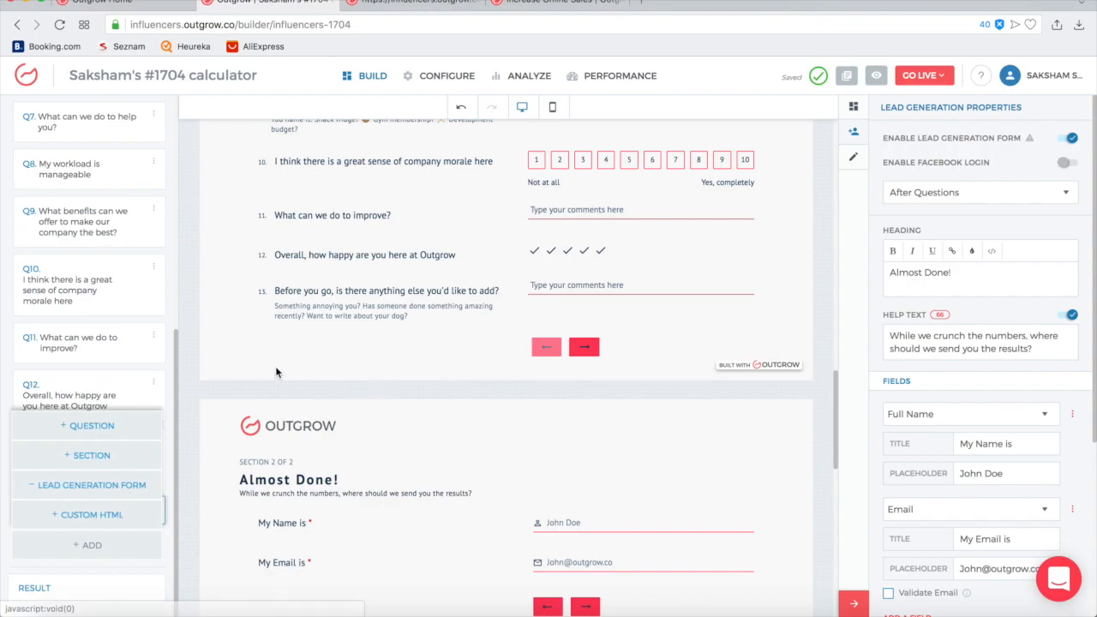
click(89, 455)
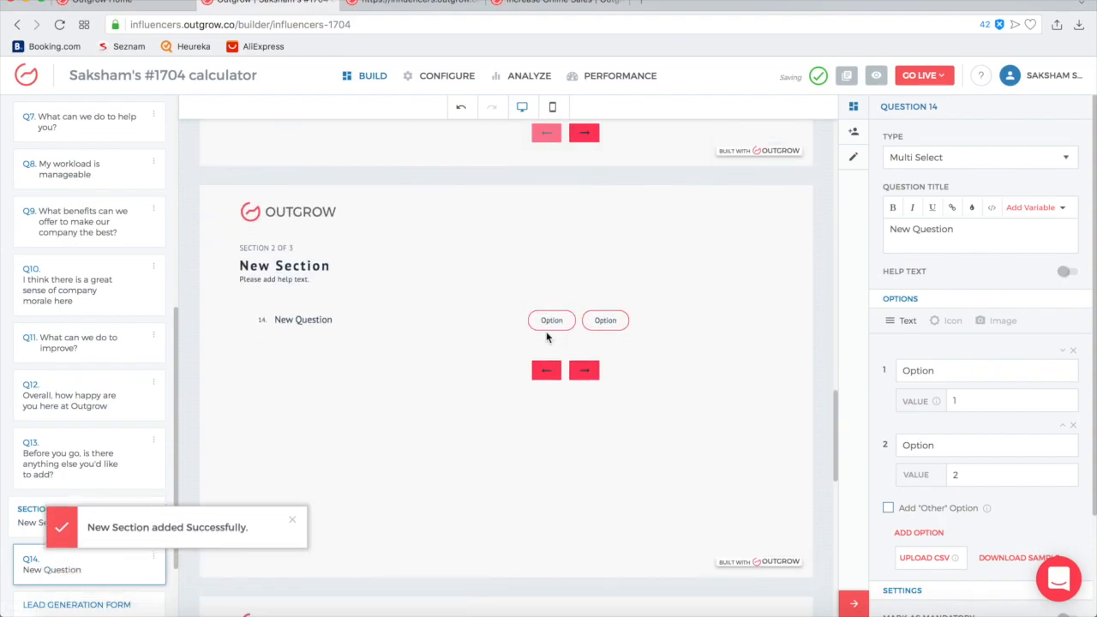
Step: Examine the new section with question 14 and compare it with section 1's questions and settings in the preview
scroll(411, 413, up, 2)
scroll(380, 421, down, 4)
scroll(377, 418, up, 4)
scroll(377, 418, up, 20)
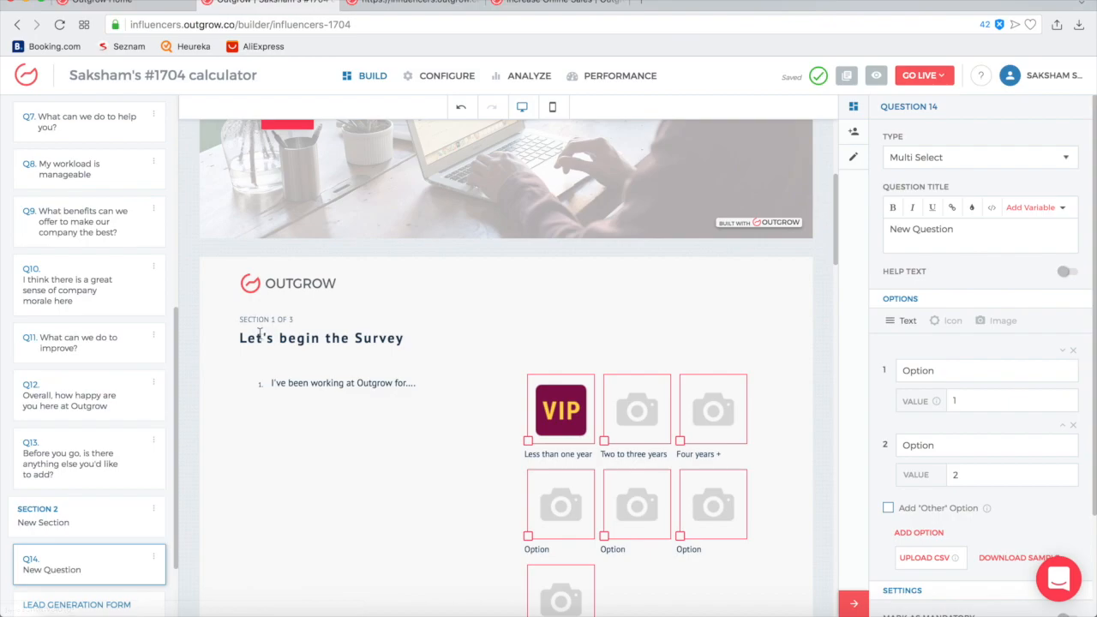
scroll(384, 318, down, 15)
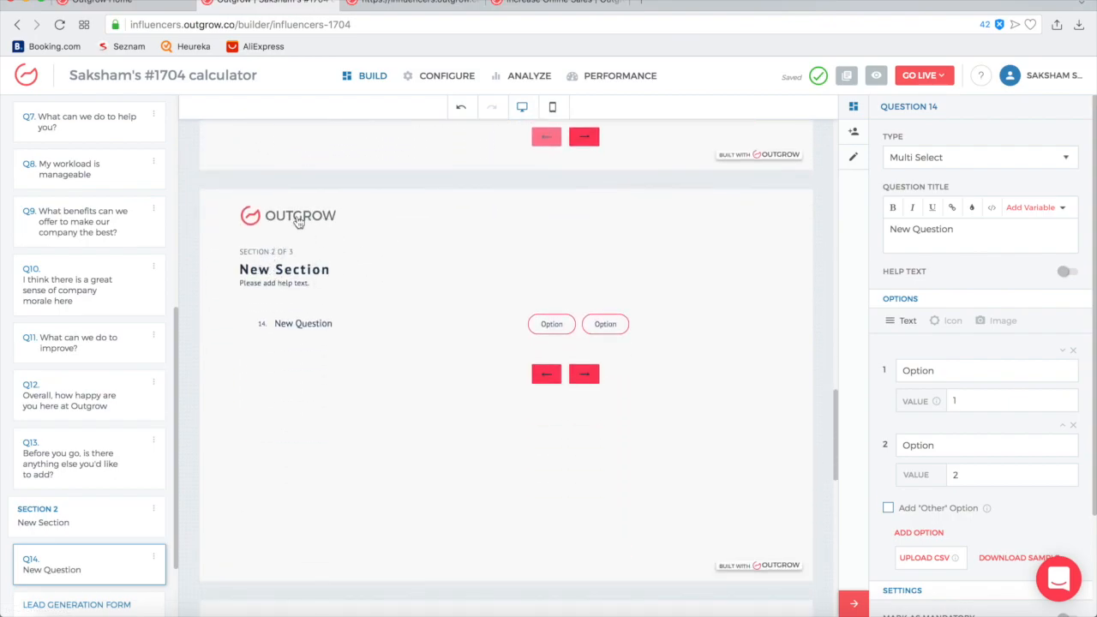
scroll(122, 403, down, 2)
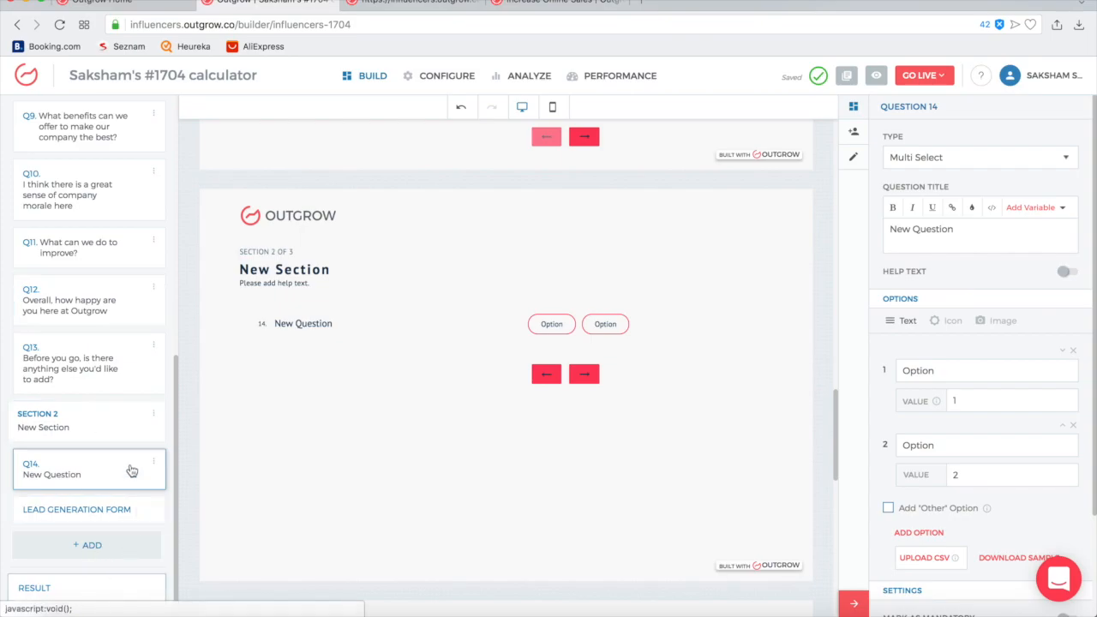
scroll(375, 497, up, 1)
scroll(374, 497, up, 15)
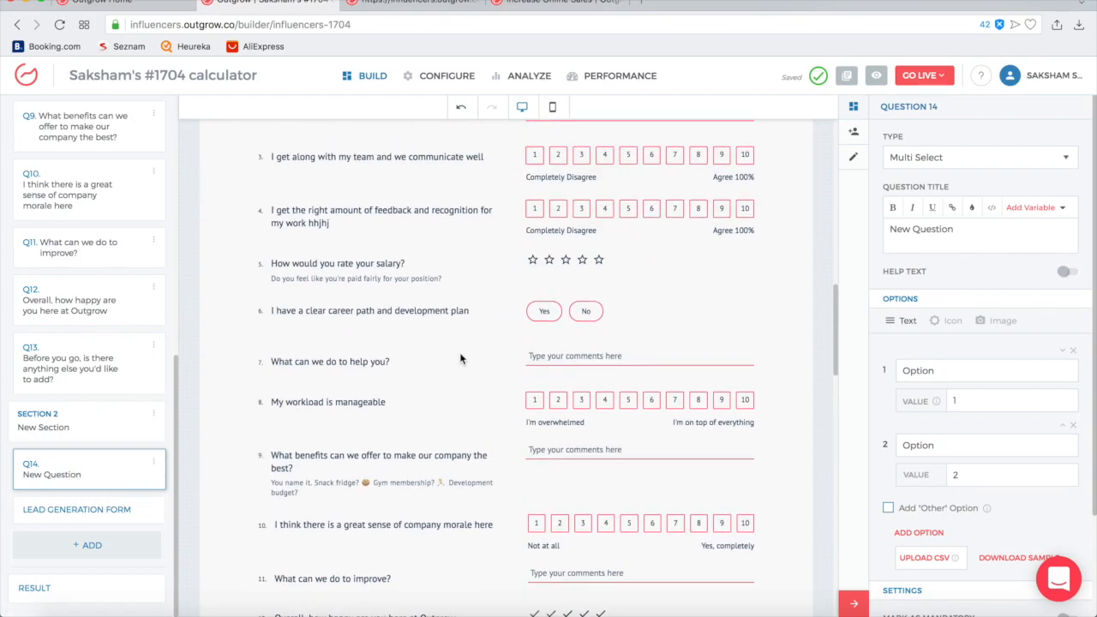
click(514, 341)
scroll(515, 341, down, 5)
scroll(436, 428, down, 5)
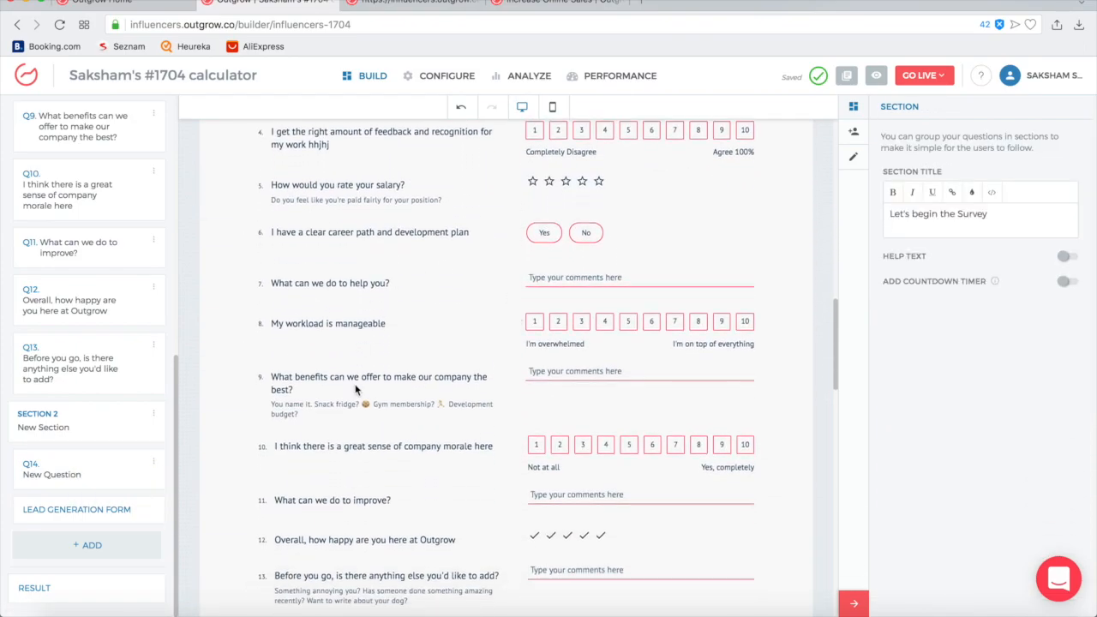
scroll(133, 472, down, 1)
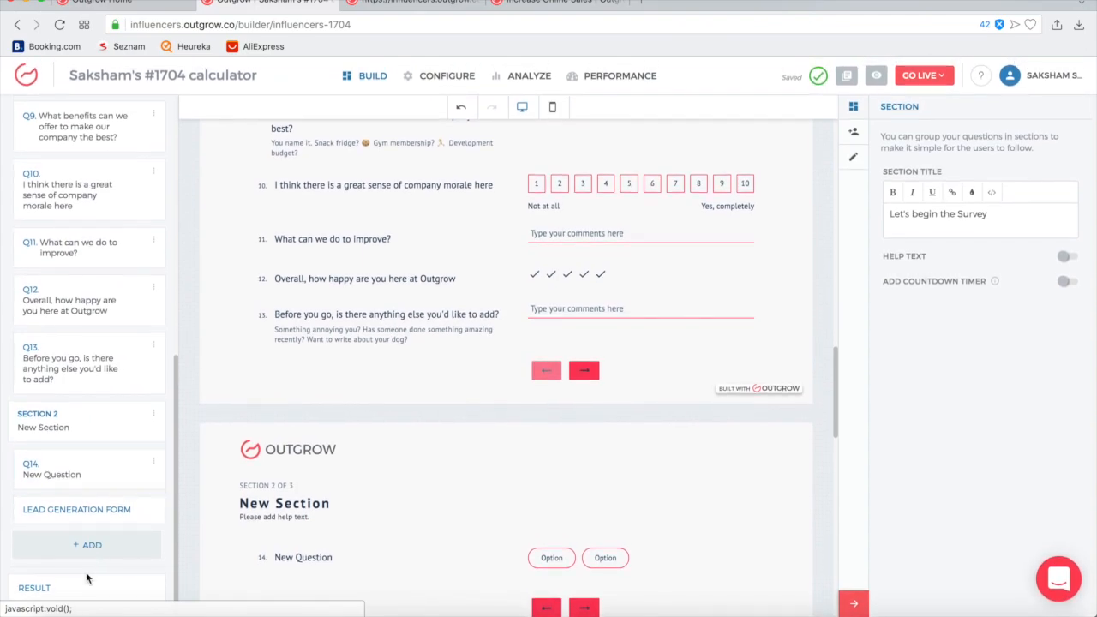
Step: Check the settings of section 2 and the lead generation form, and look over their pages in the preview
click(112, 553)
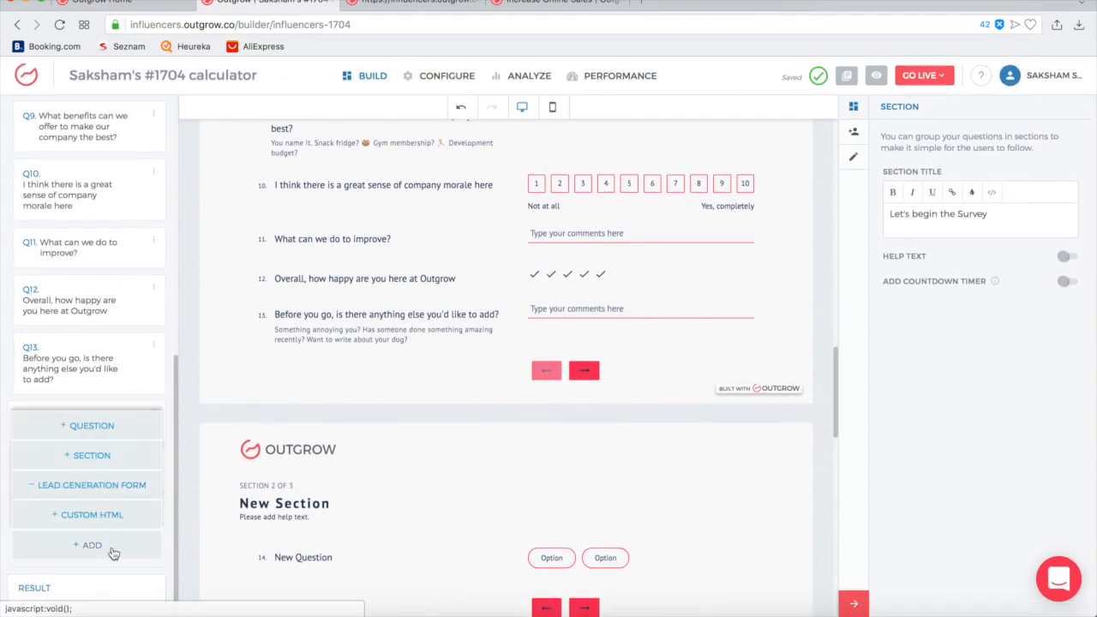
click(83, 486)
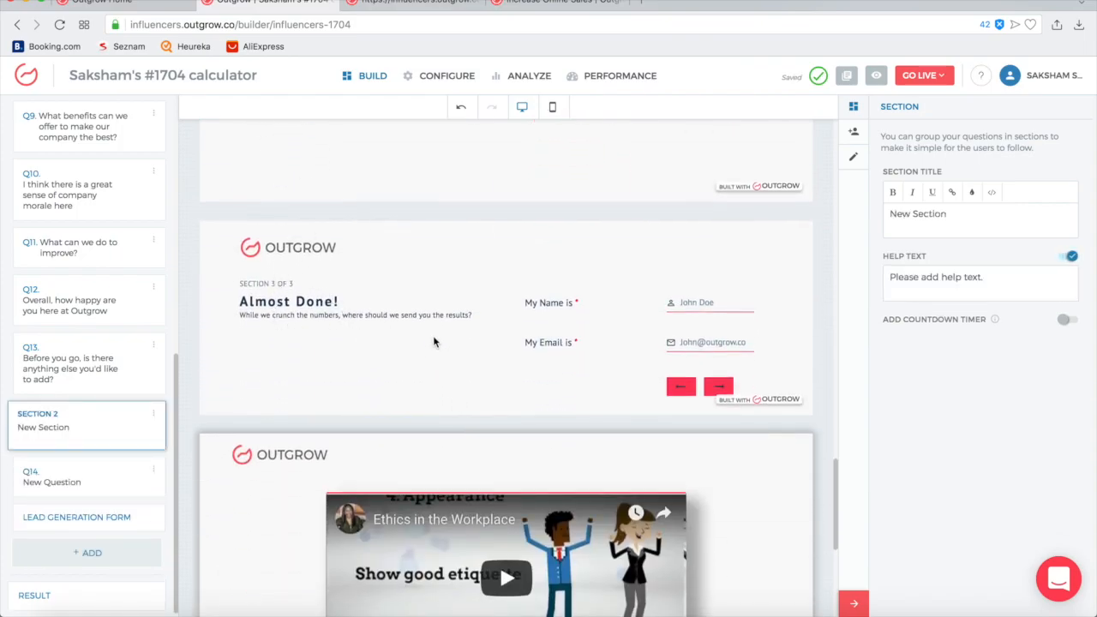
click(132, 517)
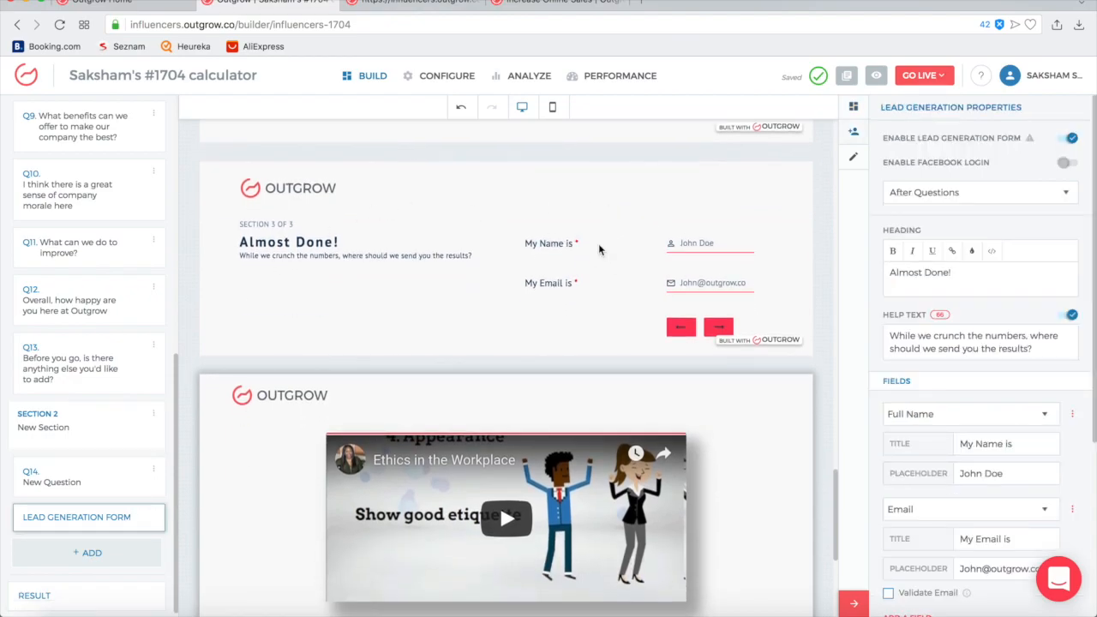
scroll(483, 267, up, 1)
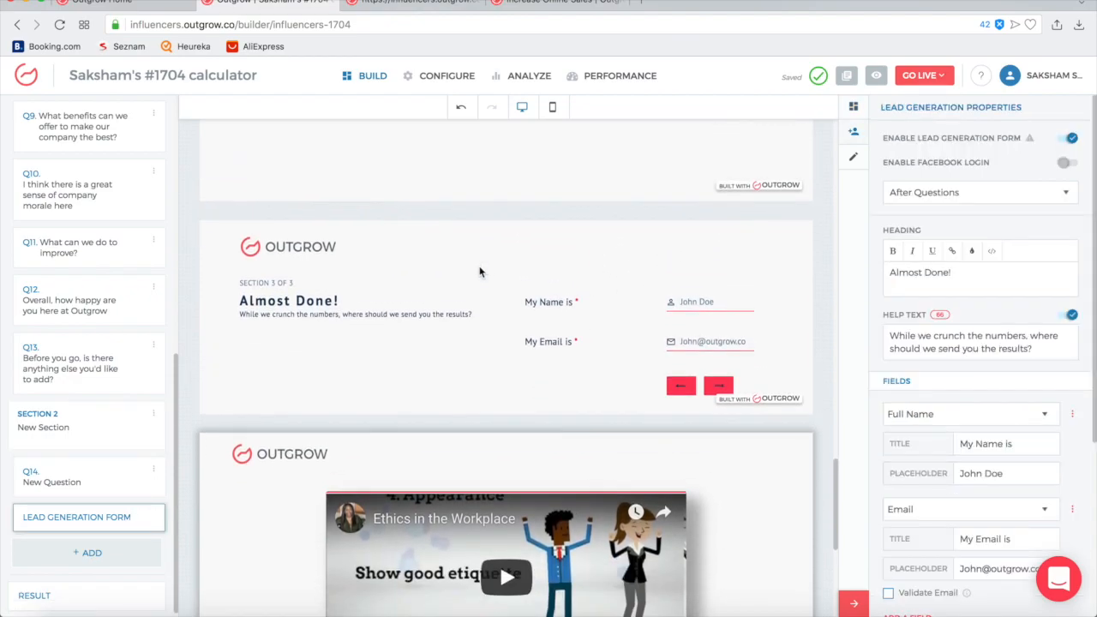
scroll(495, 319, up, 10)
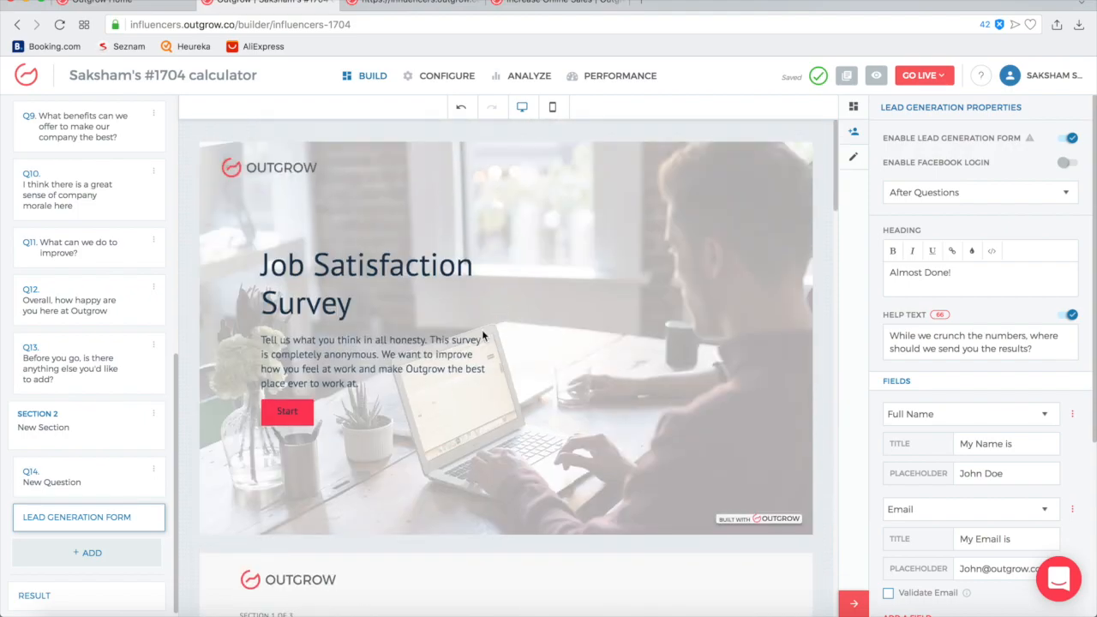
scroll(439, 372, down, 10)
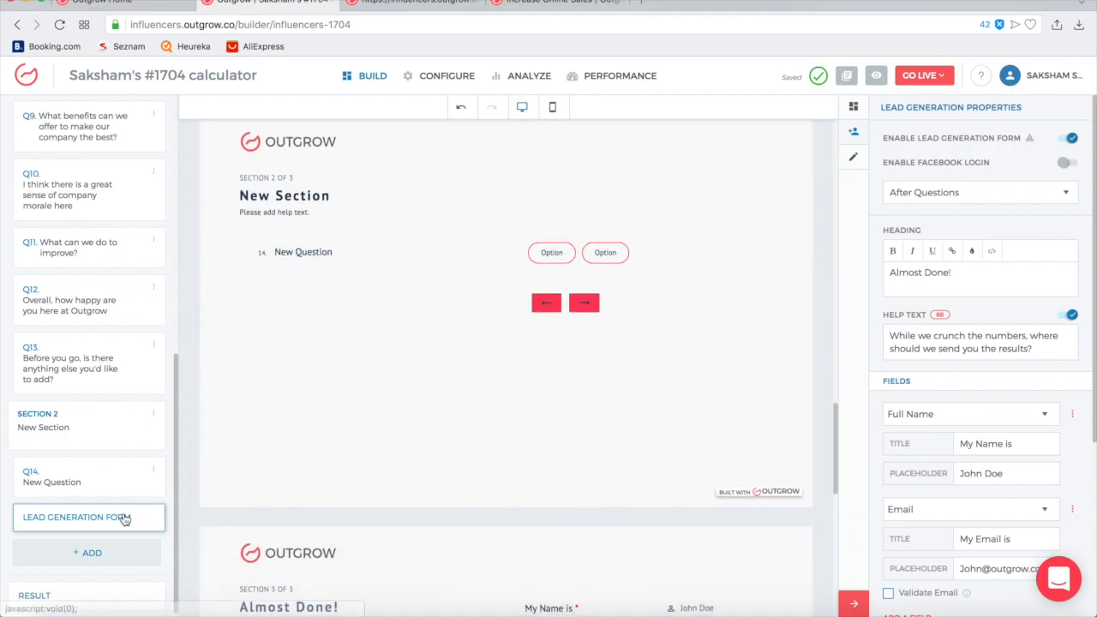
Step: Set the lead generation form to appear on the Welcome screen and look over the survey preview
click(124, 517)
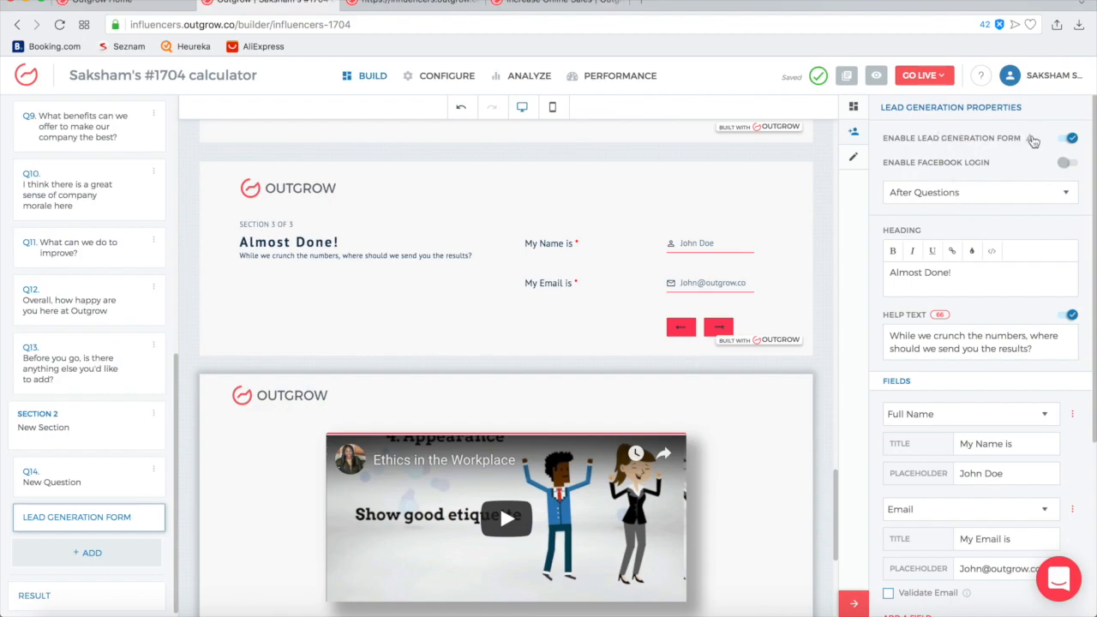
click(968, 197)
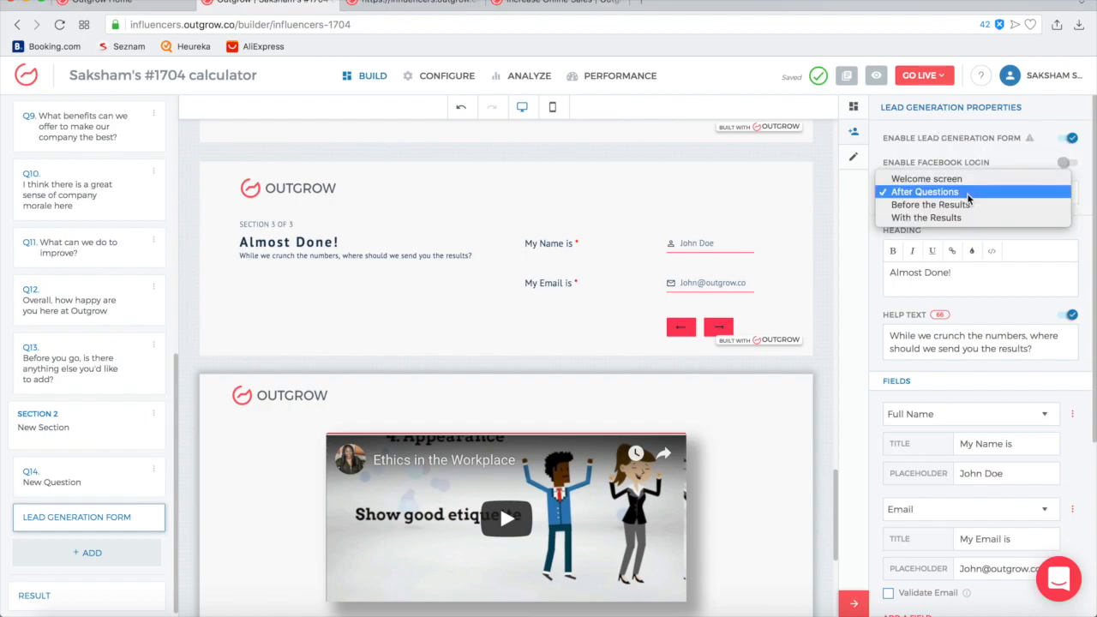
click(961, 186)
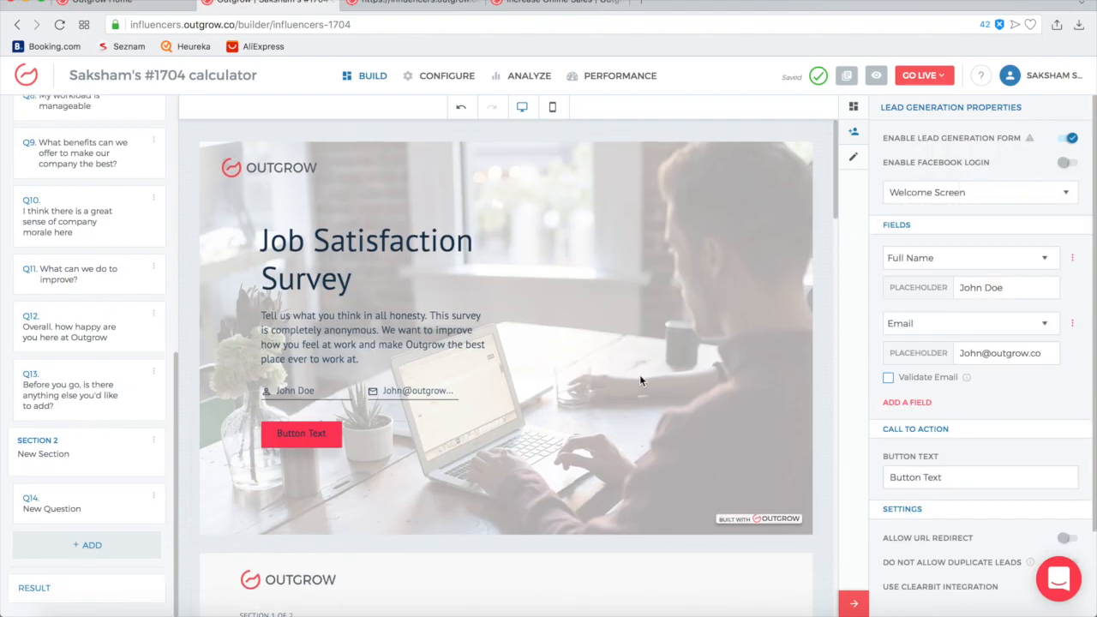
scroll(670, 399, down, 15)
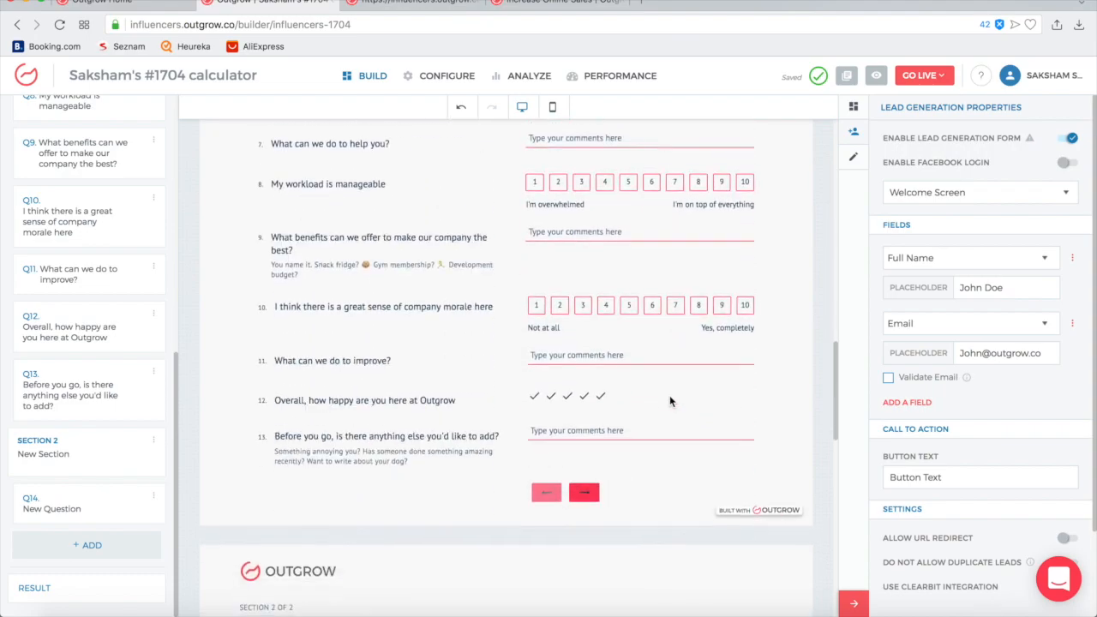
scroll(670, 400, up, 5)
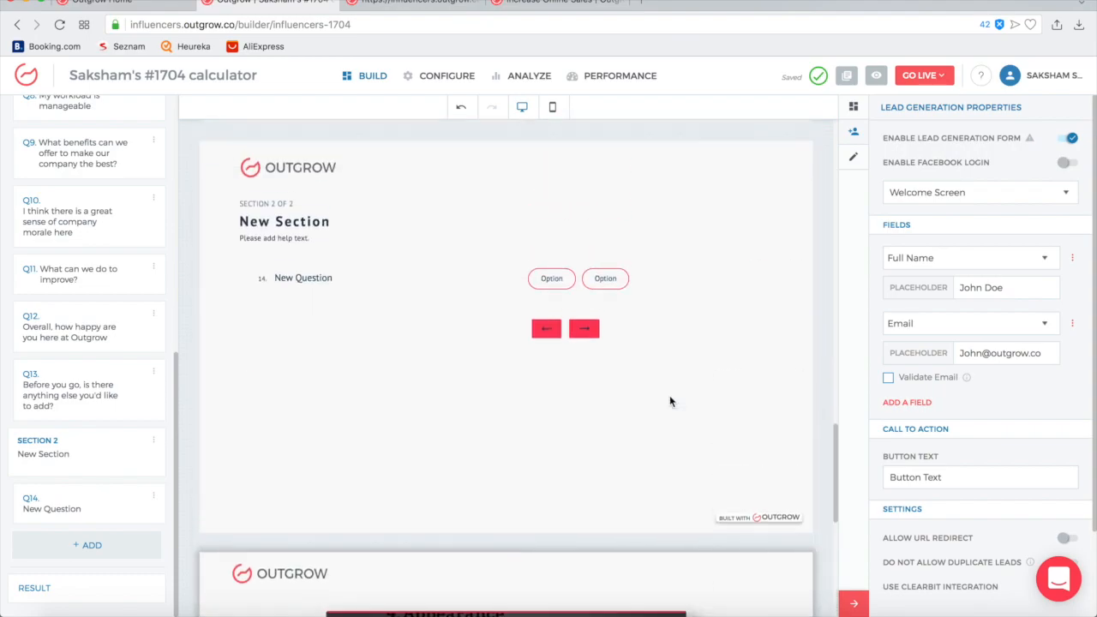
scroll(670, 399, down, 3)
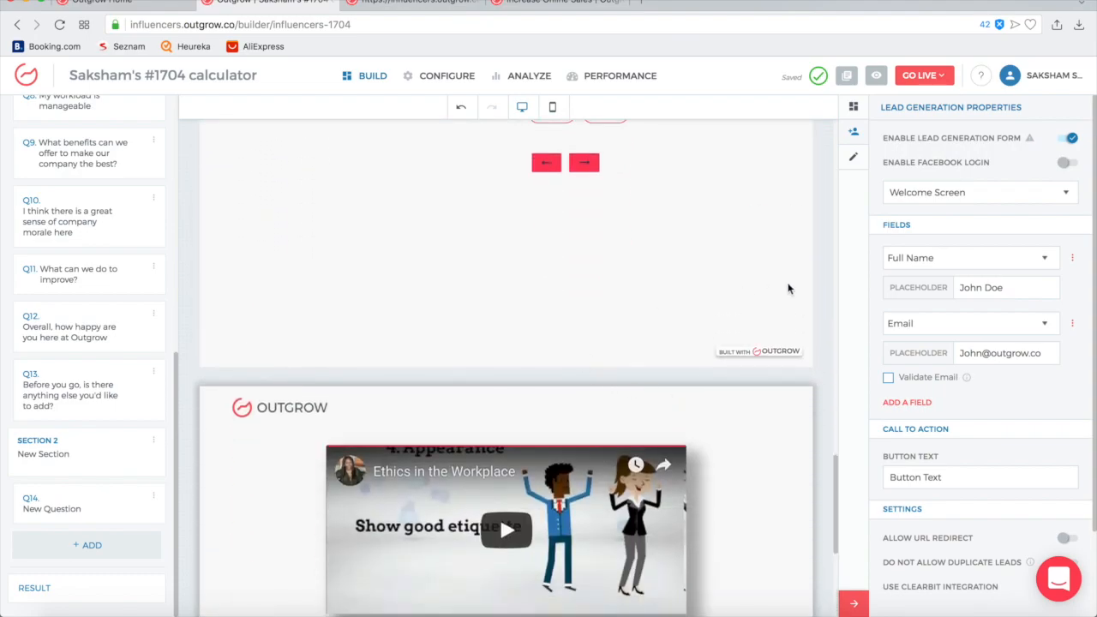
scroll(34, 566, up, 3)
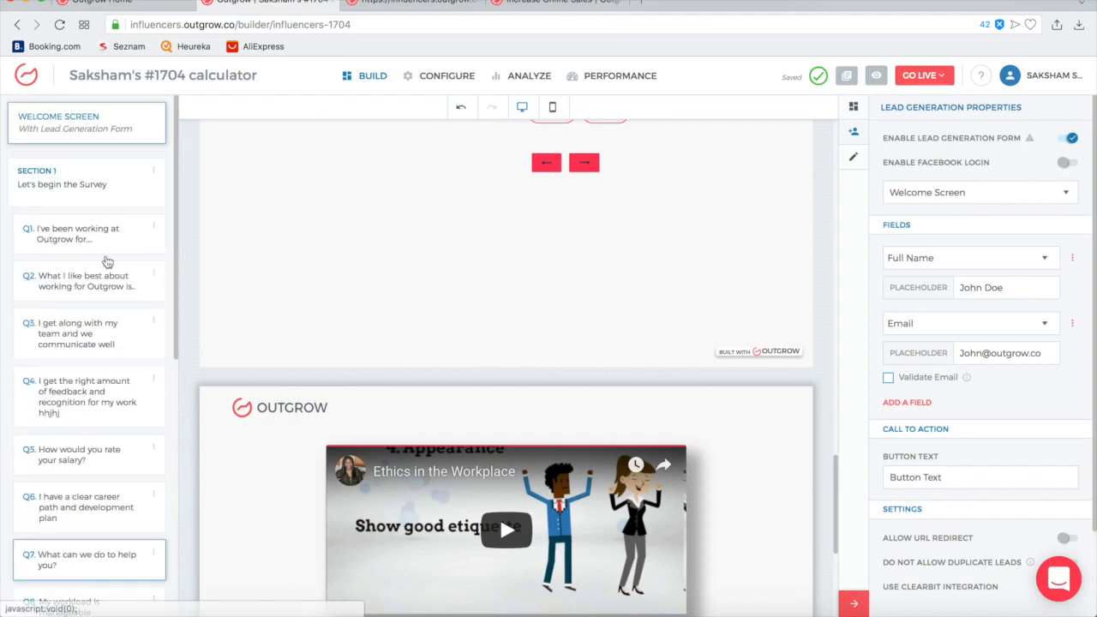
Step: Add a Phone Number field to the lead generation form on the welcome screen
click(93, 130)
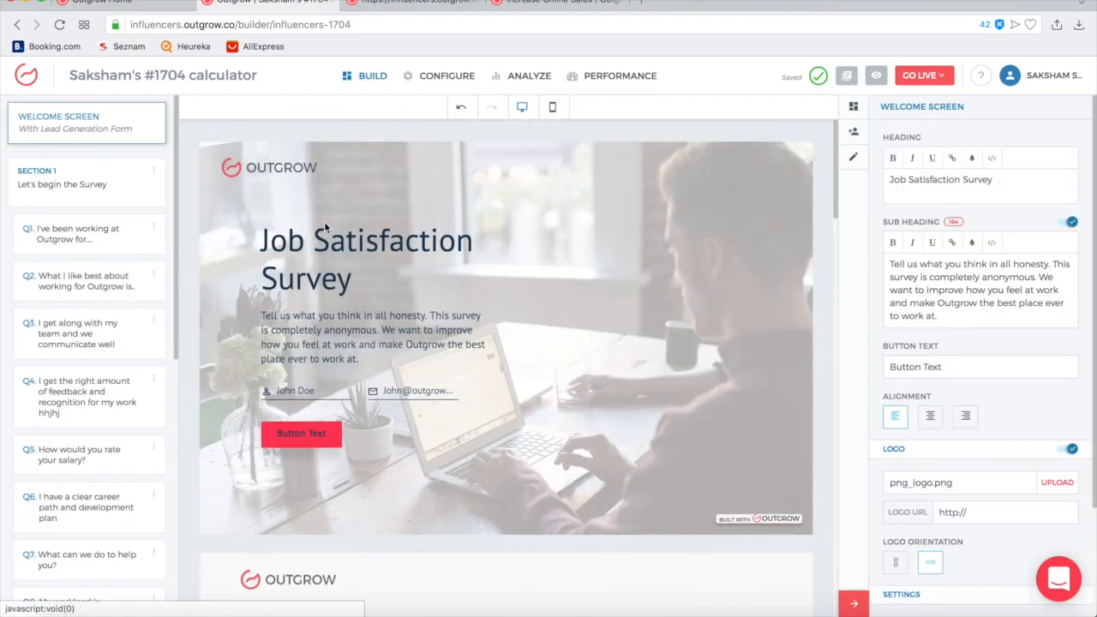
click(346, 394)
scroll(1034, 267, down, 1)
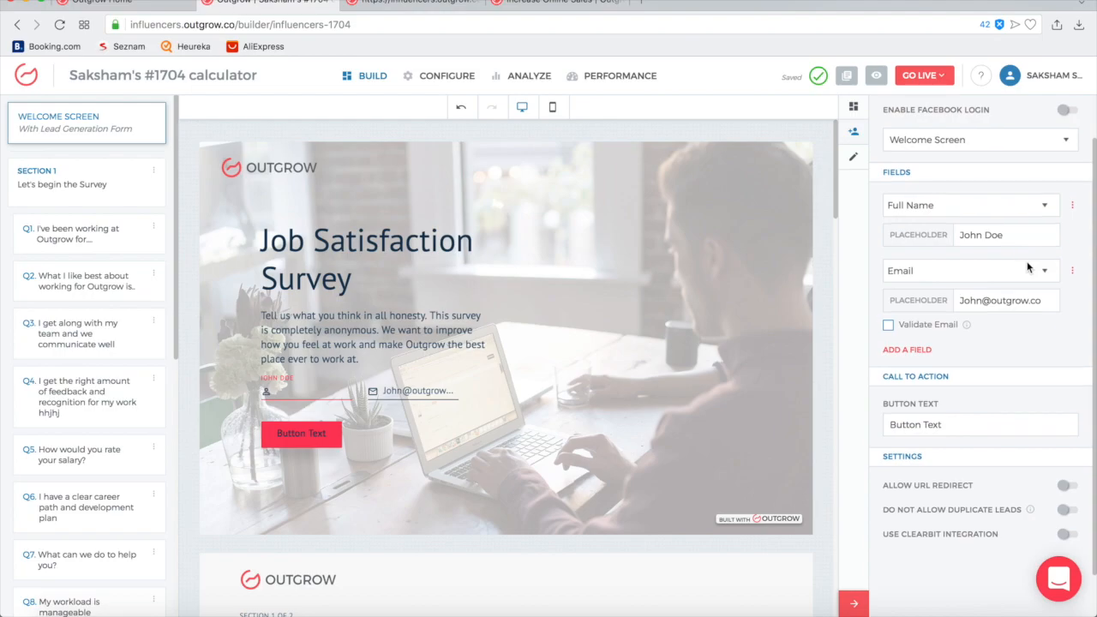
scroll(1029, 268, down, 1)
click(917, 333)
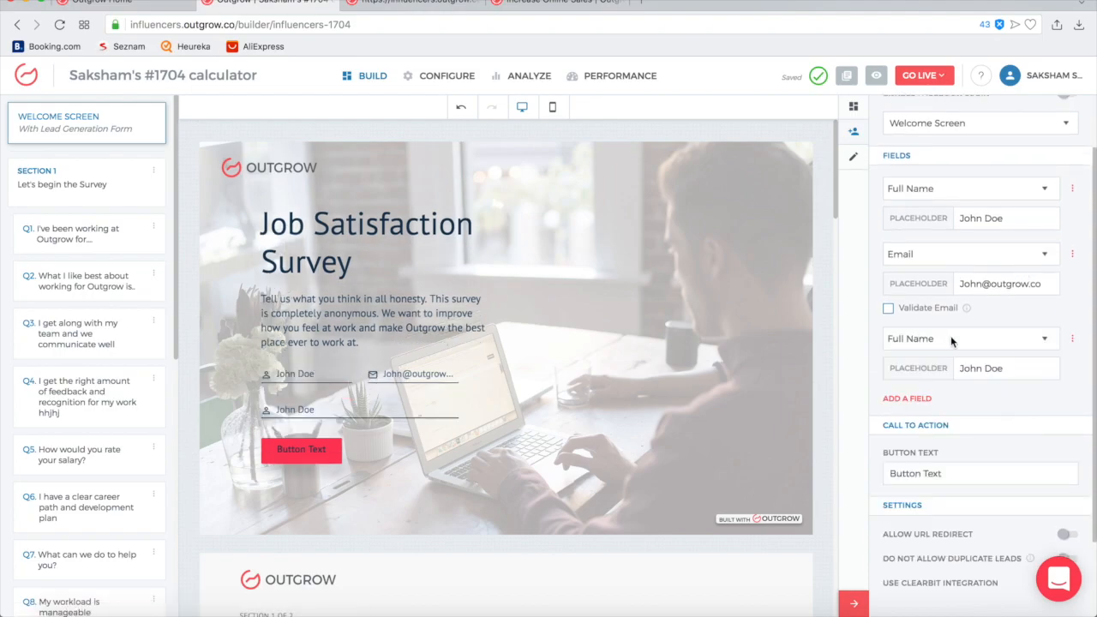
click(952, 341)
click(957, 361)
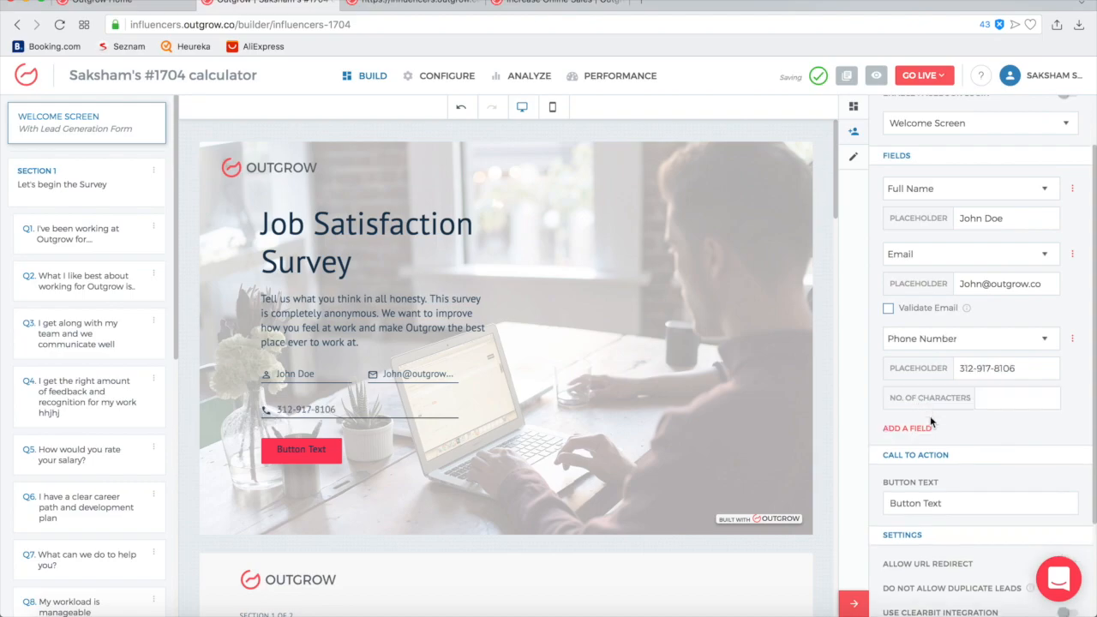
Step: Add a Location field to the lead generation form below the phone number
click(914, 427)
scroll(960, 386, down, 3)
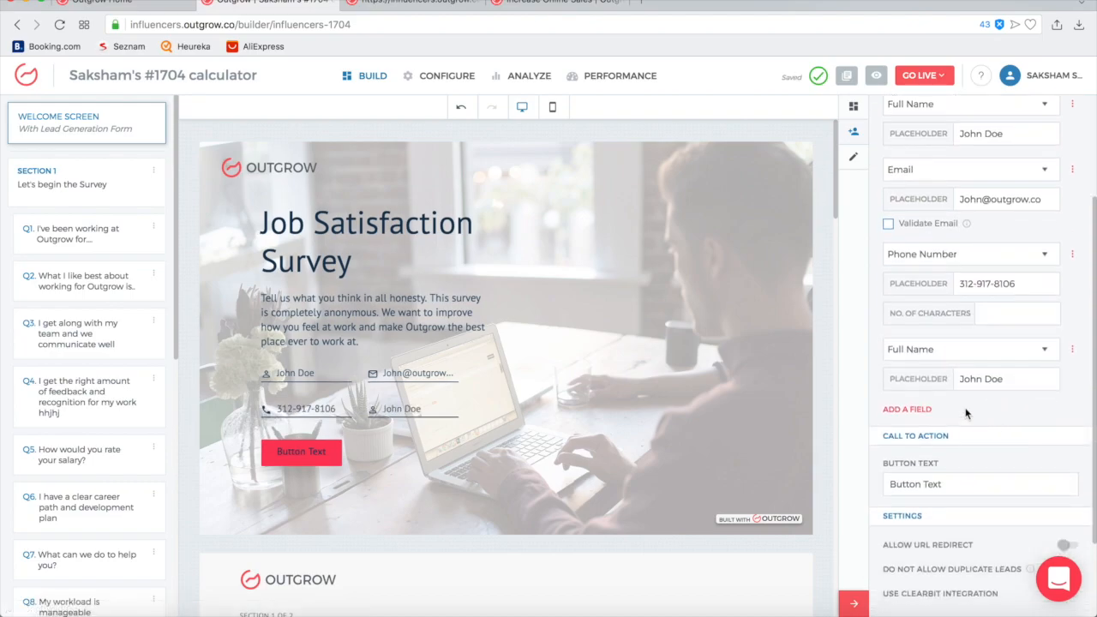
click(933, 348)
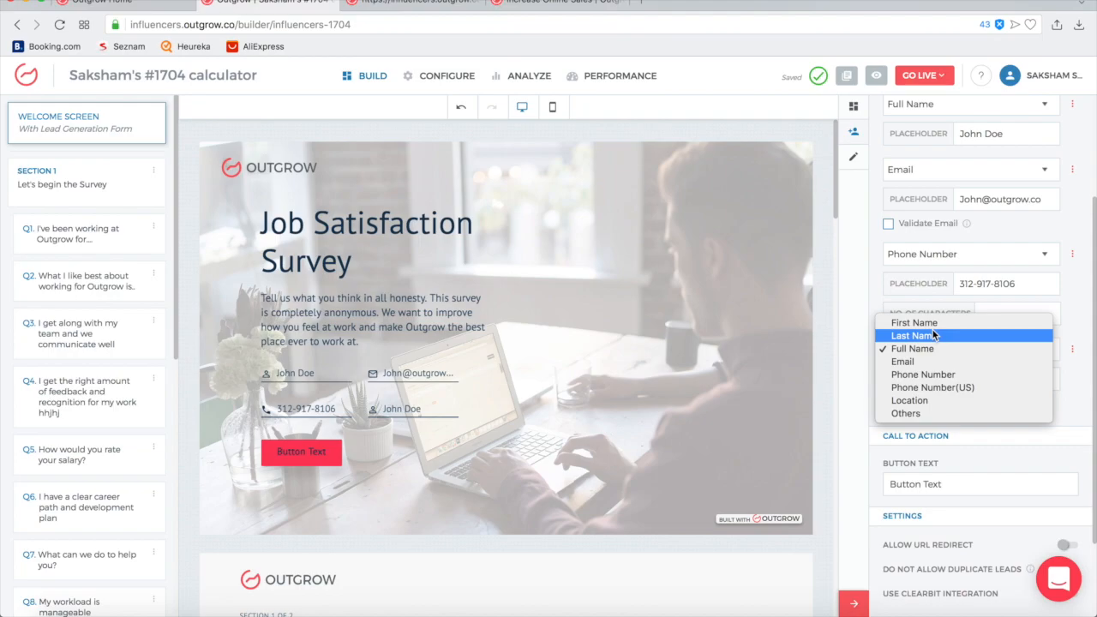
click(950, 404)
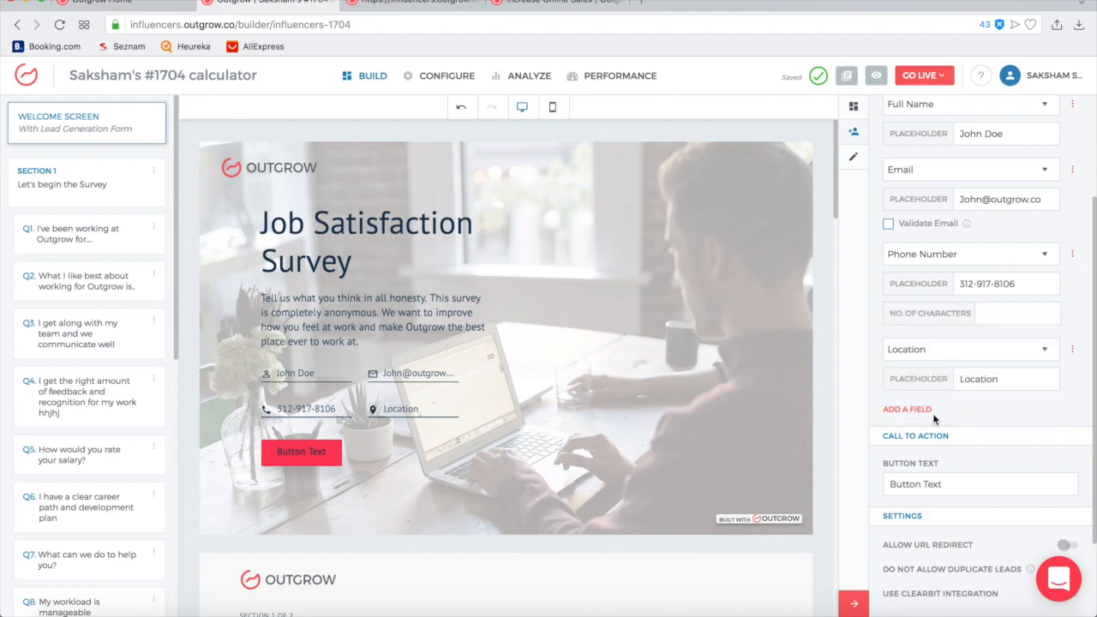
Step: Add another Full Name field to the lead generation form below Location and check the form's call to action and settings
click(921, 410)
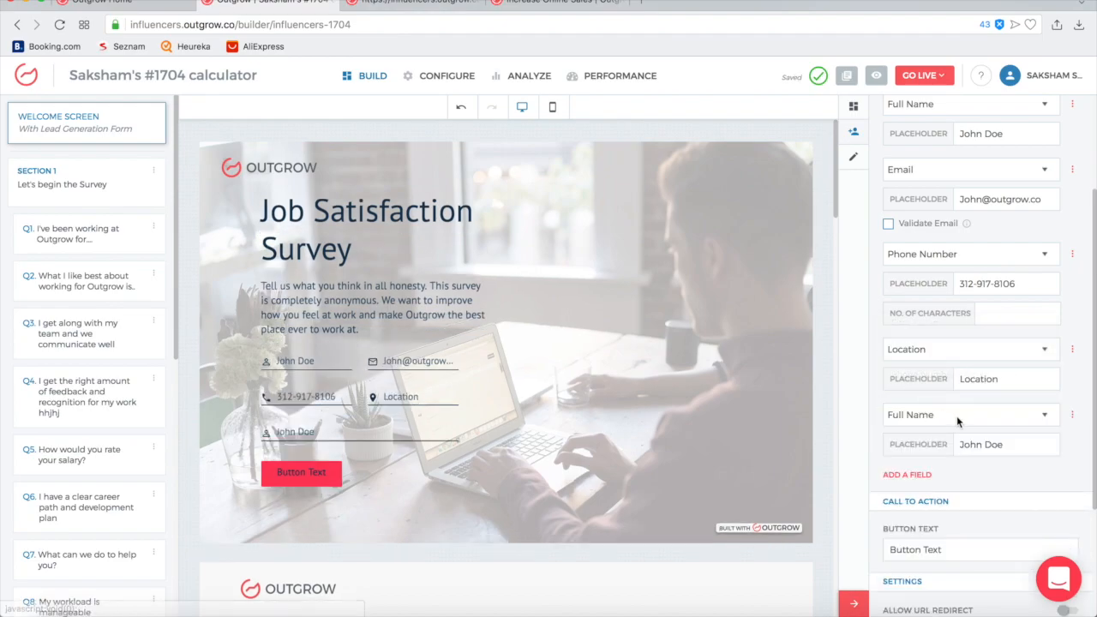
click(957, 415)
click(1044, 378)
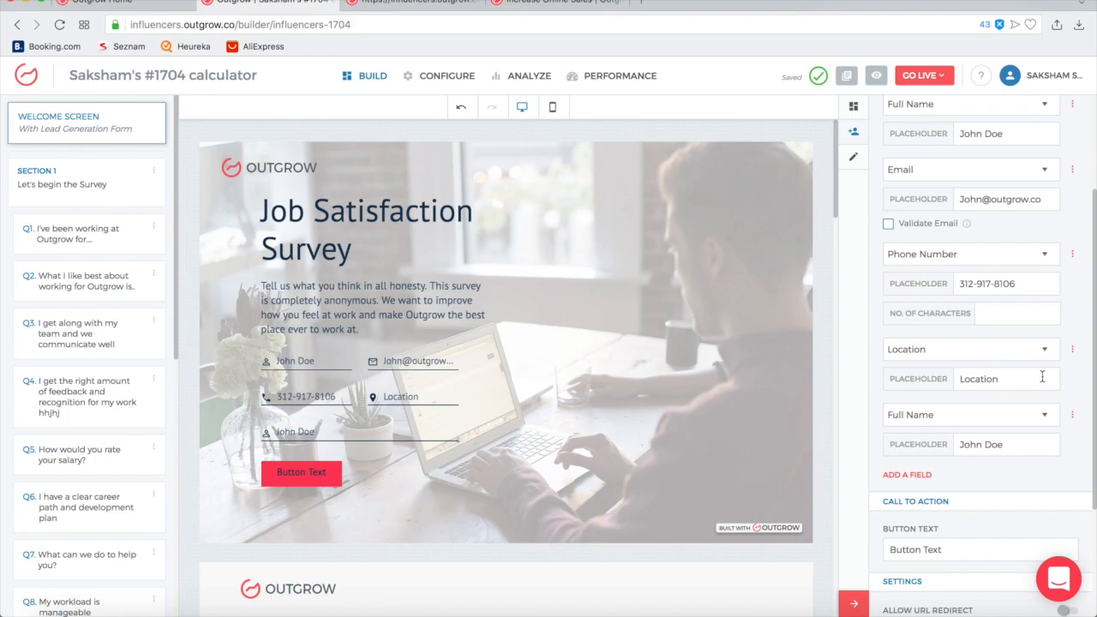
scroll(959, 366, up, 2)
scroll(959, 367, down, 4)
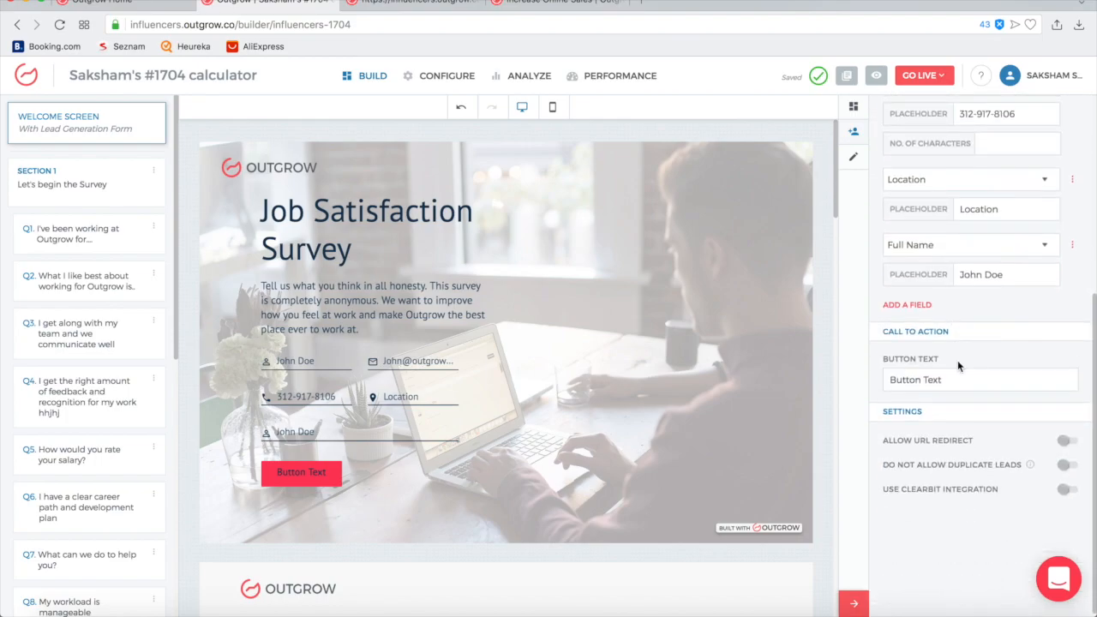
Step: Open the result page's properties and look over its video and thank-you message in the preview
scroll(123, 443, down, 10)
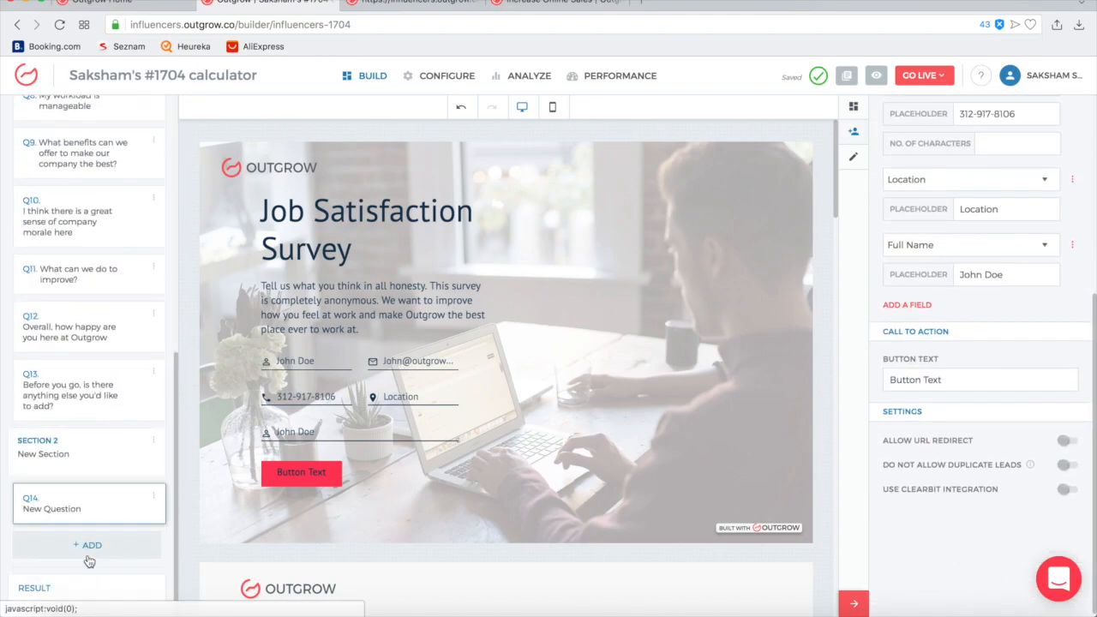
click(78, 590)
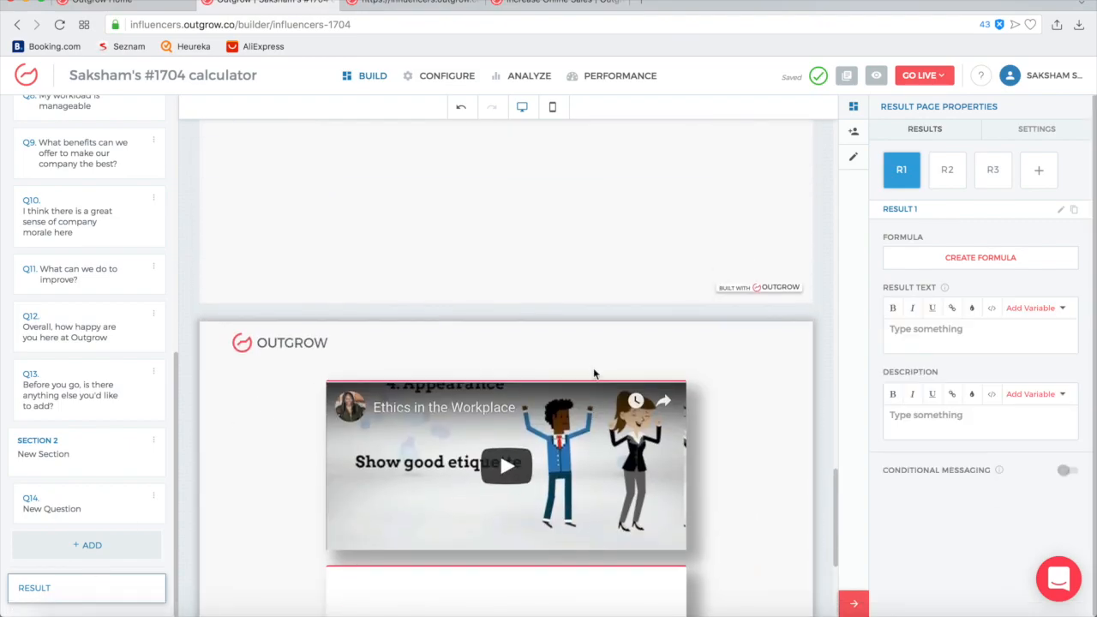
scroll(594, 368, up, 10)
scroll(634, 463, down, 10)
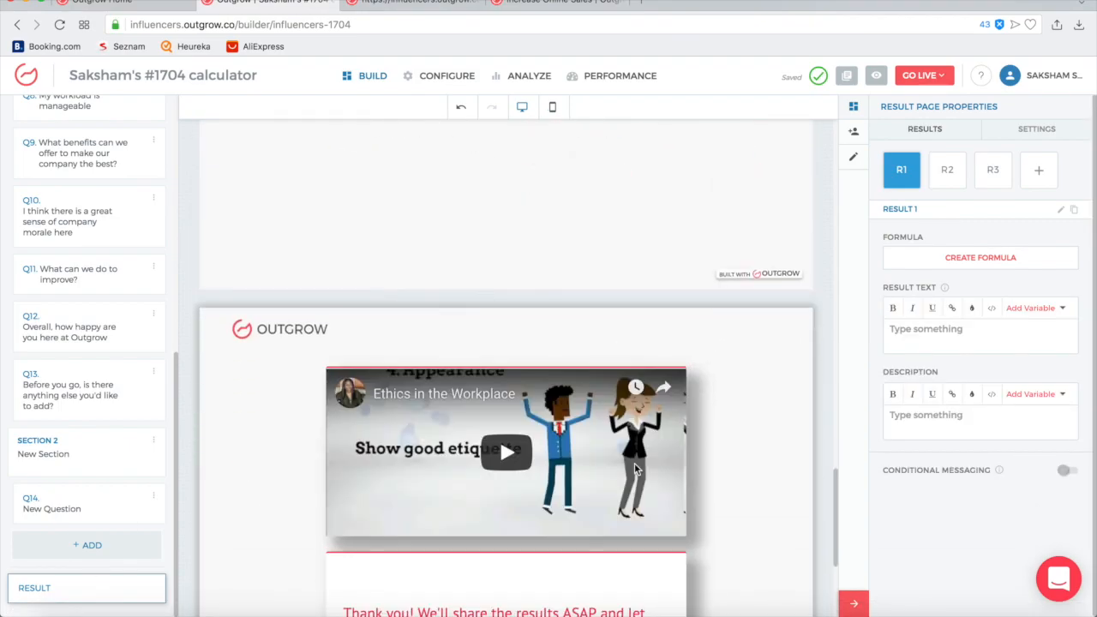
click(588, 443)
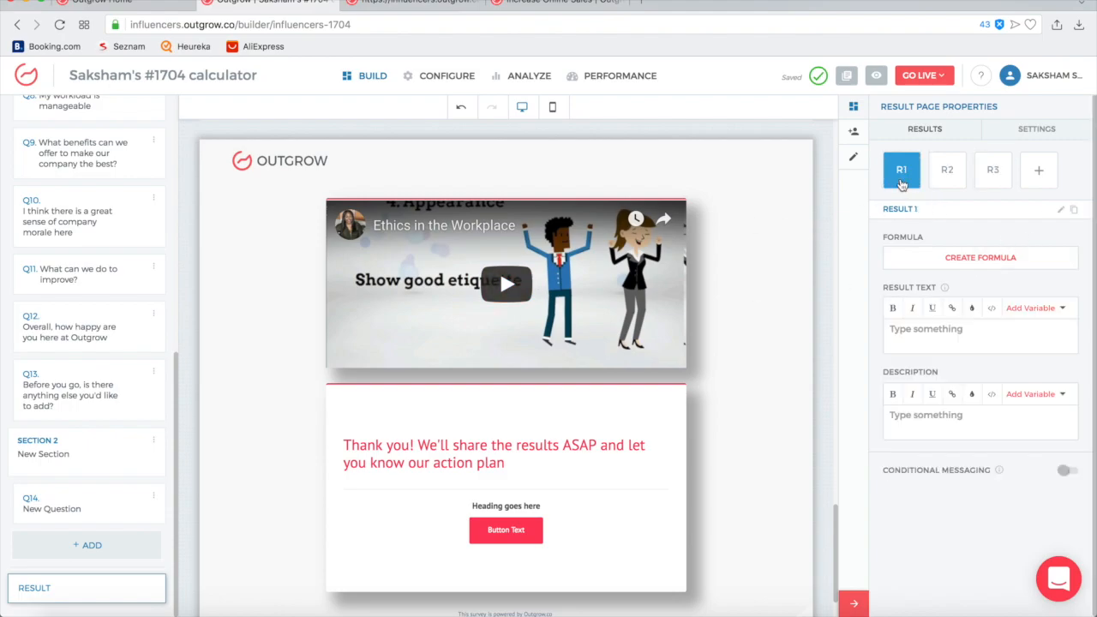
Step: Check the result page's settings, including the video link, the call-to-action redirect URL and the footer options
click(1035, 137)
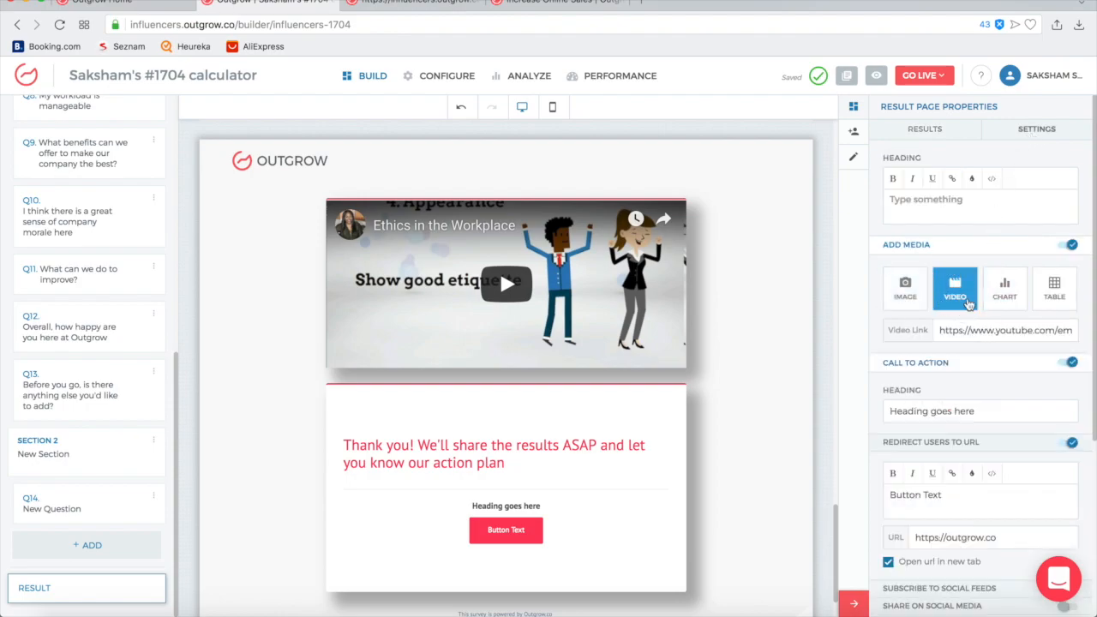
triple_click(962, 341)
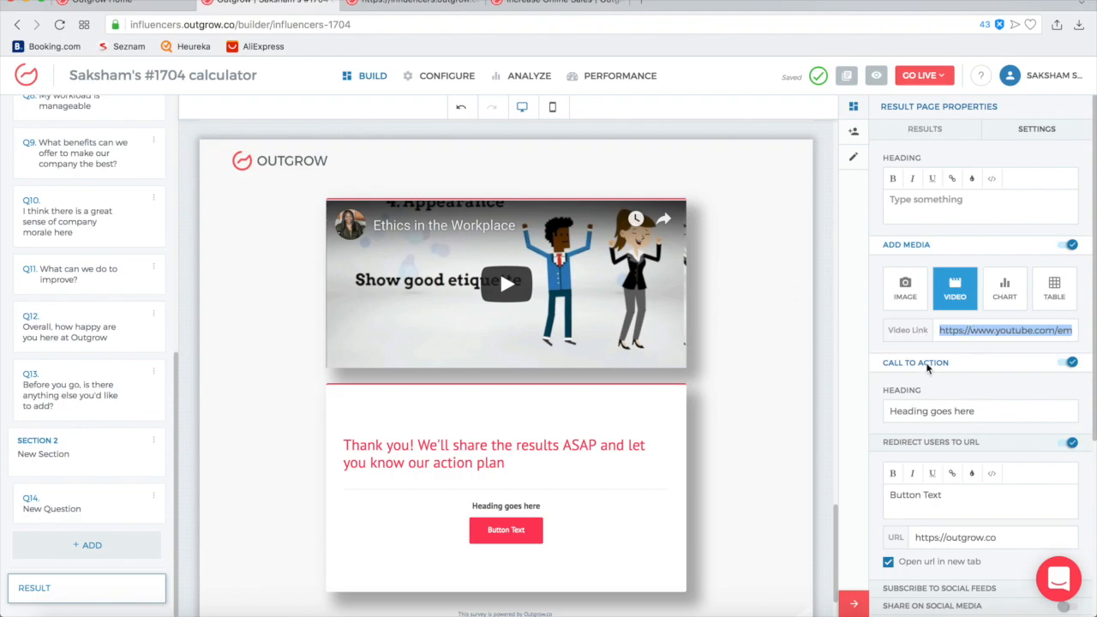
scroll(1031, 400, down, 3)
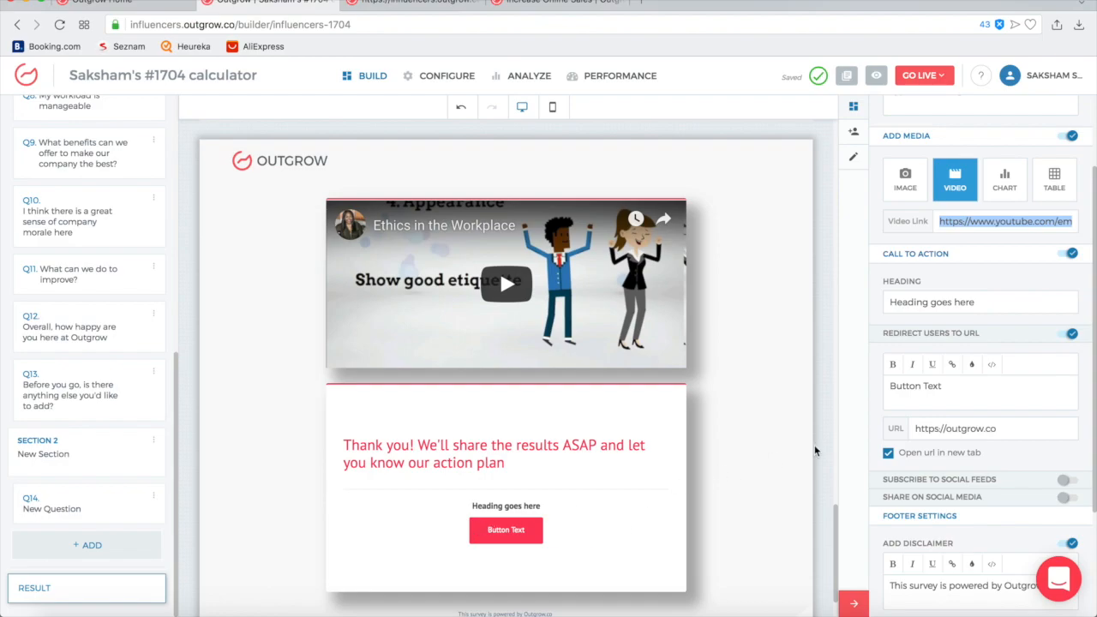
triple_click(966, 435)
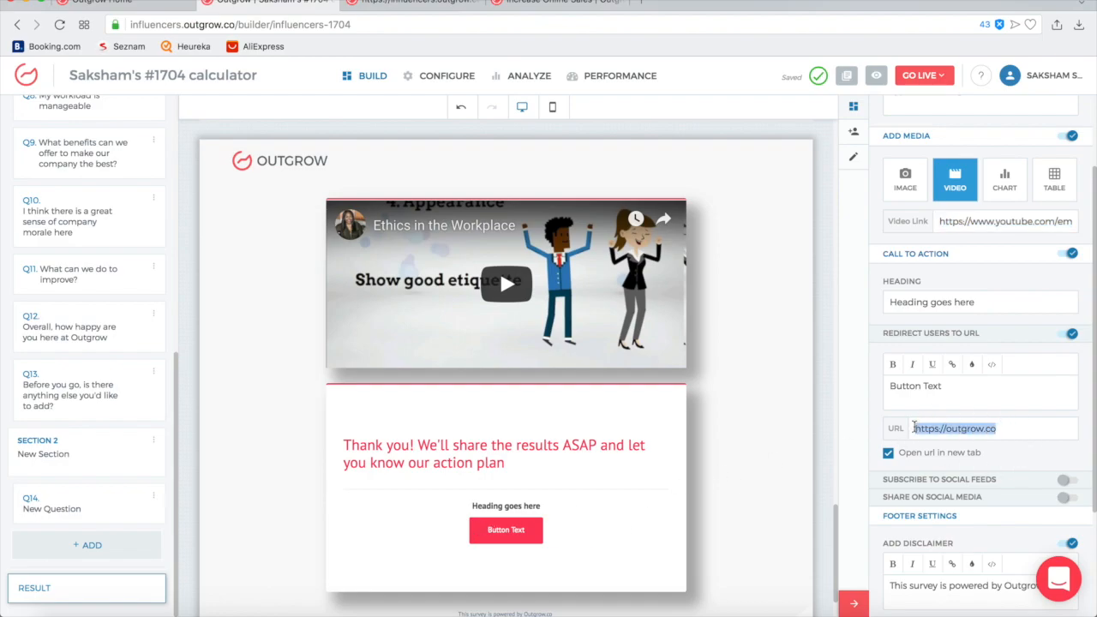
scroll(961, 441, down, 4)
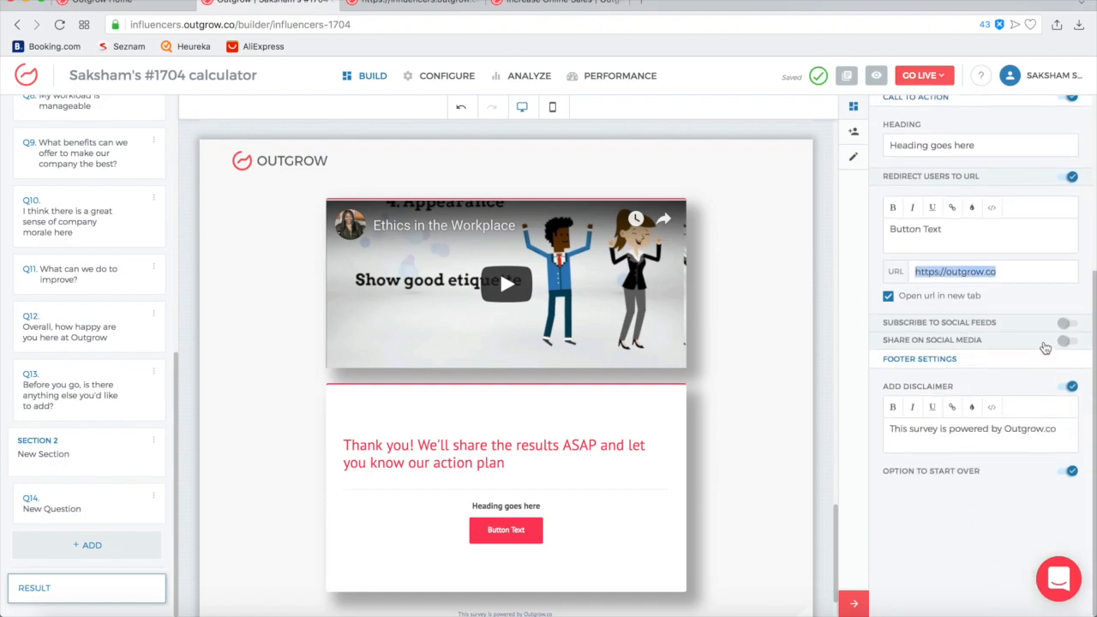
Step: Enable Subscribe to Social Feeds with Facebook, Twitter and VKontakte on the result page, and enable Share on Social Media
click(1066, 325)
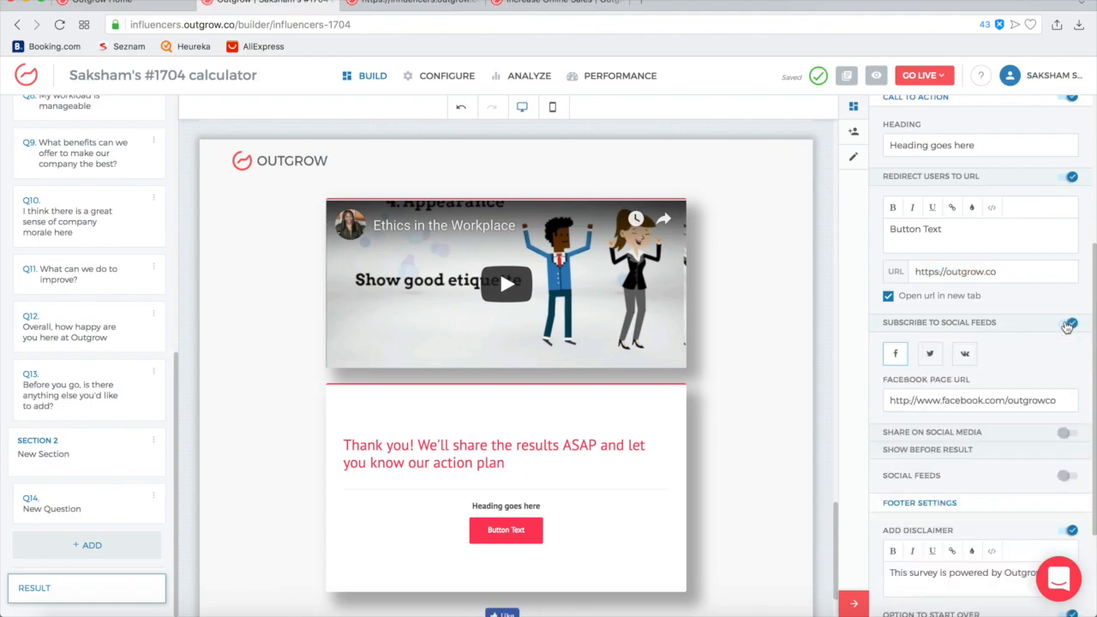
click(964, 354)
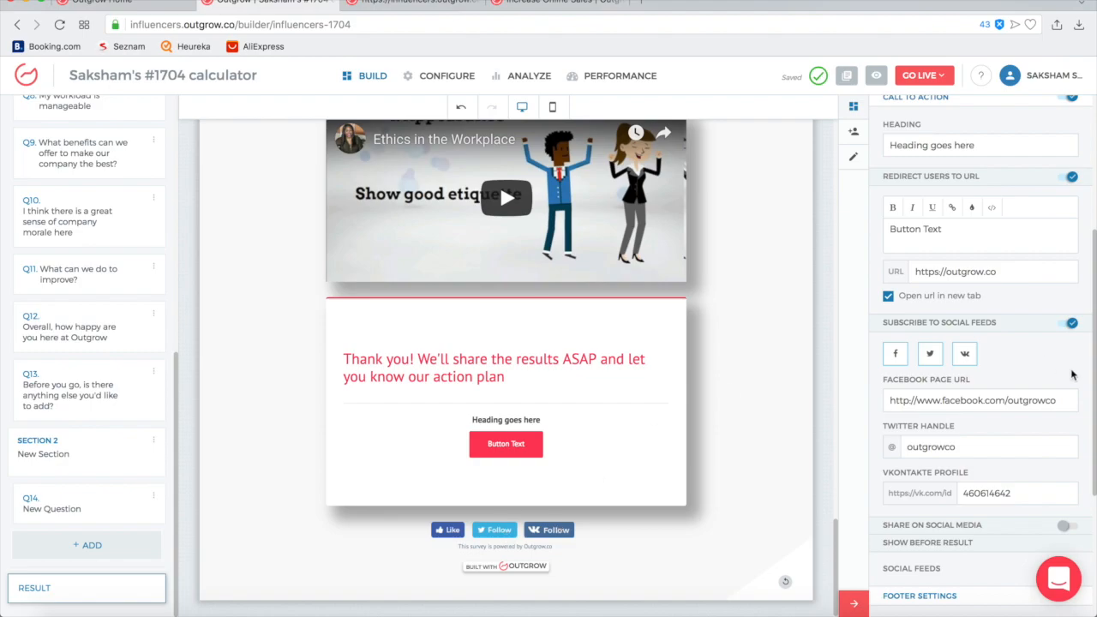
scroll(1072, 375, down, 2)
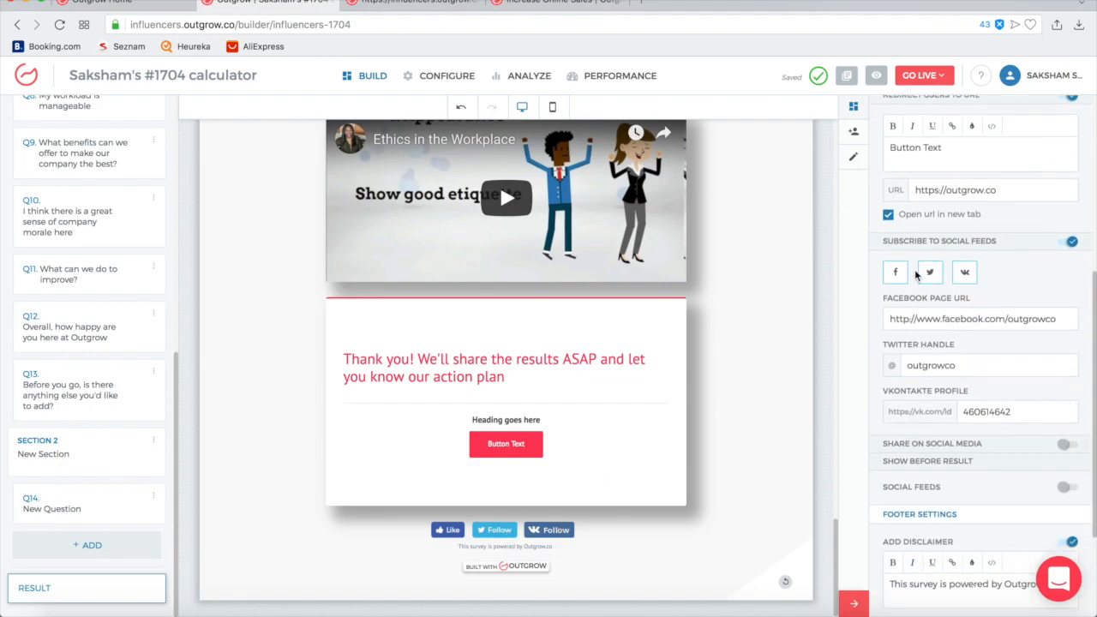
click(1065, 446)
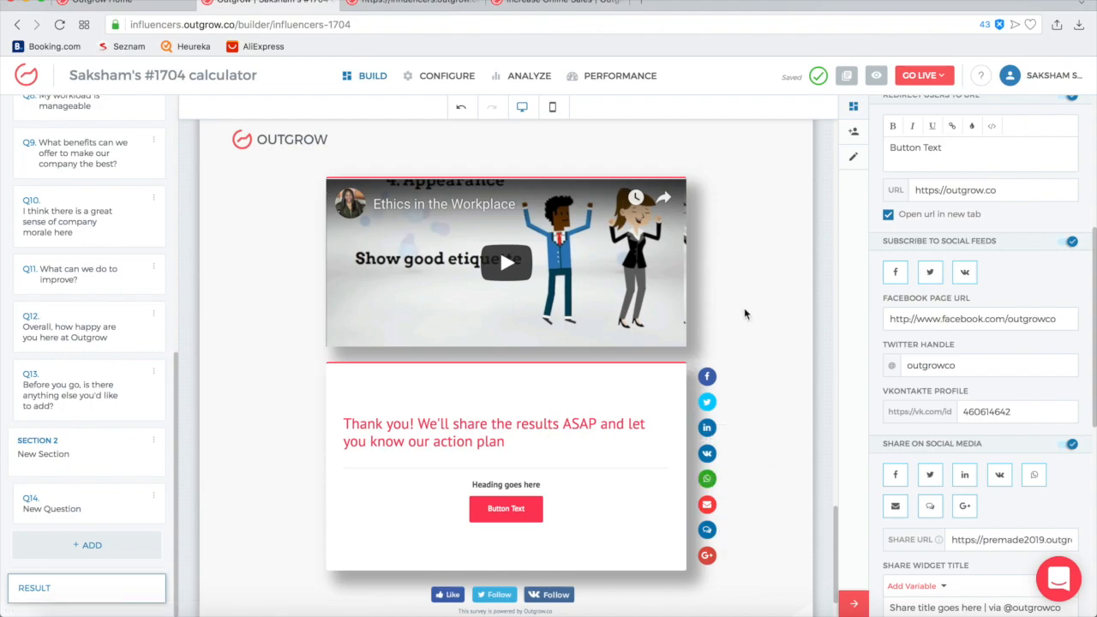
Step: Look over the survey preview between the welcome screen and the result page, and open the welcome screen's properties
scroll(792, 430, up, 15)
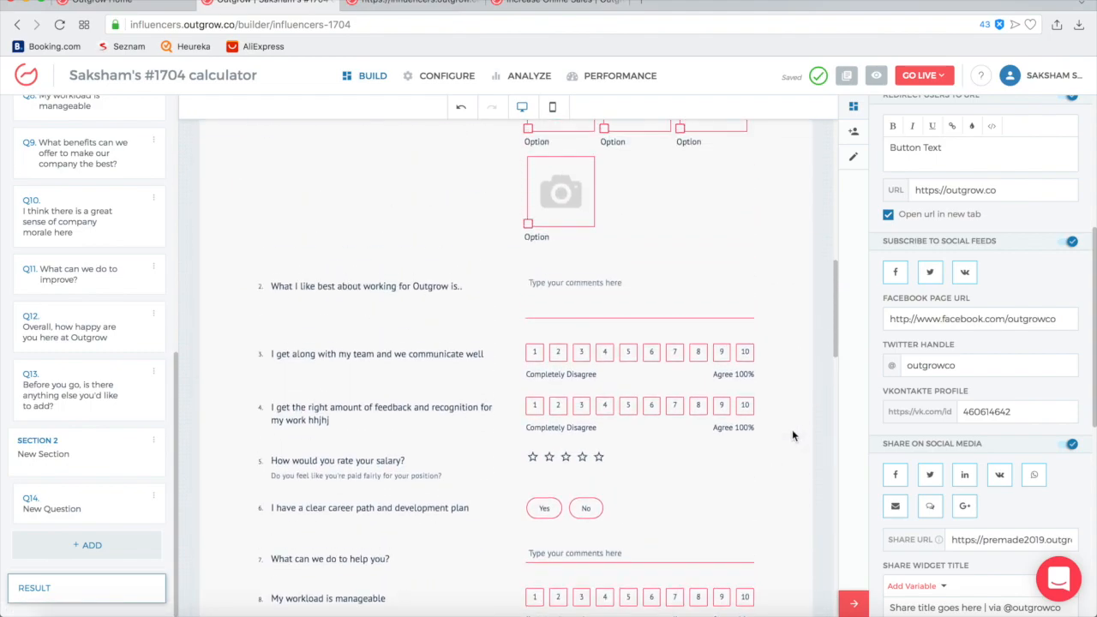
scroll(793, 436, down, 15)
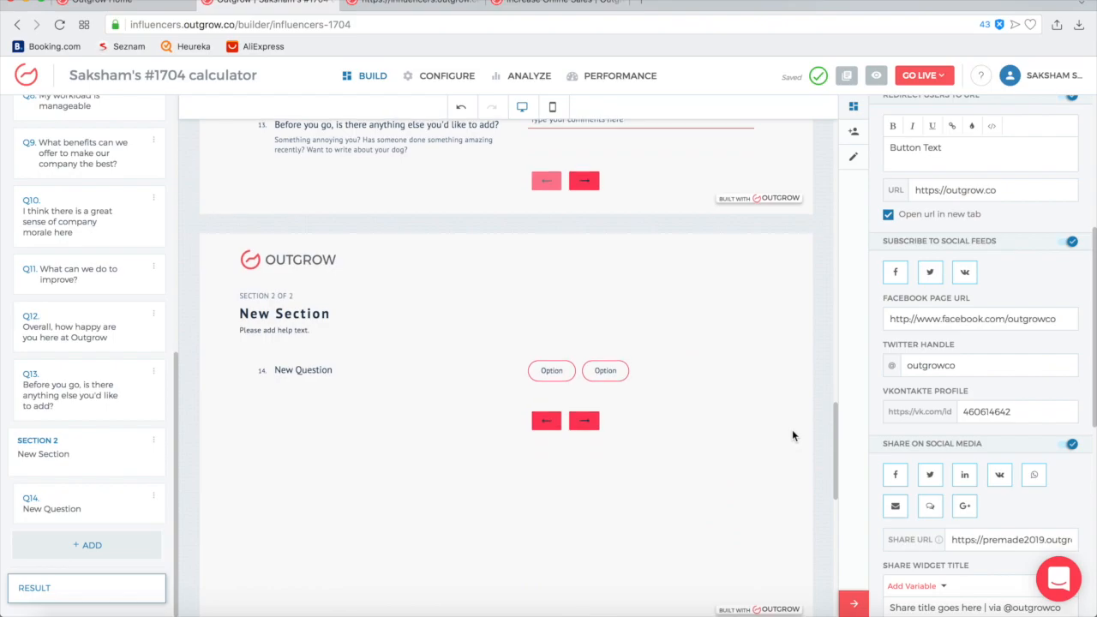
scroll(792, 429, up, 15)
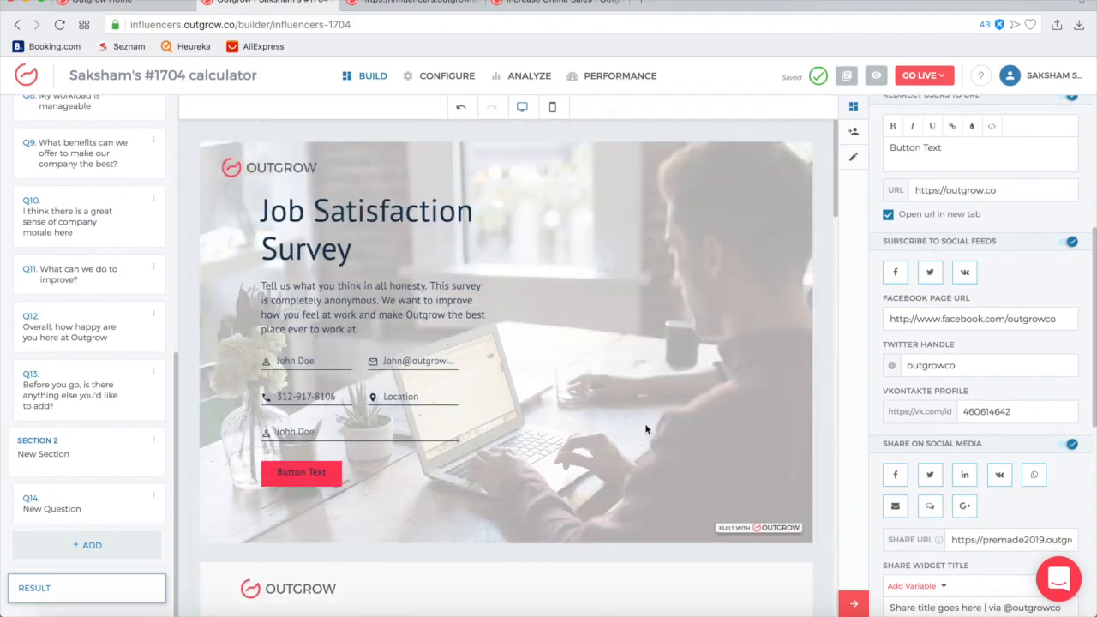
click(356, 211)
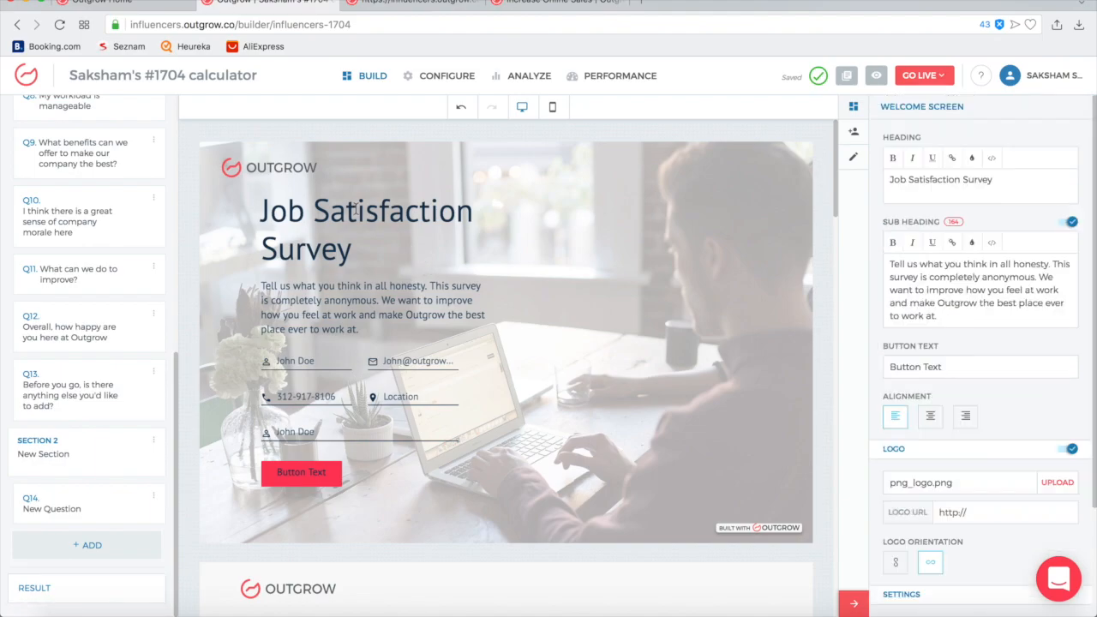
scroll(589, 347, down, 15)
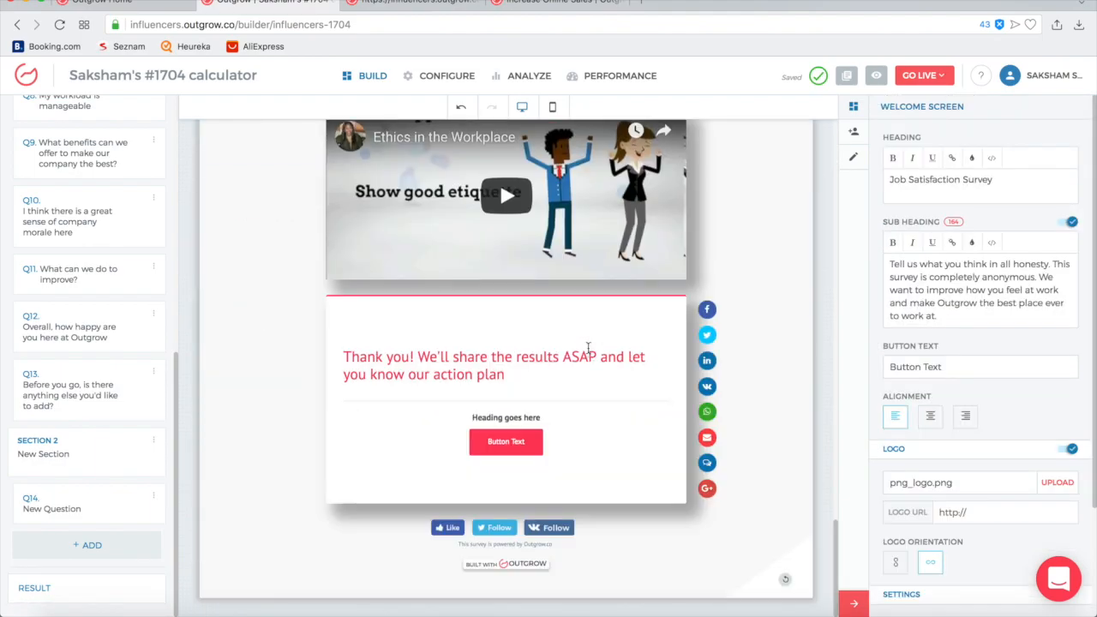
scroll(589, 351, up, 15)
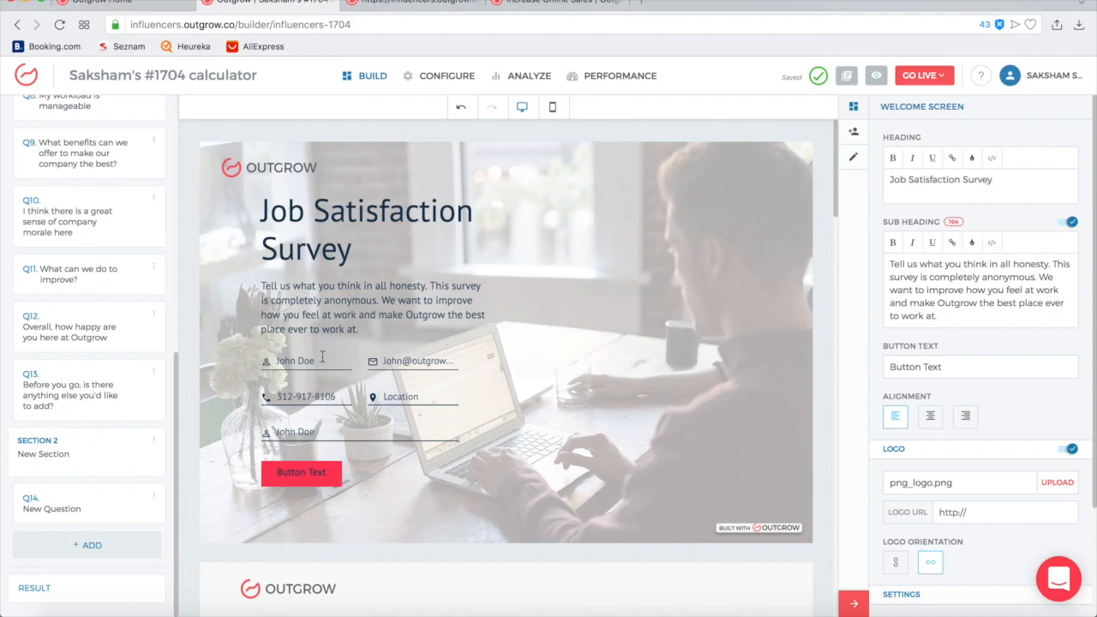
Step: Review the questions of both sections and the result page in the preview, and open the properties of question 2
scroll(407, 419, down, 10)
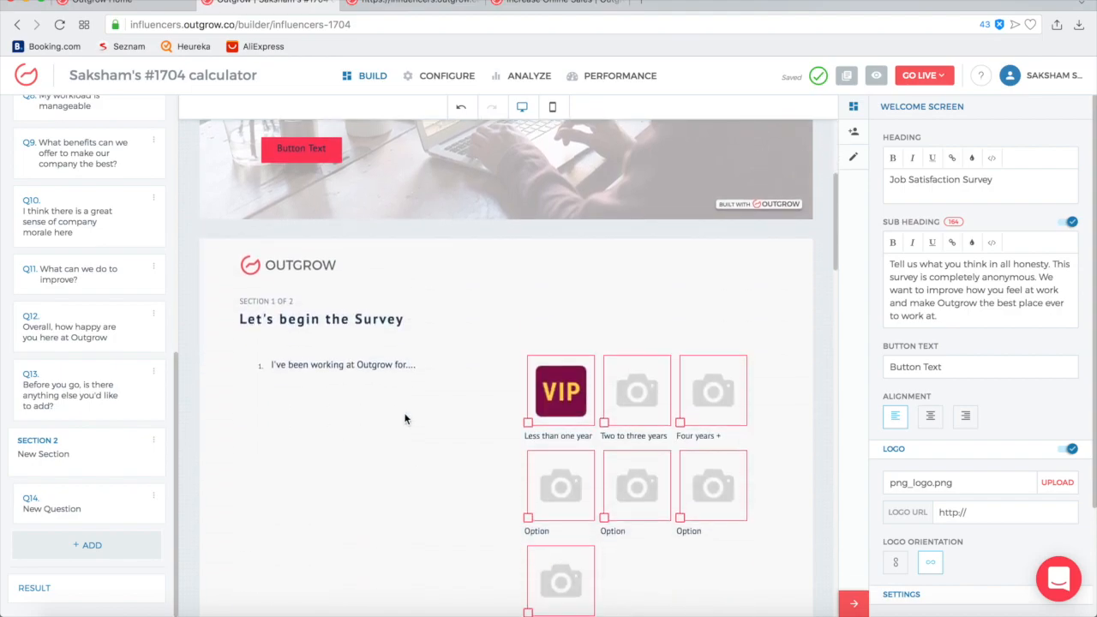
scroll(612, 360, down, 6)
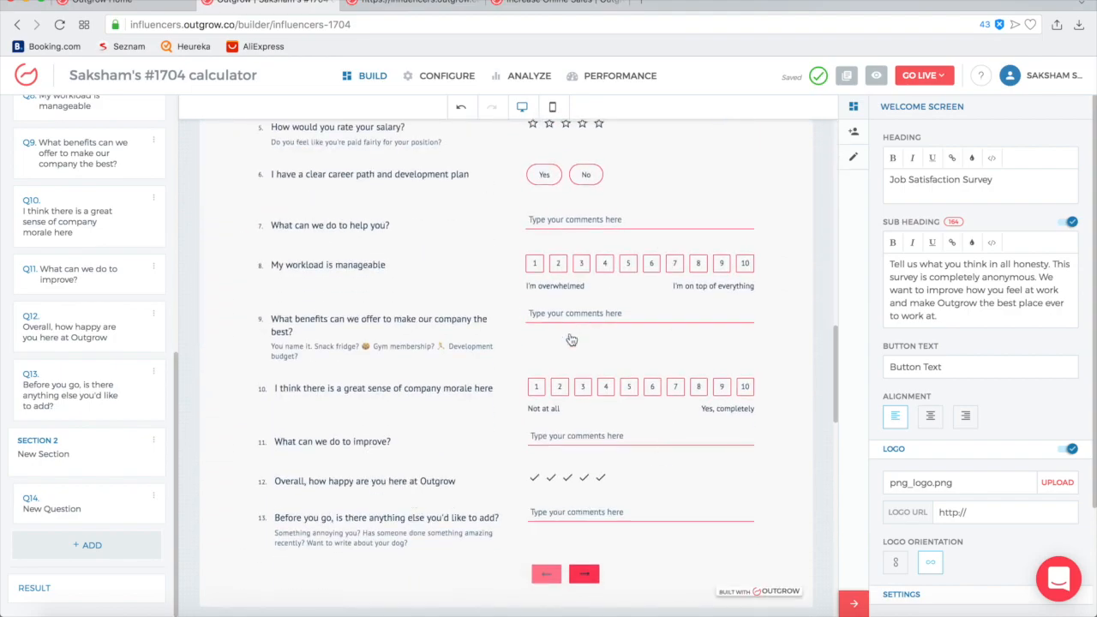
scroll(613, 366, up, 9)
scroll(612, 366, up, 1)
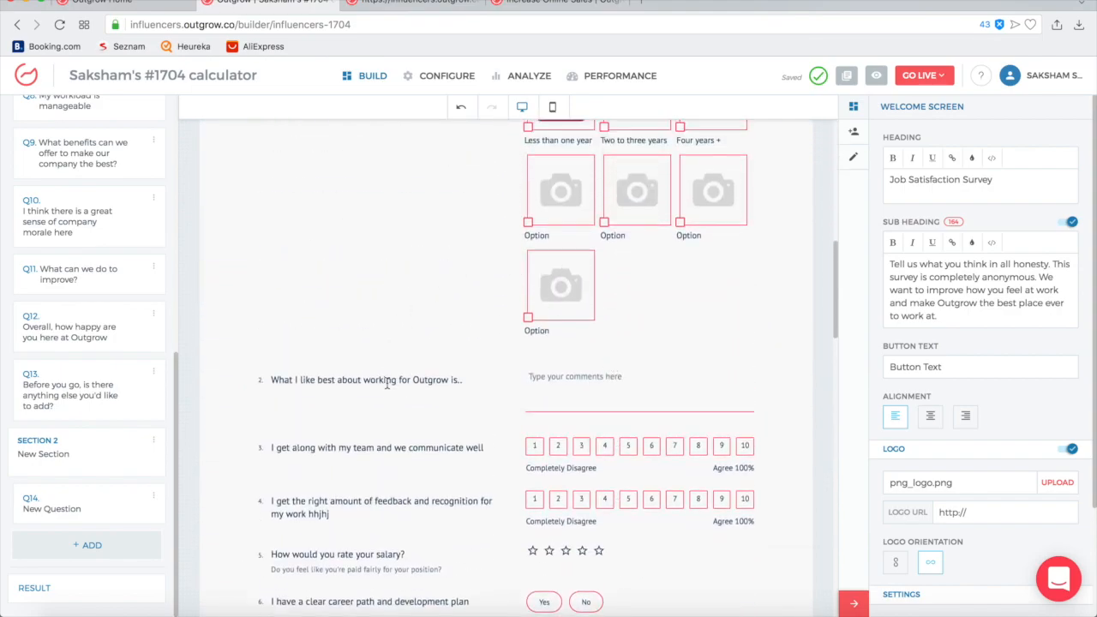
click(426, 380)
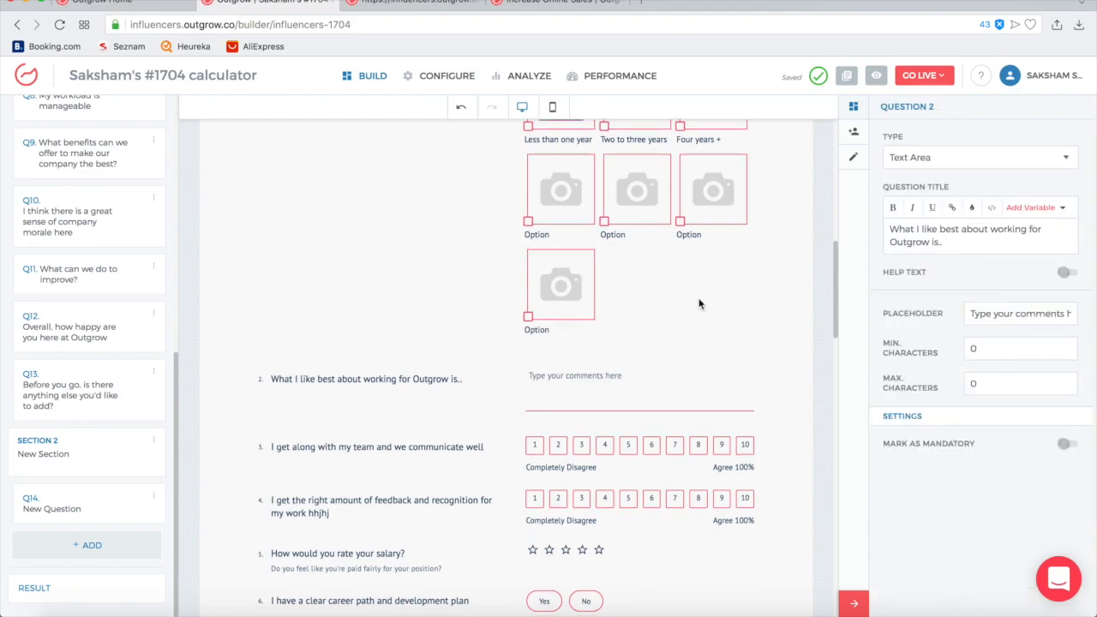
scroll(699, 303, down, 15)
scroll(699, 303, down, 2)
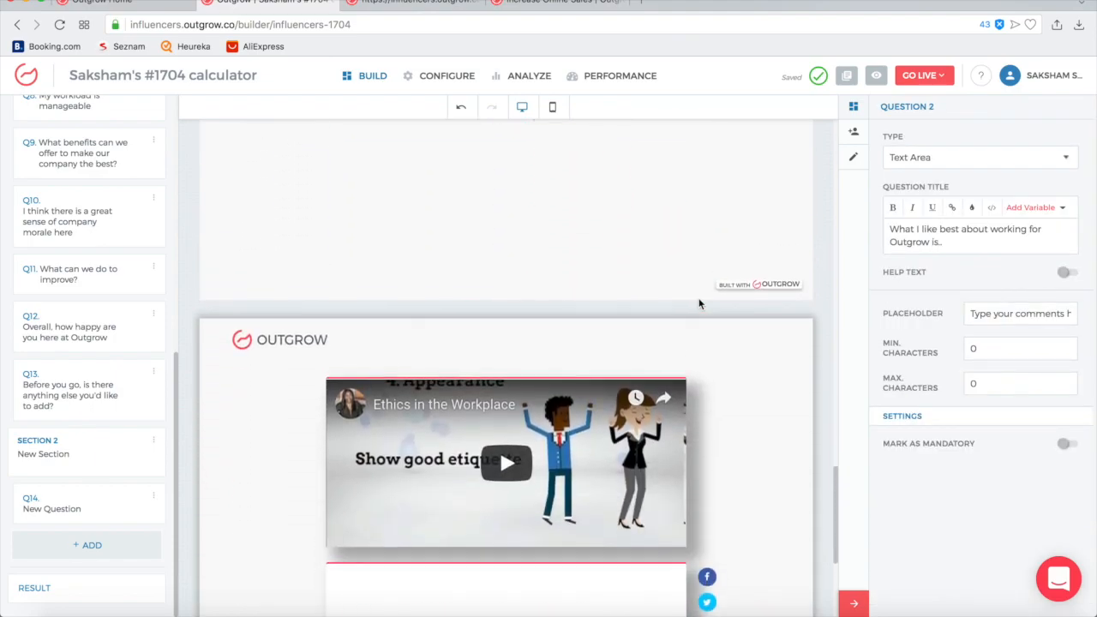
scroll(699, 304, up, 5)
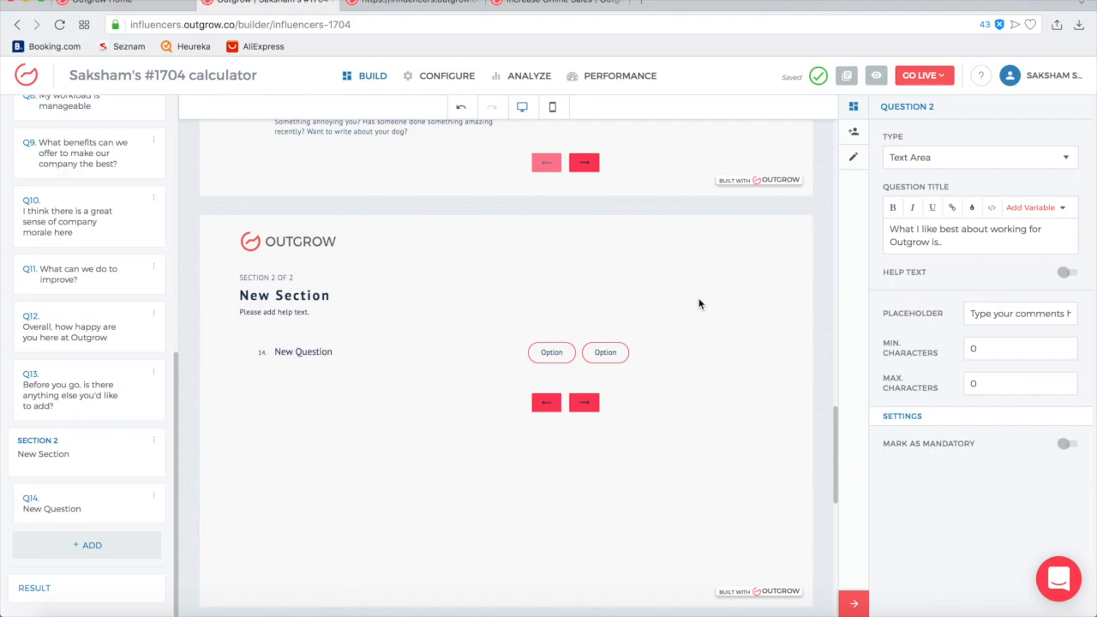
scroll(699, 303, up, 15)
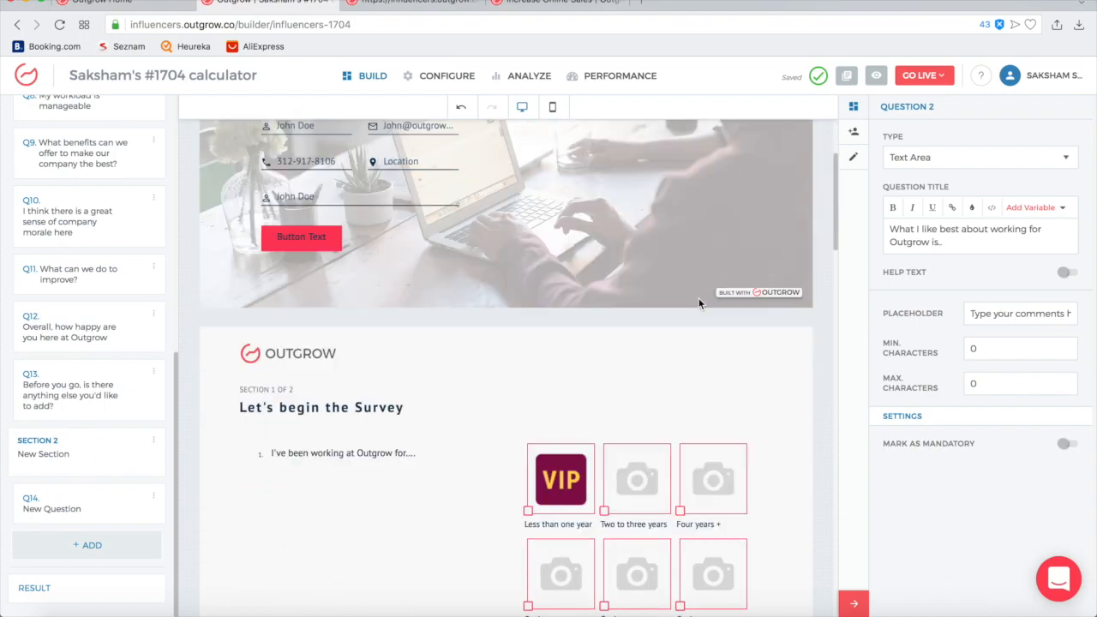
scroll(699, 304, down, 15)
scroll(699, 303, down, 5)
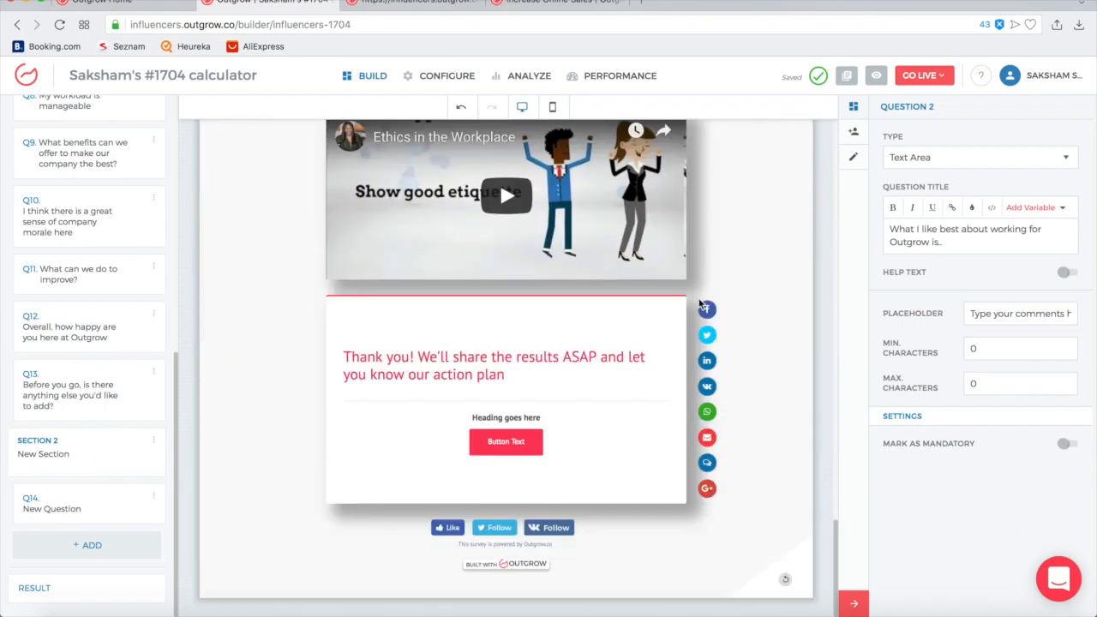
scroll(677, 308, up, 20)
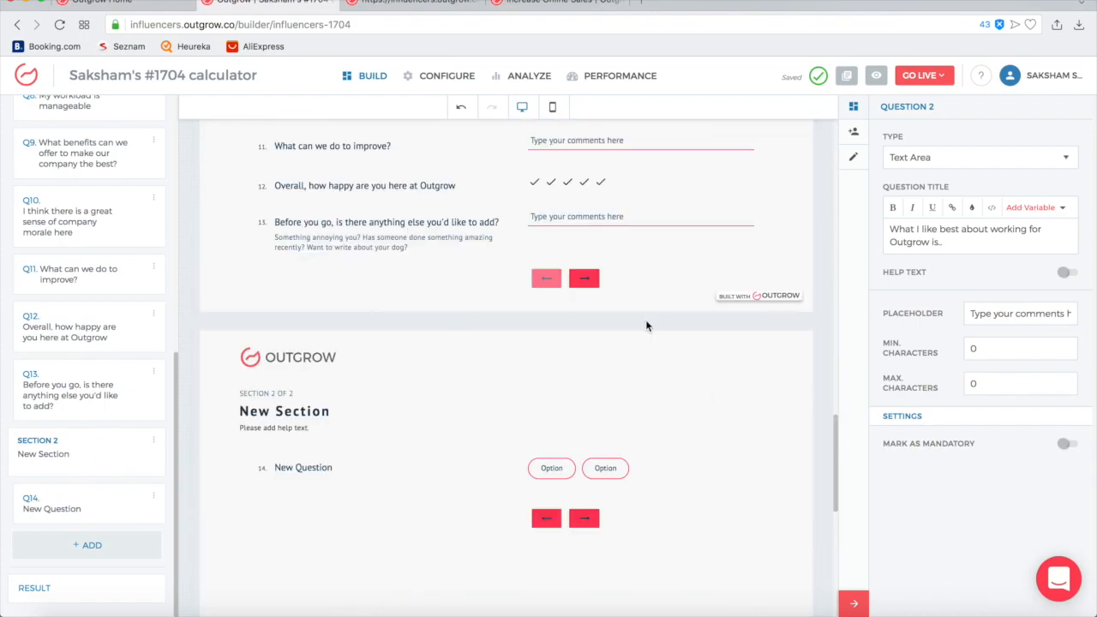
click(923, 76)
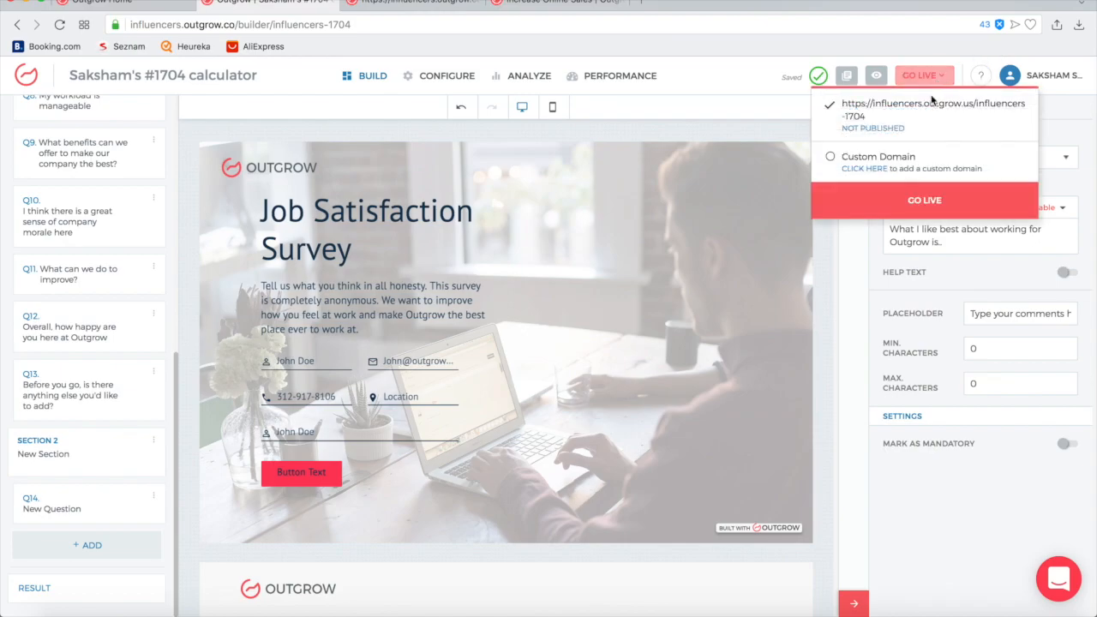
click(923, 200)
click(912, 77)
click(924, 202)
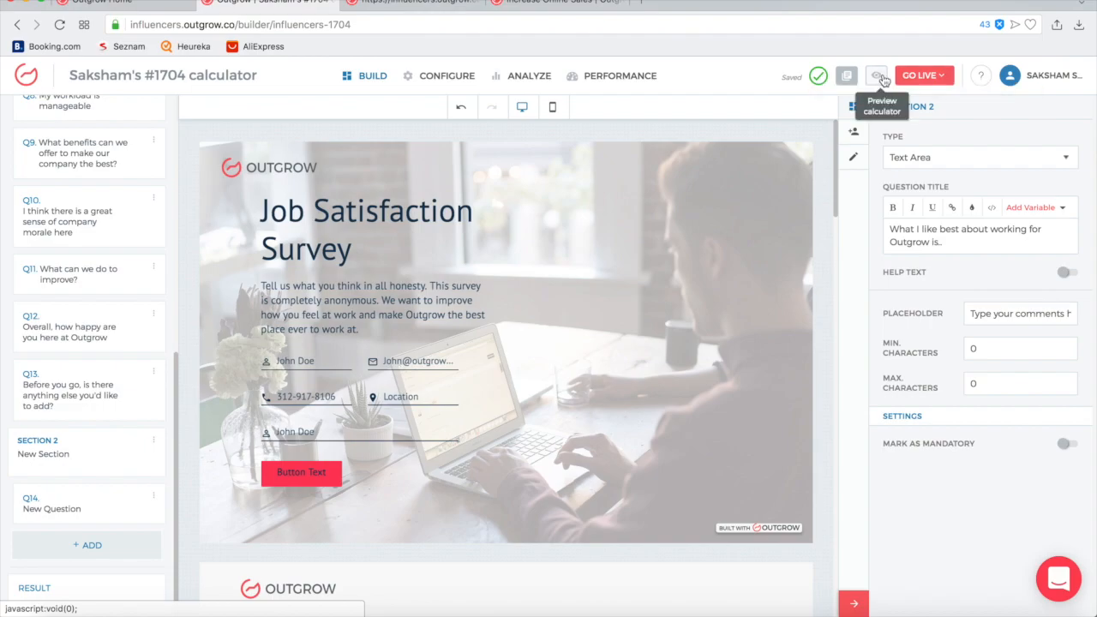
click(919, 75)
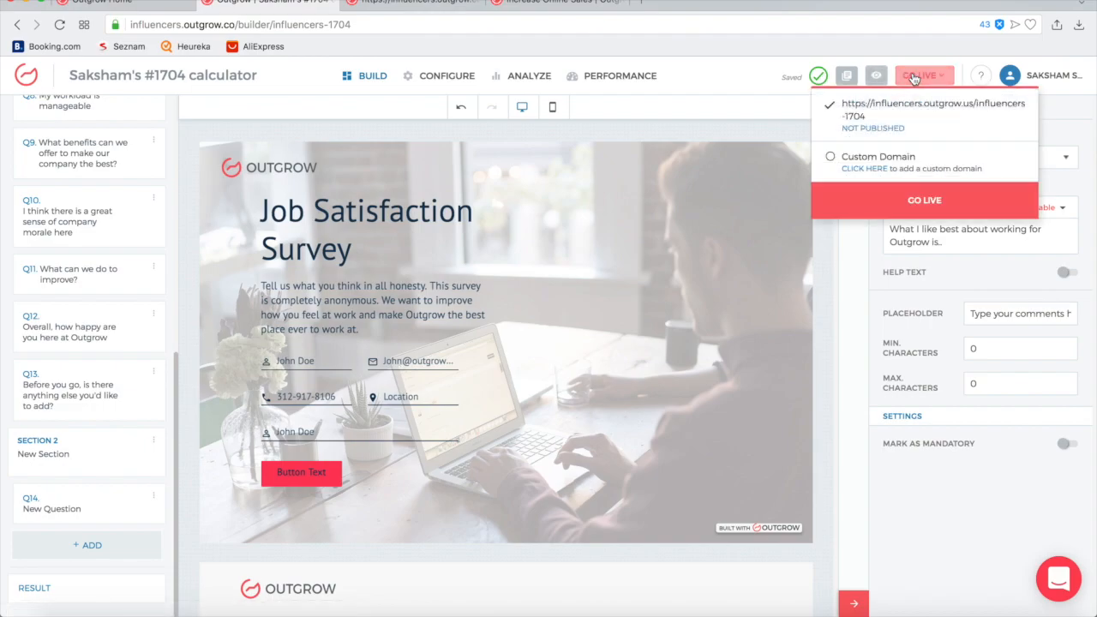
click(896, 202)
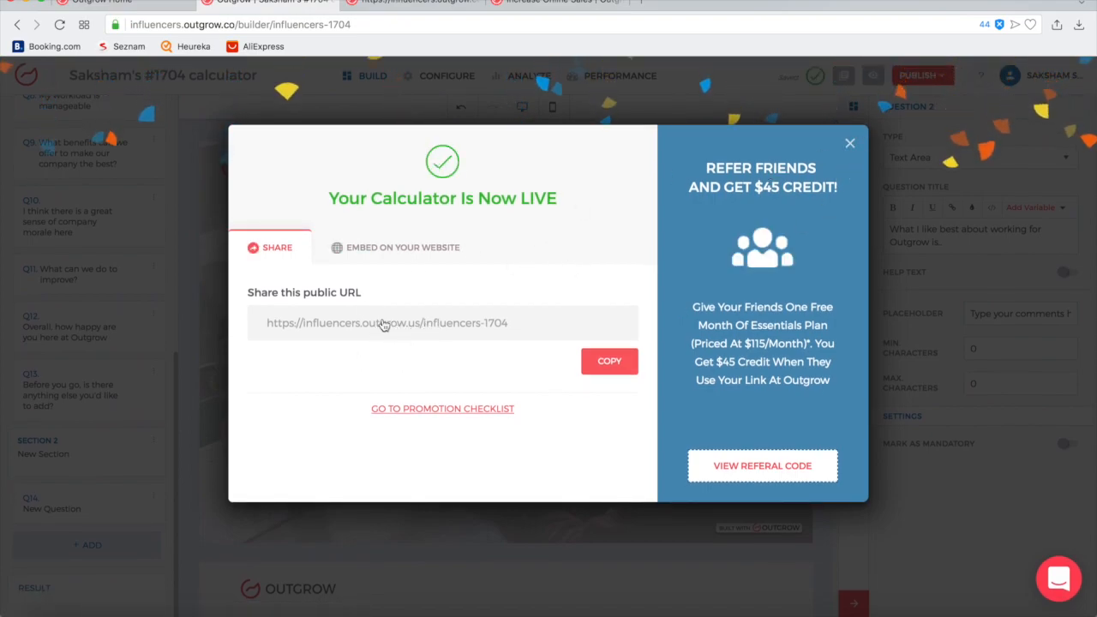
Step: Copy the survey's public URL, and open the additional embed options from its website embed code
click(624, 368)
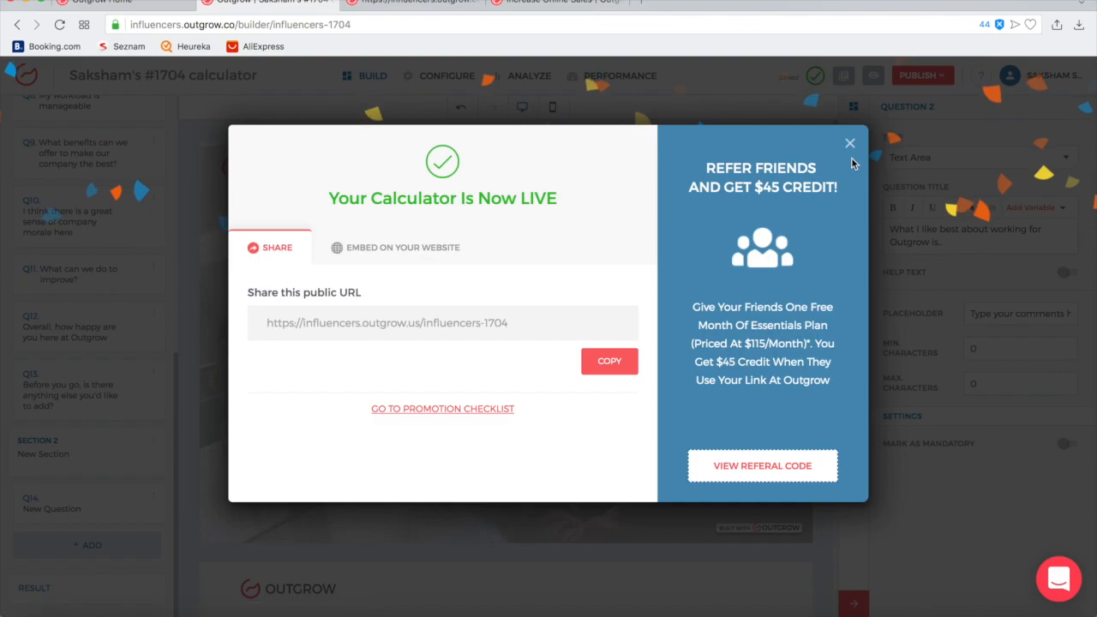
click(420, 253)
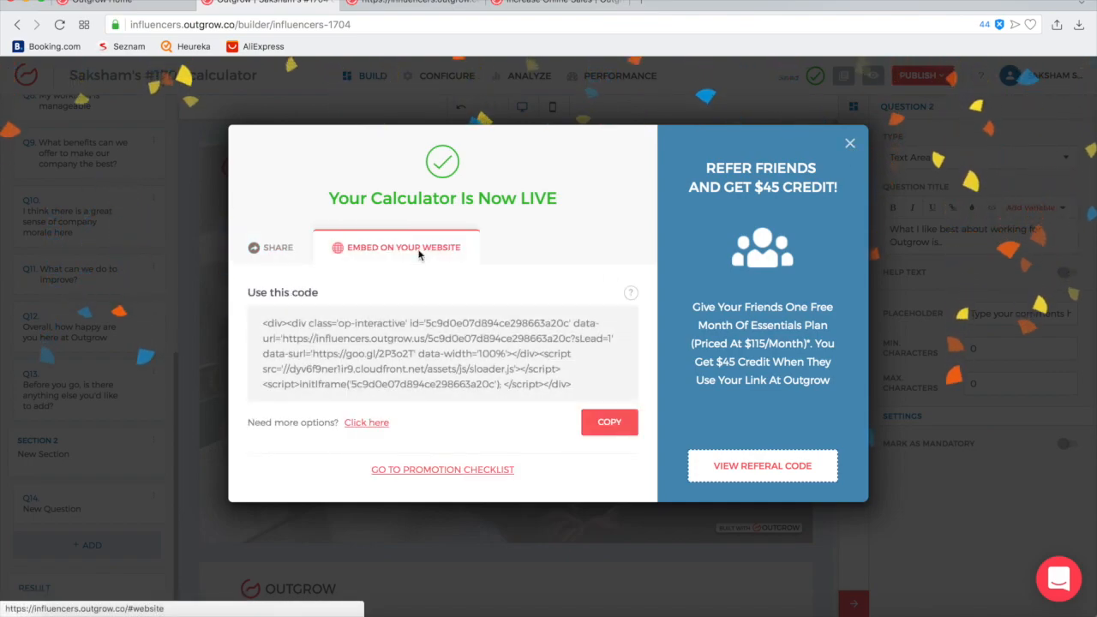
click(367, 423)
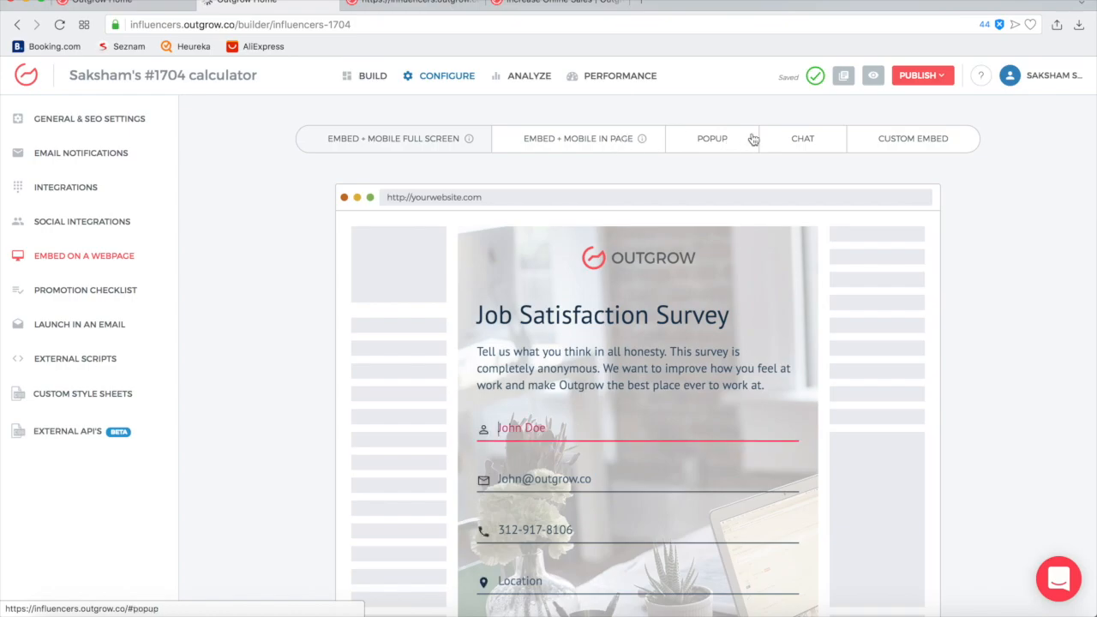
Step: Look through the survey's preview in the Embed + Mobile Full Screen layout
scroll(716, 287, down, 5)
scroll(714, 288, up, 5)
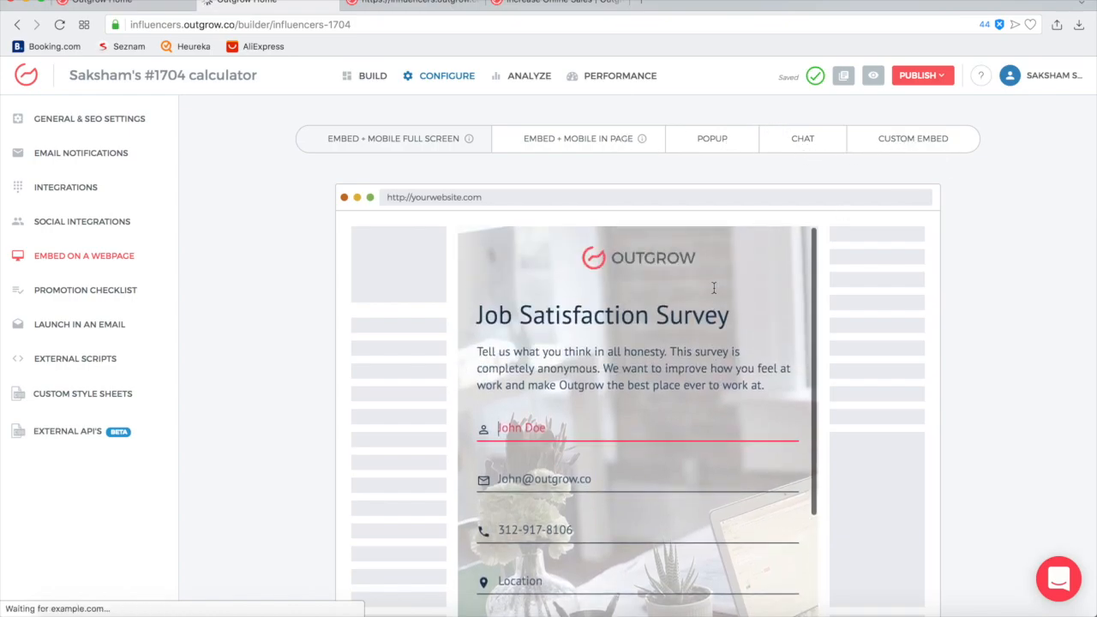
scroll(840, 269, down, 5)
scroll(840, 269, up, 5)
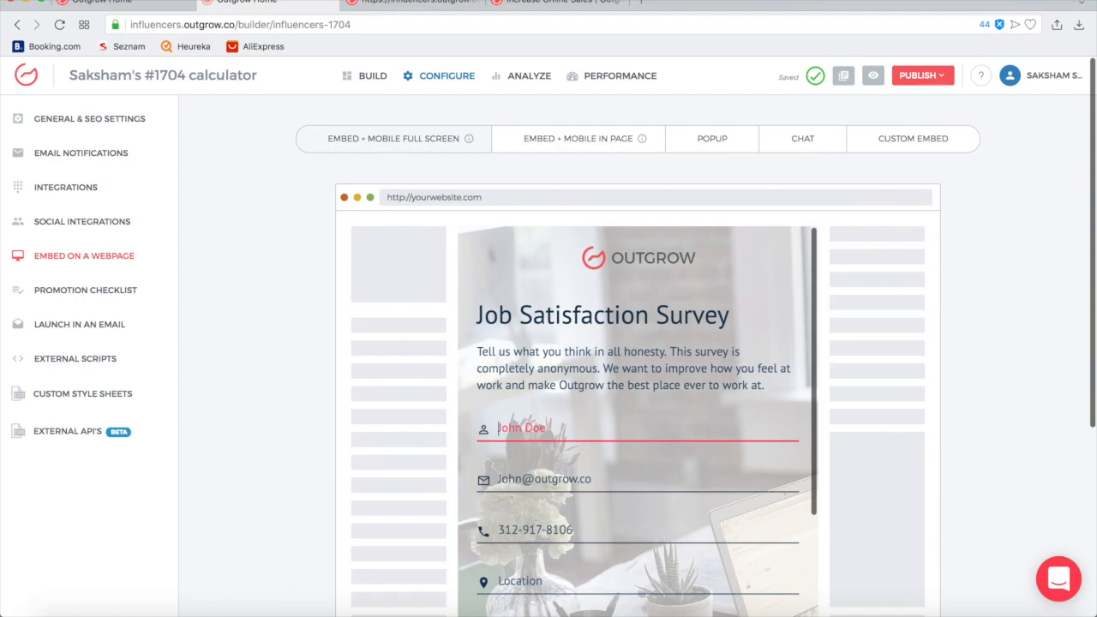
click(351, 76)
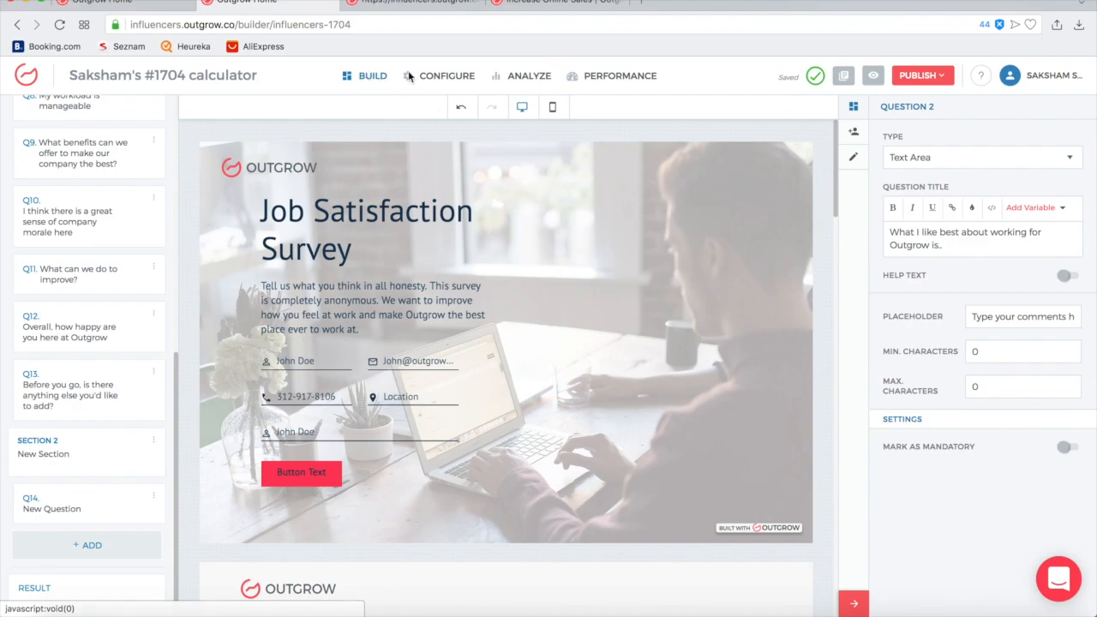
click(470, 77)
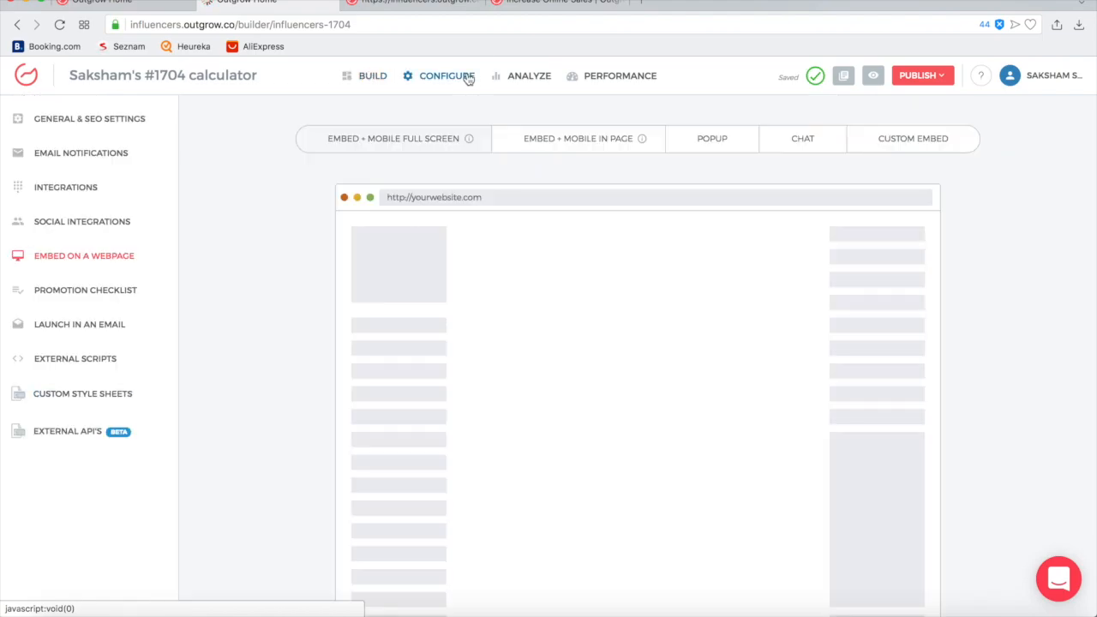
click(354, 84)
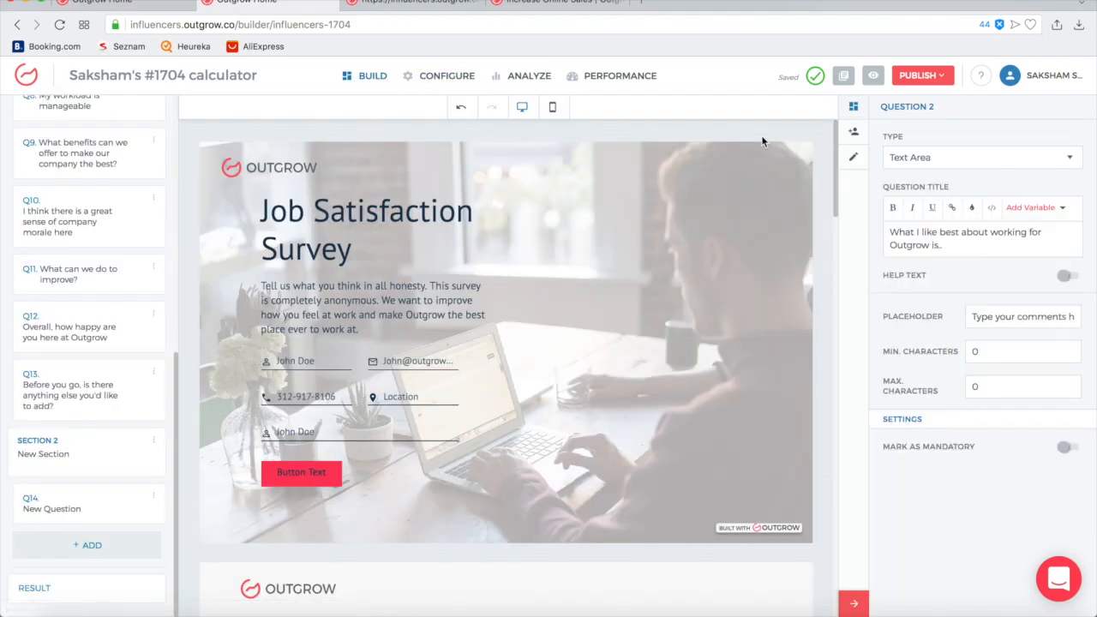
click(421, 77)
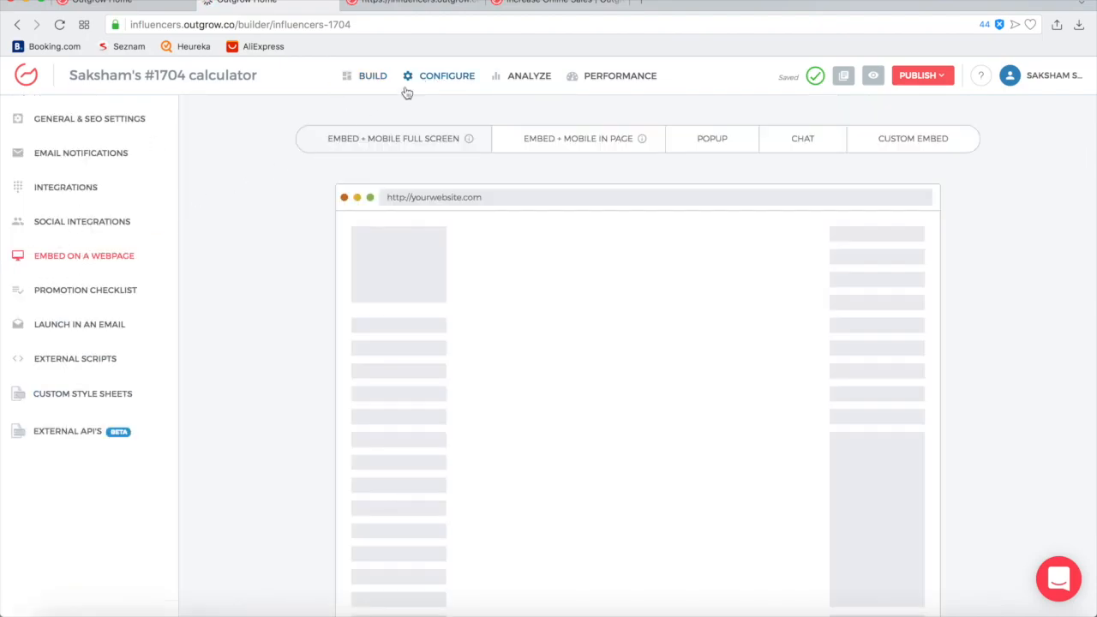
Step: Return to the dashboard and open the analytics of the Trending Events Calendar
click(522, 80)
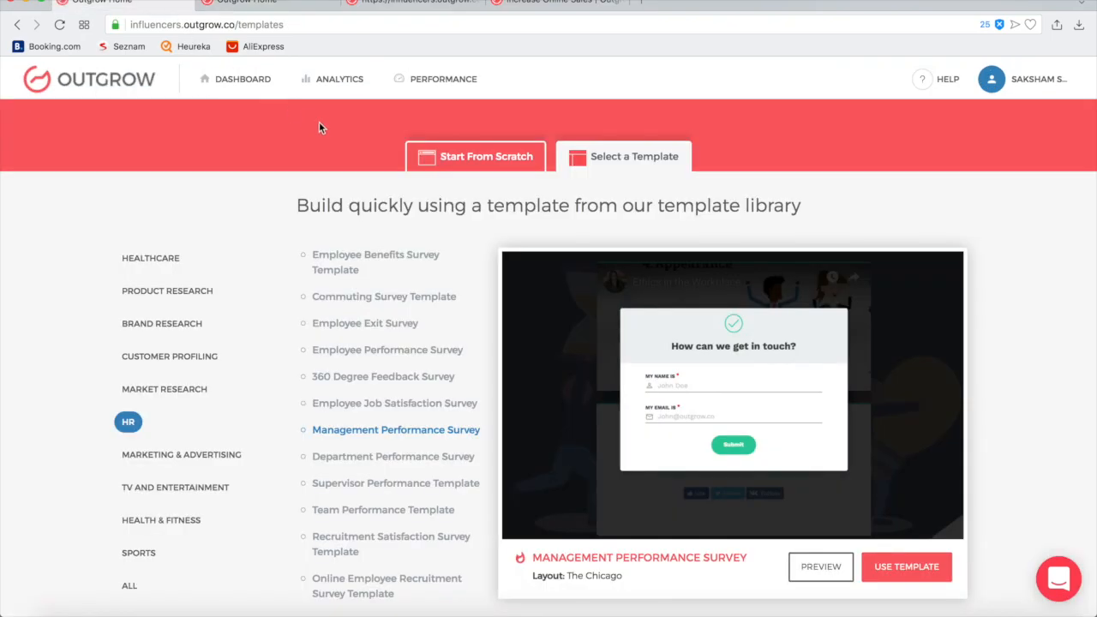
click(244, 81)
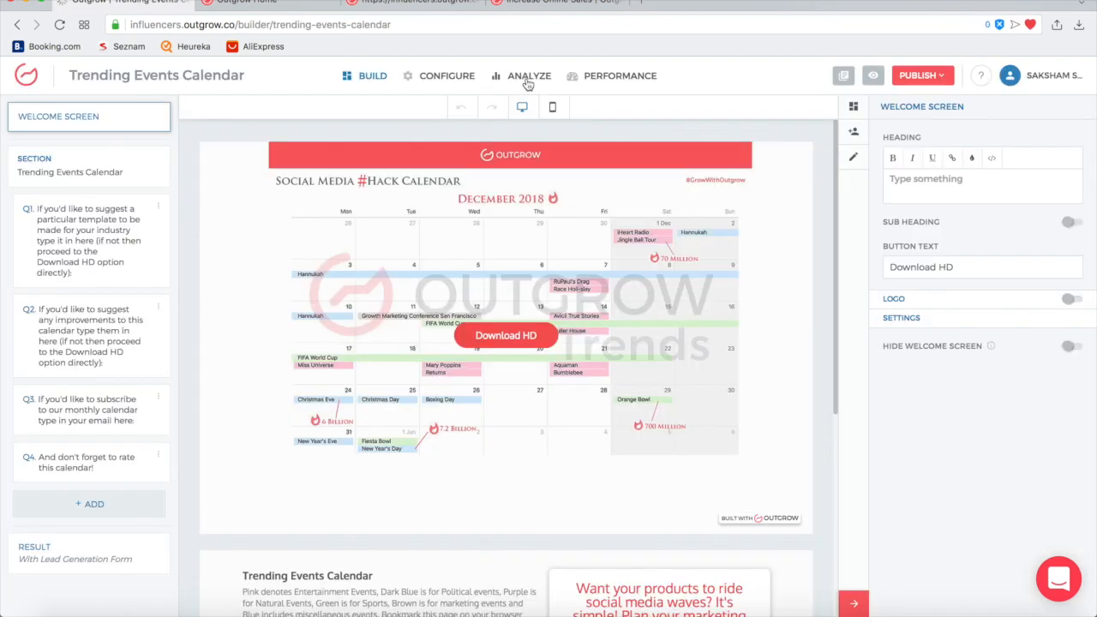
click(528, 81)
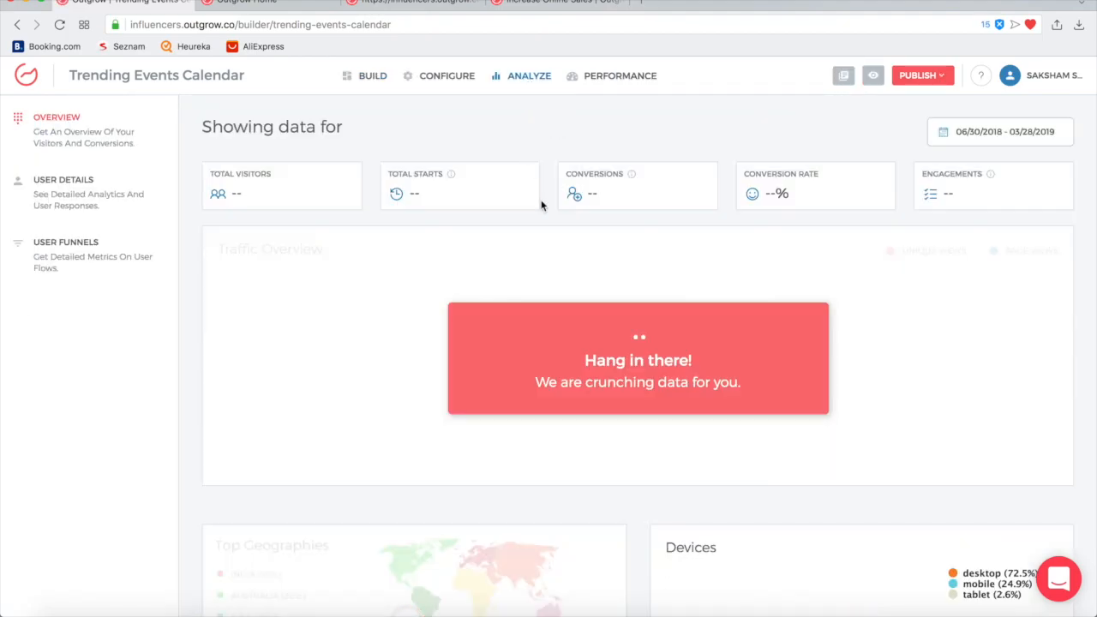
Step: Examine the overview's visitor, start, conversion and engagement figures, and check the date range picker
scroll(563, 379, down, 2)
scroll(473, 326, up, 2)
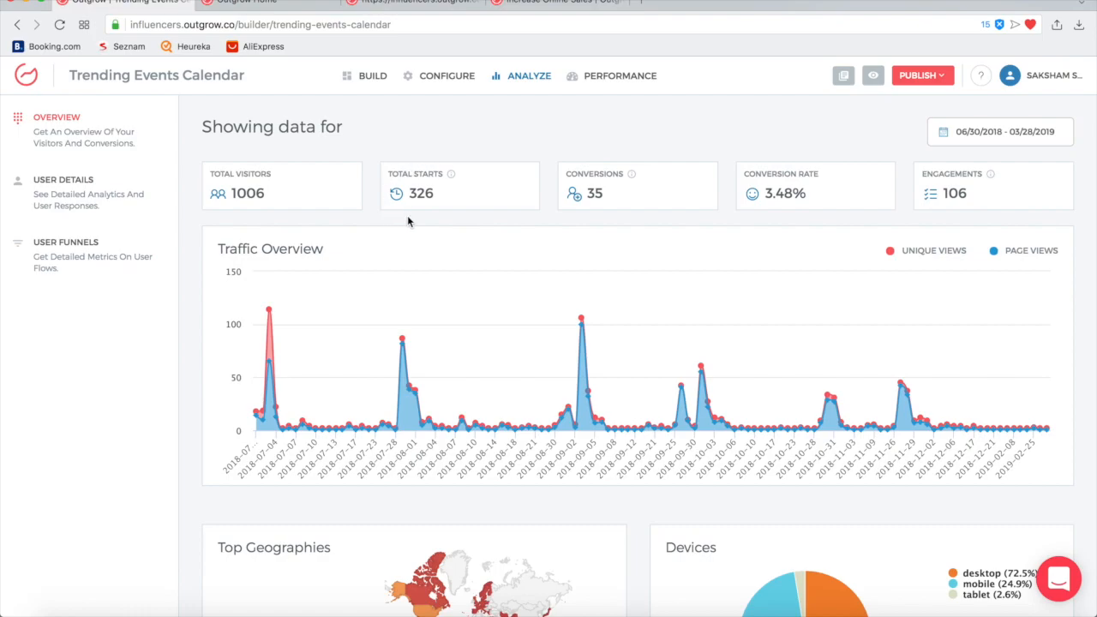
mouse_move(451, 176)
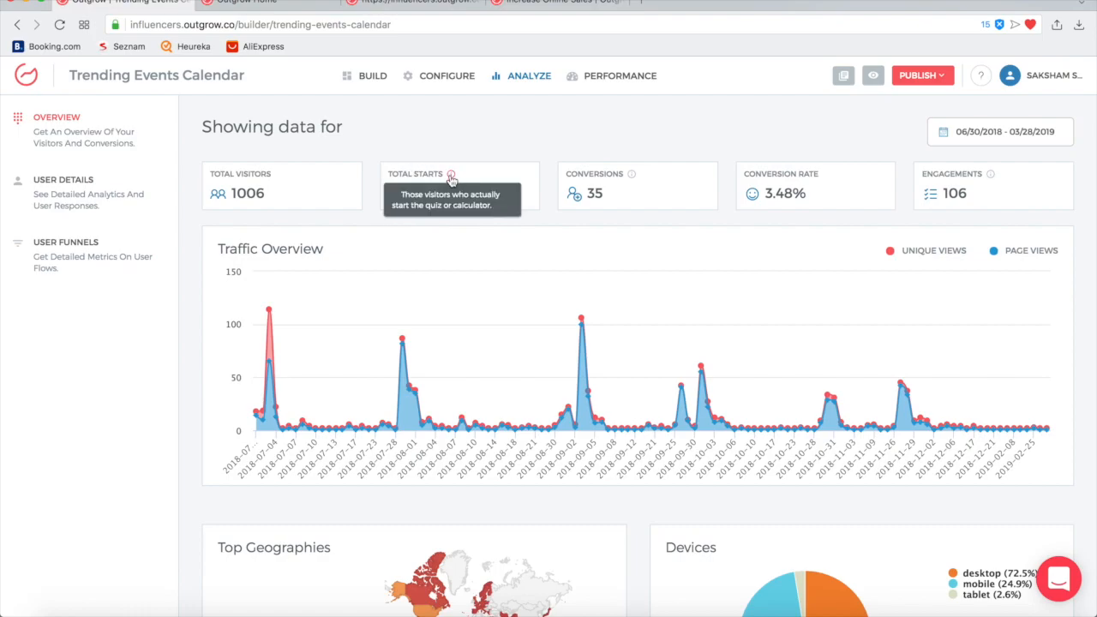
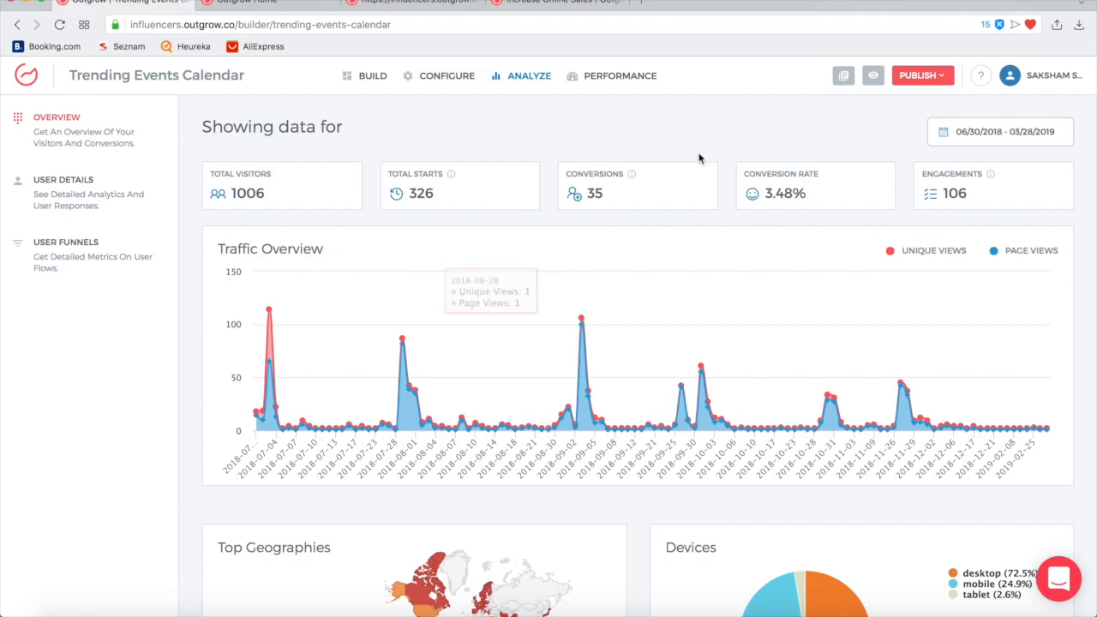
mouse_move(992, 175)
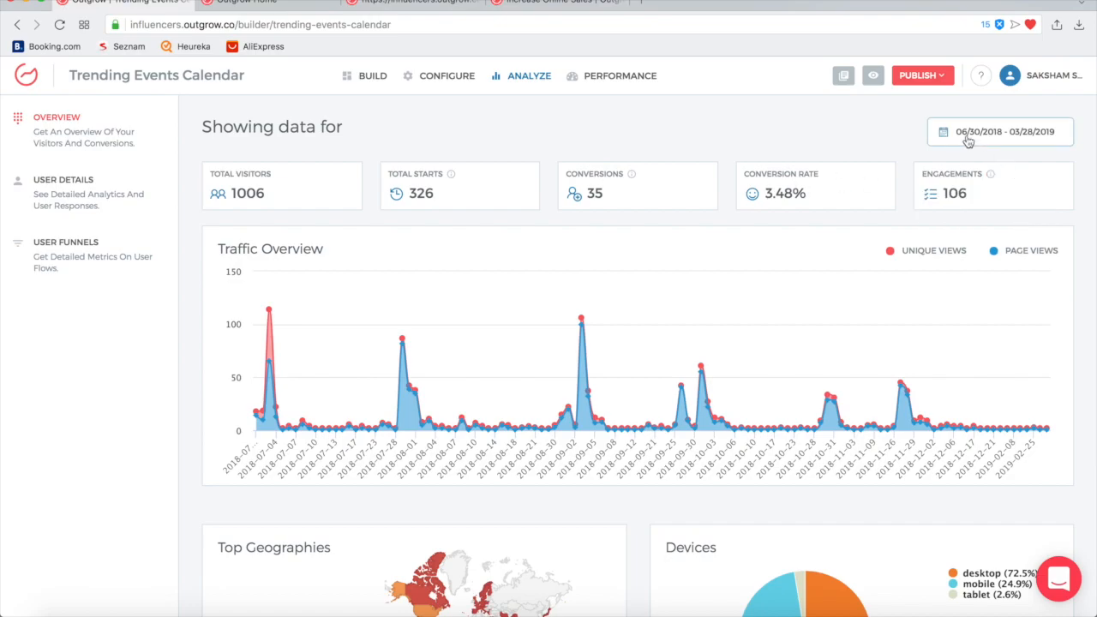
click(1017, 139)
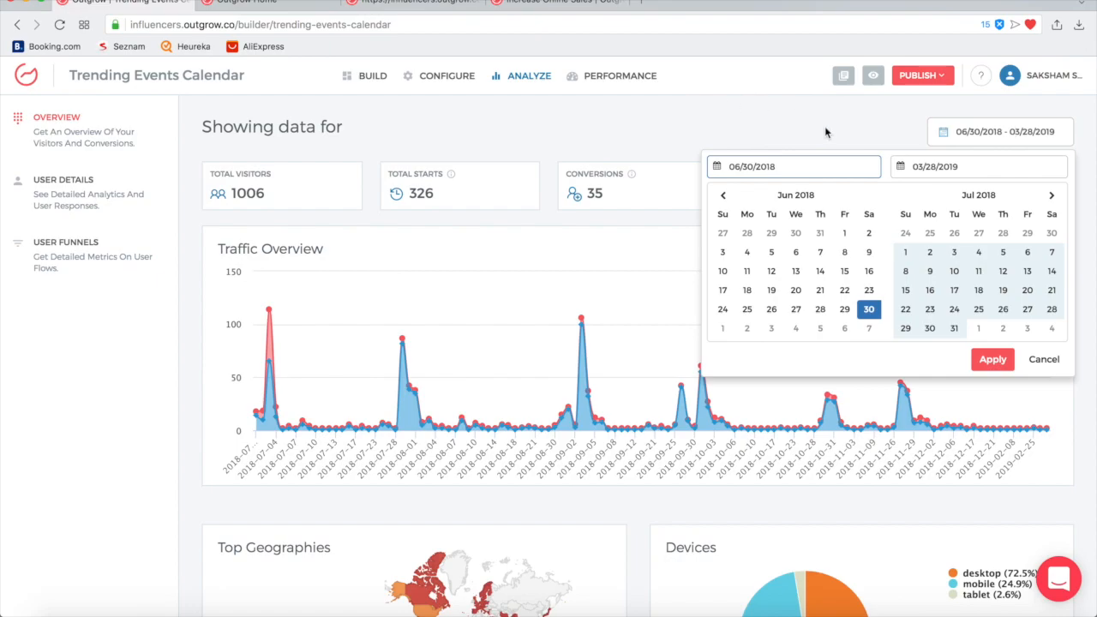
click(642, 124)
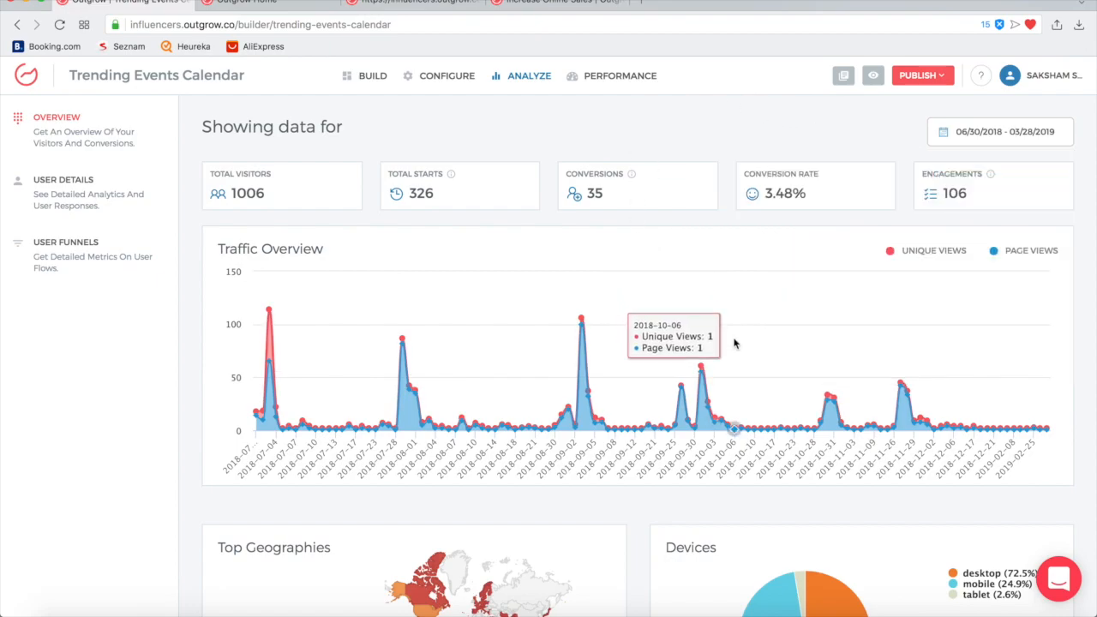
Step: Examine the Top Geographies map and the Devices breakdown in the analytics overview
scroll(735, 343, down, 5)
scroll(463, 285, up, 1)
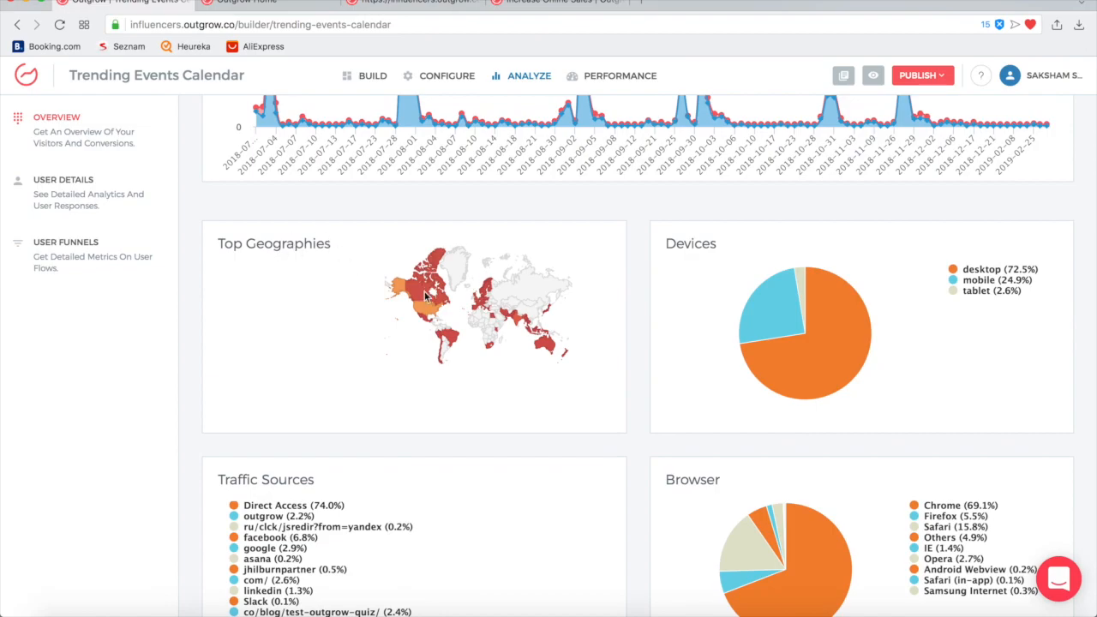
mouse_move(431, 315)
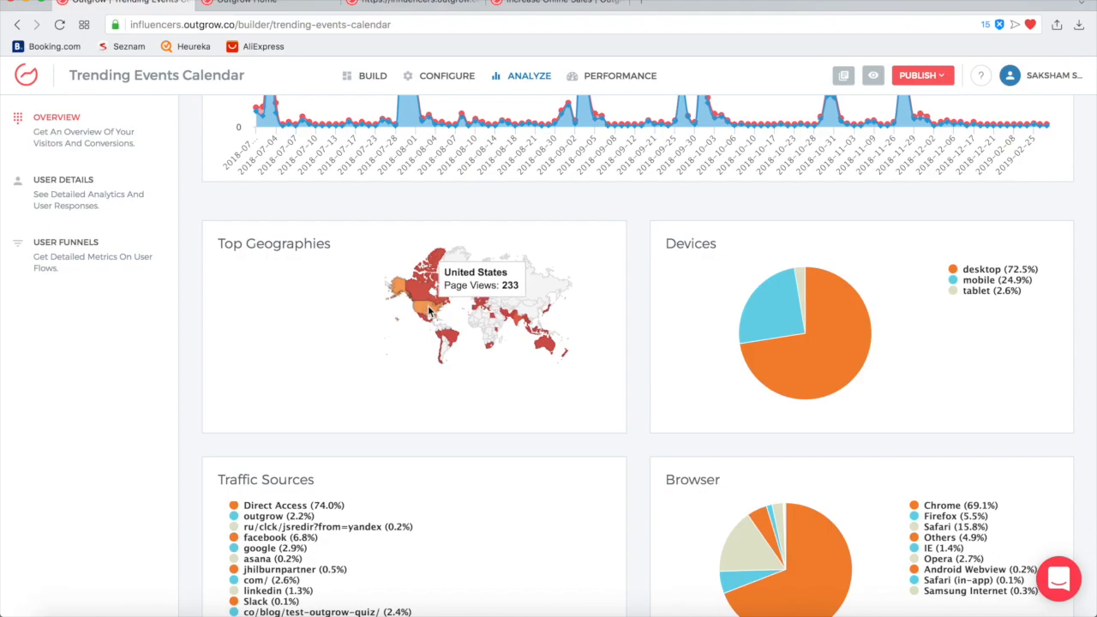
mouse_move(431, 293)
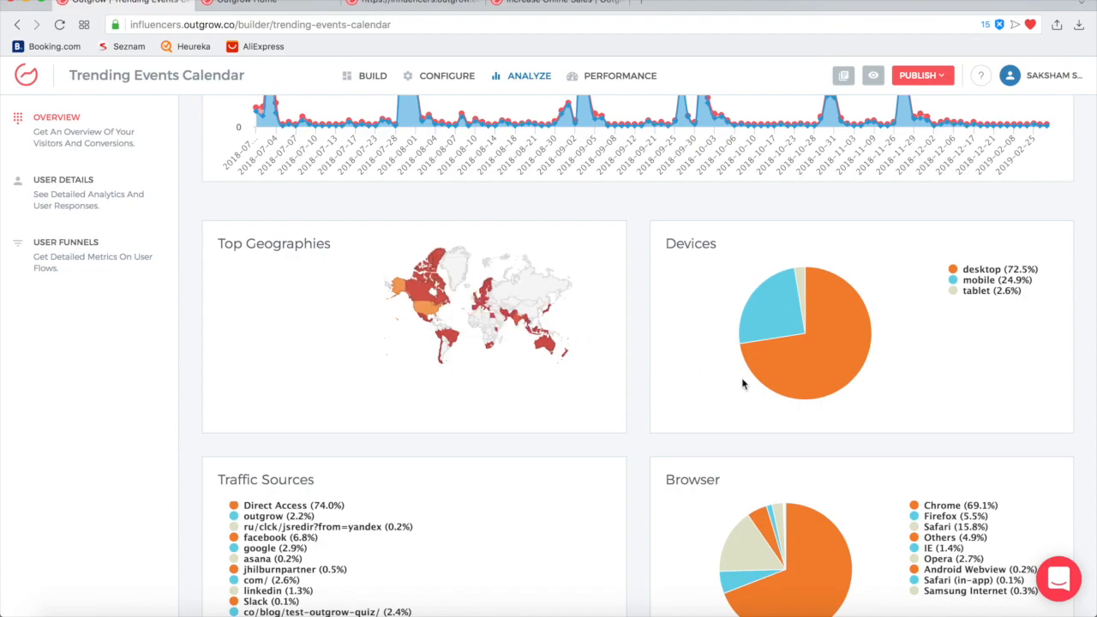
mouse_move(825, 376)
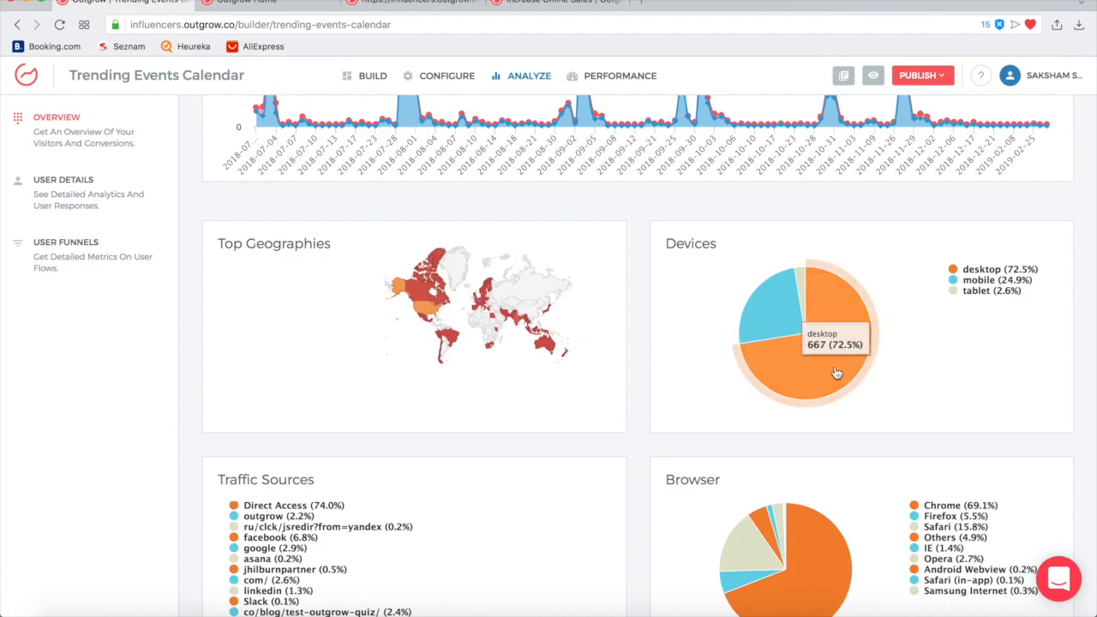
mouse_move(804, 286)
scroll(596, 375, down, 1)
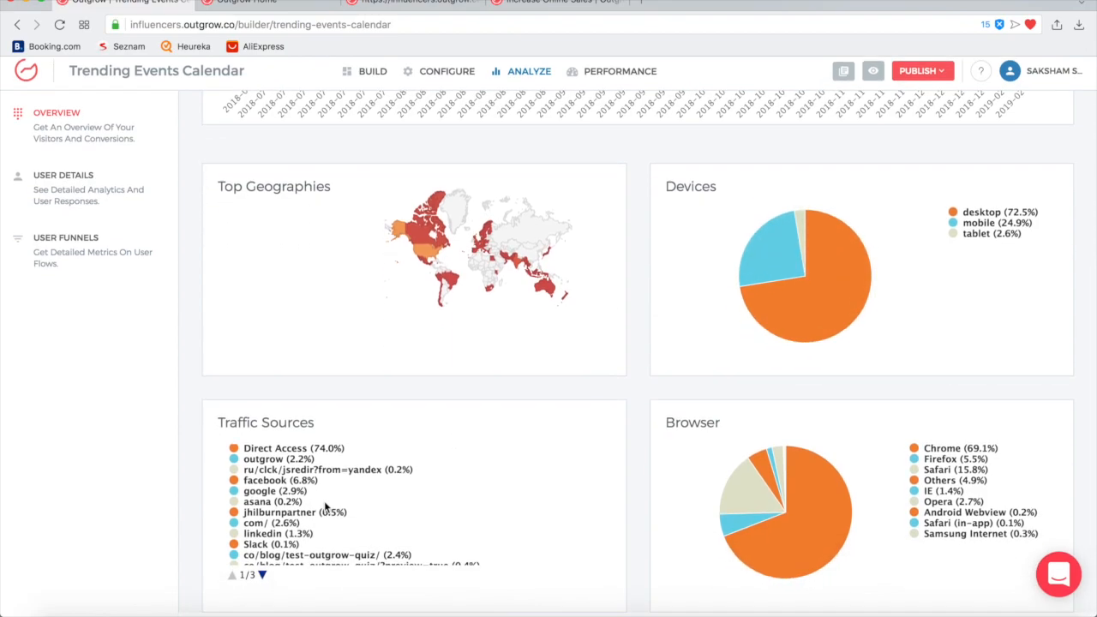
Step: Page through the Traffic Sources list and examine the Browser breakdown
click(262, 580)
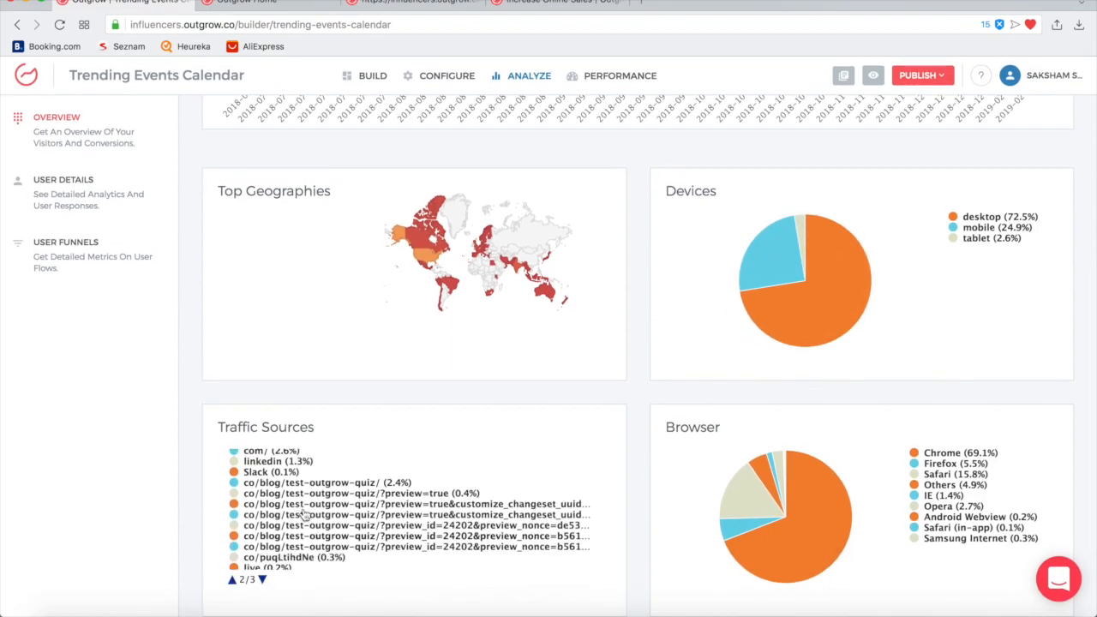
scroll(326, 540, up, 3)
scroll(331, 531, down, 3)
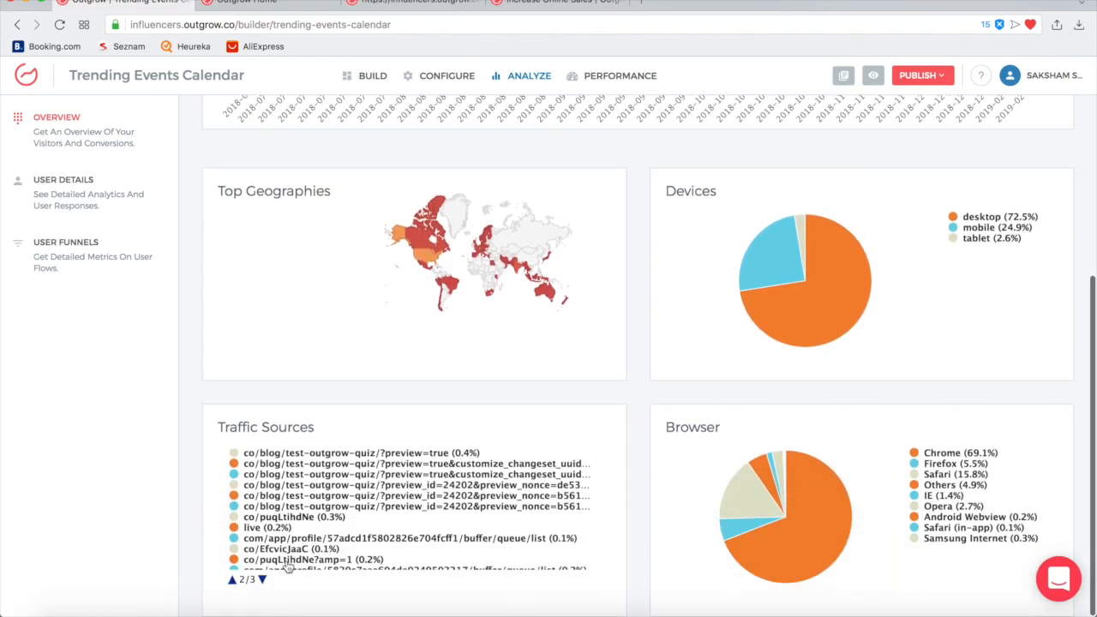
click(232, 580)
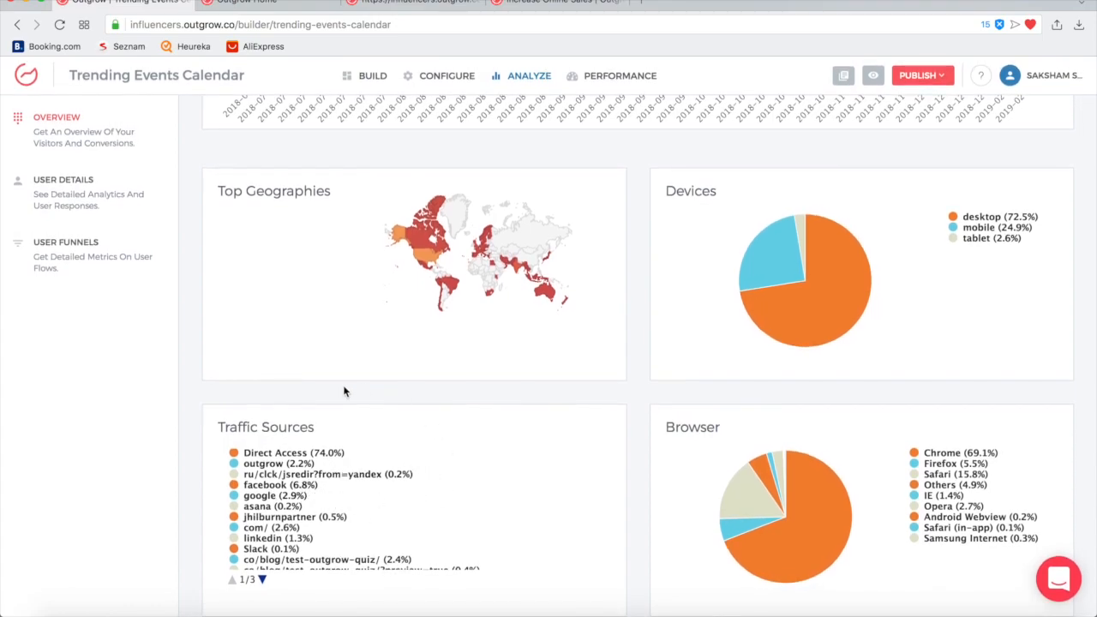
scroll(861, 455, down, 1)
mouse_move(809, 556)
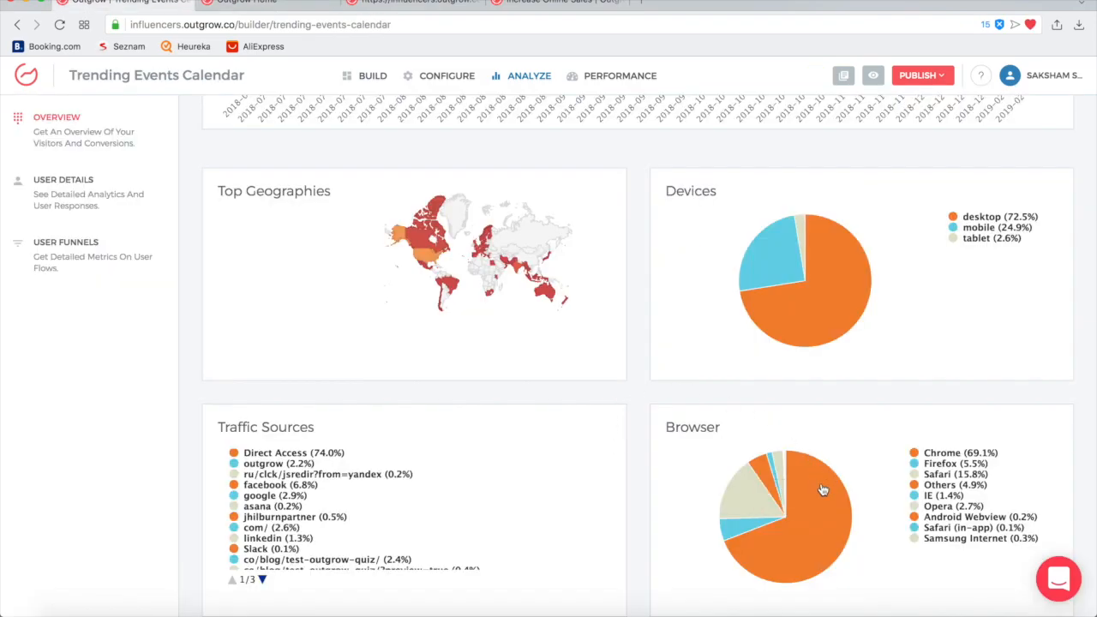
mouse_move(823, 499)
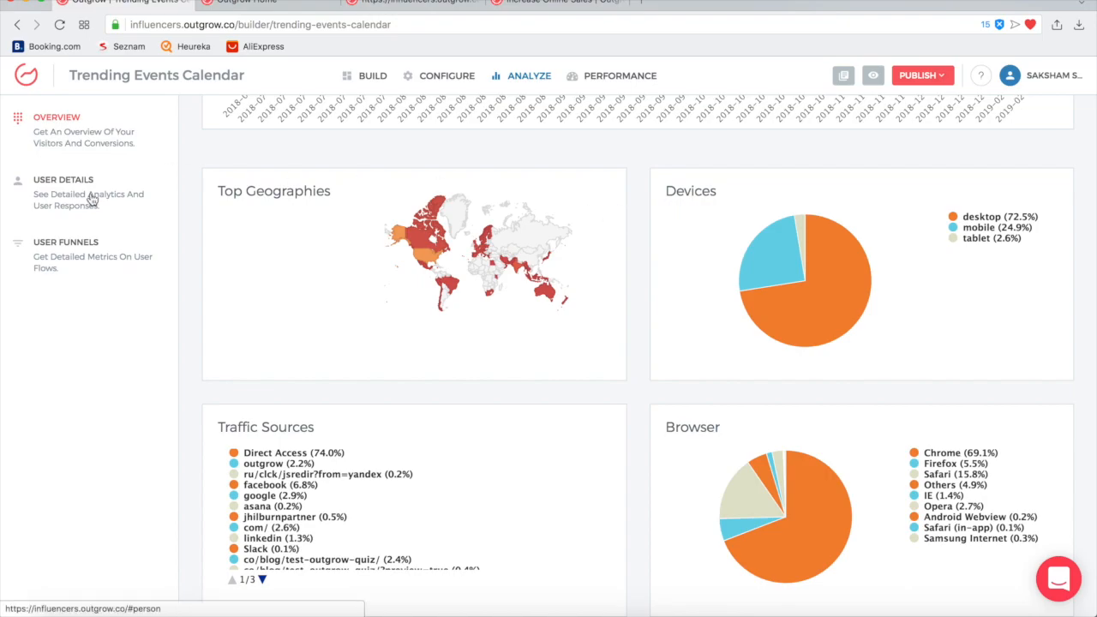
Step: Open the User Details and review the leads table across all its columns, from date and email to visit source
scroll(337, 247, up, 4)
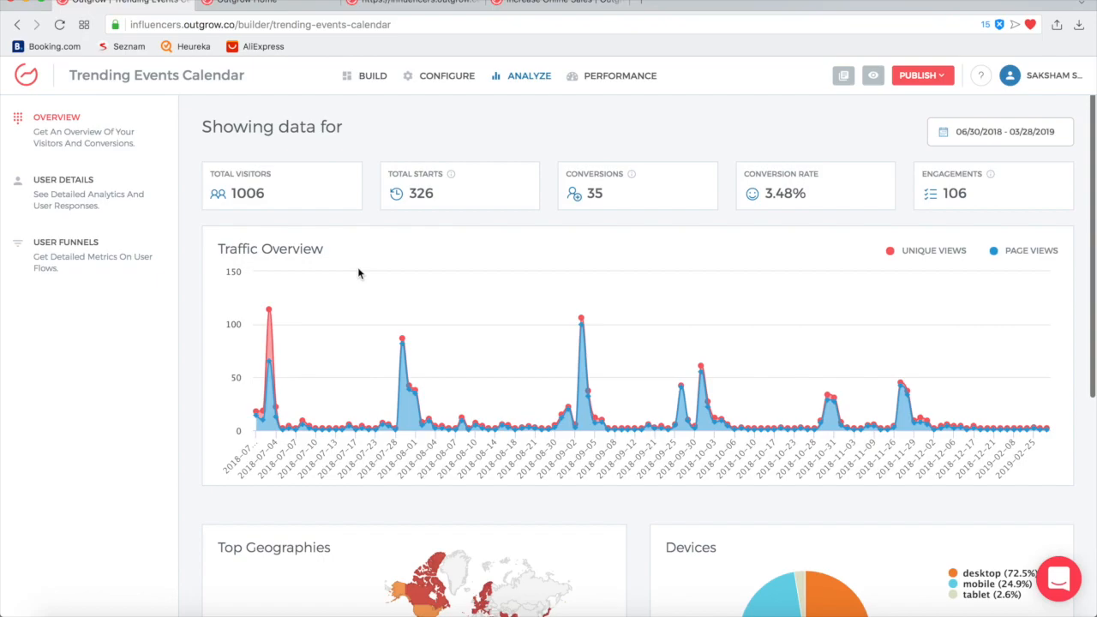
click(68, 204)
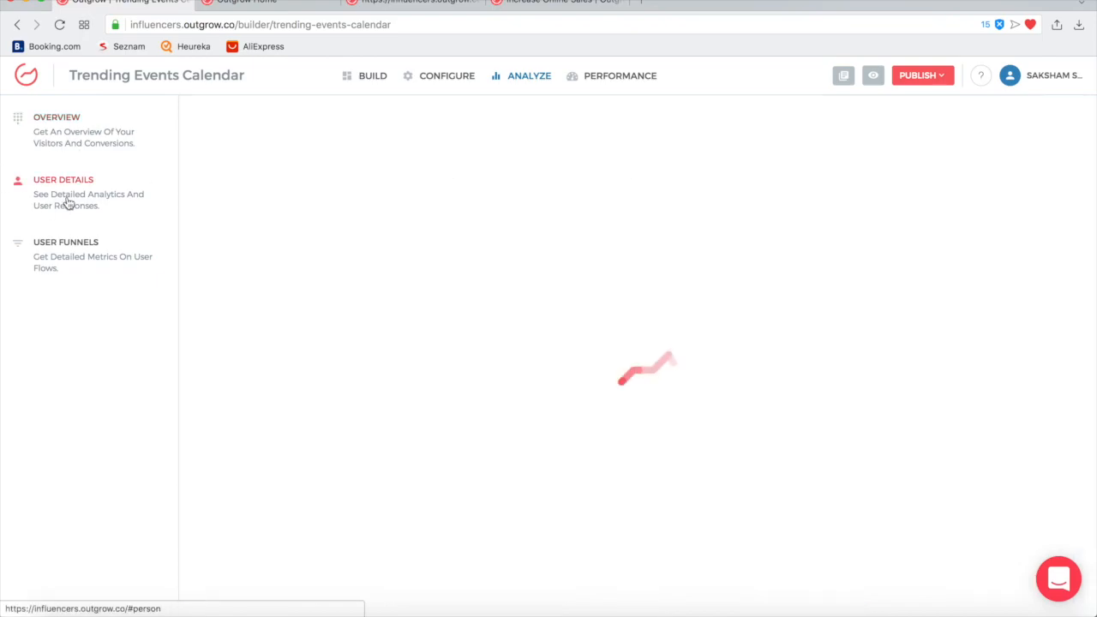
scroll(556, 218, down, 1)
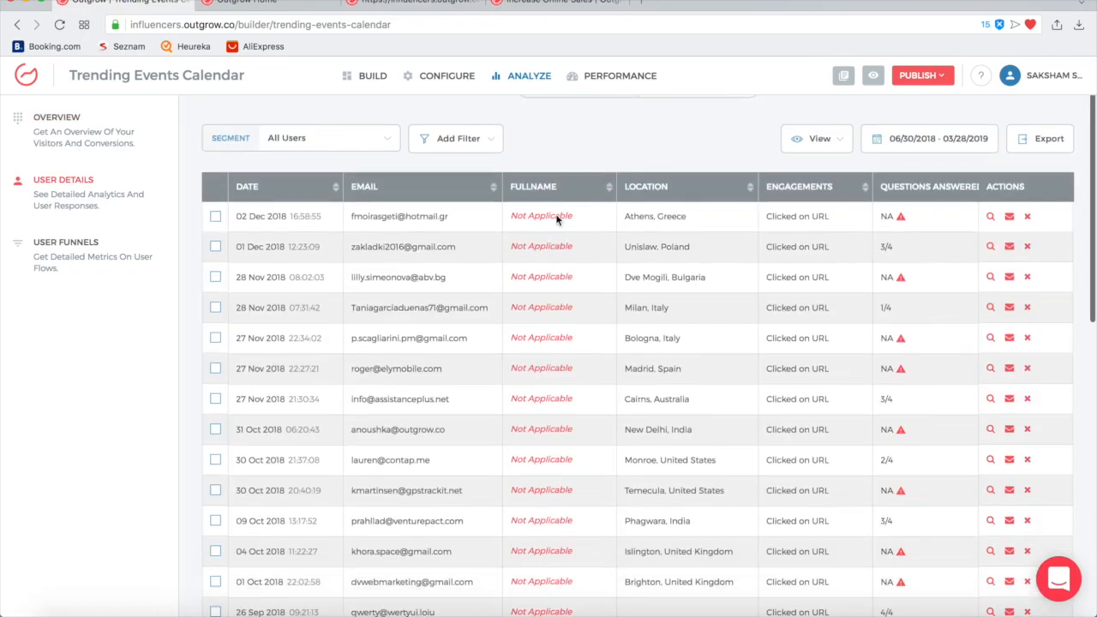
scroll(566, 240, down, 8)
scroll(608, 287, up, 10)
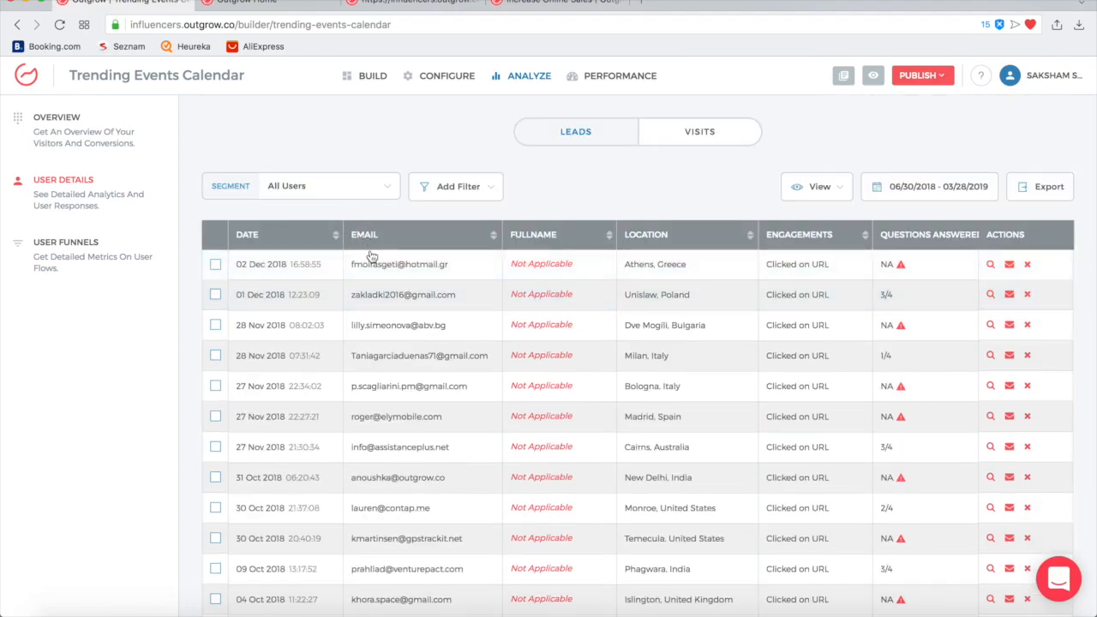
scroll(523, 257, right, 5)
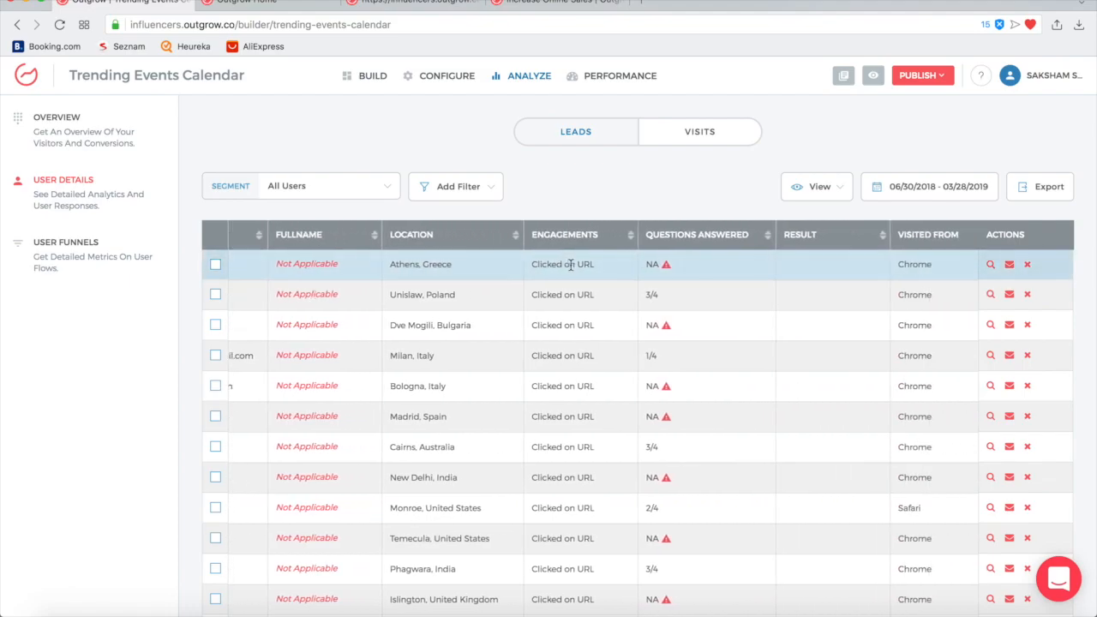
scroll(555, 253, right, 3)
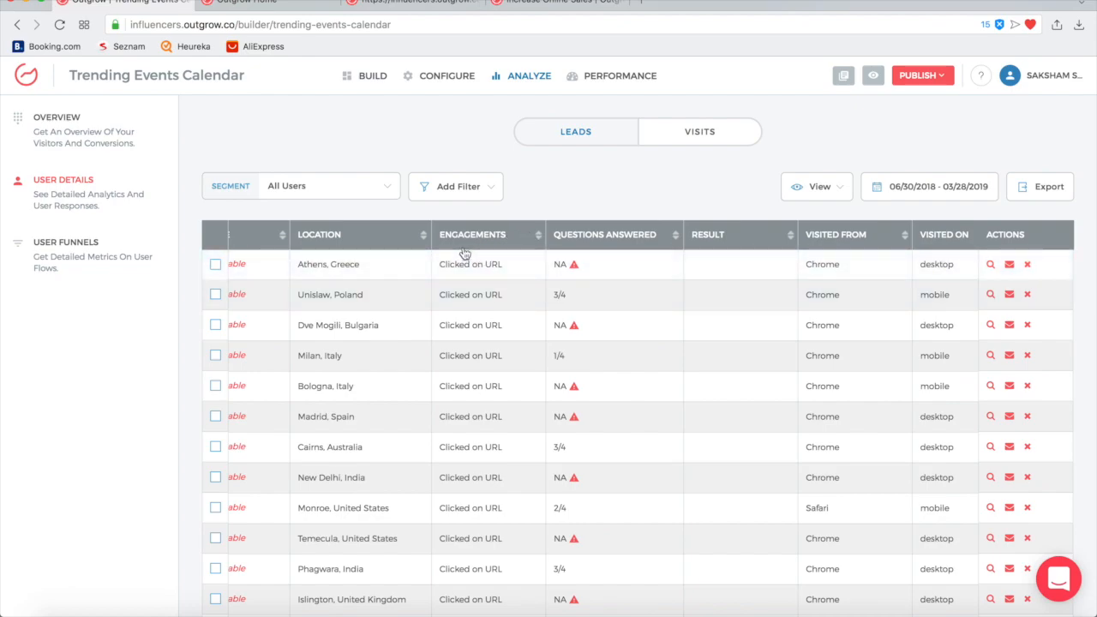
scroll(463, 254, right, 3)
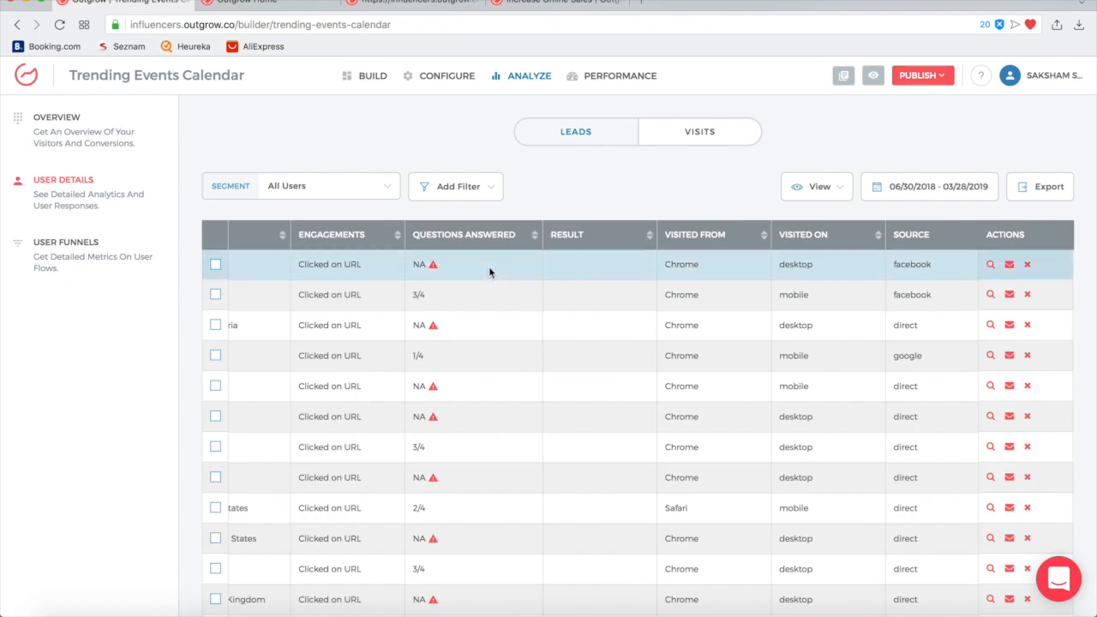
Step: Examine the remaining leads table columns, from questions answered and result through browser, device and source to redo count
scroll(489, 266, right, 3)
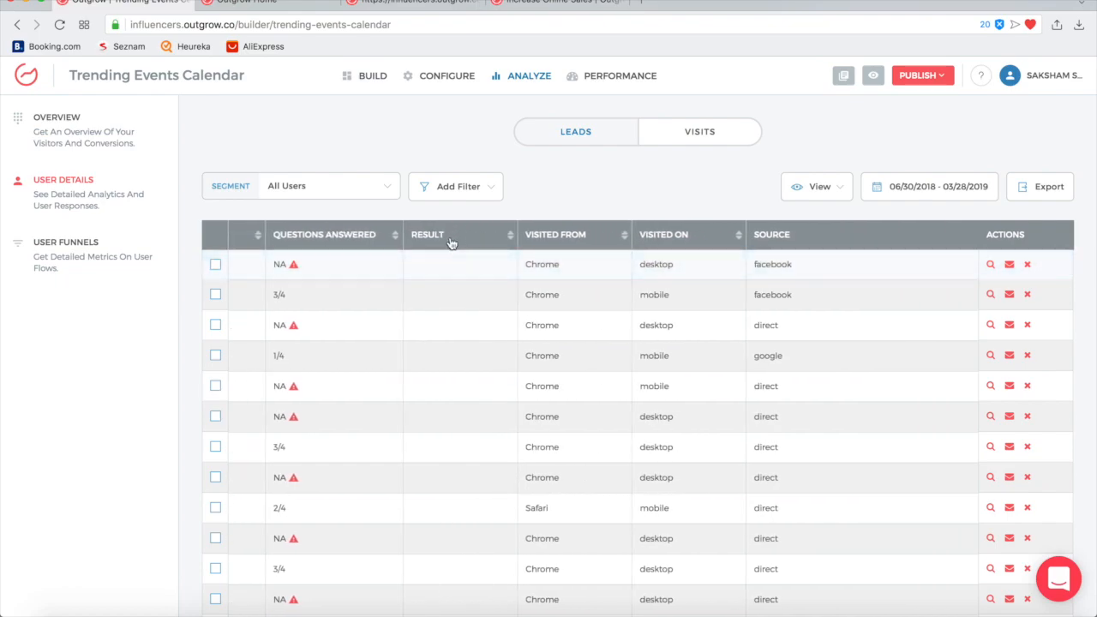
scroll(472, 294, down, 10)
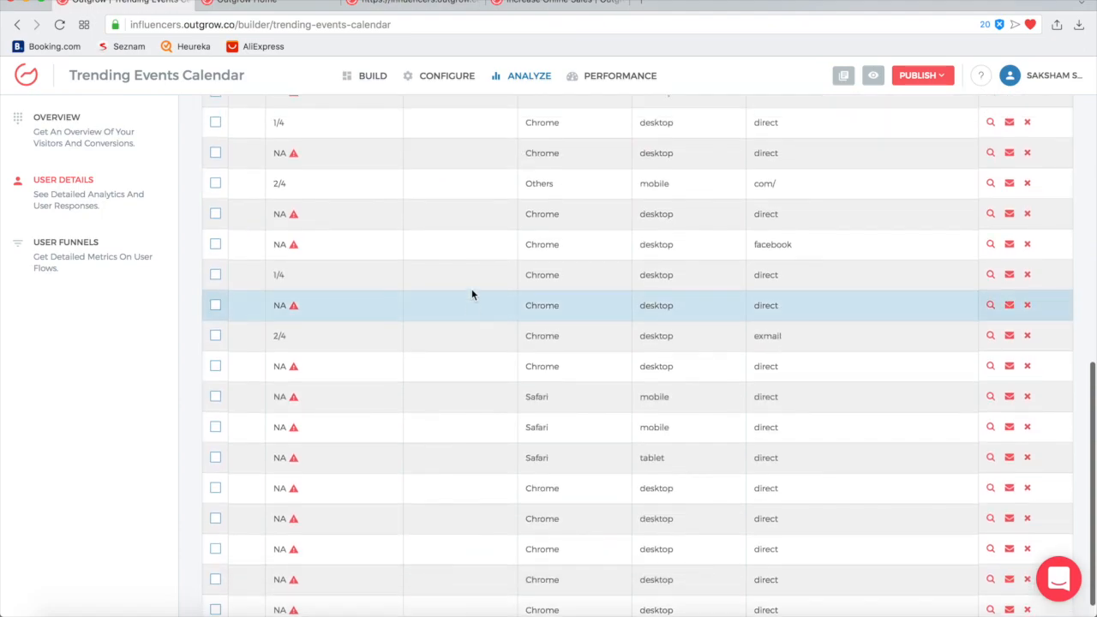
scroll(472, 294, up, 10)
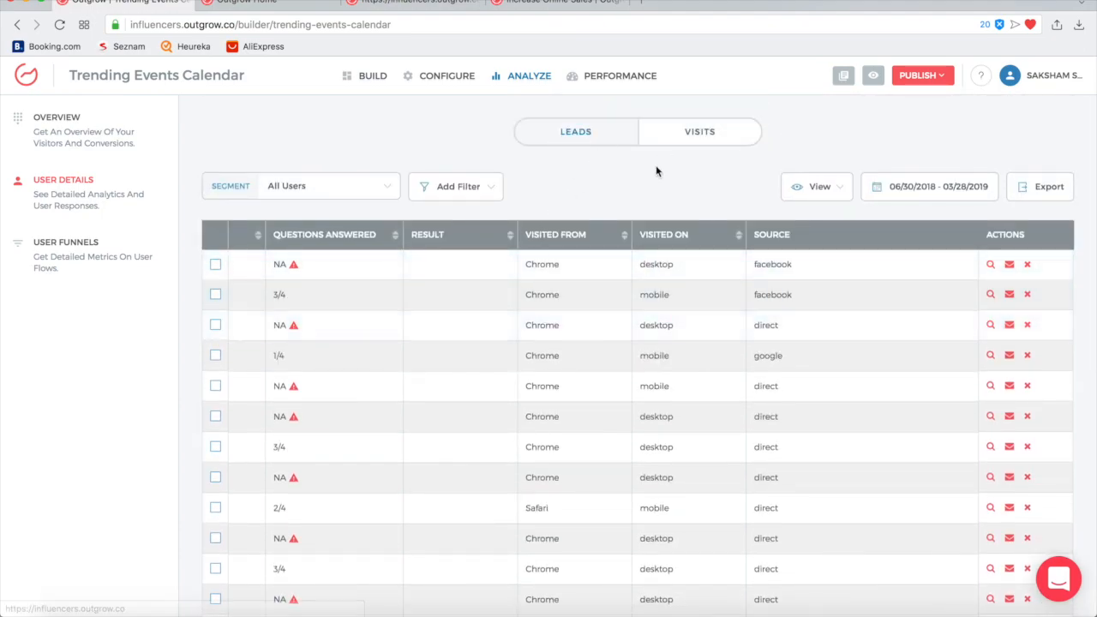
scroll(614, 267, right, 1)
scroll(614, 267, right, 3)
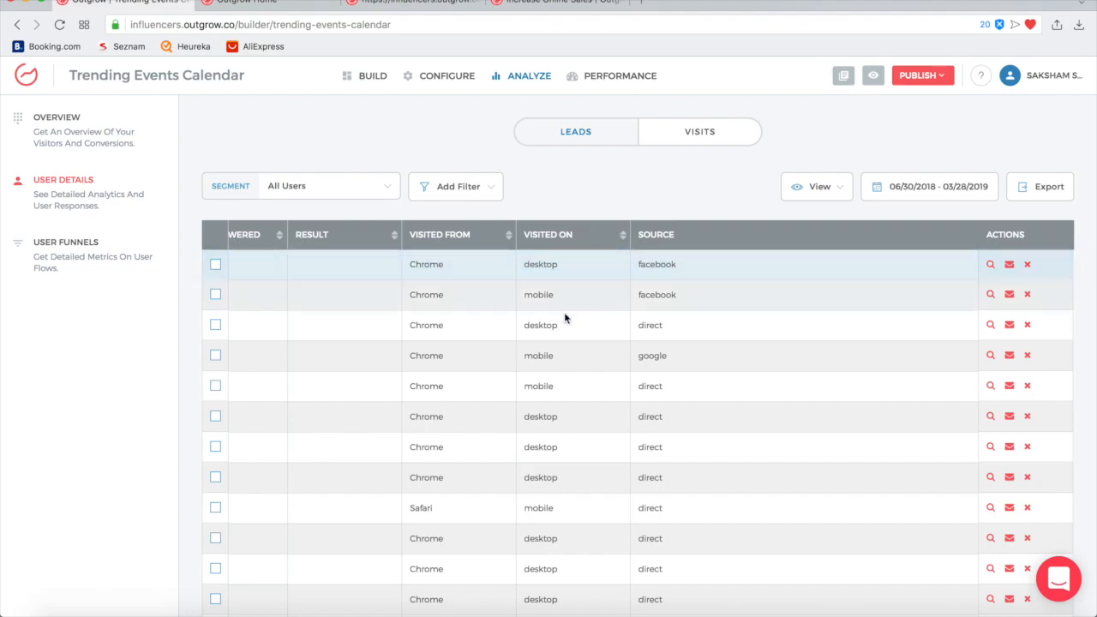
scroll(635, 355, right, 7)
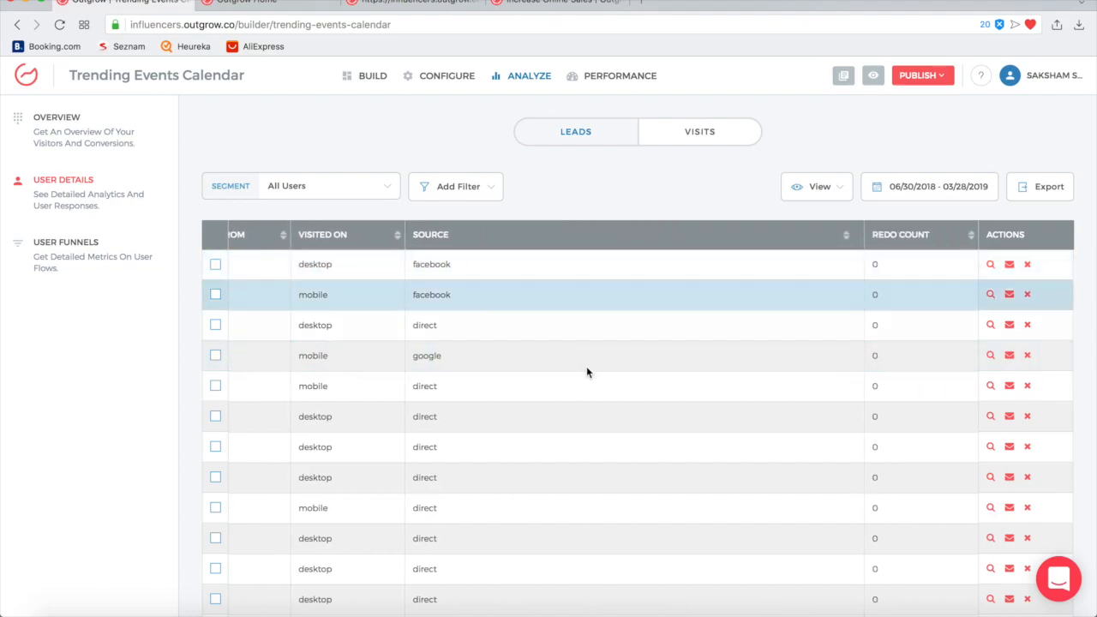
Step: View the first lead's individual question responses, close them and look over the leads table and its action options again
click(991, 266)
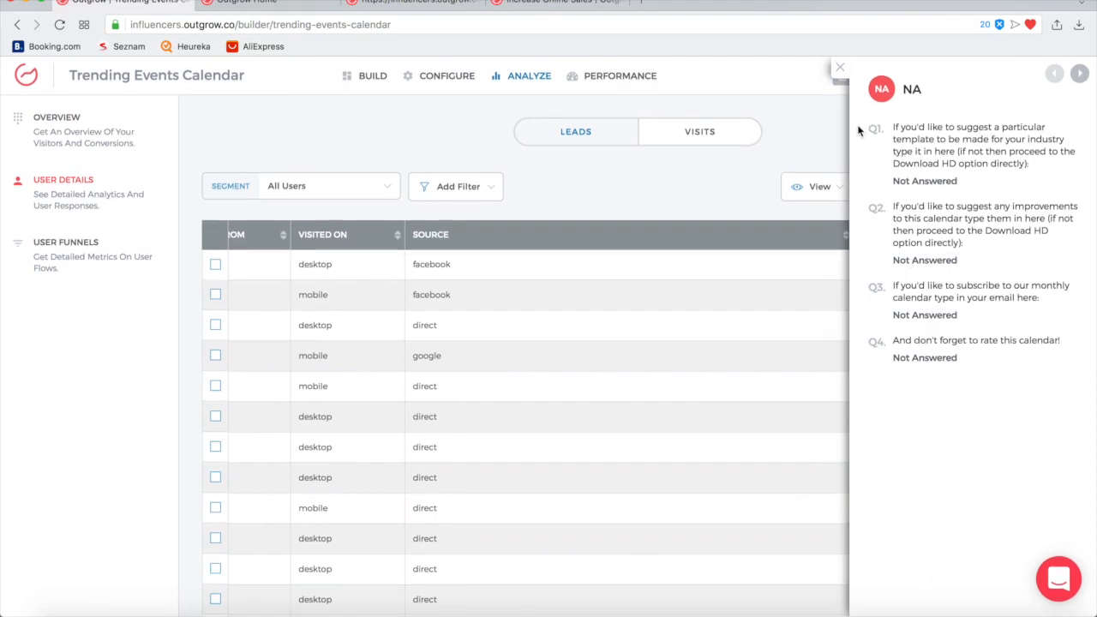
click(841, 67)
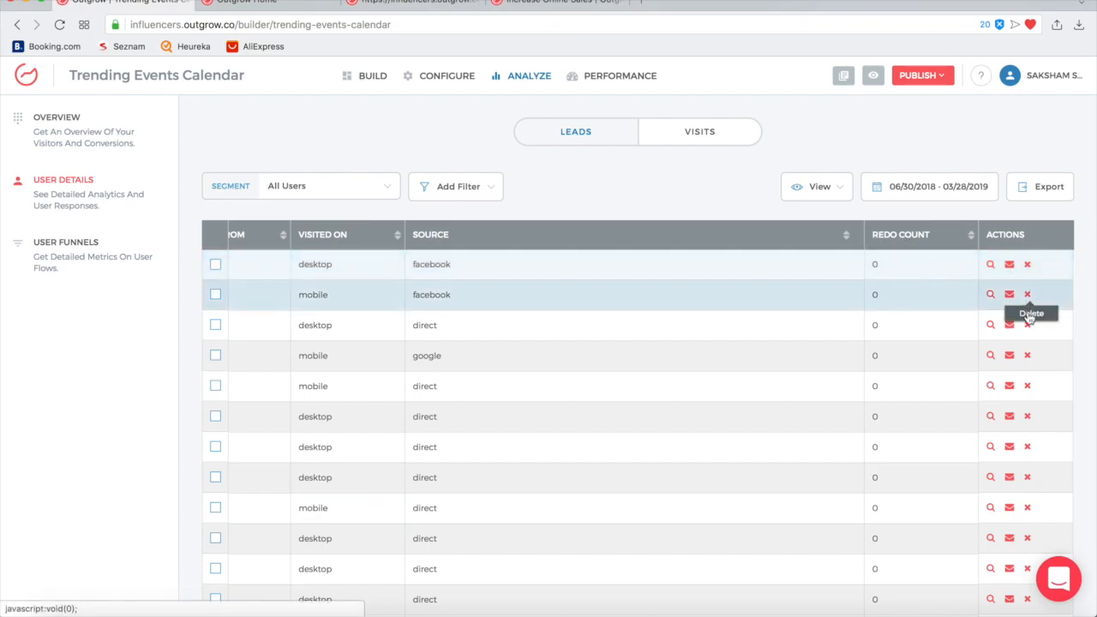
scroll(1030, 370, down, 3)
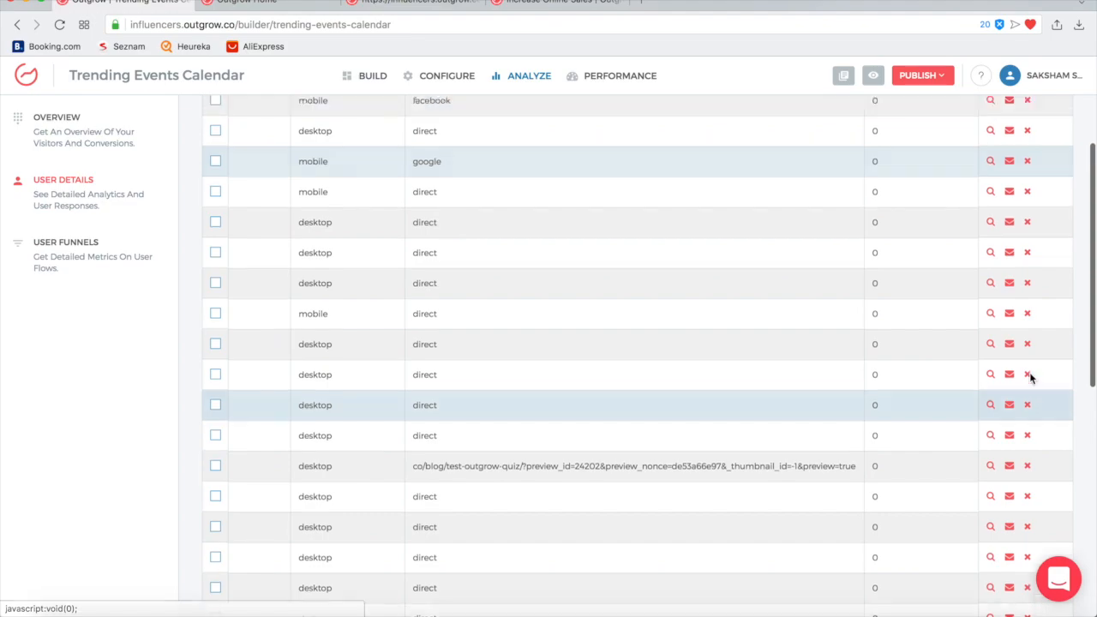
scroll(1029, 372, up, 5)
scroll(860, 277, left, 3)
scroll(860, 277, left, 5)
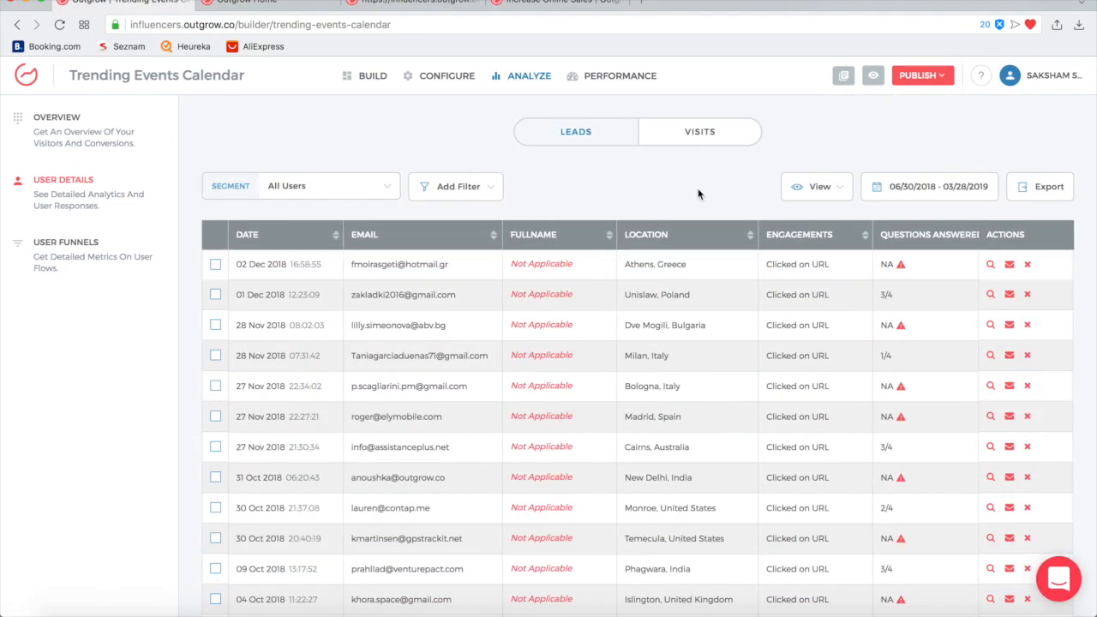
scroll(691, 322, right, 5)
click(580, 128)
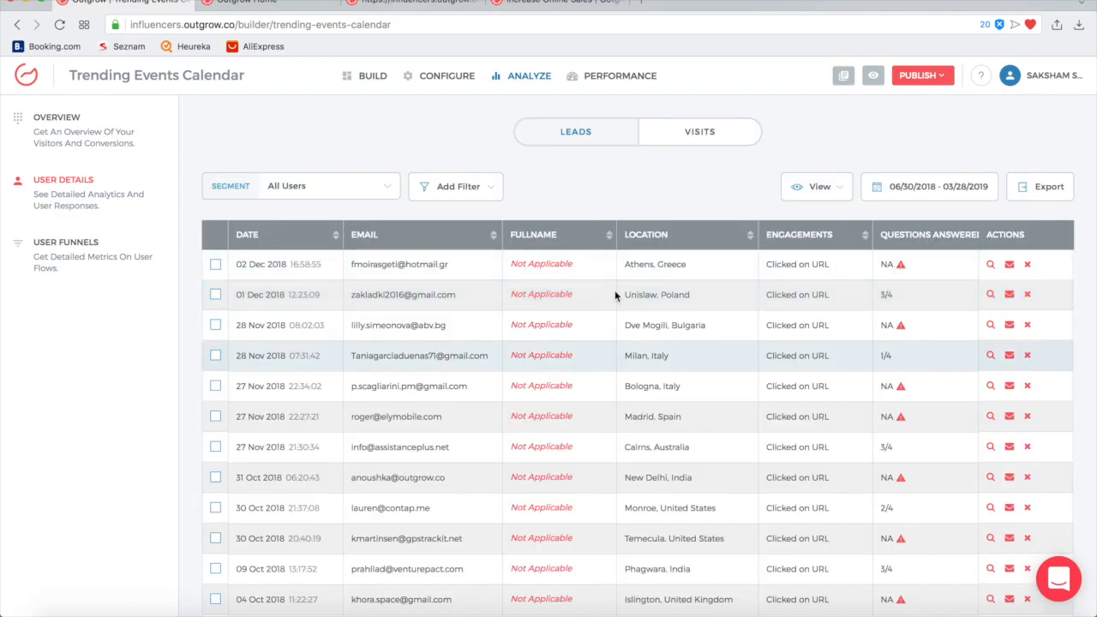
Step: Review the Visits table of the user details and return to the Leads table
click(697, 143)
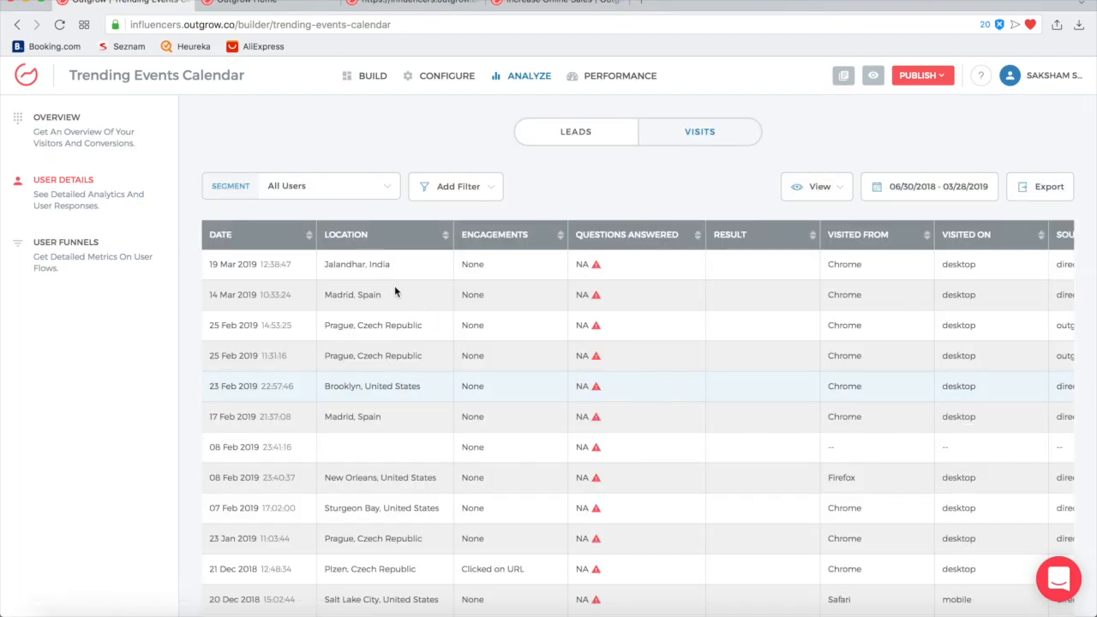
scroll(529, 405, down, 5)
scroll(529, 405, up, 5)
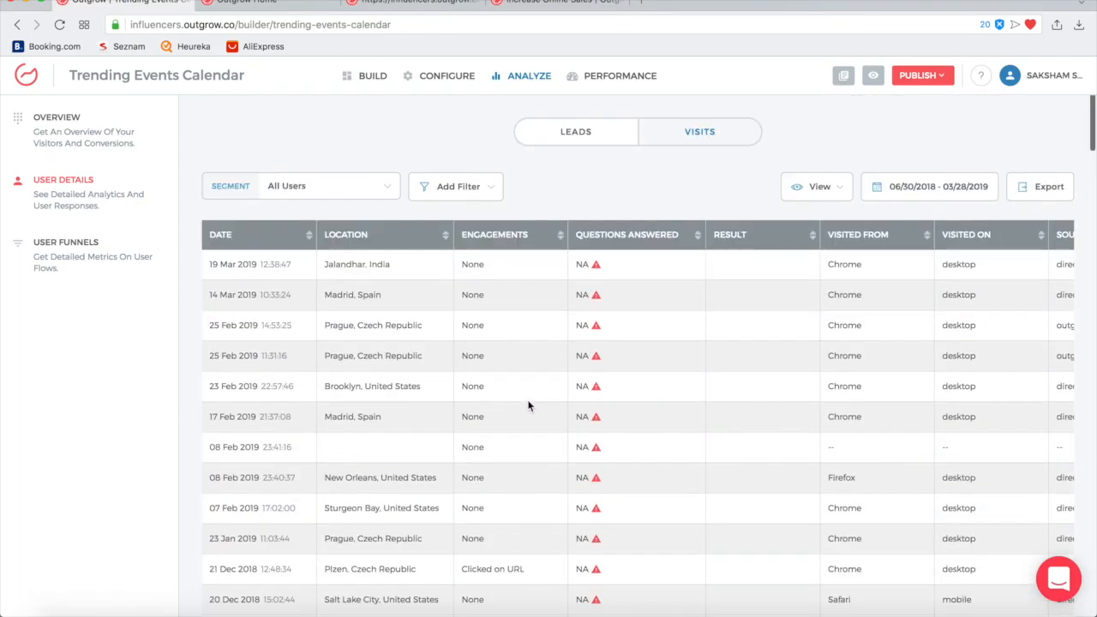
scroll(765, 382, right, 3)
scroll(765, 383, left, 3)
click(578, 131)
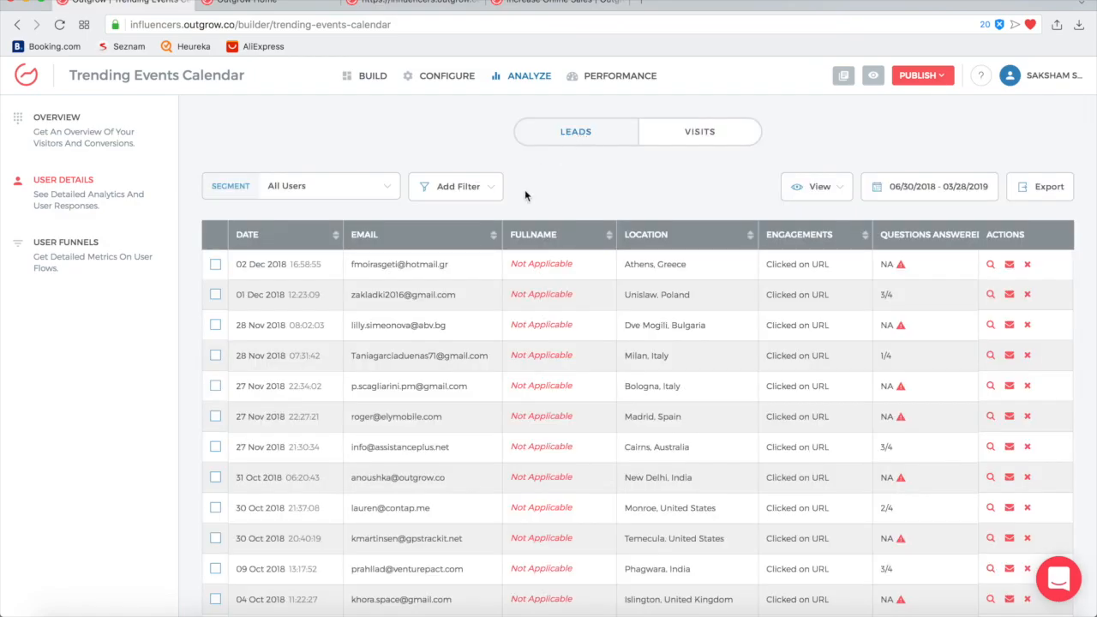
Step: Check which segments are available for the leads table, leaving All Users selected
click(384, 194)
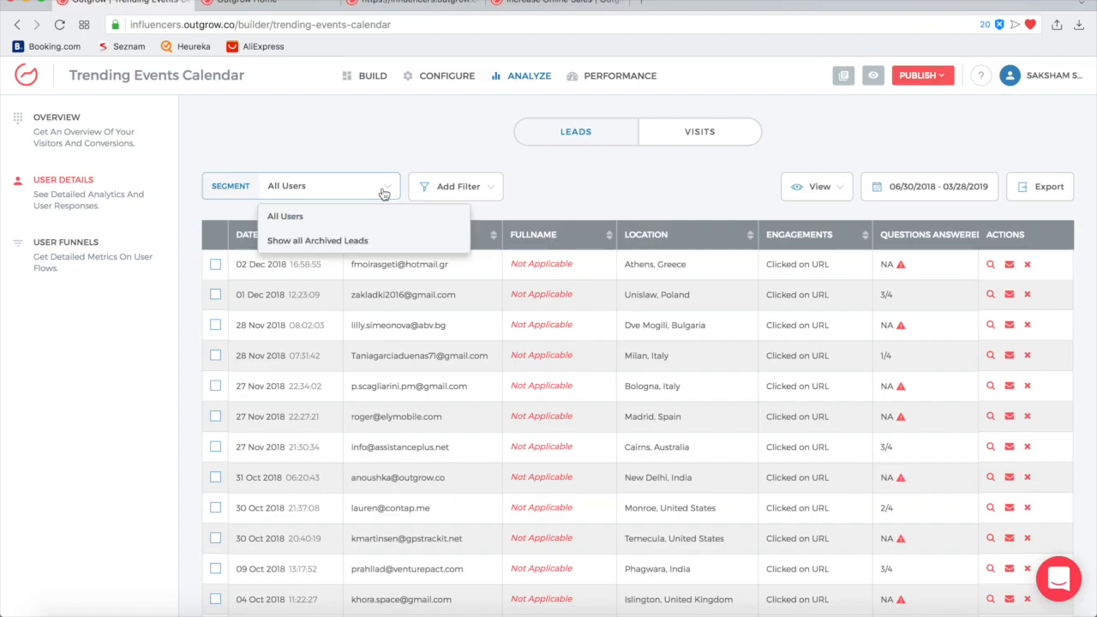
click(302, 184)
click(296, 184)
click(240, 191)
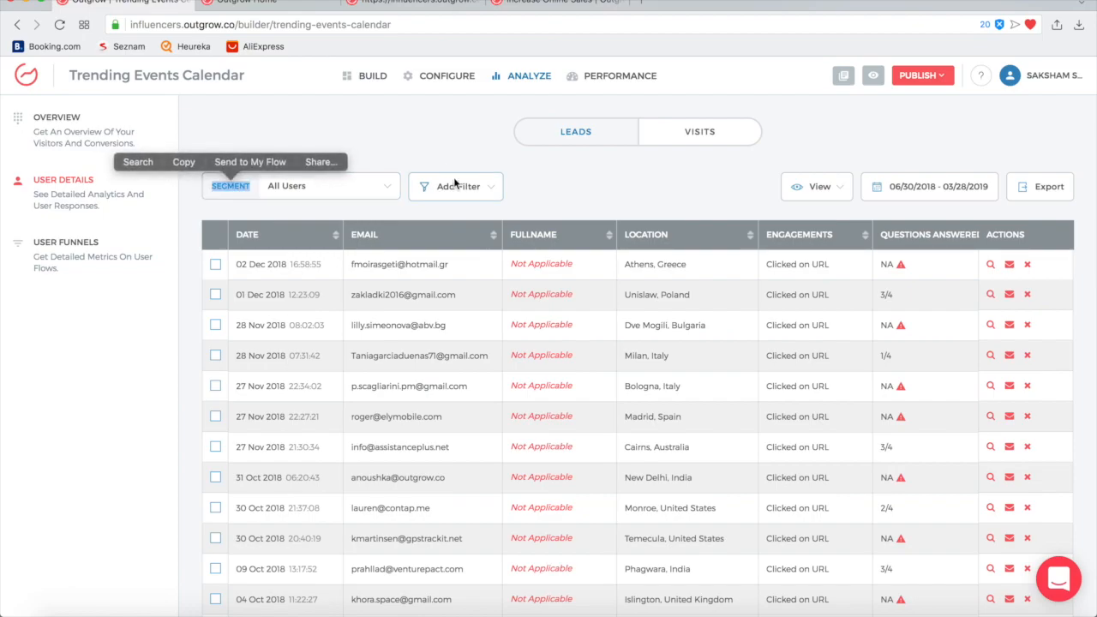
click(417, 149)
Step: Look through the lead filters for contact details, results and questions, and close the list without adding a filter
click(494, 192)
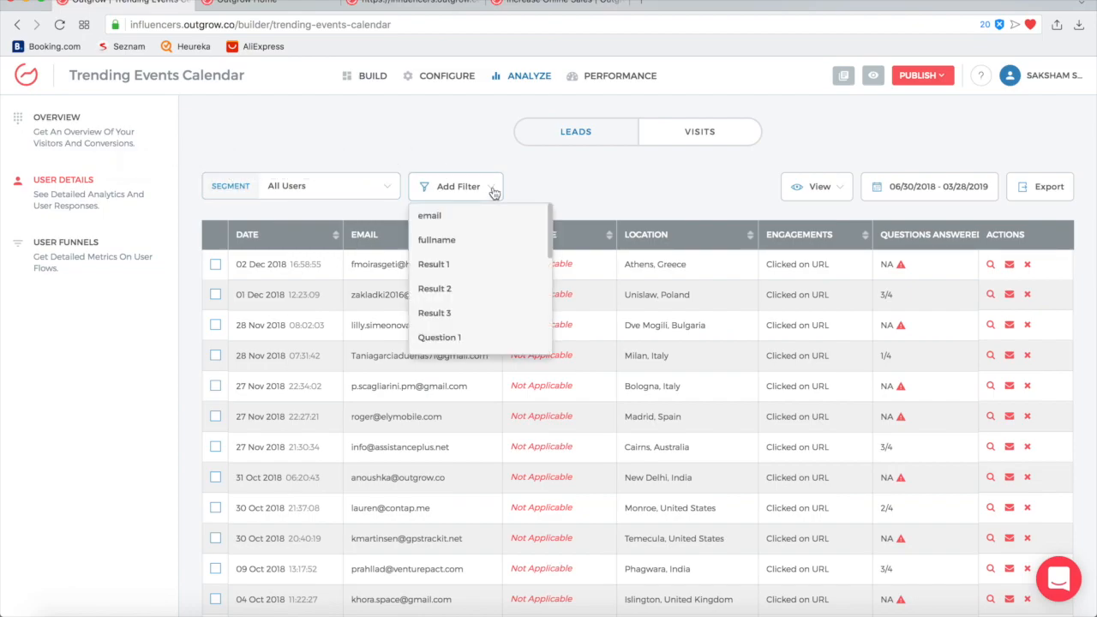
scroll(492, 266, down, 2)
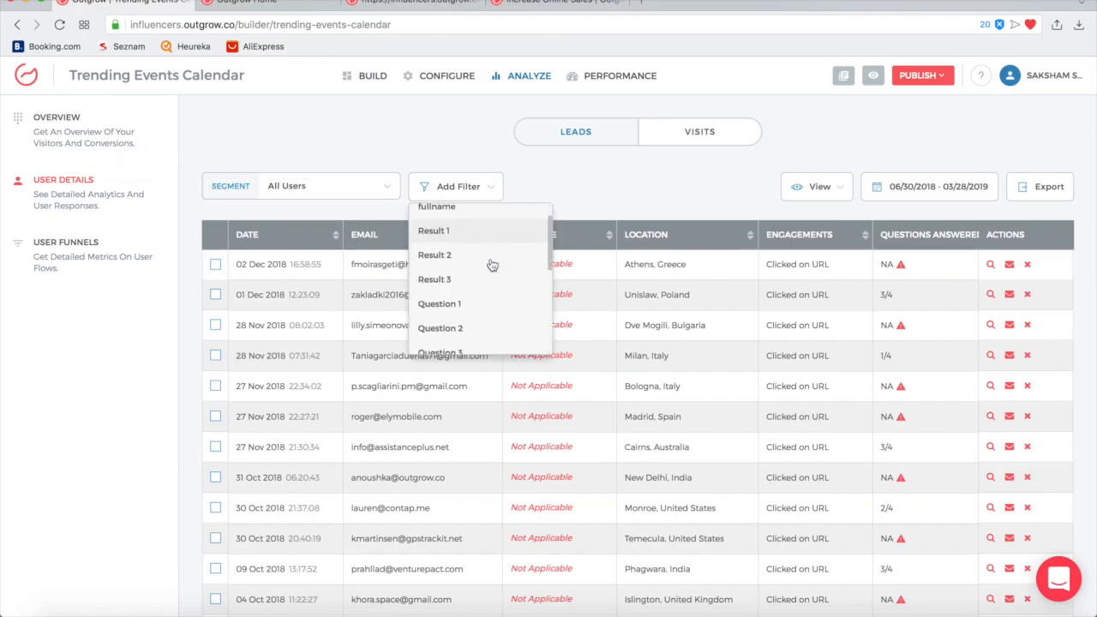
scroll(489, 264, up, 2)
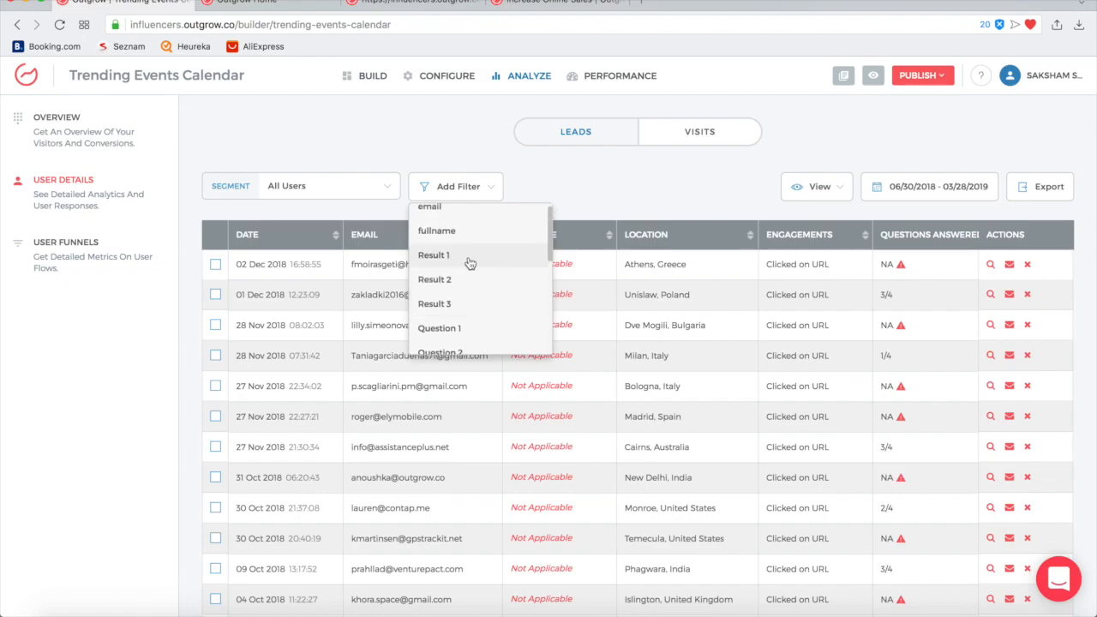
scroll(505, 283, down, 3)
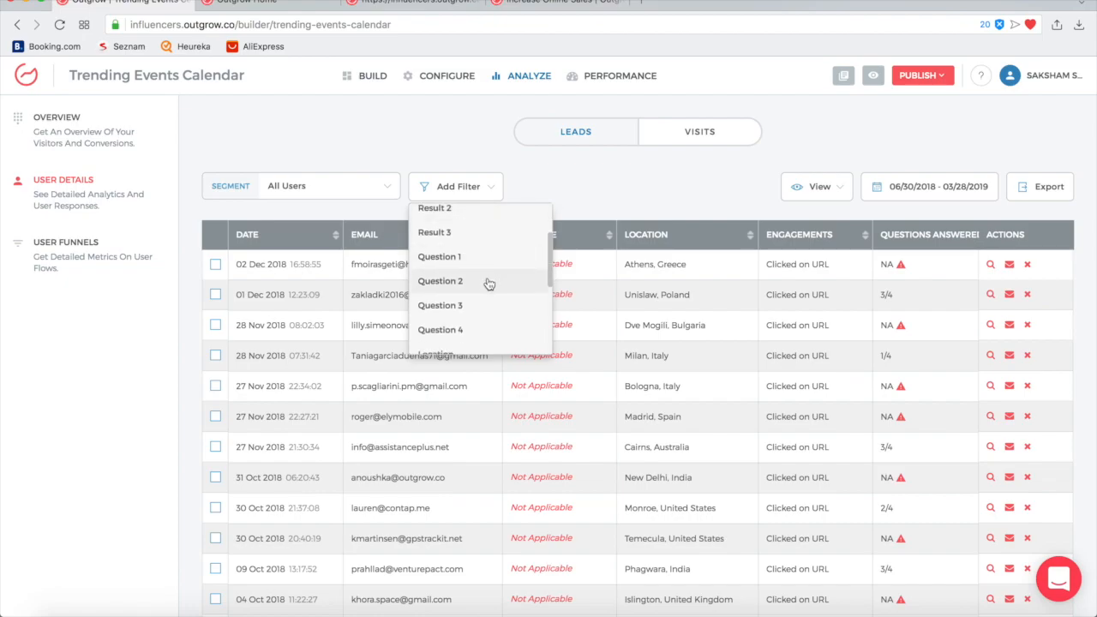
scroll(482, 263, up, 3)
scroll(475, 262, down, 6)
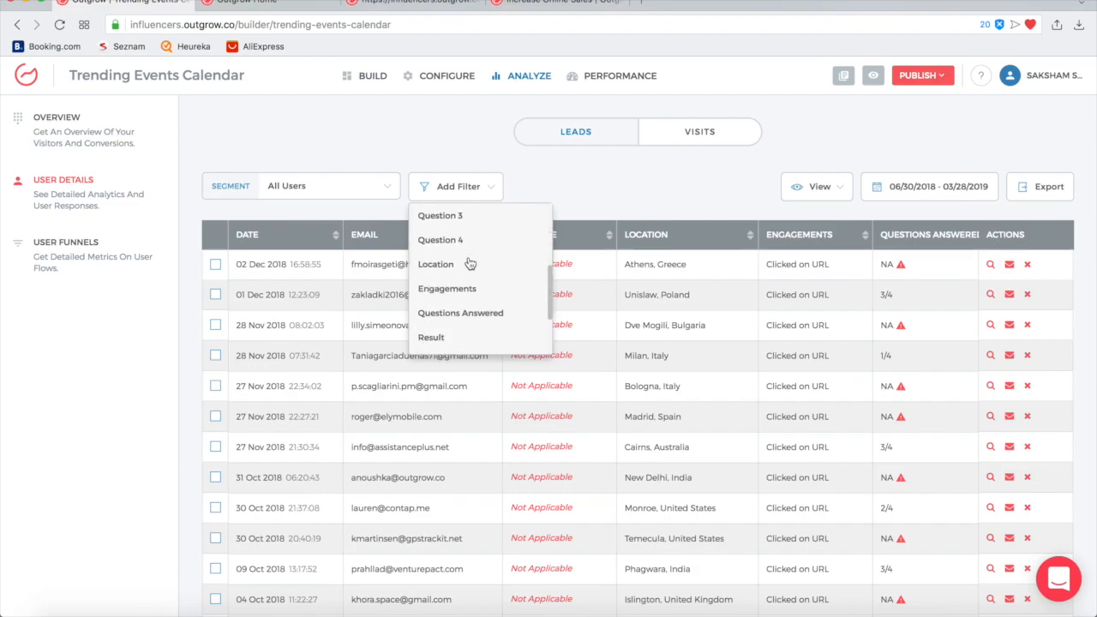
scroll(483, 260, up, 5)
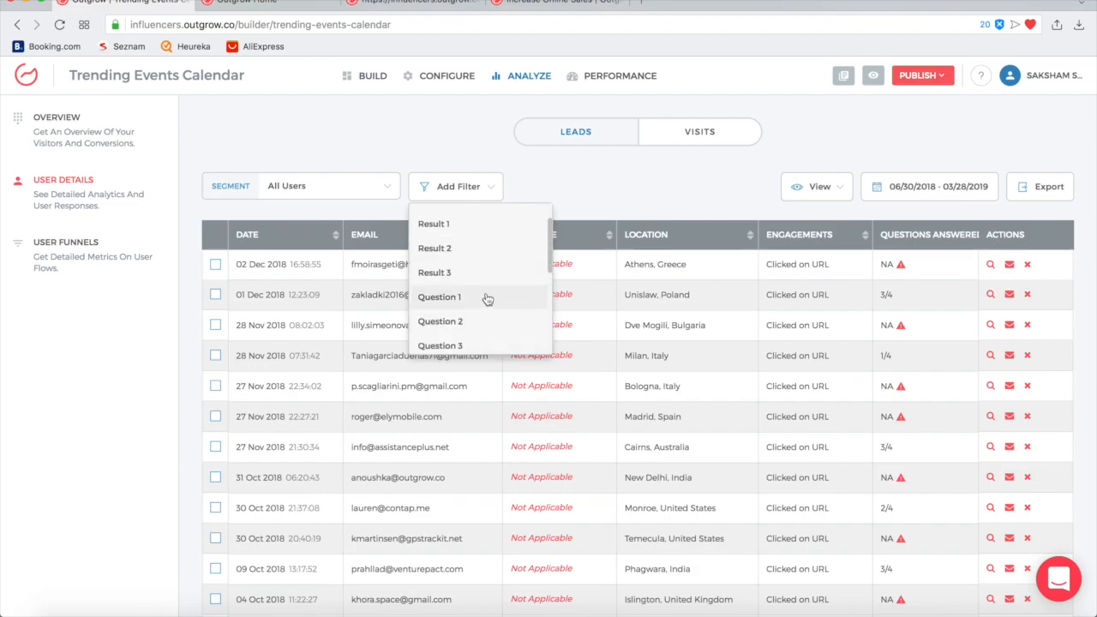
click(633, 163)
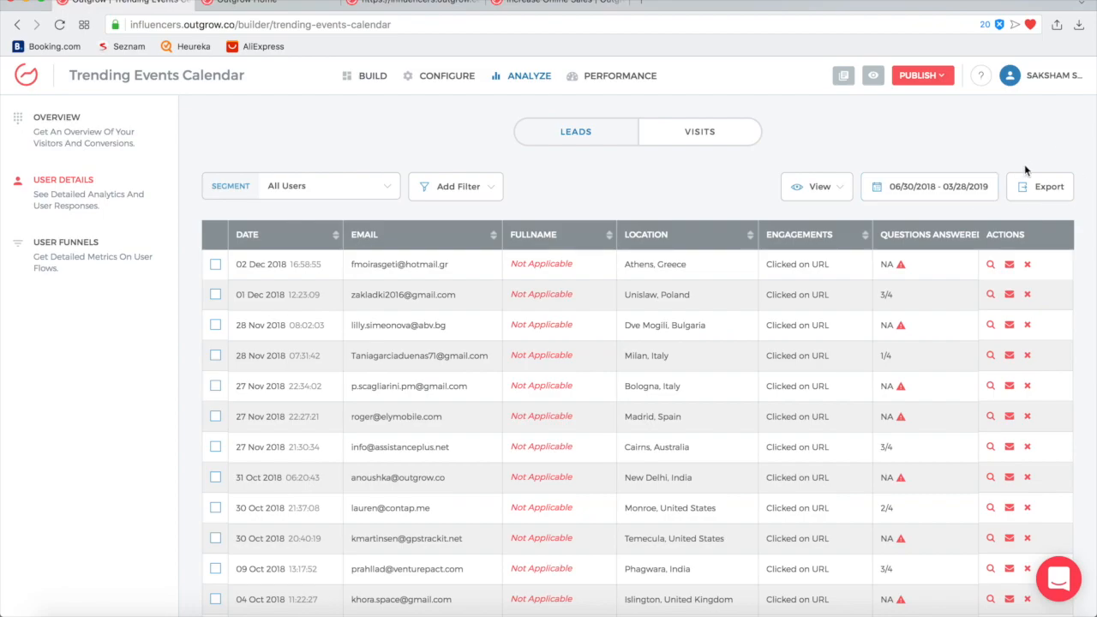
Step: Examine the full set of lead filters from email to Redo Count, and check the table's date range picker without changing it
click(482, 187)
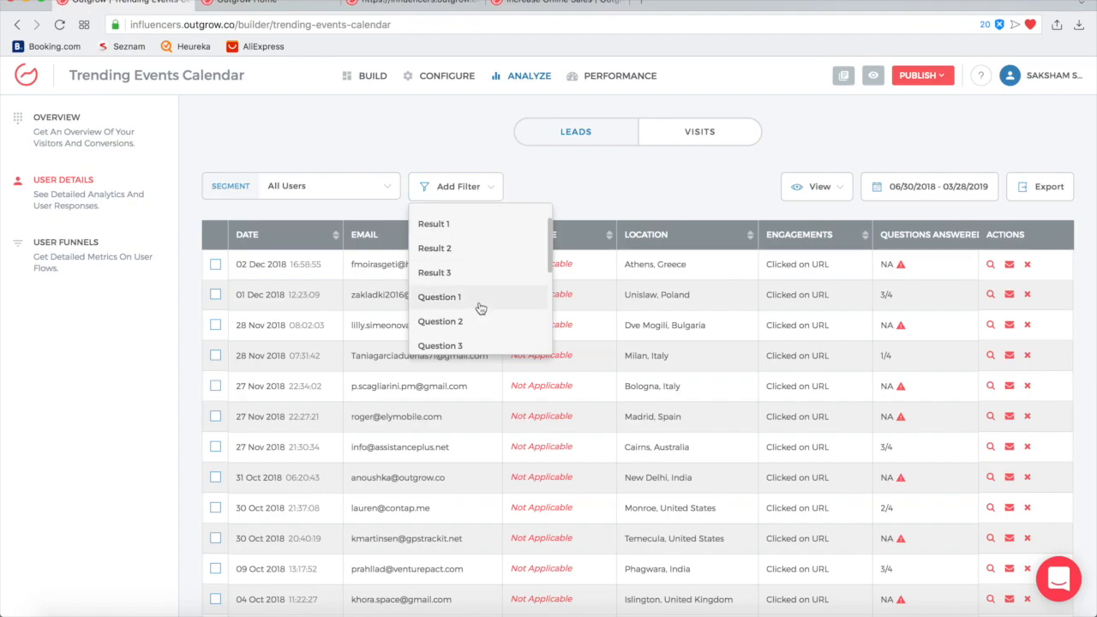
scroll(482, 306, down, 3)
scroll(474, 288, up, 5)
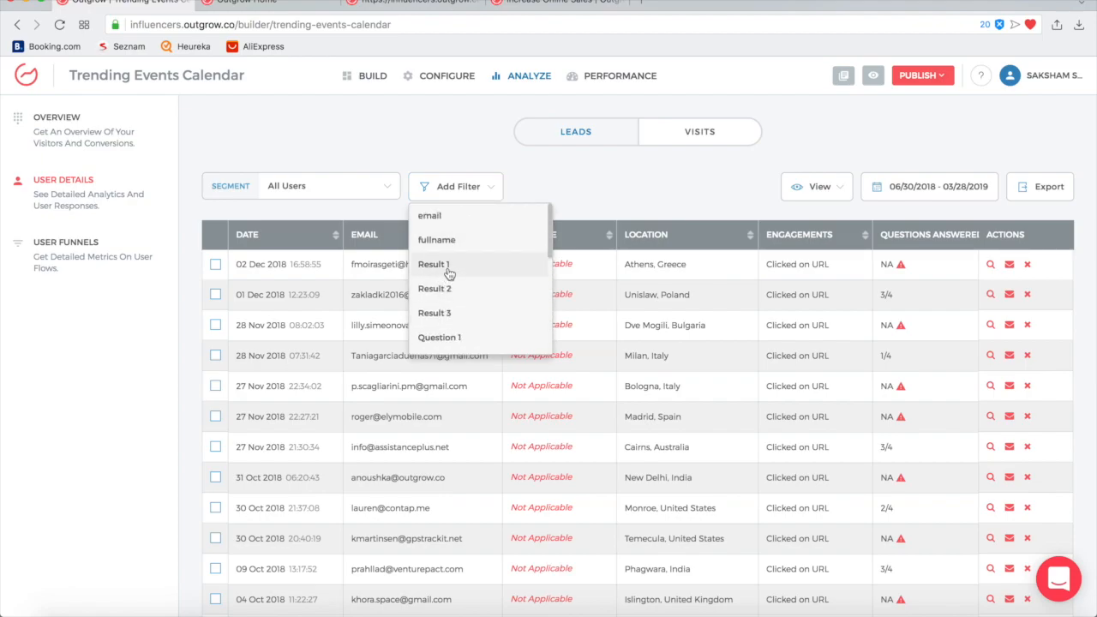
scroll(487, 282, down, 2)
scroll(487, 282, down, 3)
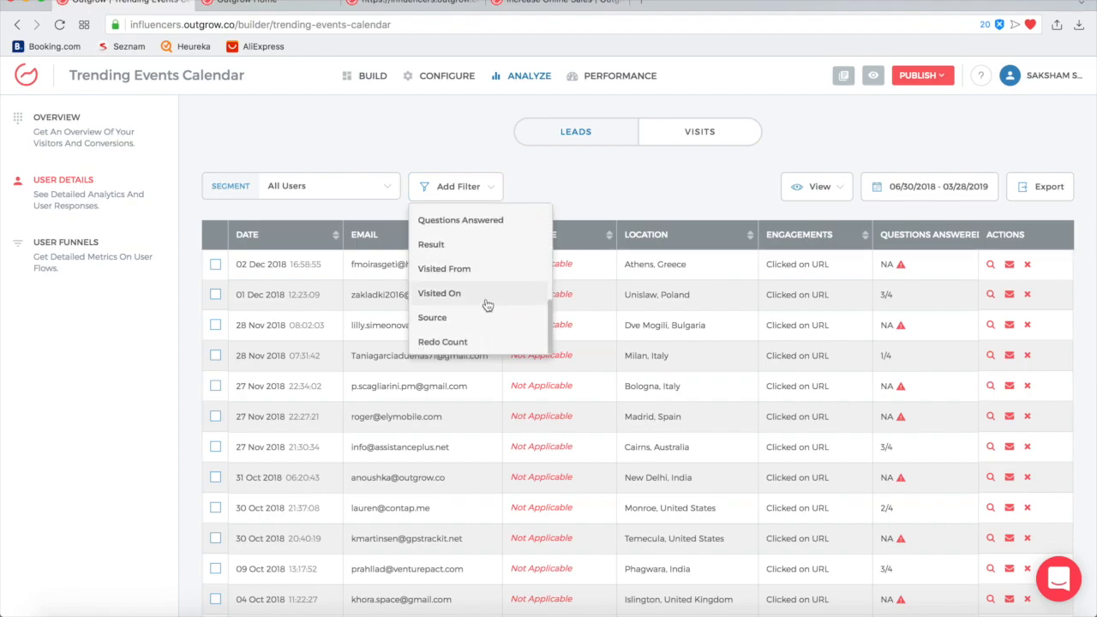
scroll(487, 282, down, 2)
scroll(487, 304, up, 1)
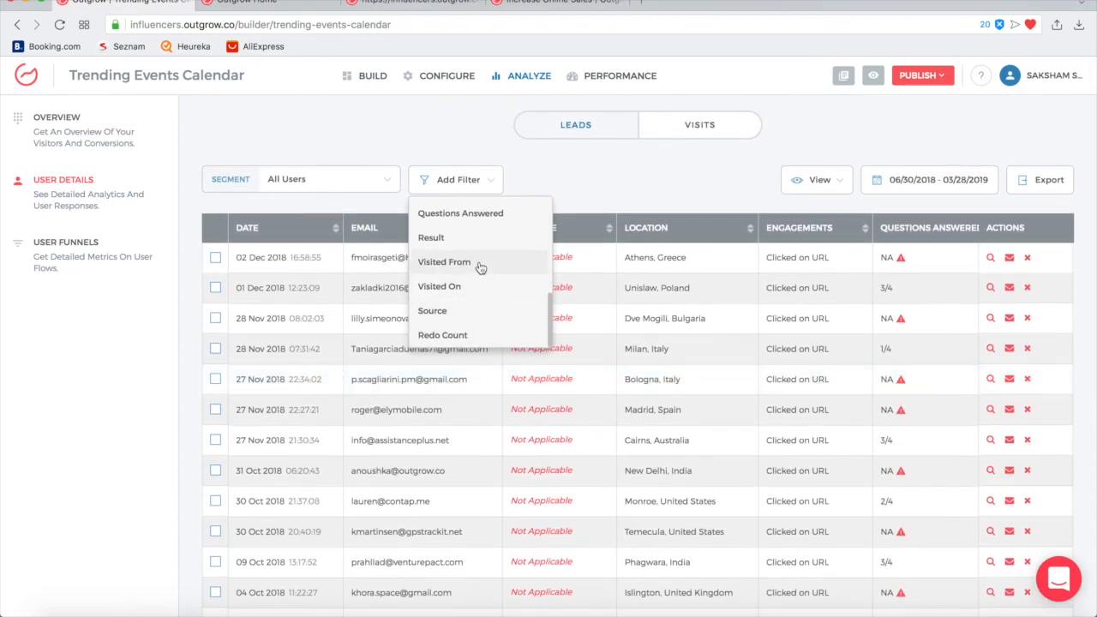
scroll(477, 266, up, 1)
scroll(482, 298, up, 4)
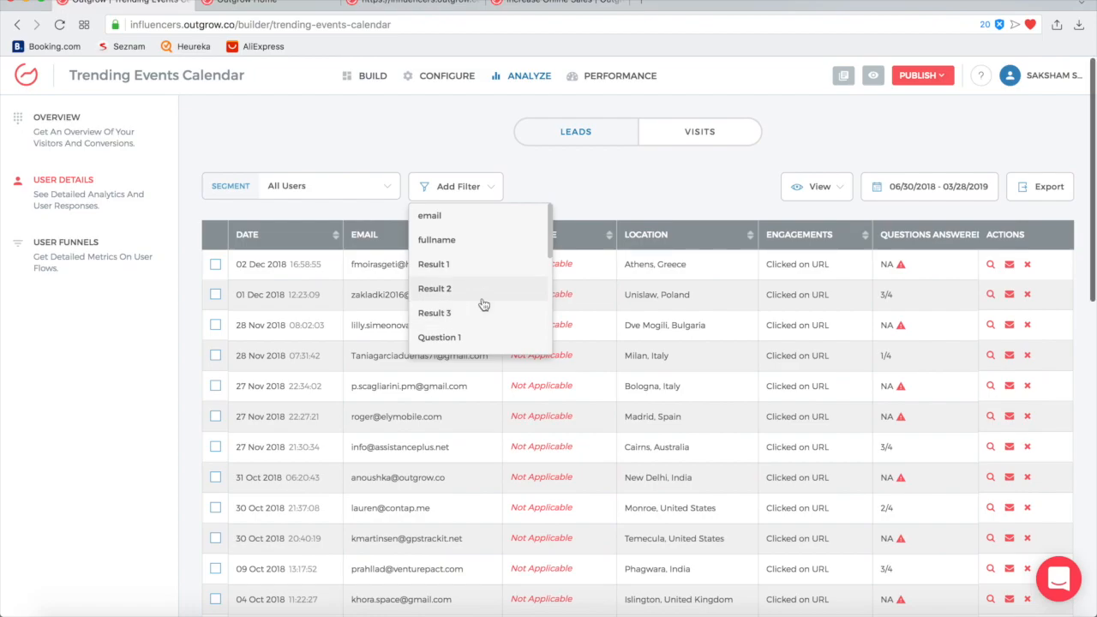
scroll(488, 296, down, 3)
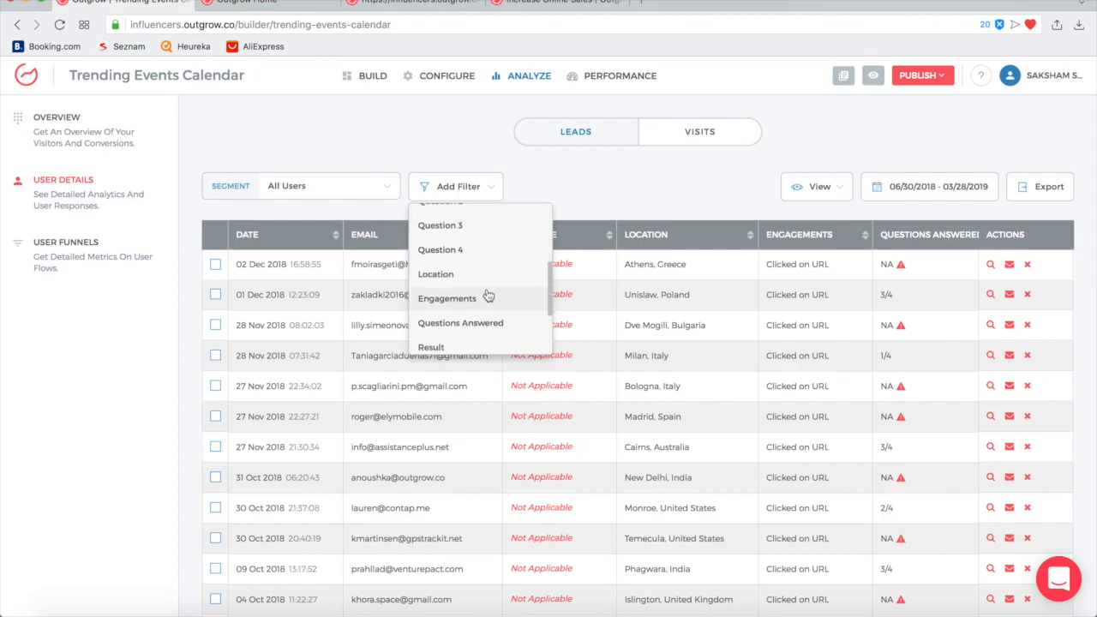
scroll(487, 295, down, 3)
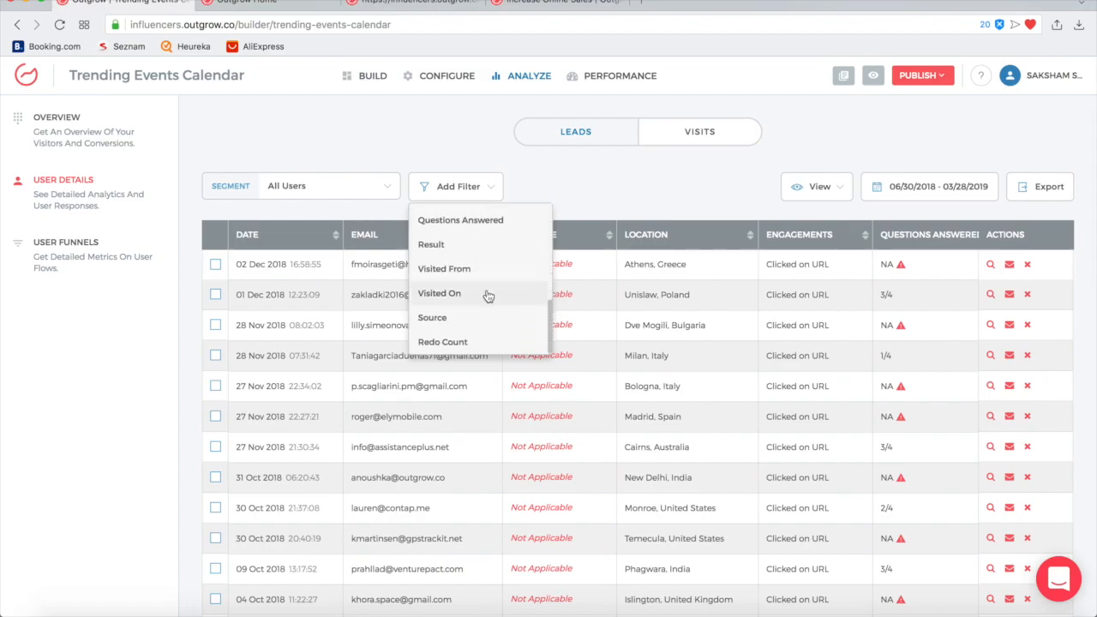
click(732, 216)
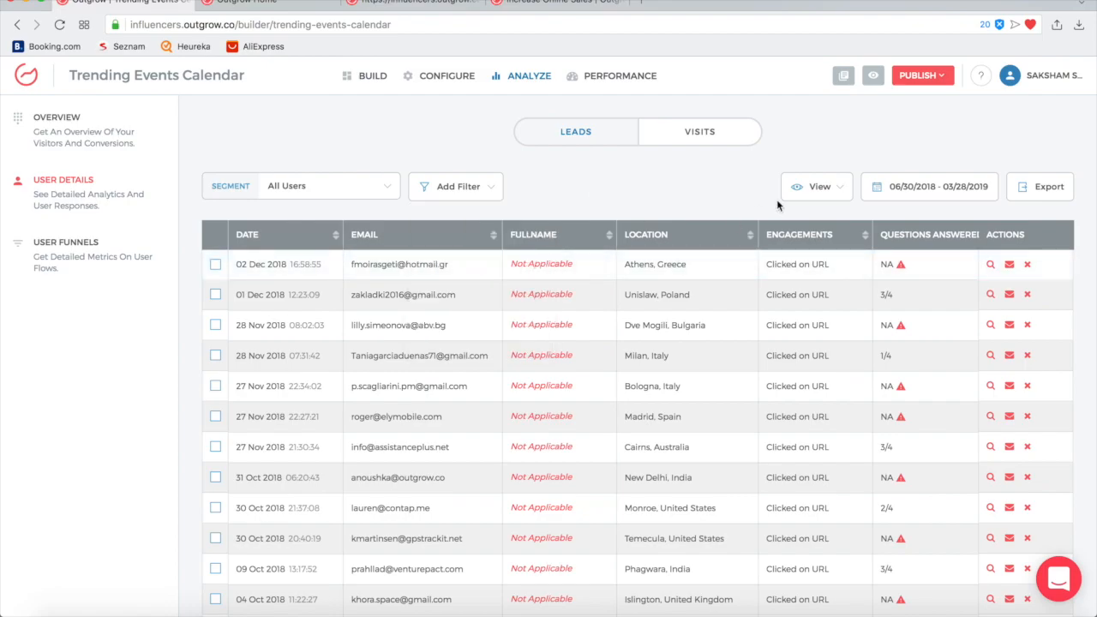
click(927, 194)
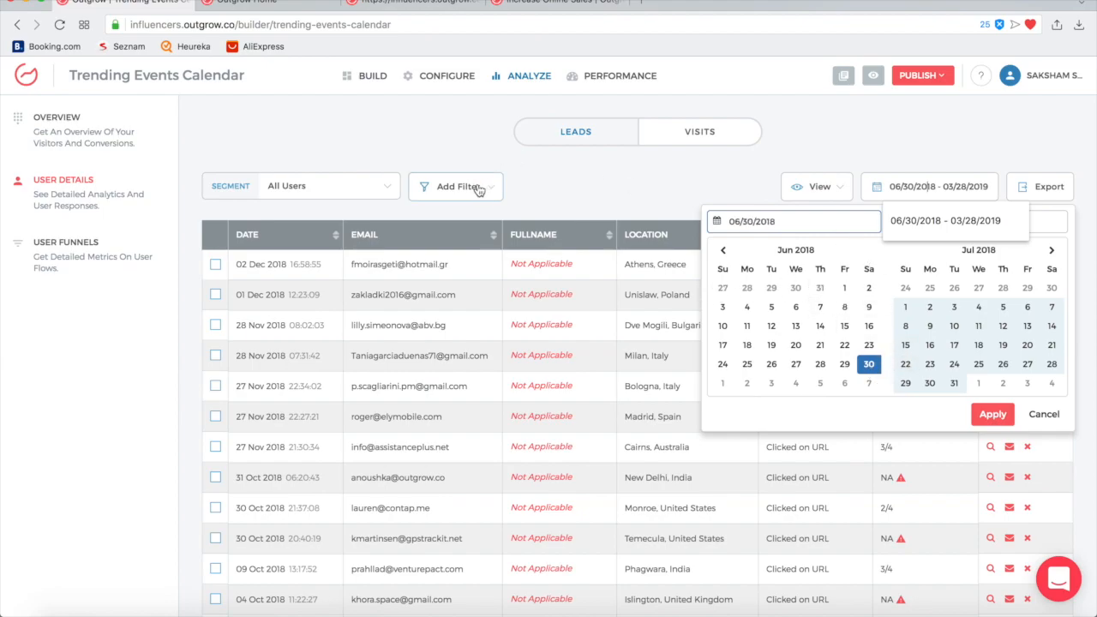
click(580, 165)
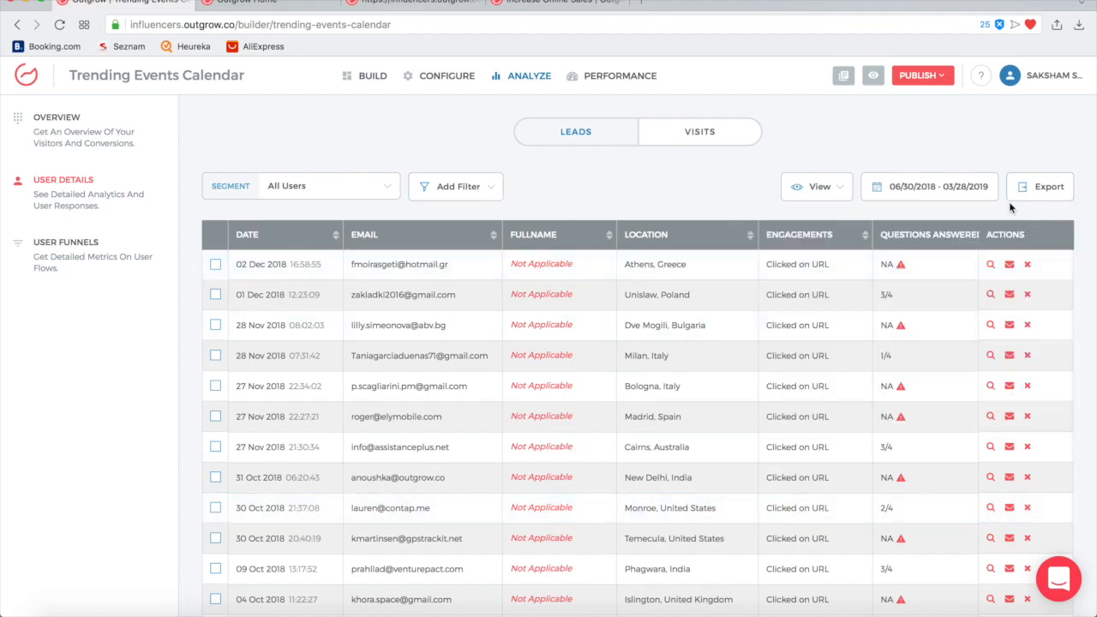
Step: Look at the calendar project's General Settings and welcome screen, and leave it to return to the Job Satisfaction Survey builder
click(455, 77)
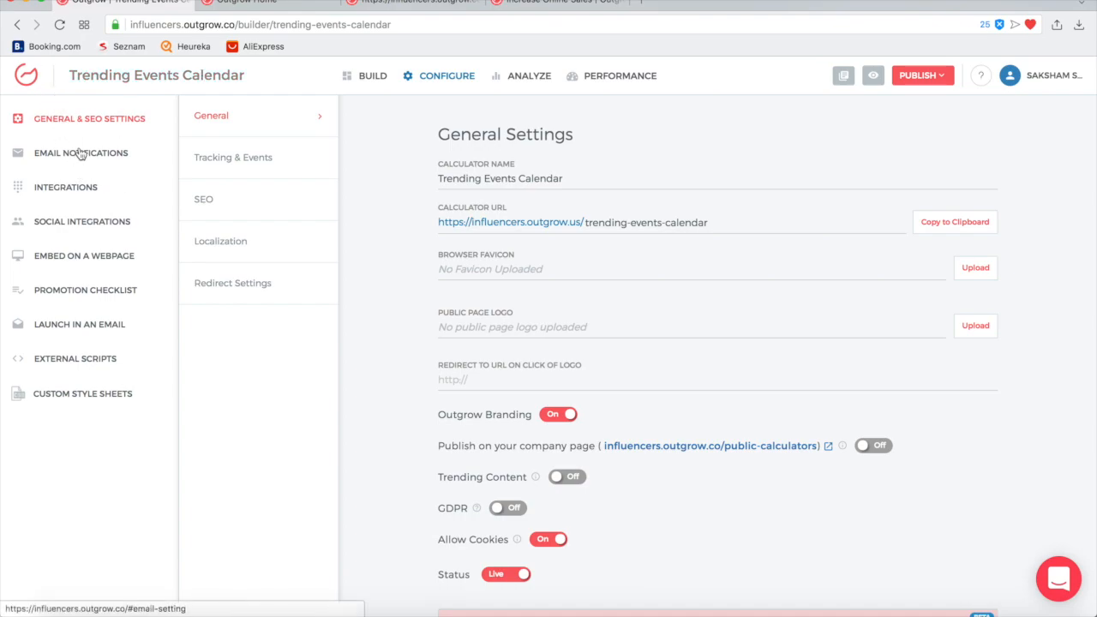
click(230, 195)
click(375, 77)
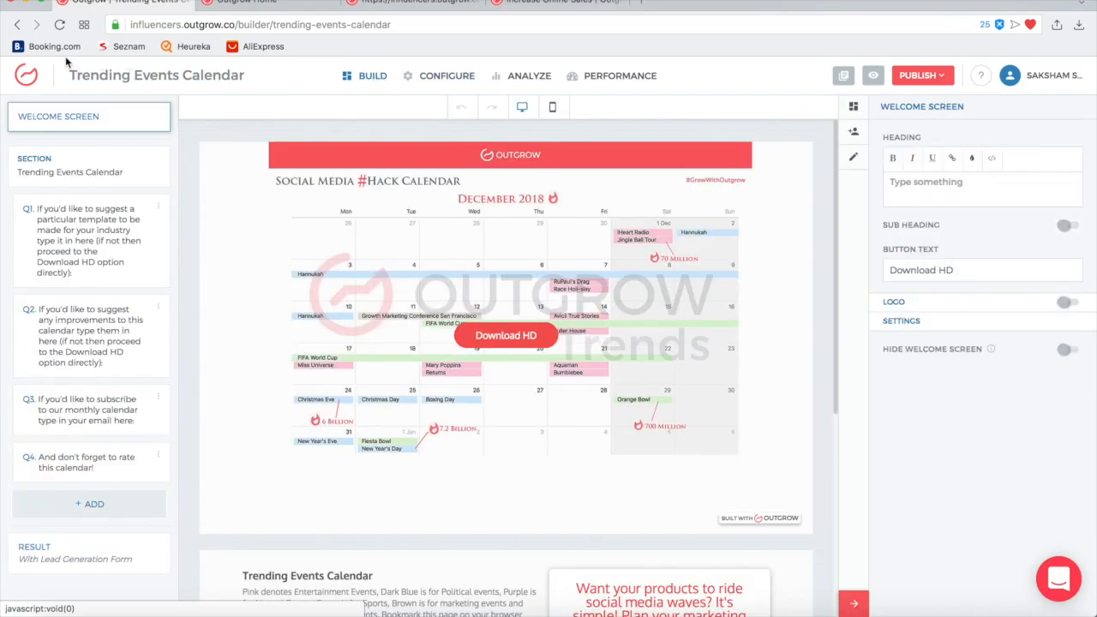
click(24, 81)
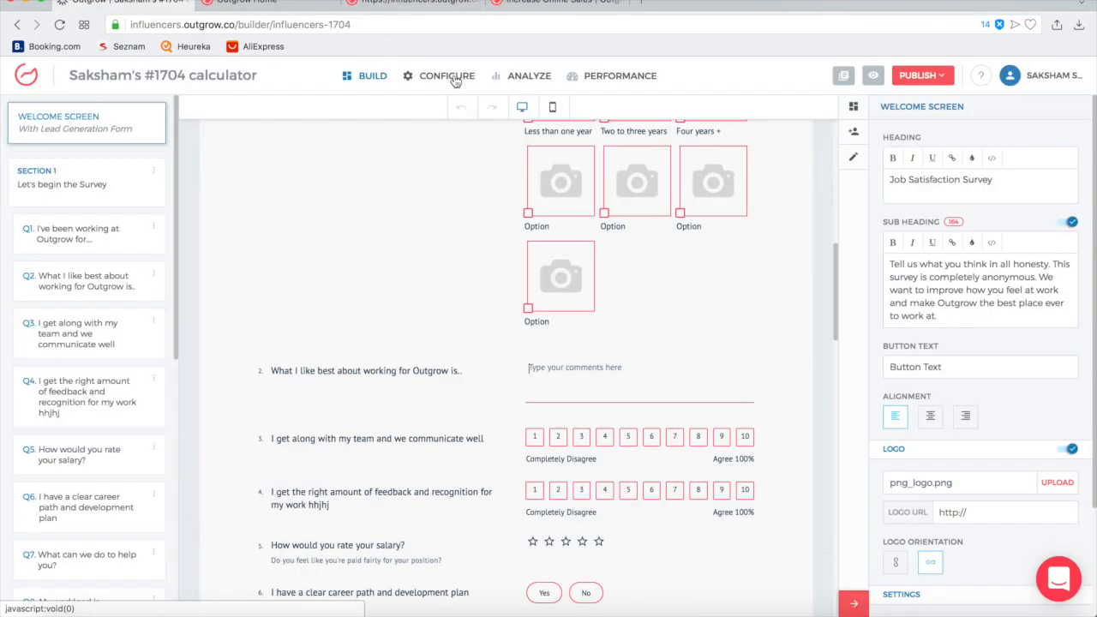
Step: Set the survey's calculator URL ending to xyz-companys-hr-survey in its General Settings
click(456, 79)
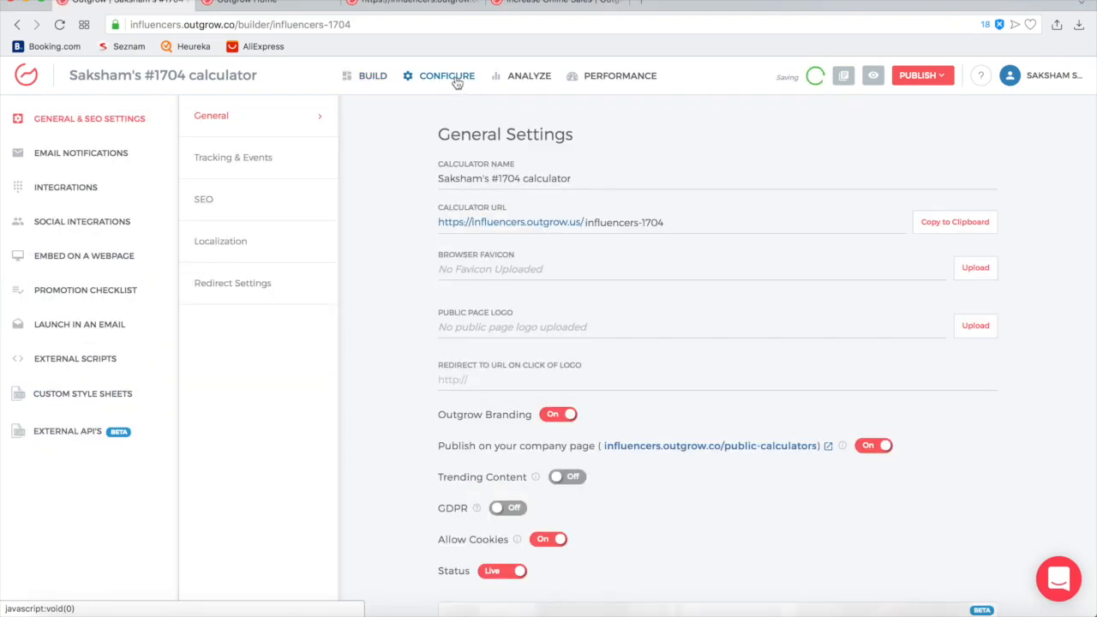
triple_click(444, 178)
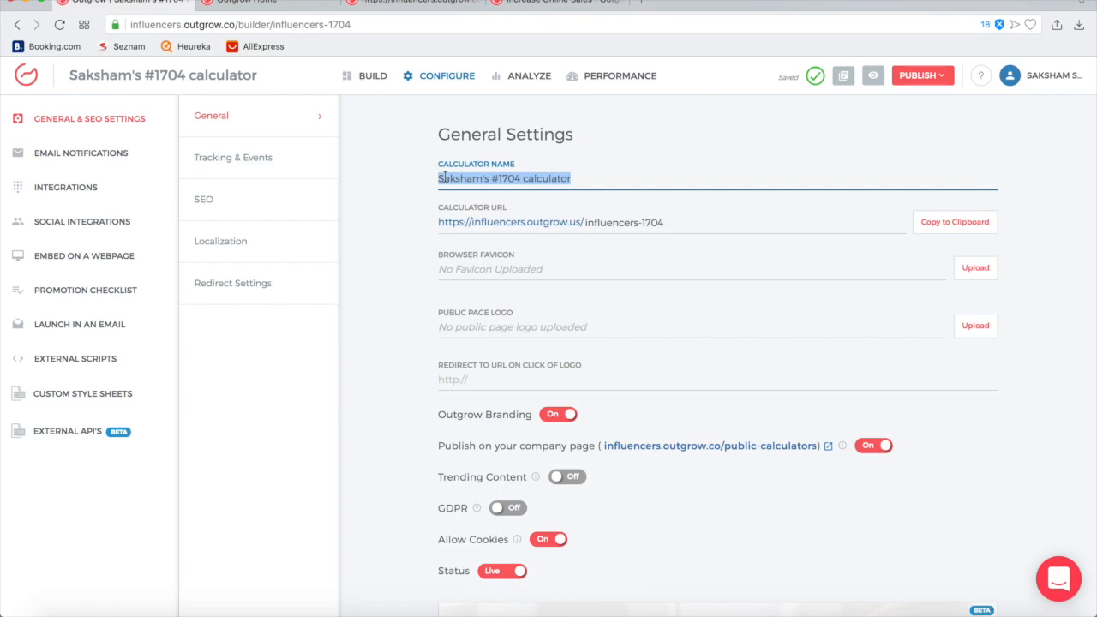
double_click(609, 220)
triple_click(653, 222)
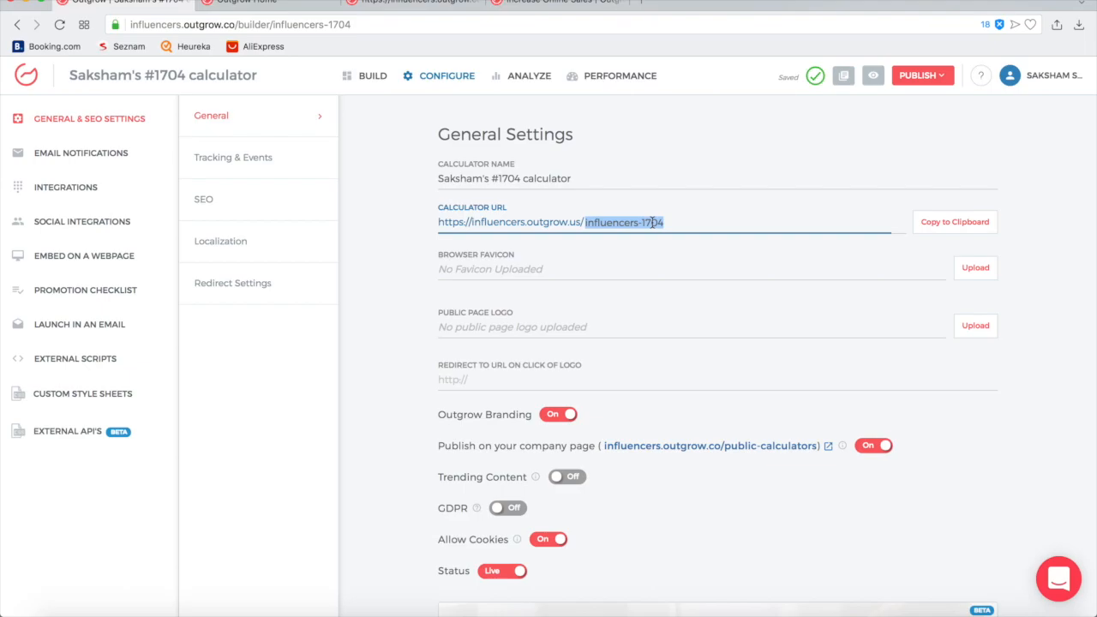
key(BackSpace)
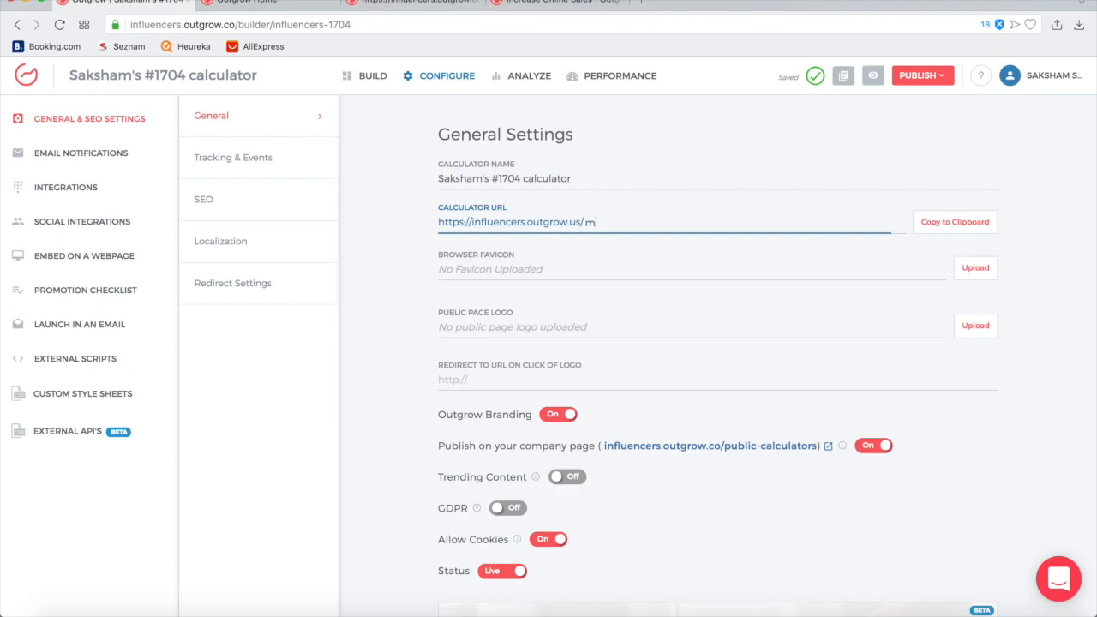
text(xyz-companys-)
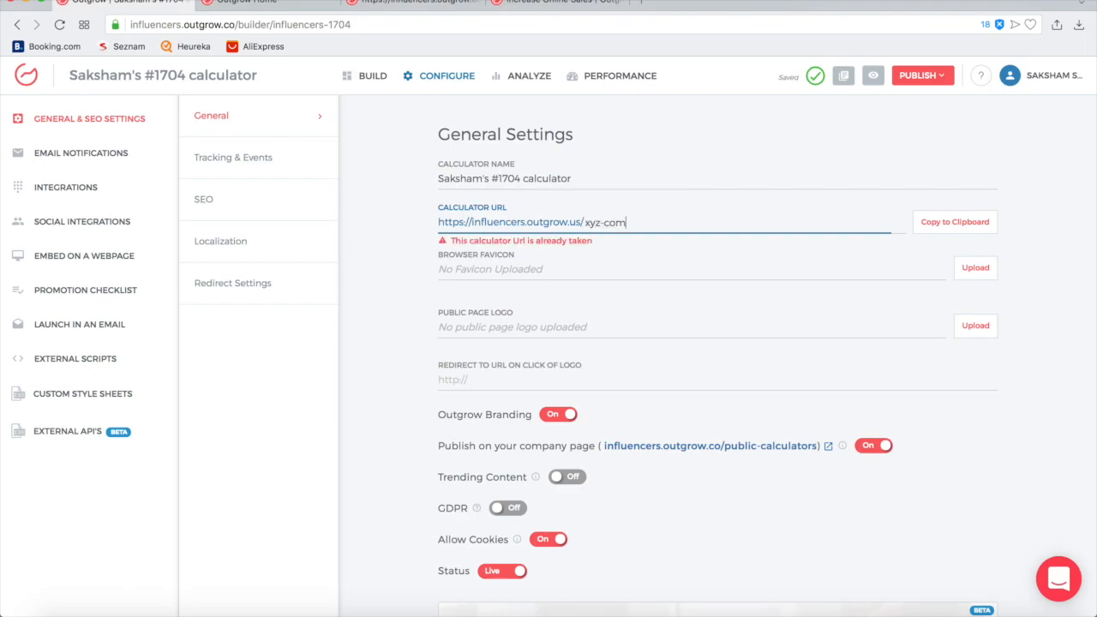
text(hr-sru)
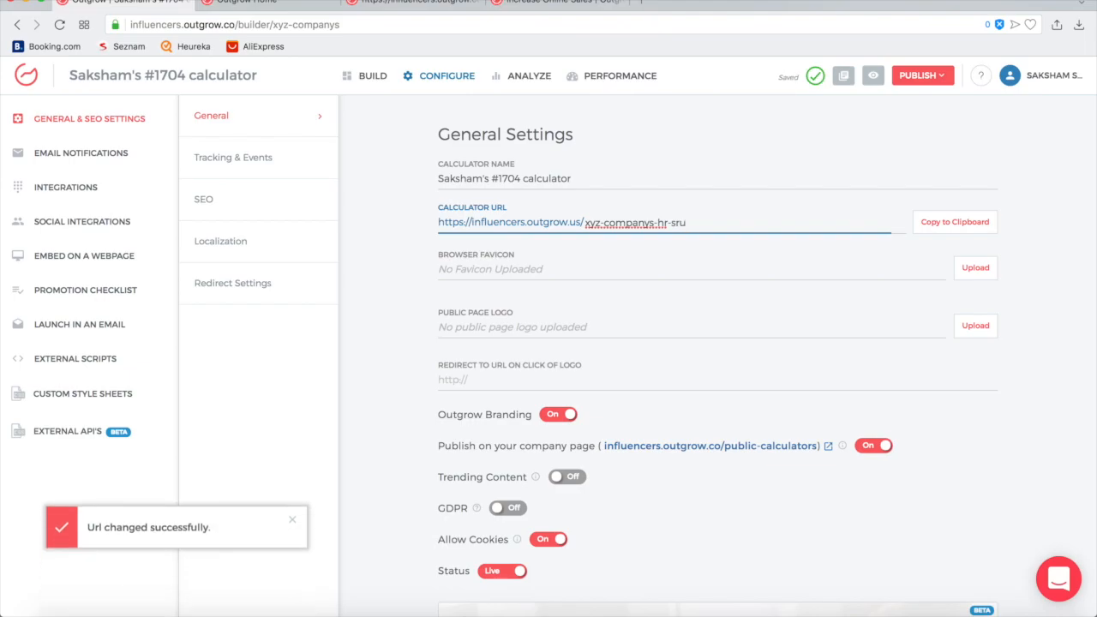
key(BackSpace)
key(BackSpace)
text(urvey)
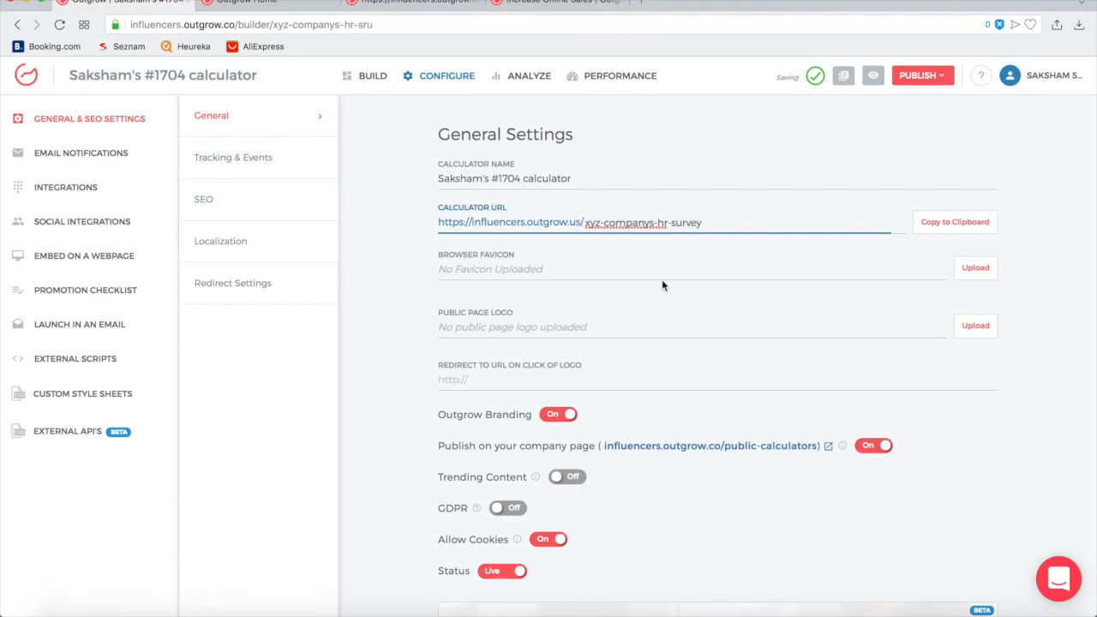
click(723, 383)
Step: Review the remaining general settings and the SEO settings, including the title, meta description, Google and Facebook previews, and search engine options
scroll(723, 382, down, 5)
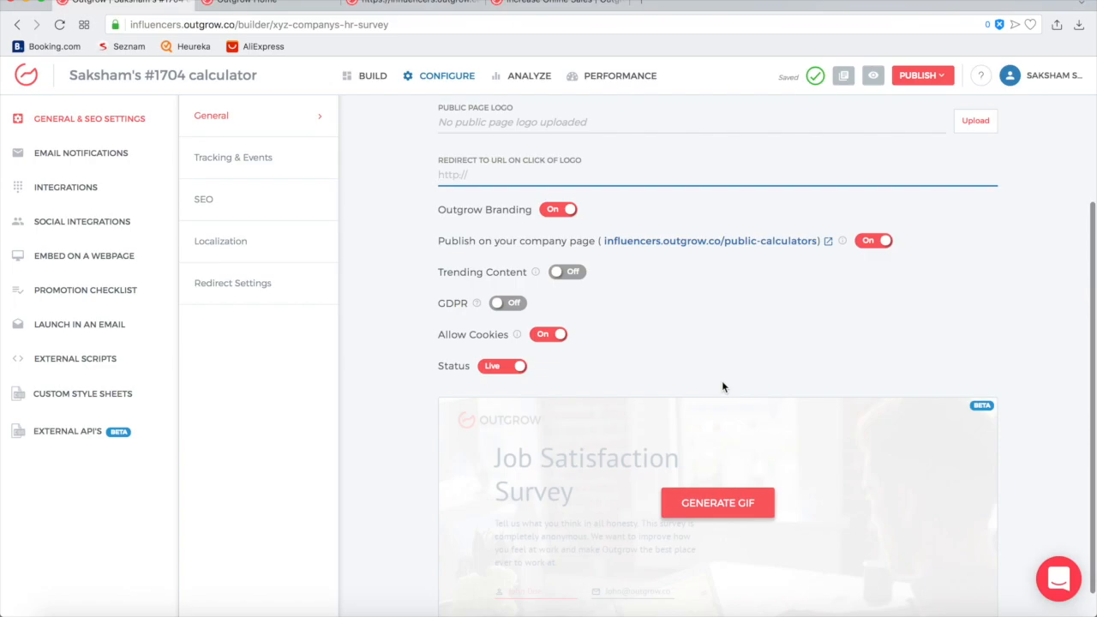
scroll(722, 382, down, 2)
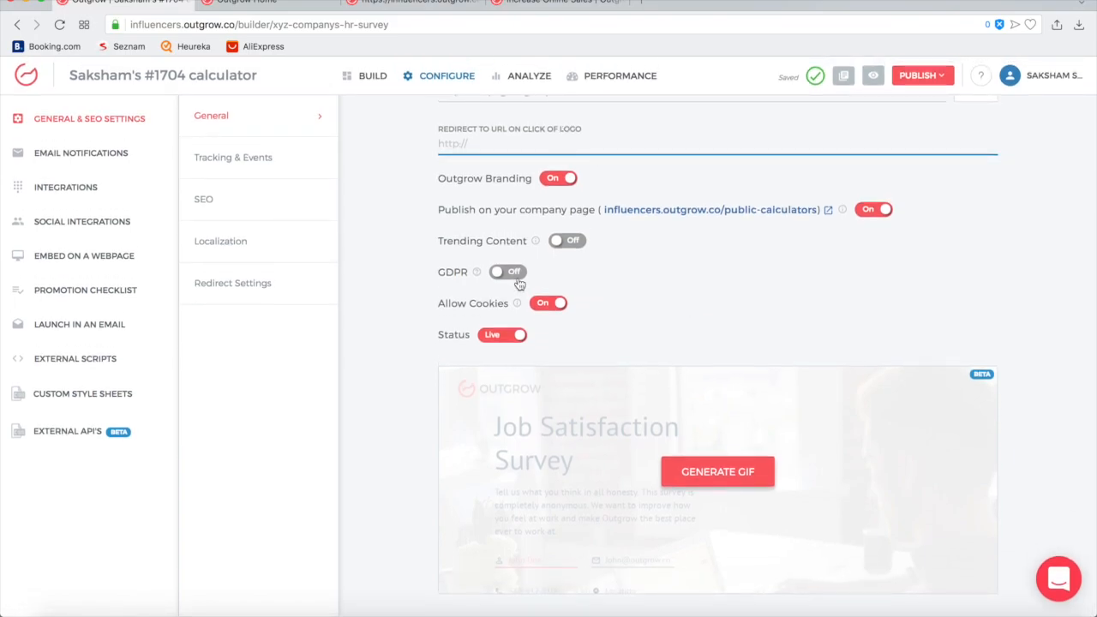
scroll(578, 240, up, 6)
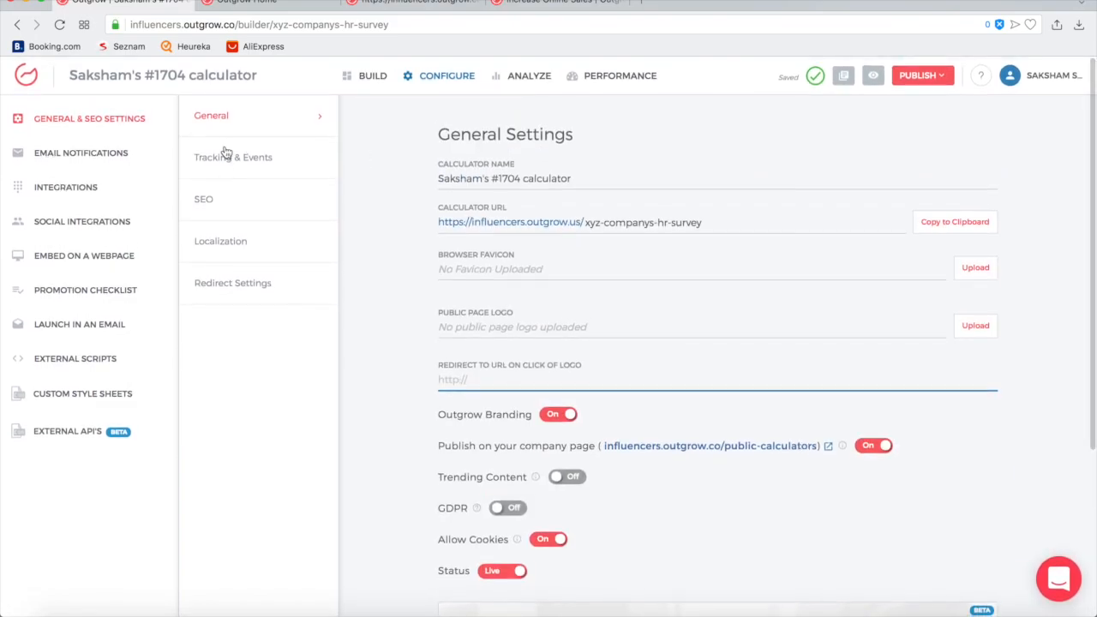
click(254, 208)
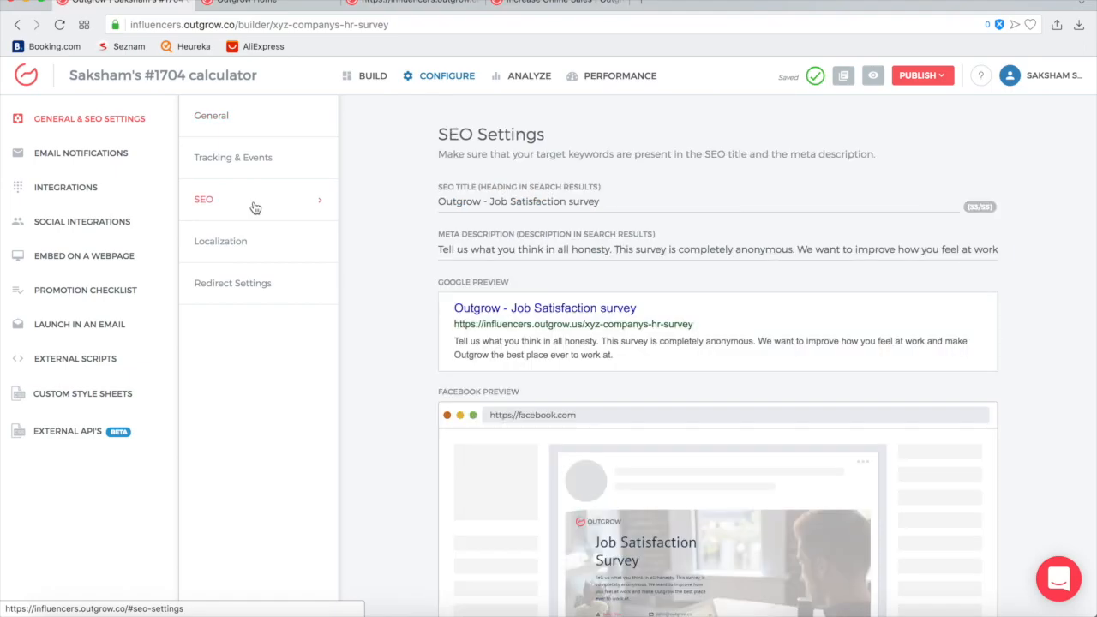
scroll(584, 220, down, 5)
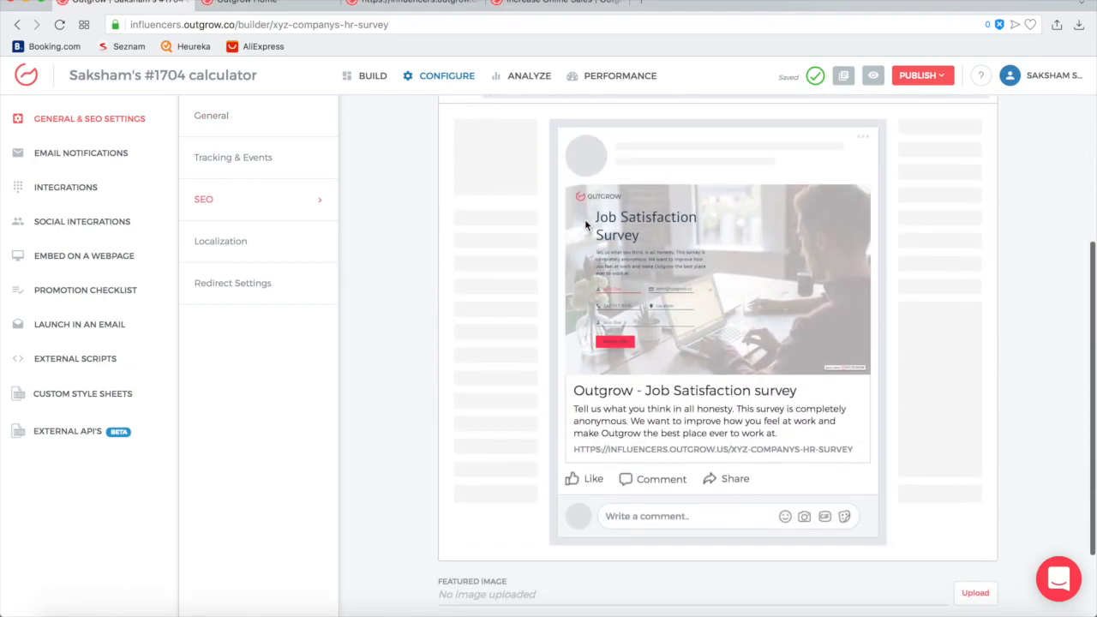
scroll(585, 219, up, 4)
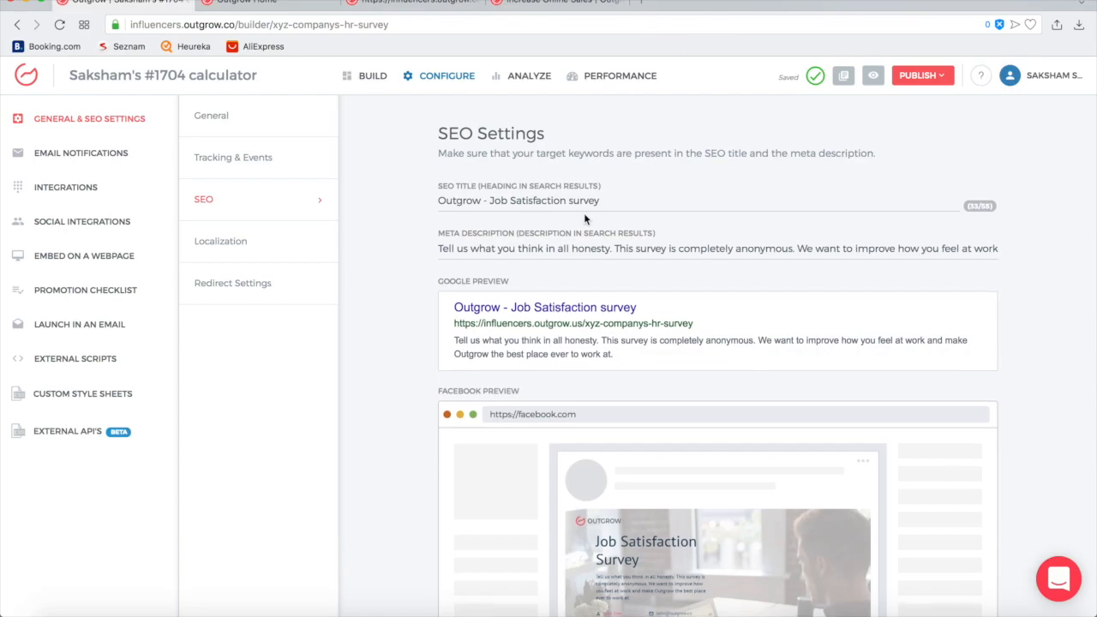
scroll(584, 212, down, 3)
triple_click(521, 140)
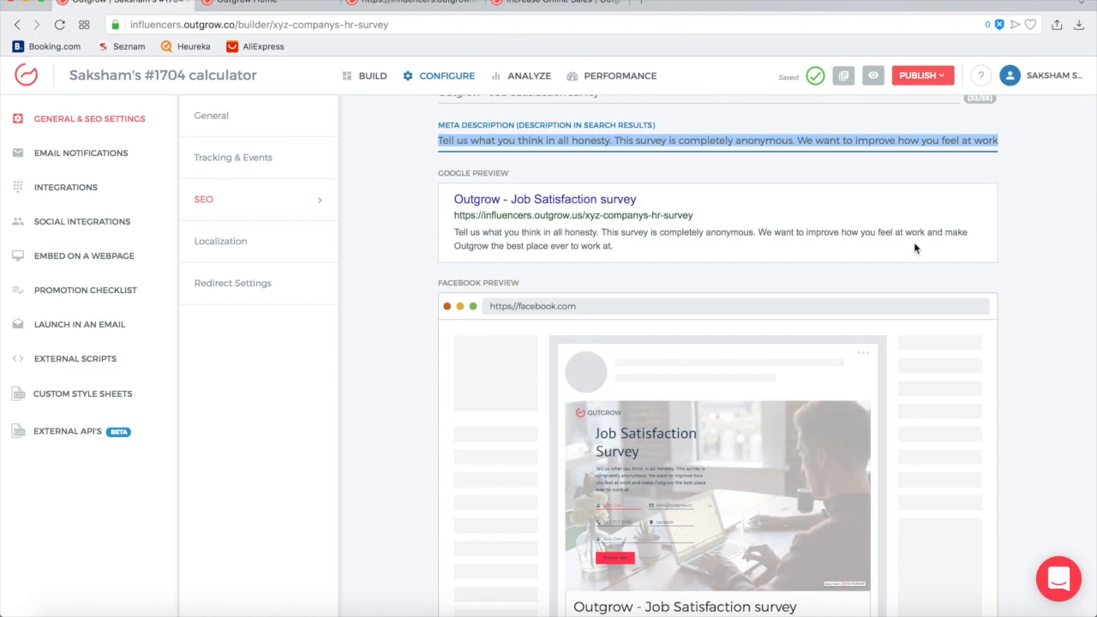
scroll(685, 278, down, 8)
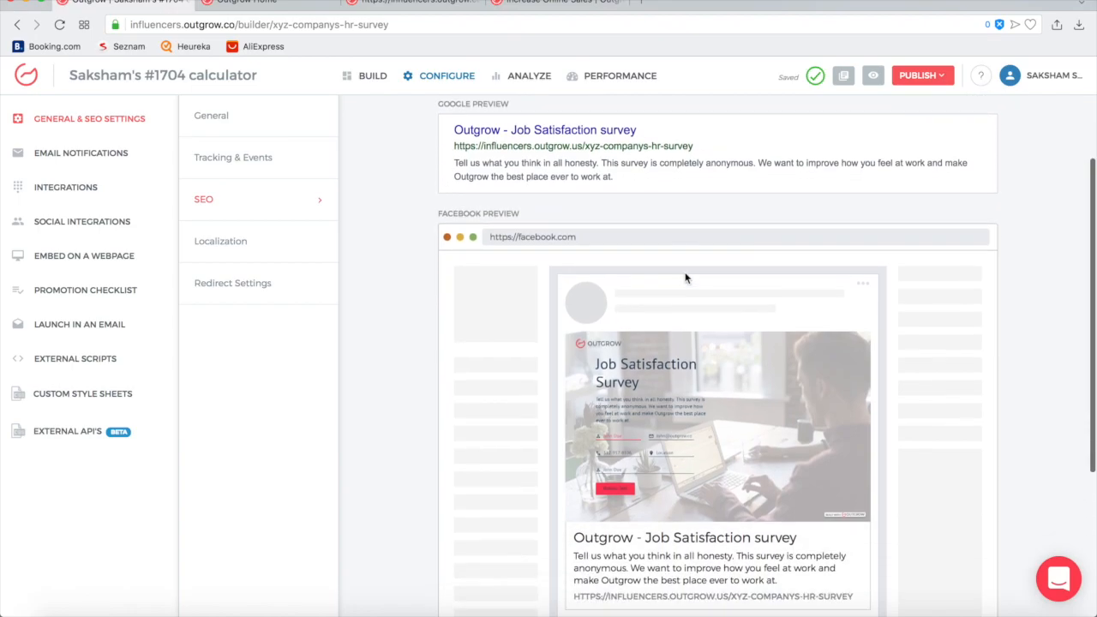
scroll(685, 277, up, 8)
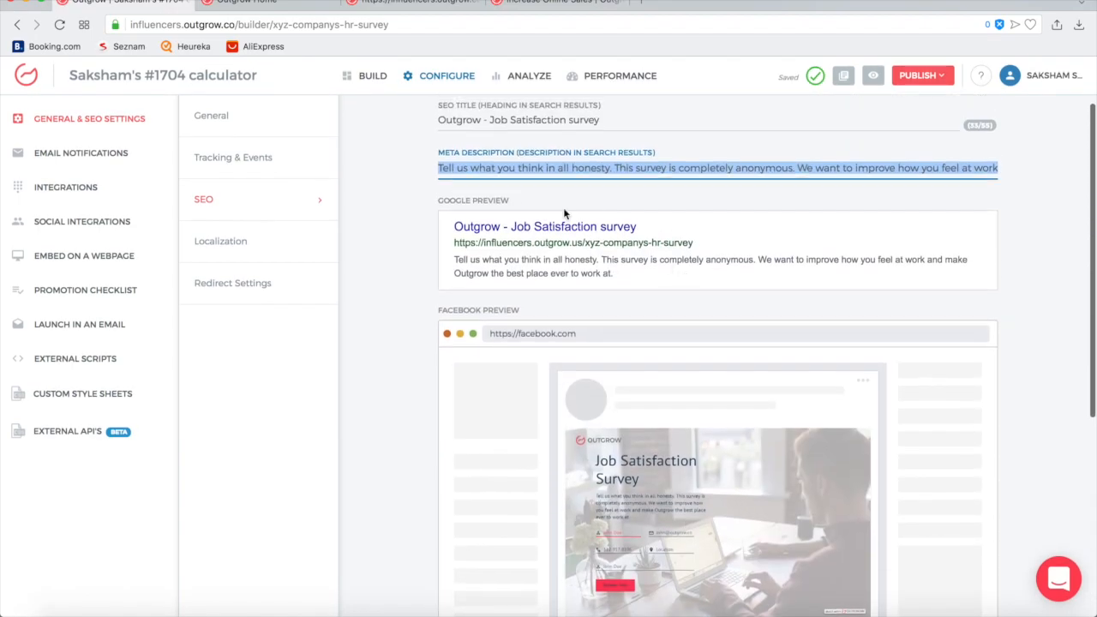
scroll(572, 337, down, 6)
scroll(572, 338, down, 2)
scroll(752, 251, up, 3)
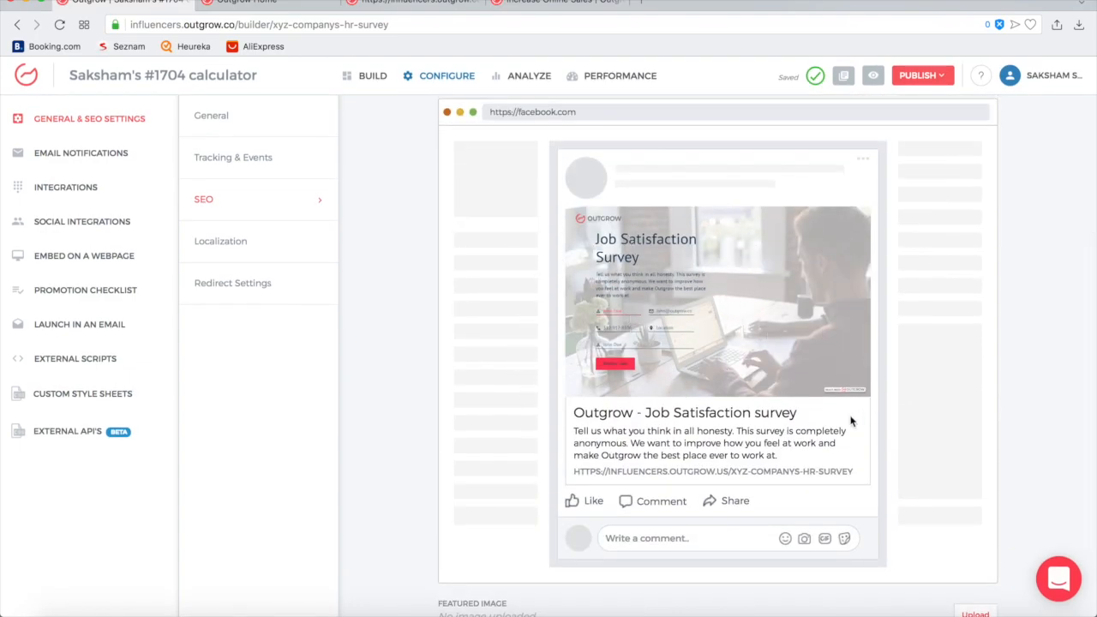
scroll(766, 490, down, 3)
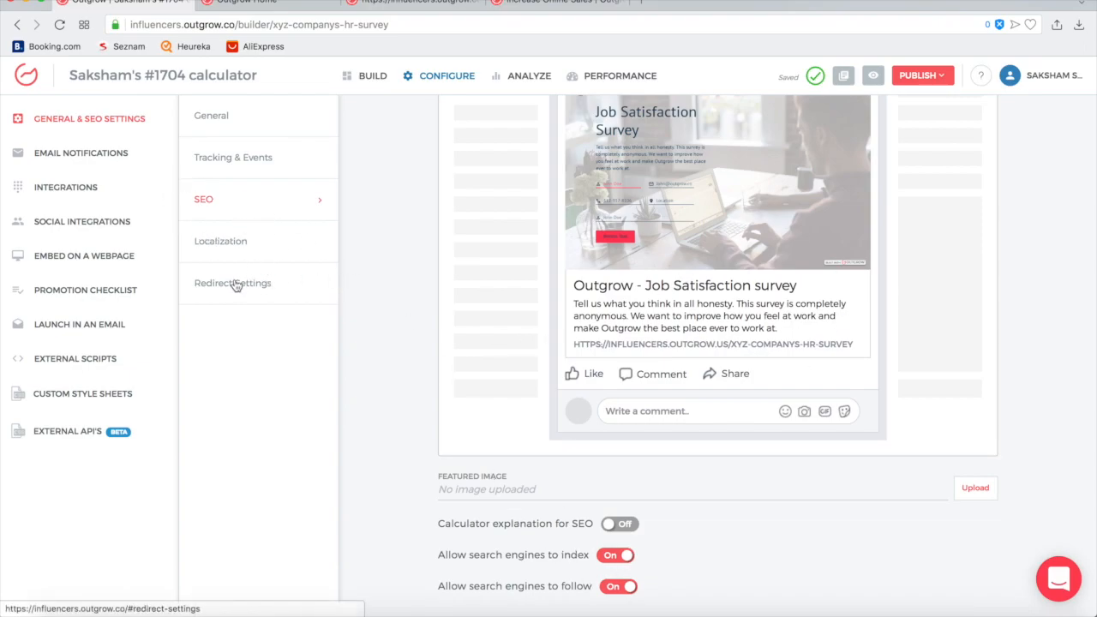
Step: Enable the custom notification email to leads and set its subject to "Thanks"
click(106, 157)
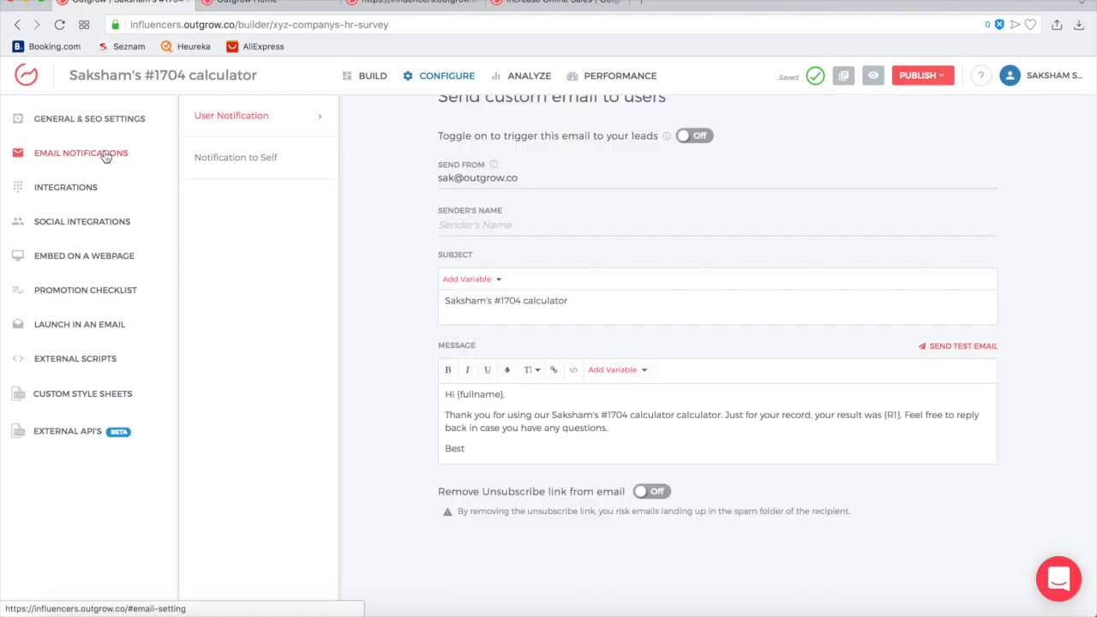
scroll(499, 295, up, 1)
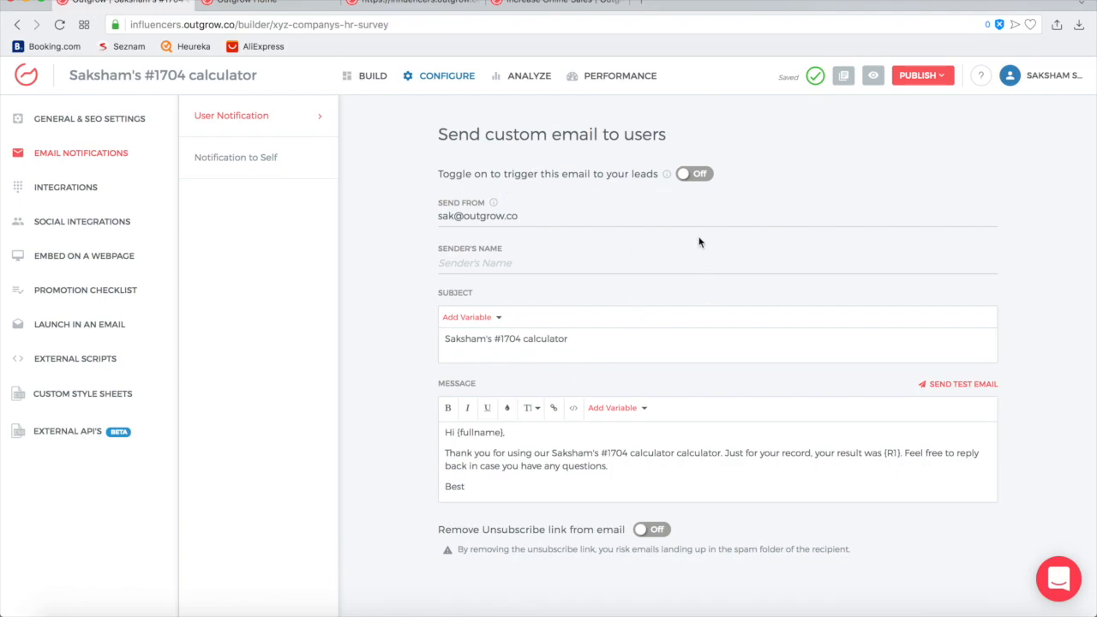
click(696, 177)
triple_click(593, 447)
click(628, 468)
triple_click(600, 349)
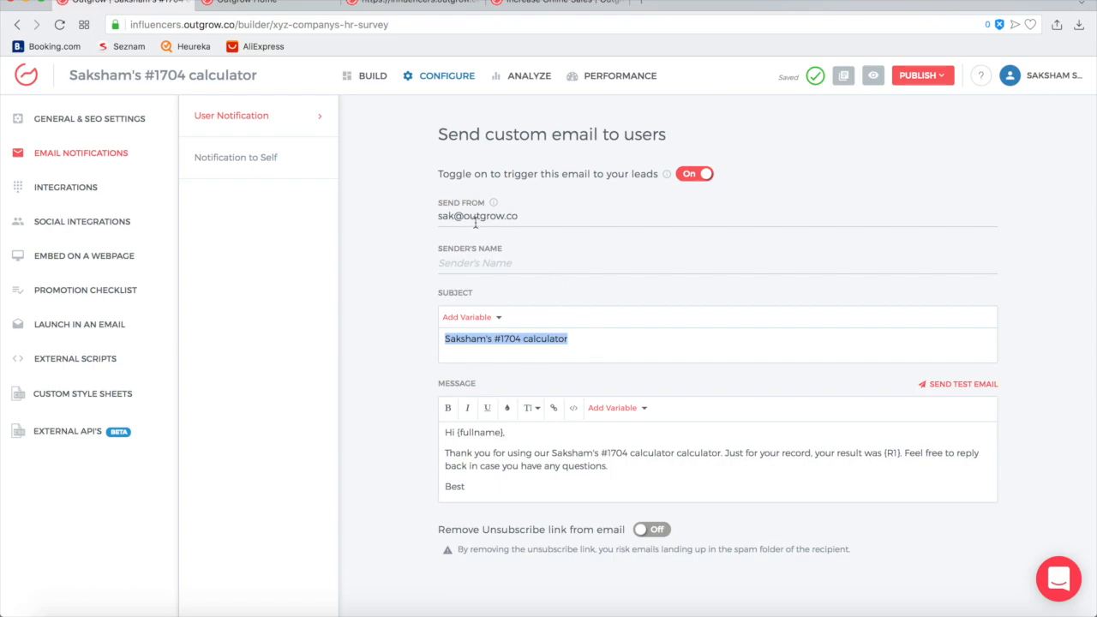
click(474, 263)
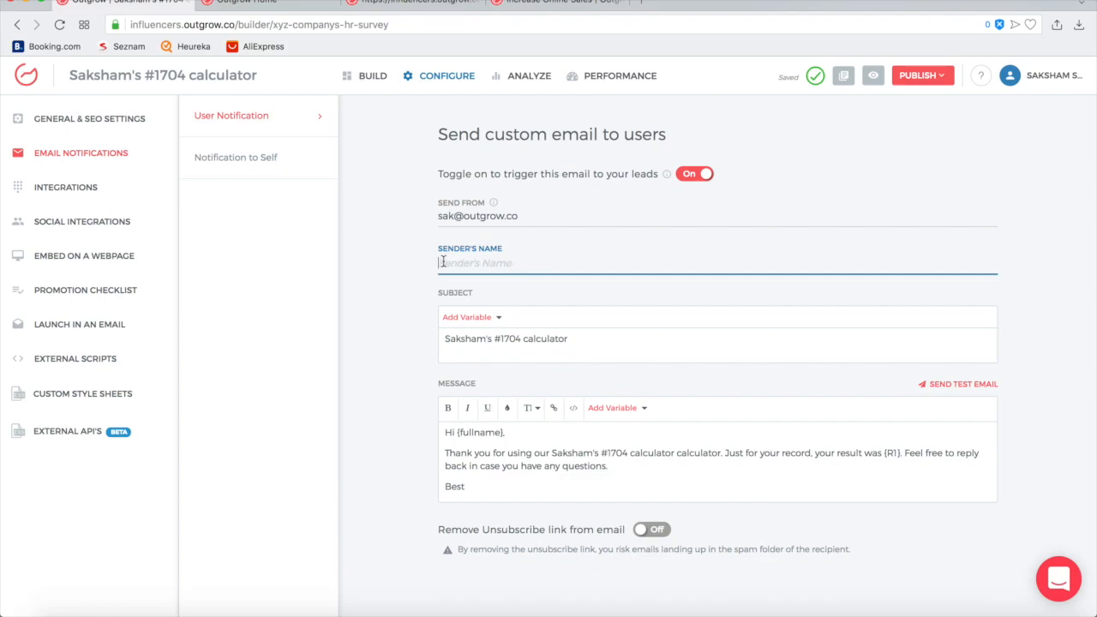
triple_click(480, 338)
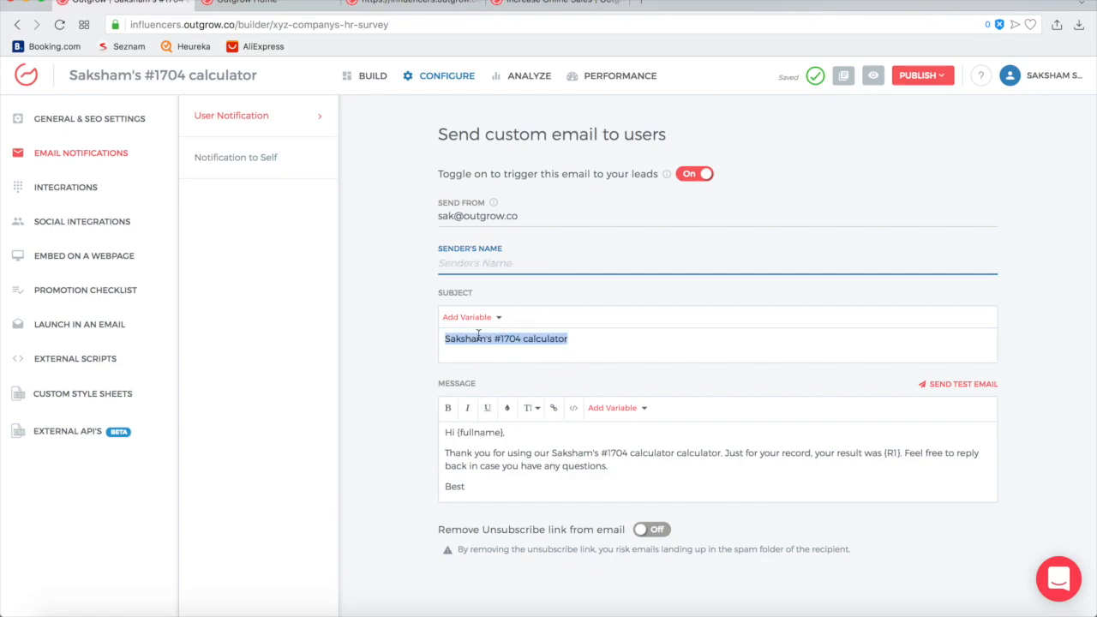
text(Thanks)
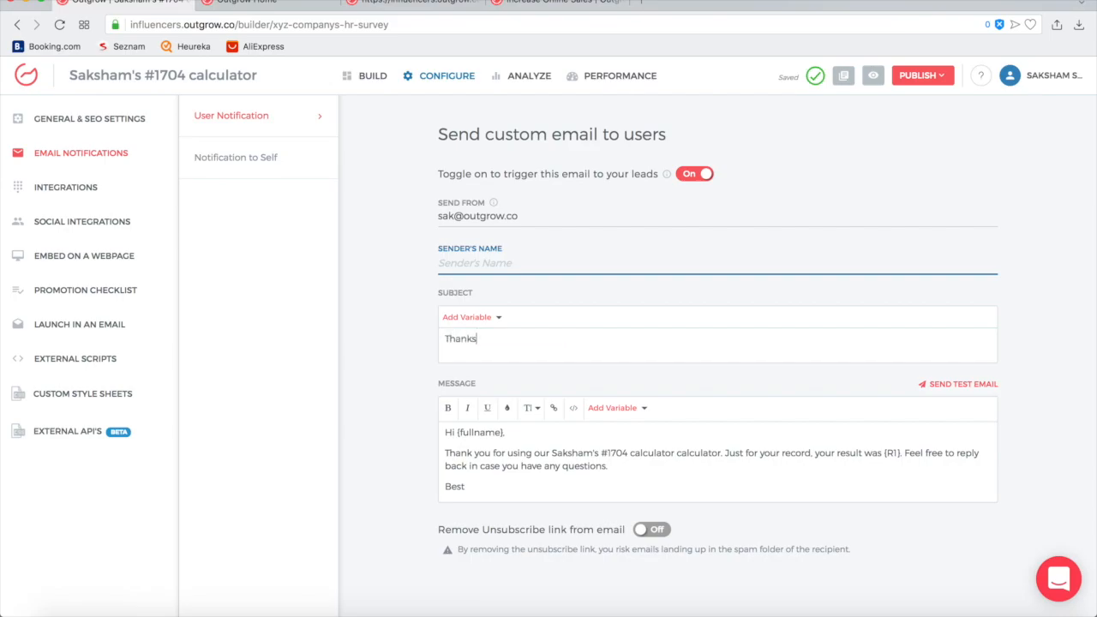
Step: Replace the name placeholder in the message's greeting with the Full Name lead variable, leaving out the comma
scroll(595, 352, down, 1)
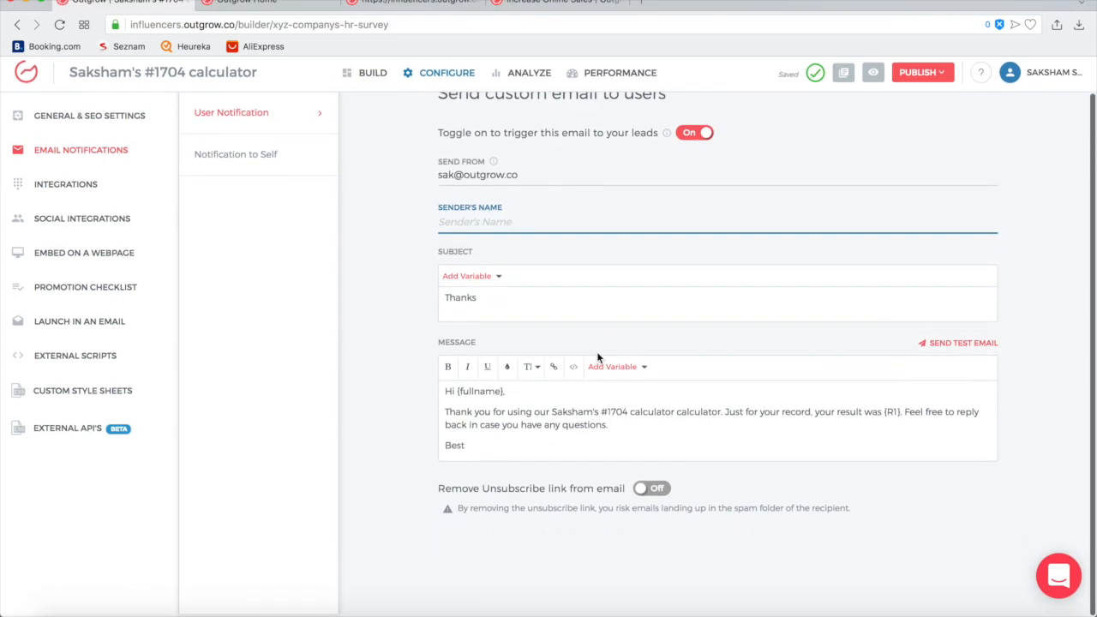
double_click(477, 395)
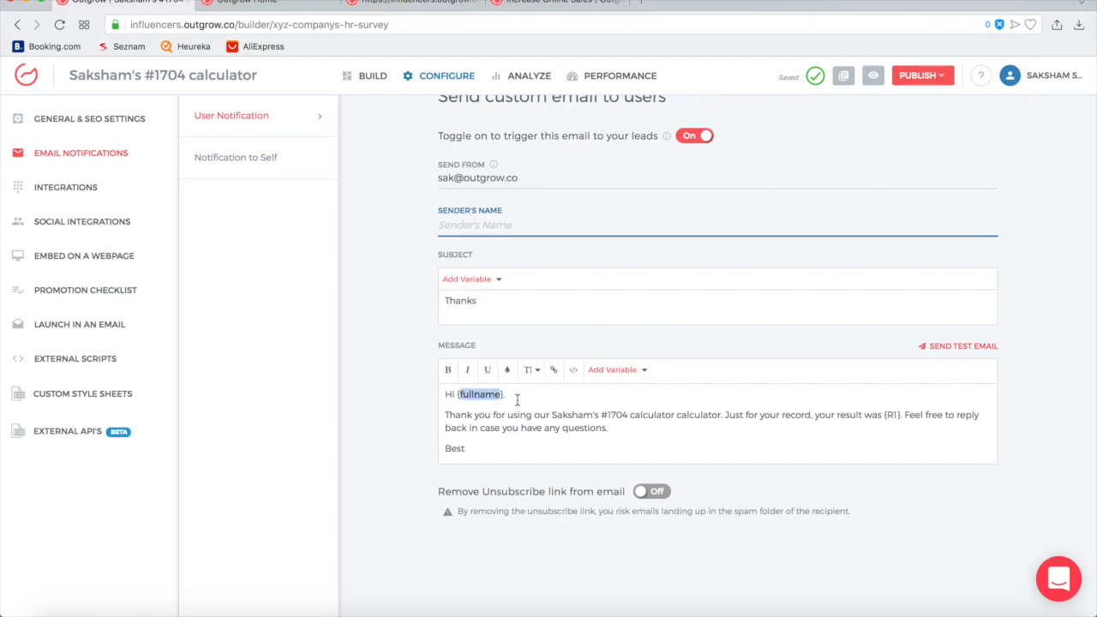
click(517, 401)
key(BackSpace)
key(BackSpace)
key(BackSpace)
key(BackSpace)
key(BackSpace)
key(BackSpace)
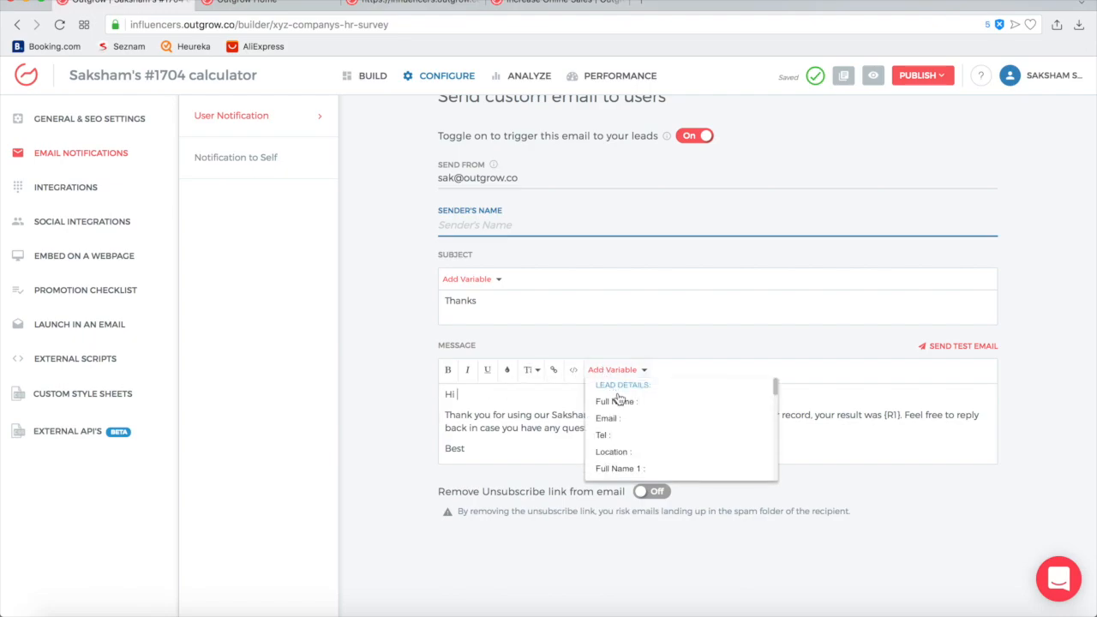
click(621, 402)
Step: Examine the lead detail and question variables available for the user email's message, without inserting any
click(637, 374)
scroll(653, 431, down, 8)
scroll(655, 436, down, 6)
scroll(655, 435, down, 5)
scroll(655, 435, up, 12)
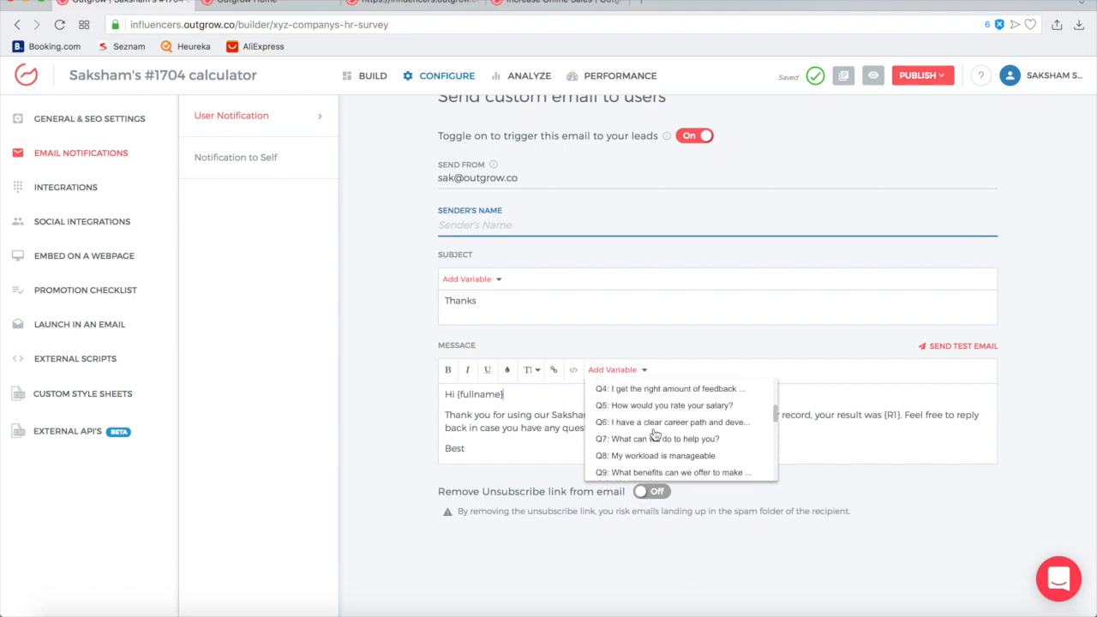
click(630, 370)
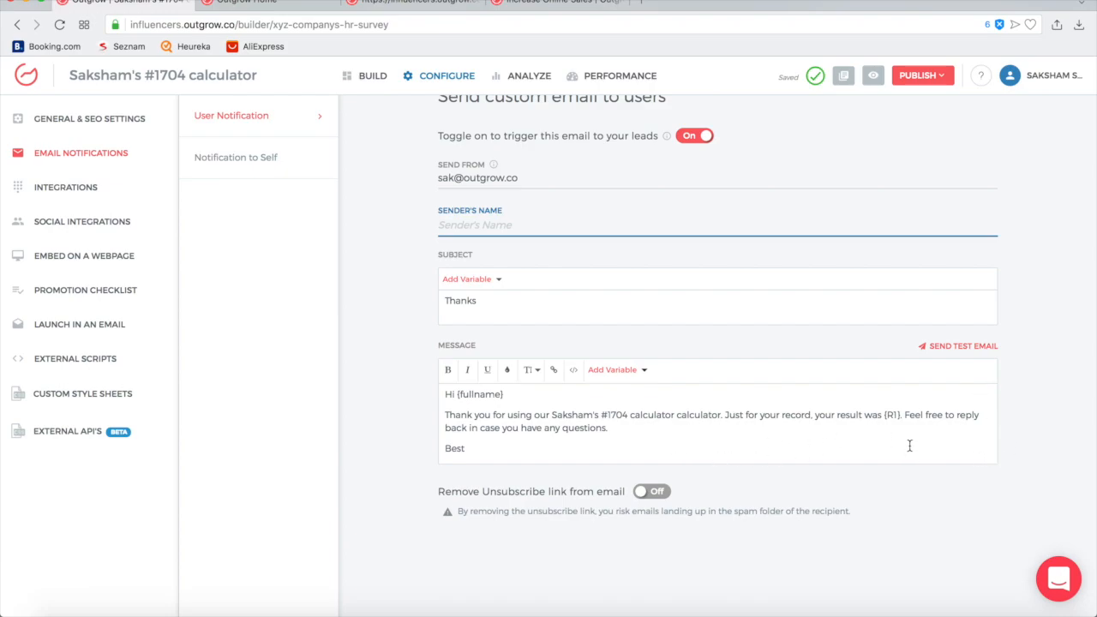
click(634, 373)
scroll(647, 429, down, 3)
scroll(647, 431, up, 6)
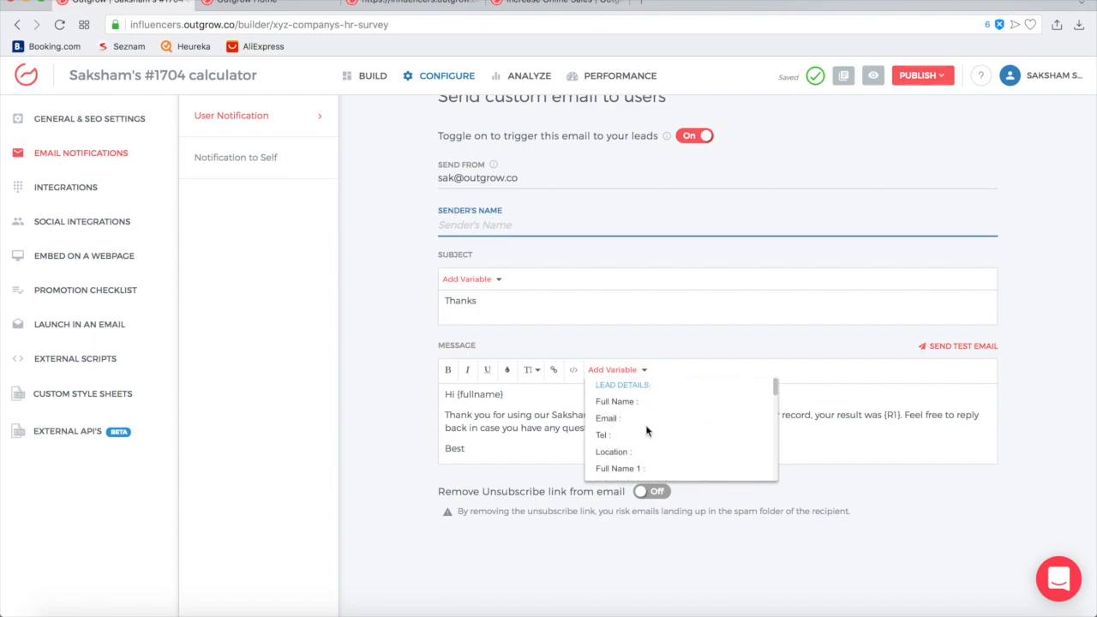
click(808, 427)
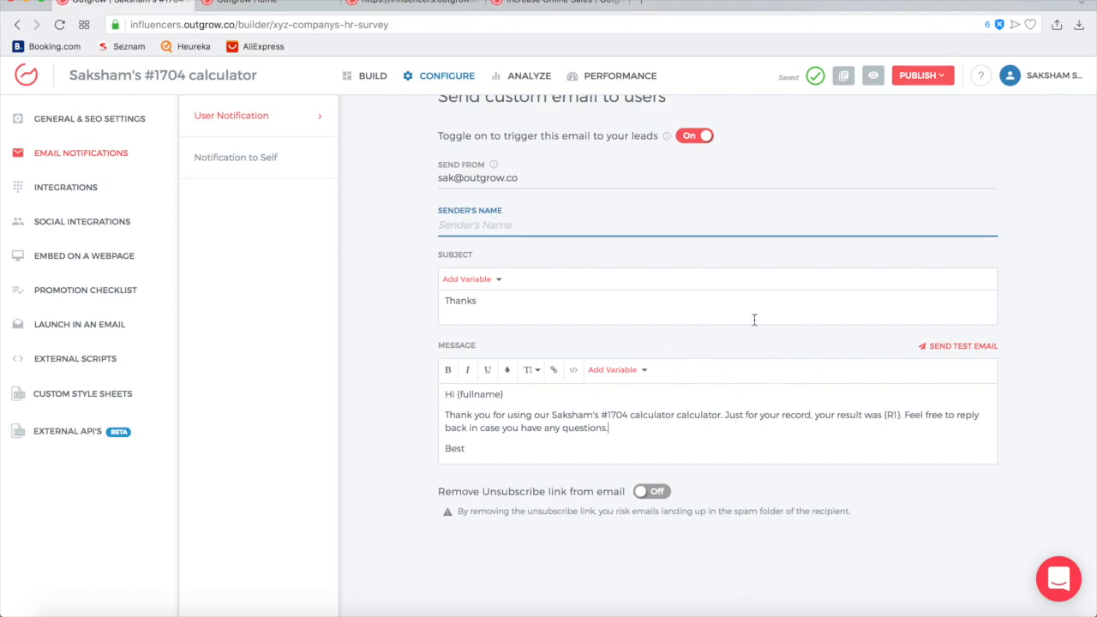
scroll(706, 406, up, 1)
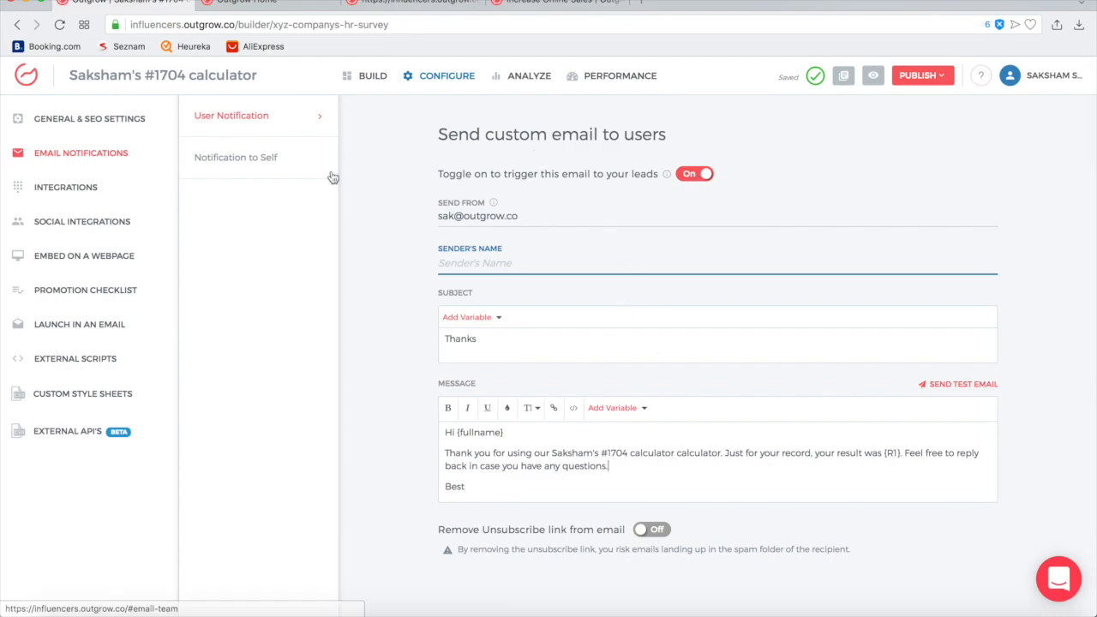
Step: Review the team's new-lead notification email and browse the variables available for its message
click(277, 161)
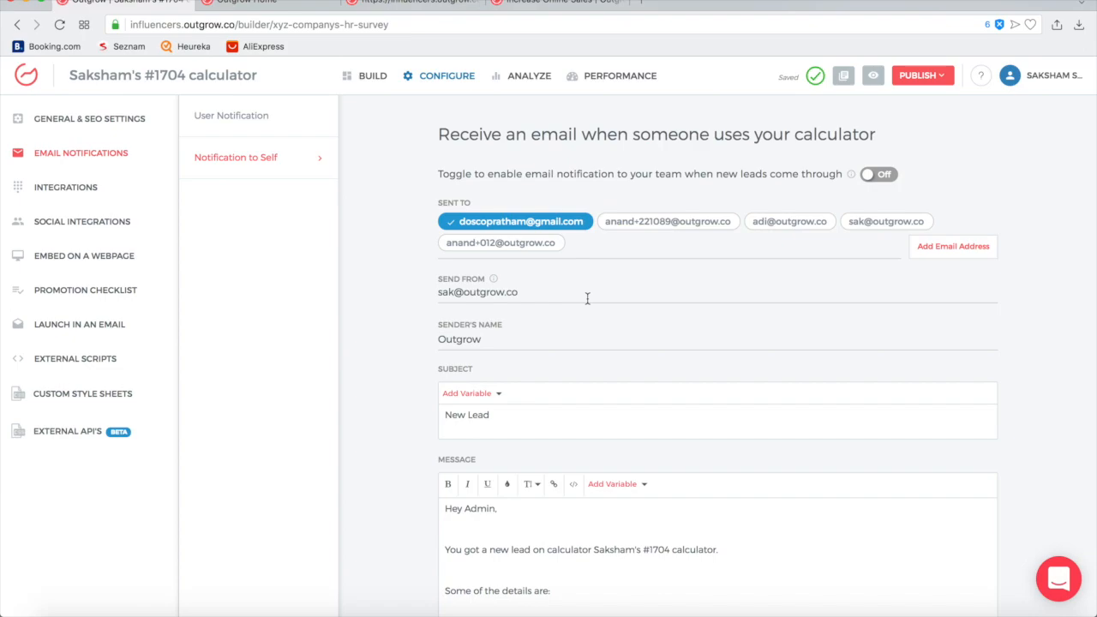
scroll(587, 298, down, 4)
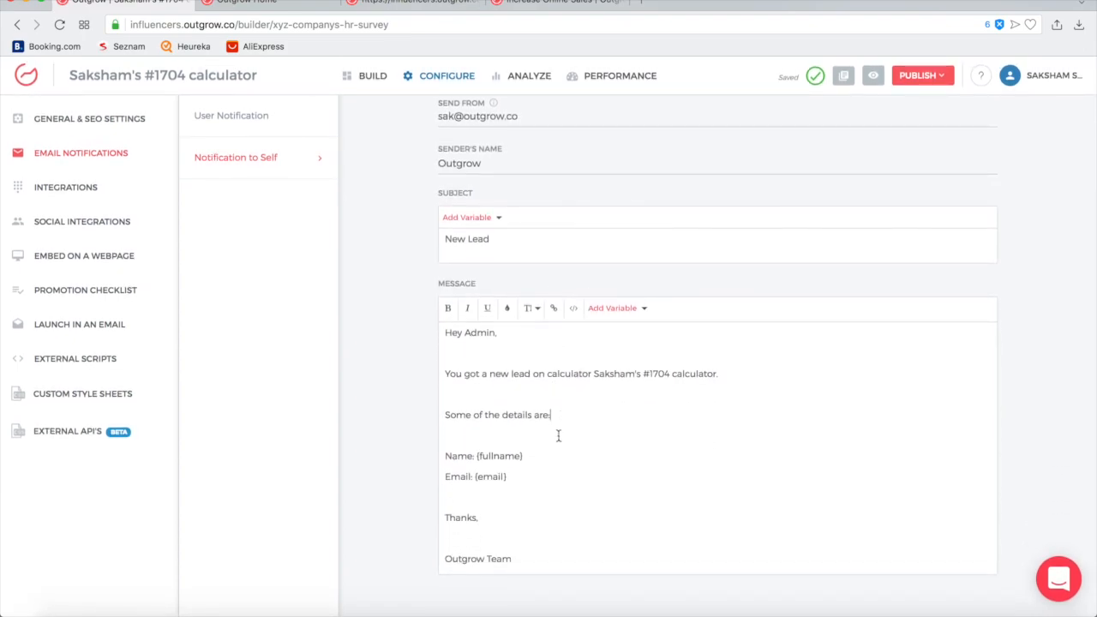
click(611, 311)
scroll(625, 358, down, 5)
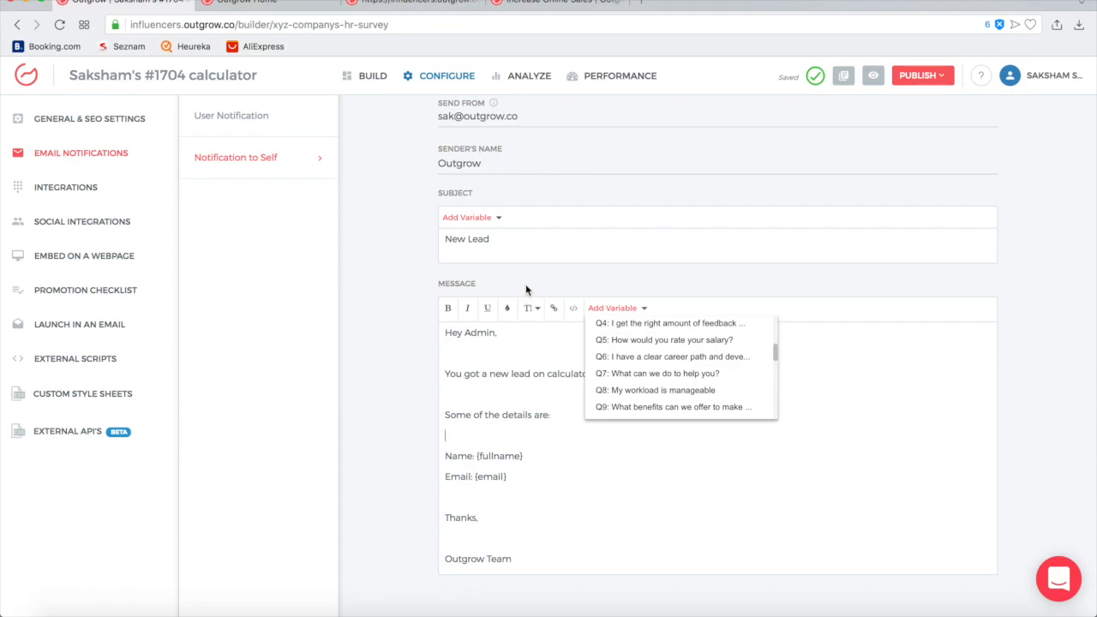
Step: Close the variable list and examine the team notification's enable setting, recipients, sender details, subject and message body
click(535, 442)
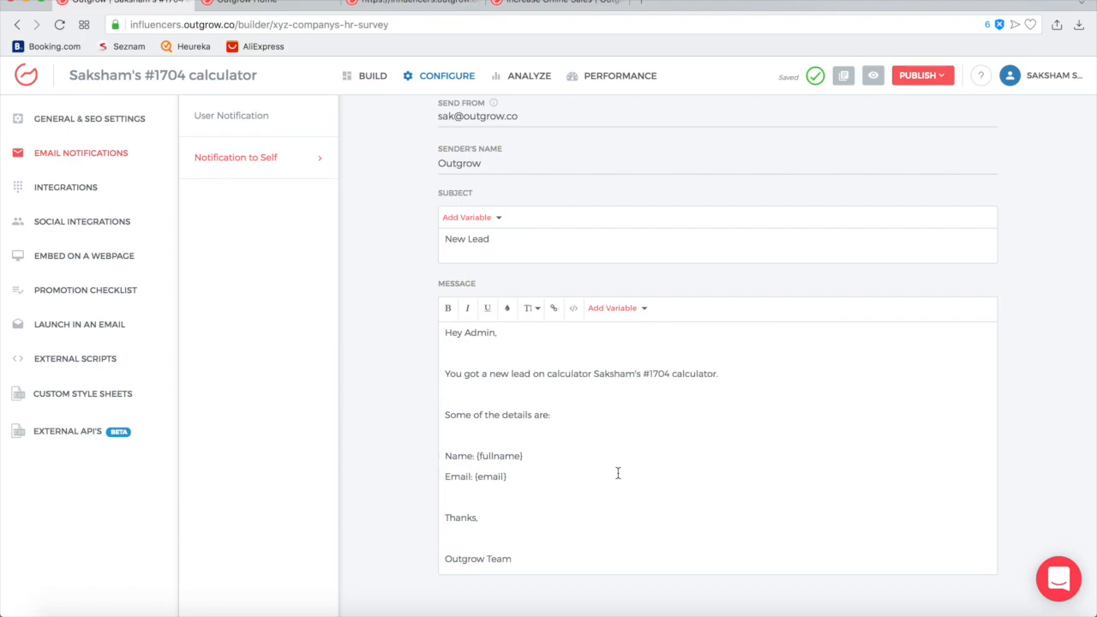
scroll(588, 379, up, 3)
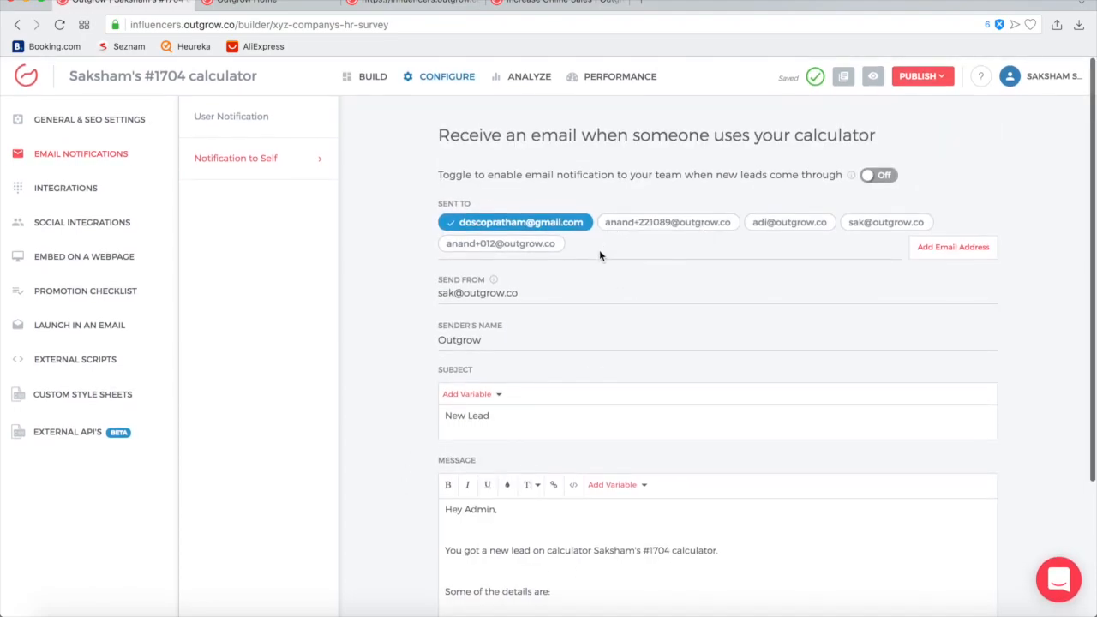
scroll(607, 246, down, 3)
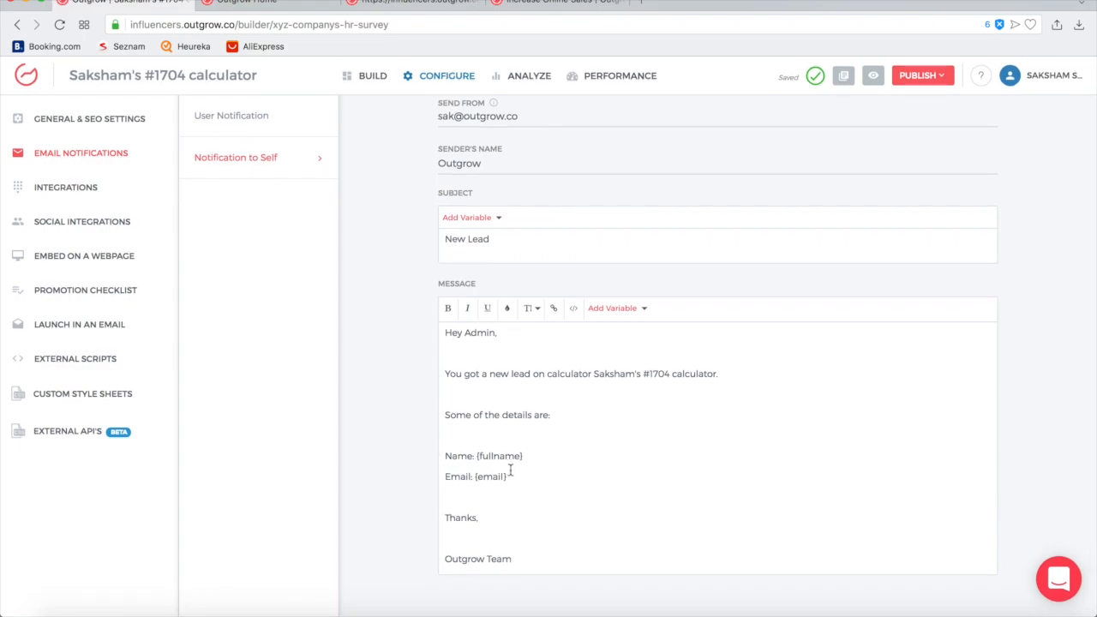
scroll(586, 433, up, 1)
scroll(586, 433, up, 3)
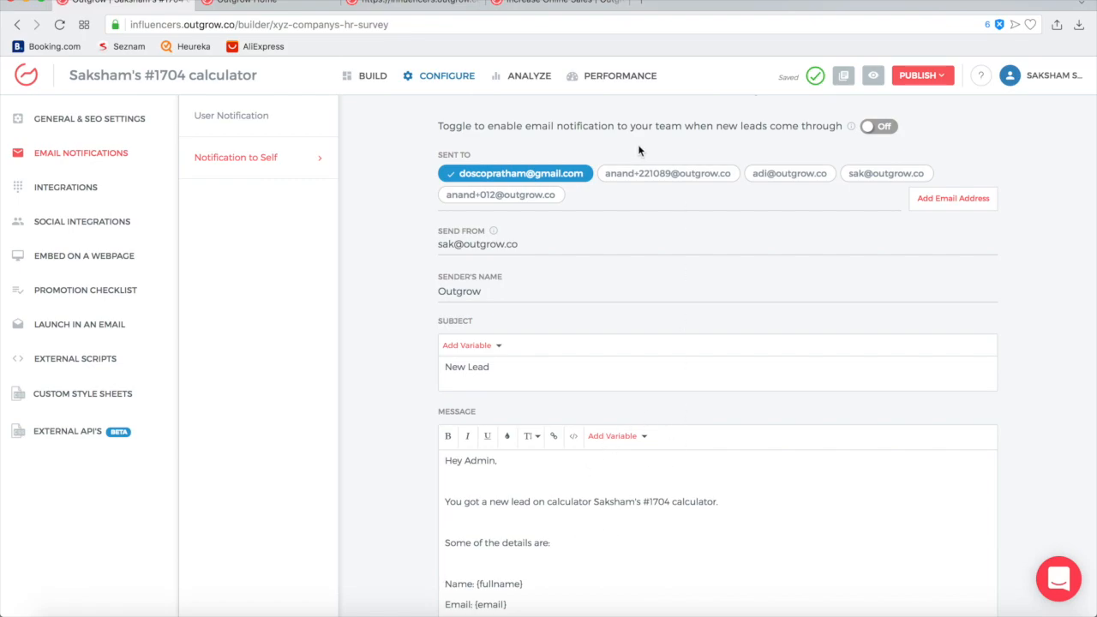
scroll(706, 367, down, 4)
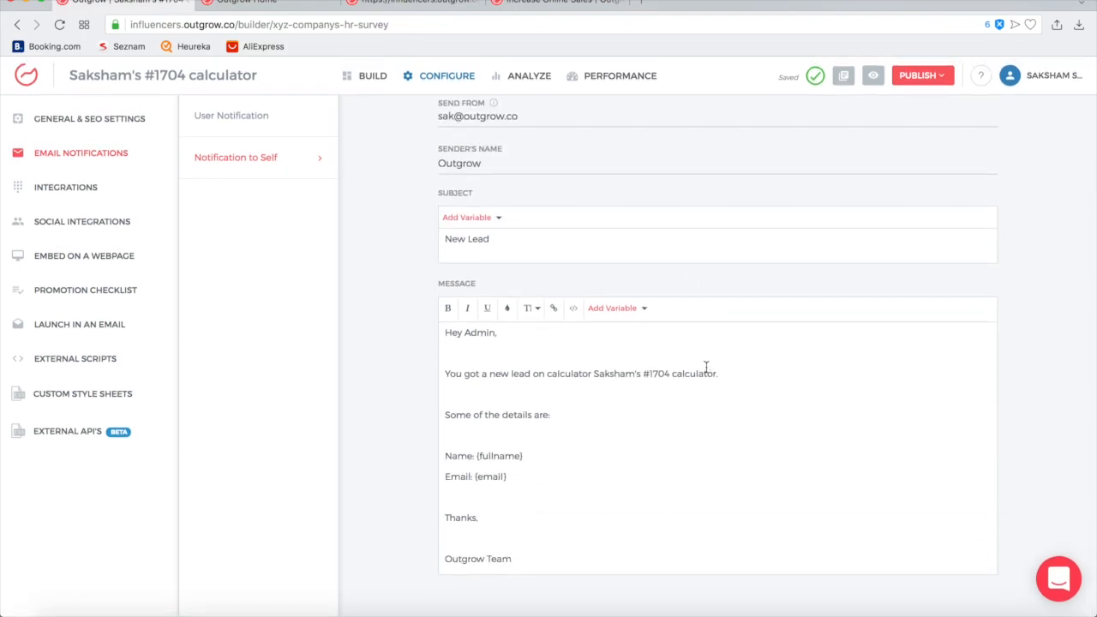
scroll(571, 424, up, 3)
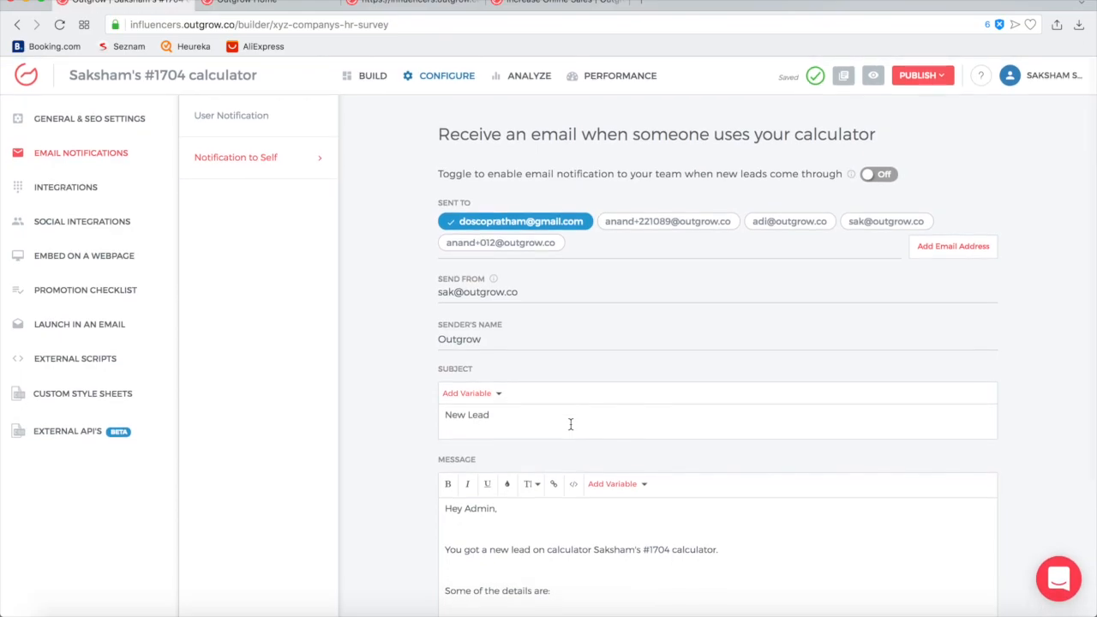
scroll(571, 423, down, 3)
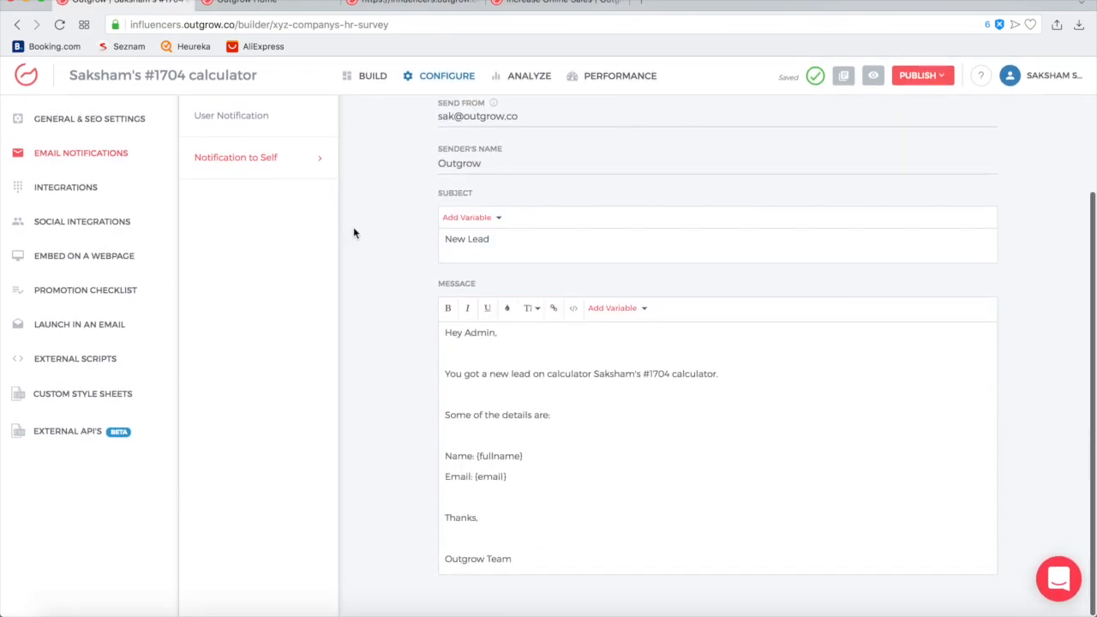
Step: Open the survey's integrations and look through the native apps that leads can be sent to
click(80, 188)
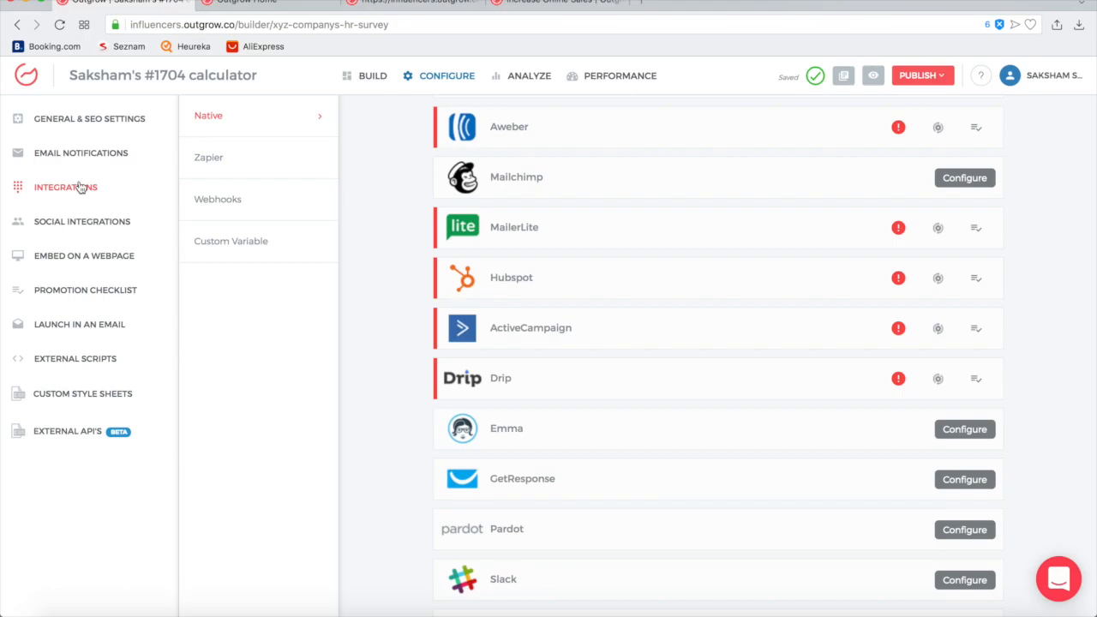
scroll(720, 206, up, 4)
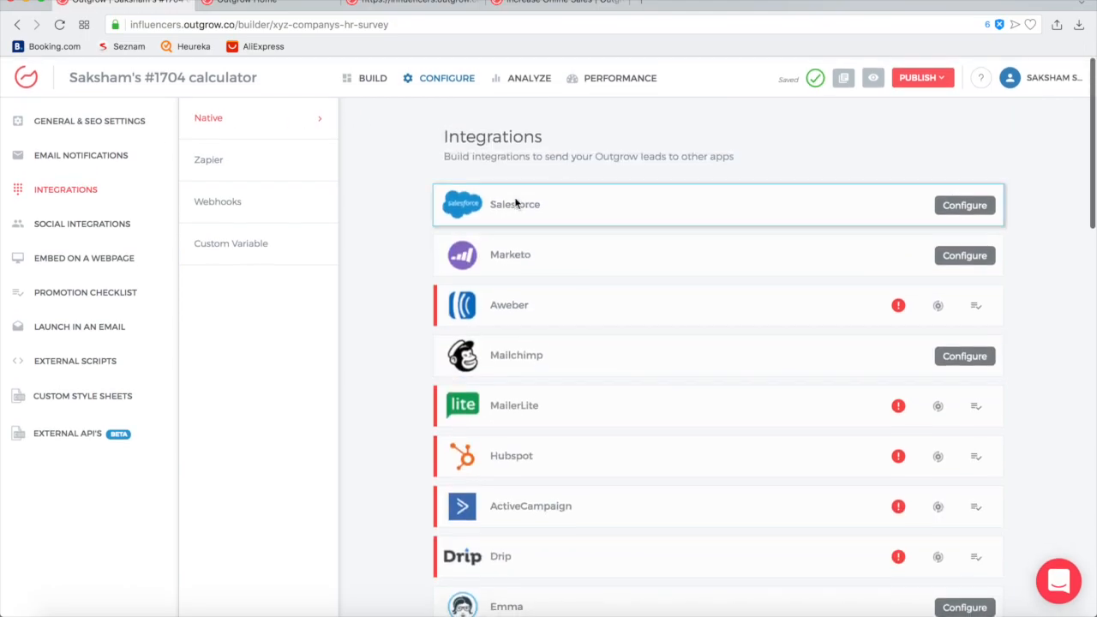
scroll(742, 197, down, 2)
scroll(743, 197, down, 15)
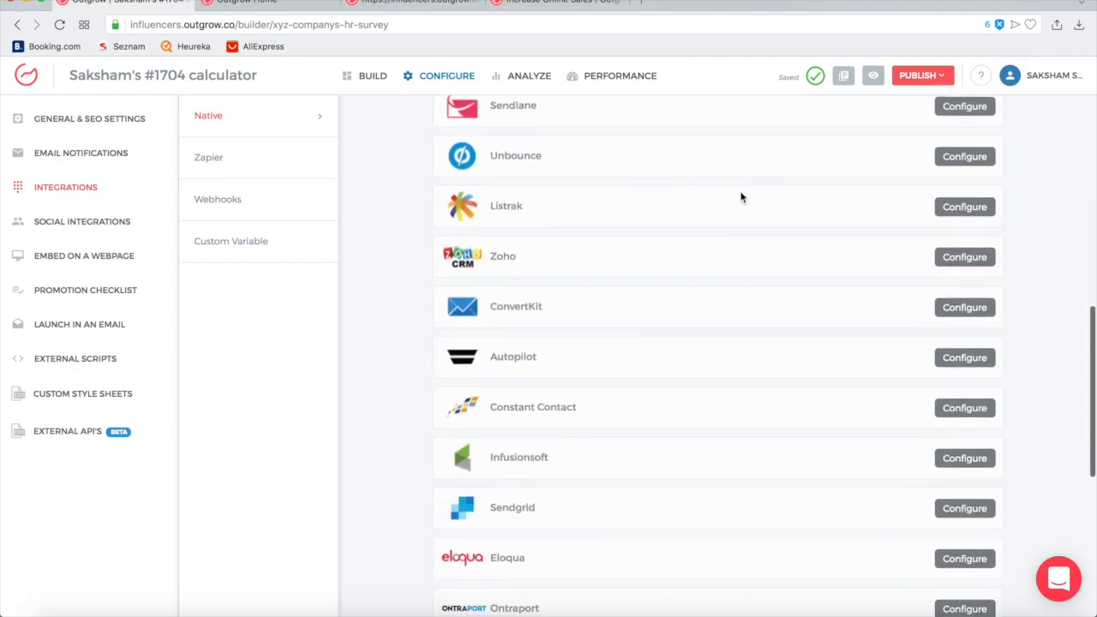
scroll(741, 197, up, 15)
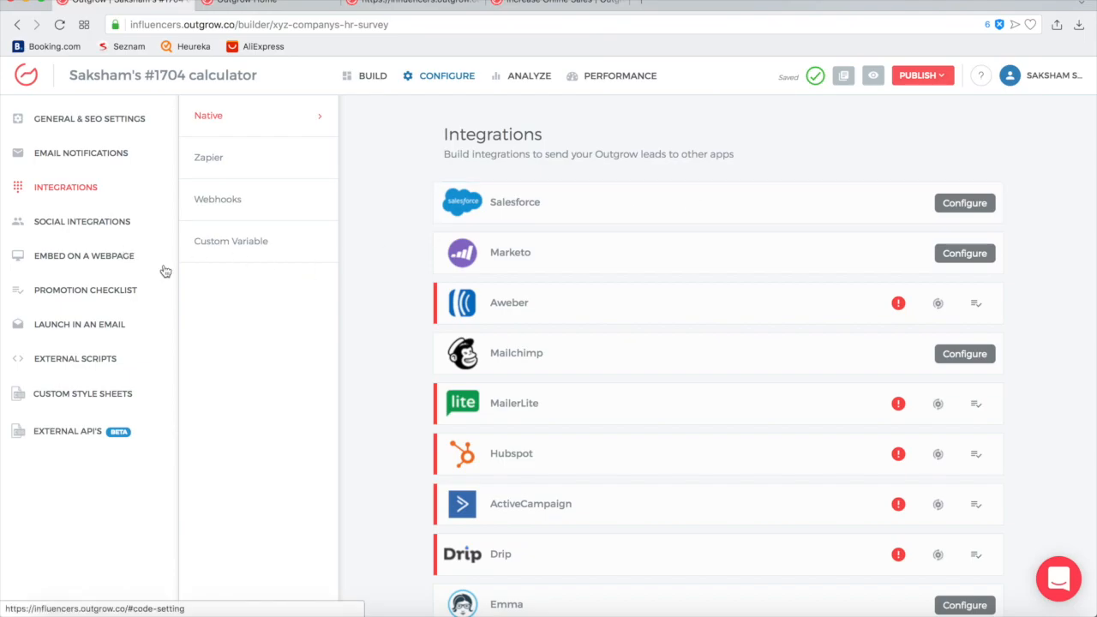
Step: Return to building the survey and look over its welcome screen and questions in the desktop layout
click(372, 77)
scroll(632, 345, down, 3)
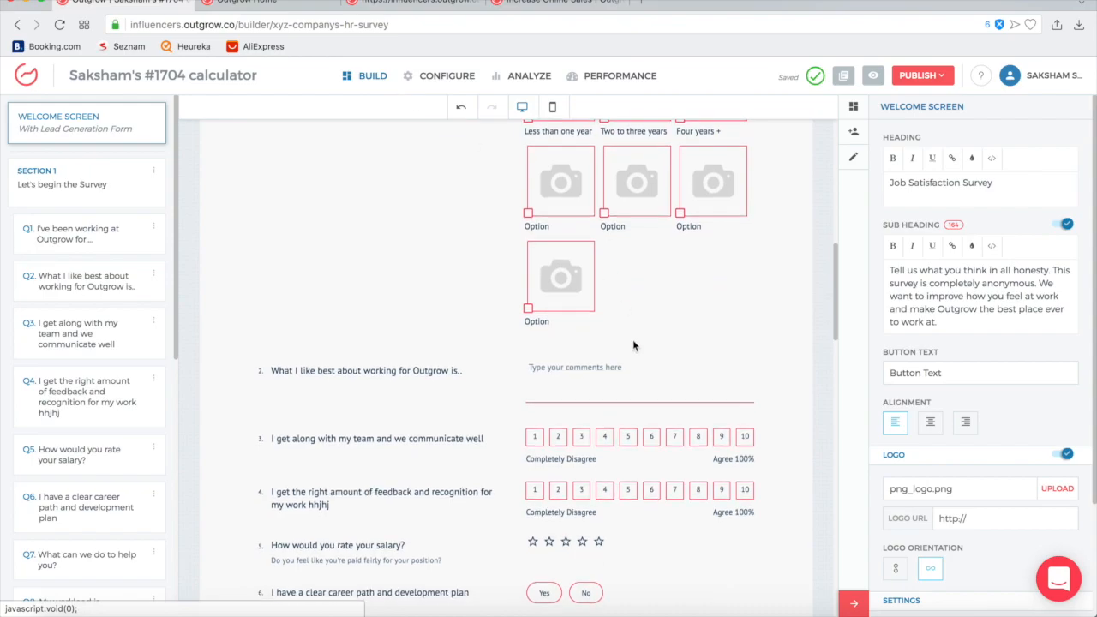
scroll(634, 341, up, 7)
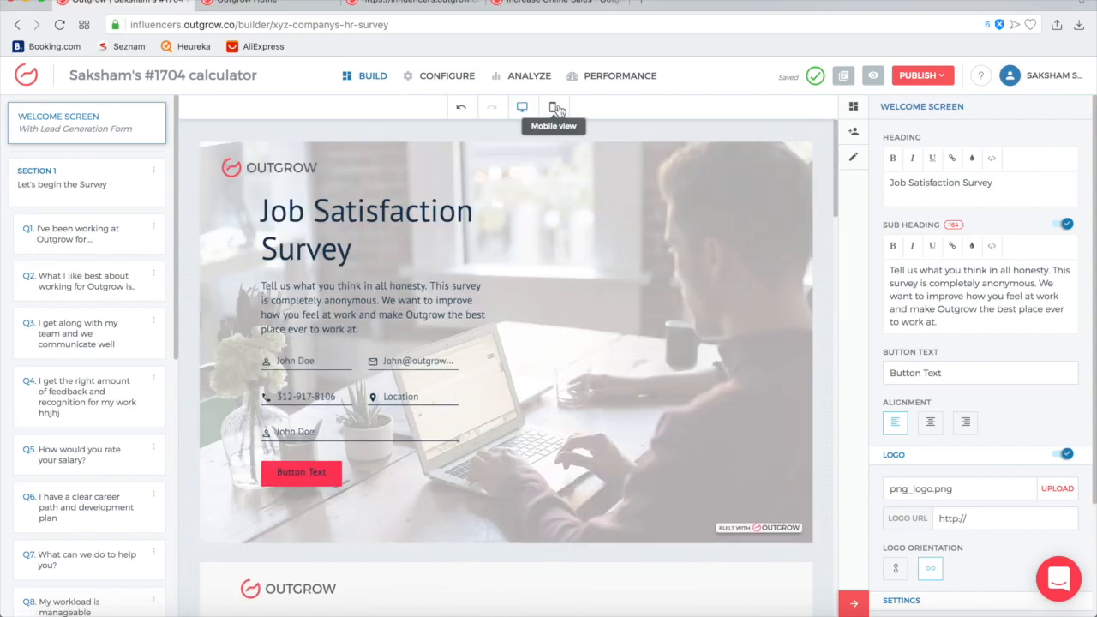
scroll(609, 252, down, 10)
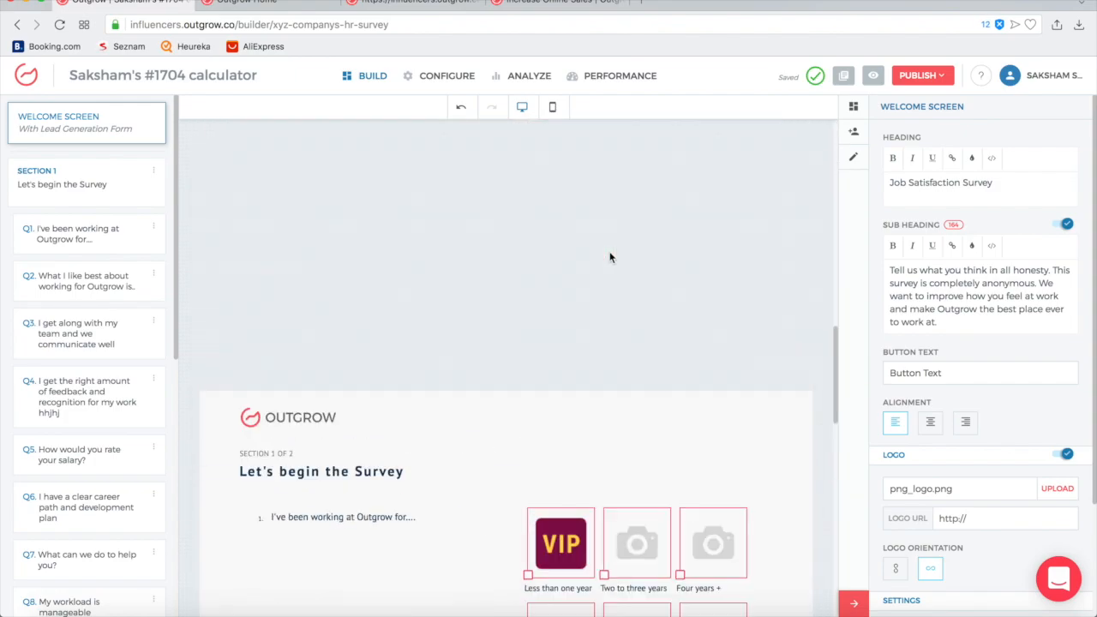
Step: Preview the survey in mobile view and check its layout from the welcome screen through the questions to the thank-you page
click(556, 108)
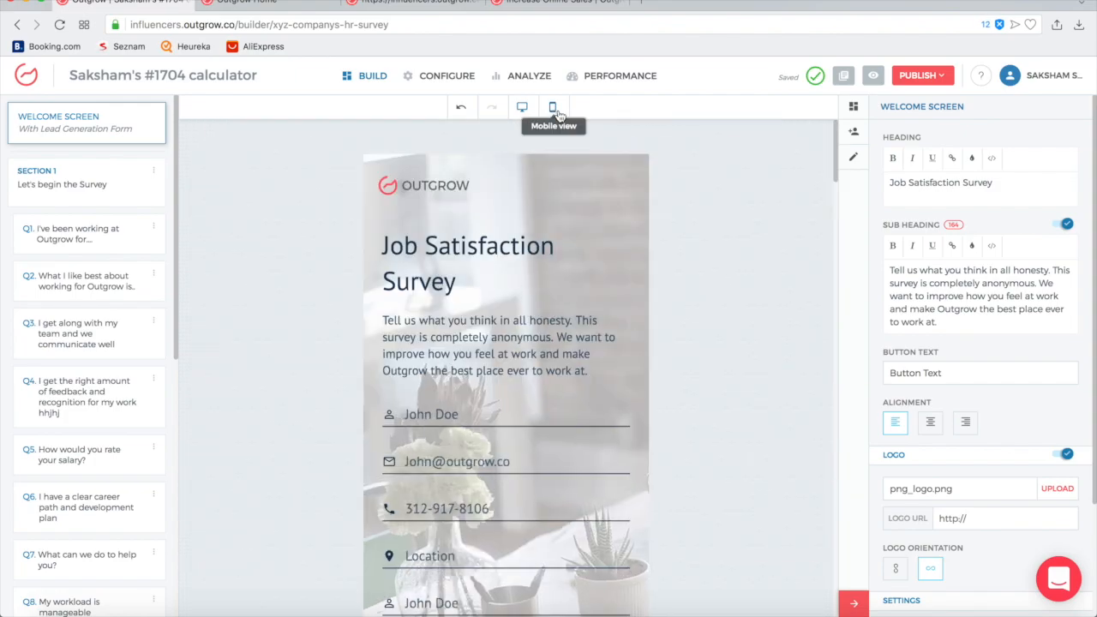
scroll(692, 246, down, 5)
scroll(693, 246, down, 10)
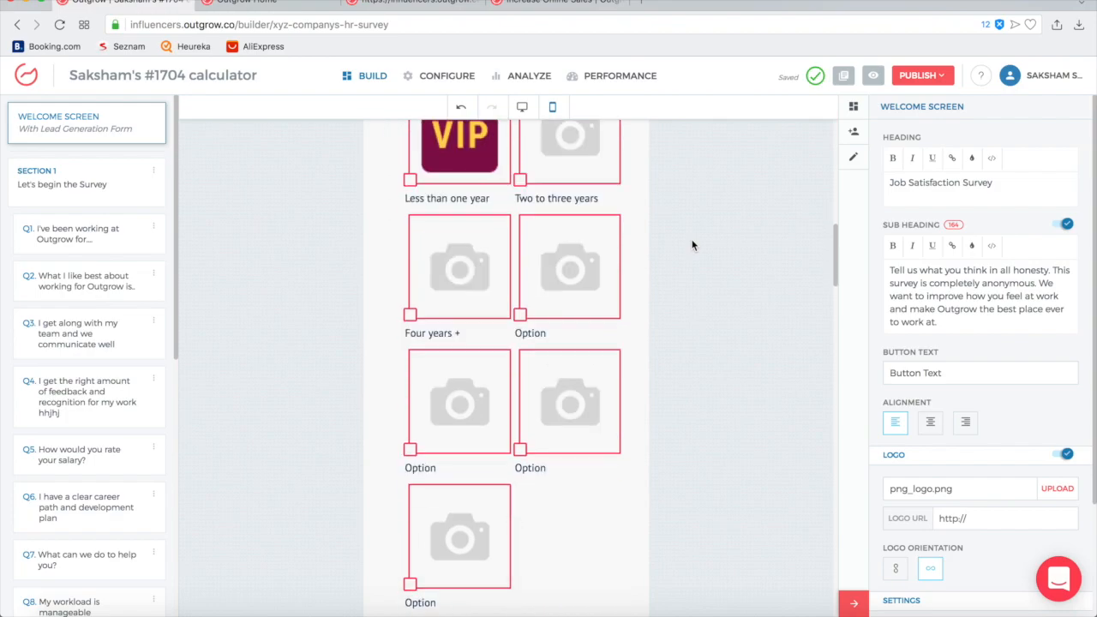
scroll(692, 246, down, 15)
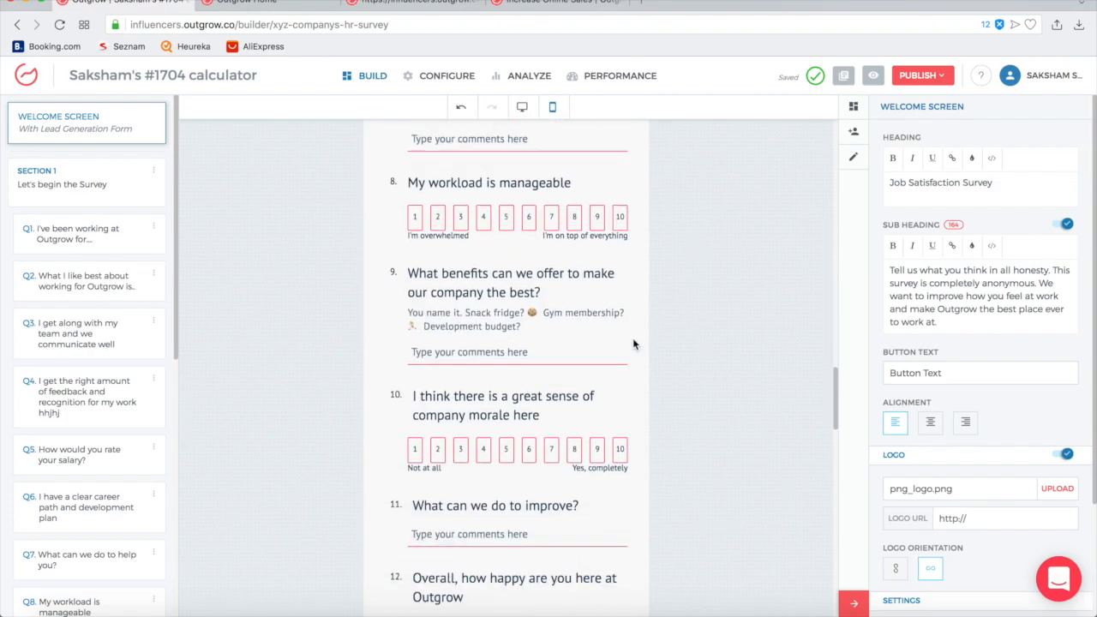
scroll(634, 344, down, 10)
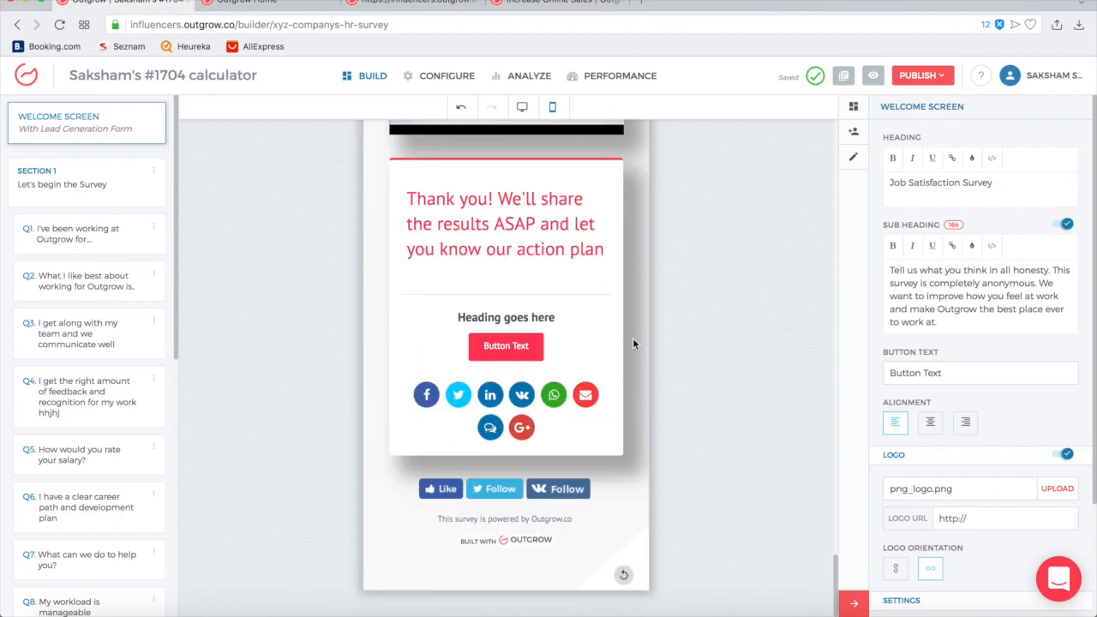
scroll(634, 343, up, 20)
scroll(633, 344, up, 15)
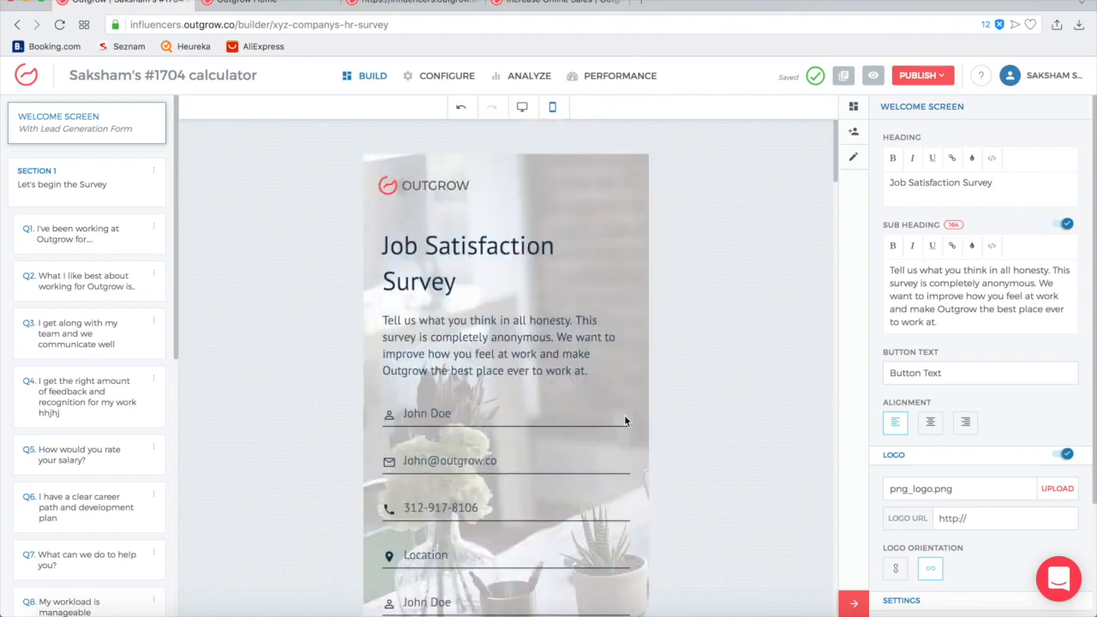